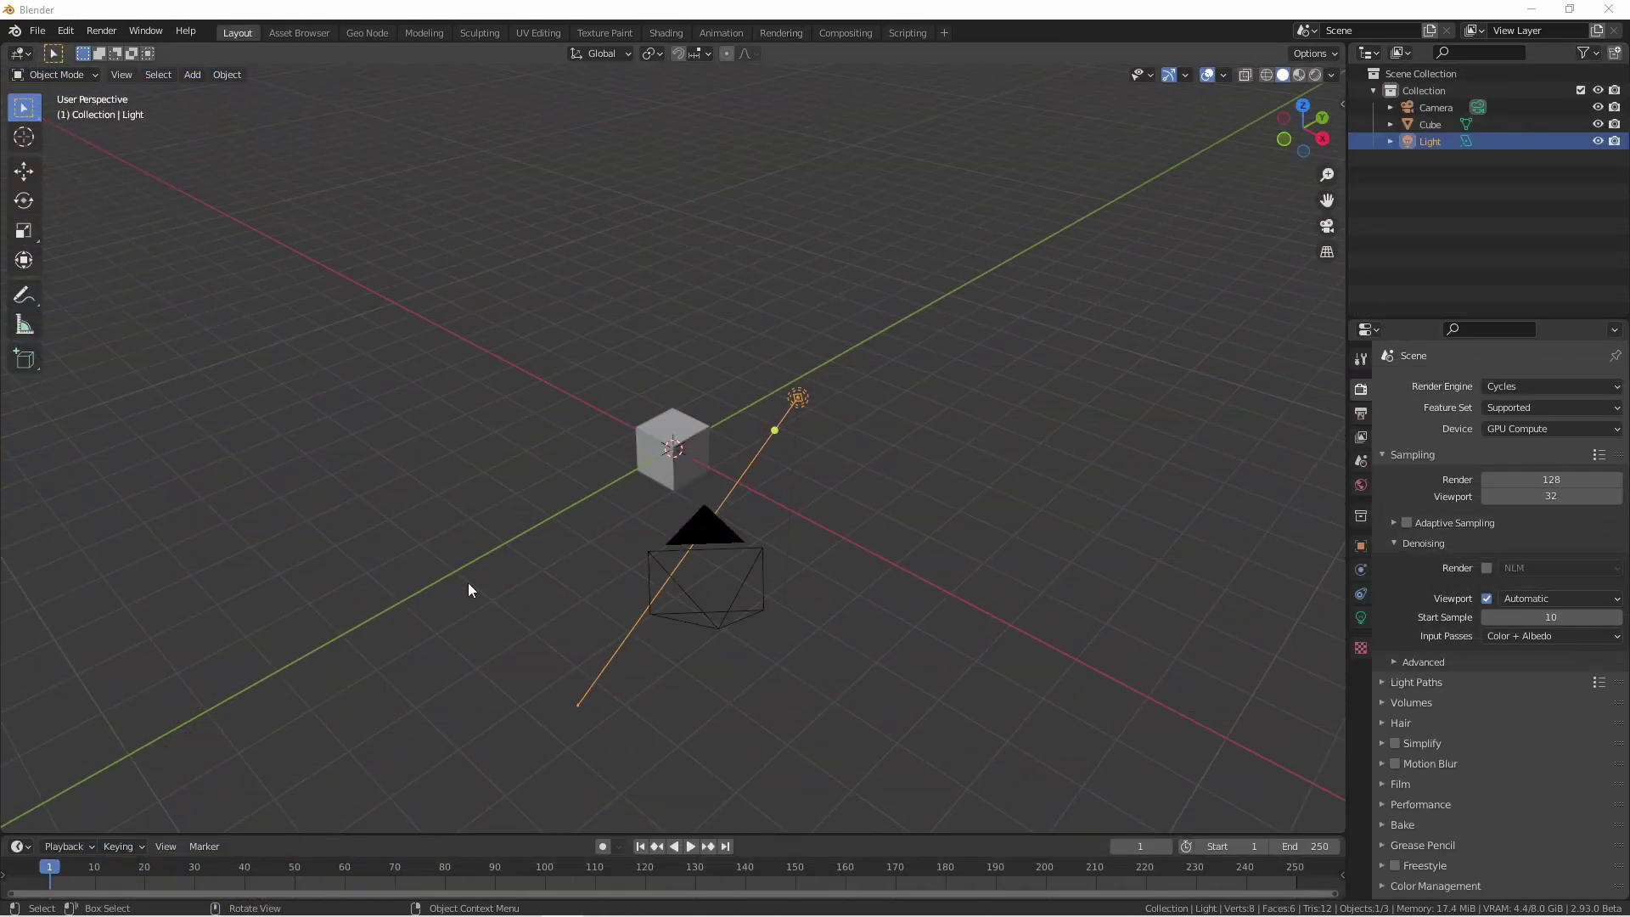
# Step: Delete the default camera and light
pyautogui.keyDown('shift'); pyautogui.moveTo(491, 560); pyautogui.dragTo(876, 604); pyautogui.keyUp('shift')
pyautogui.press('x')
pyautogui.click(820, 577)
# Step: Resize the cube to 210 × 279.4 × 0.1 mm and frame it in the view
pyautogui.click(703, 467)
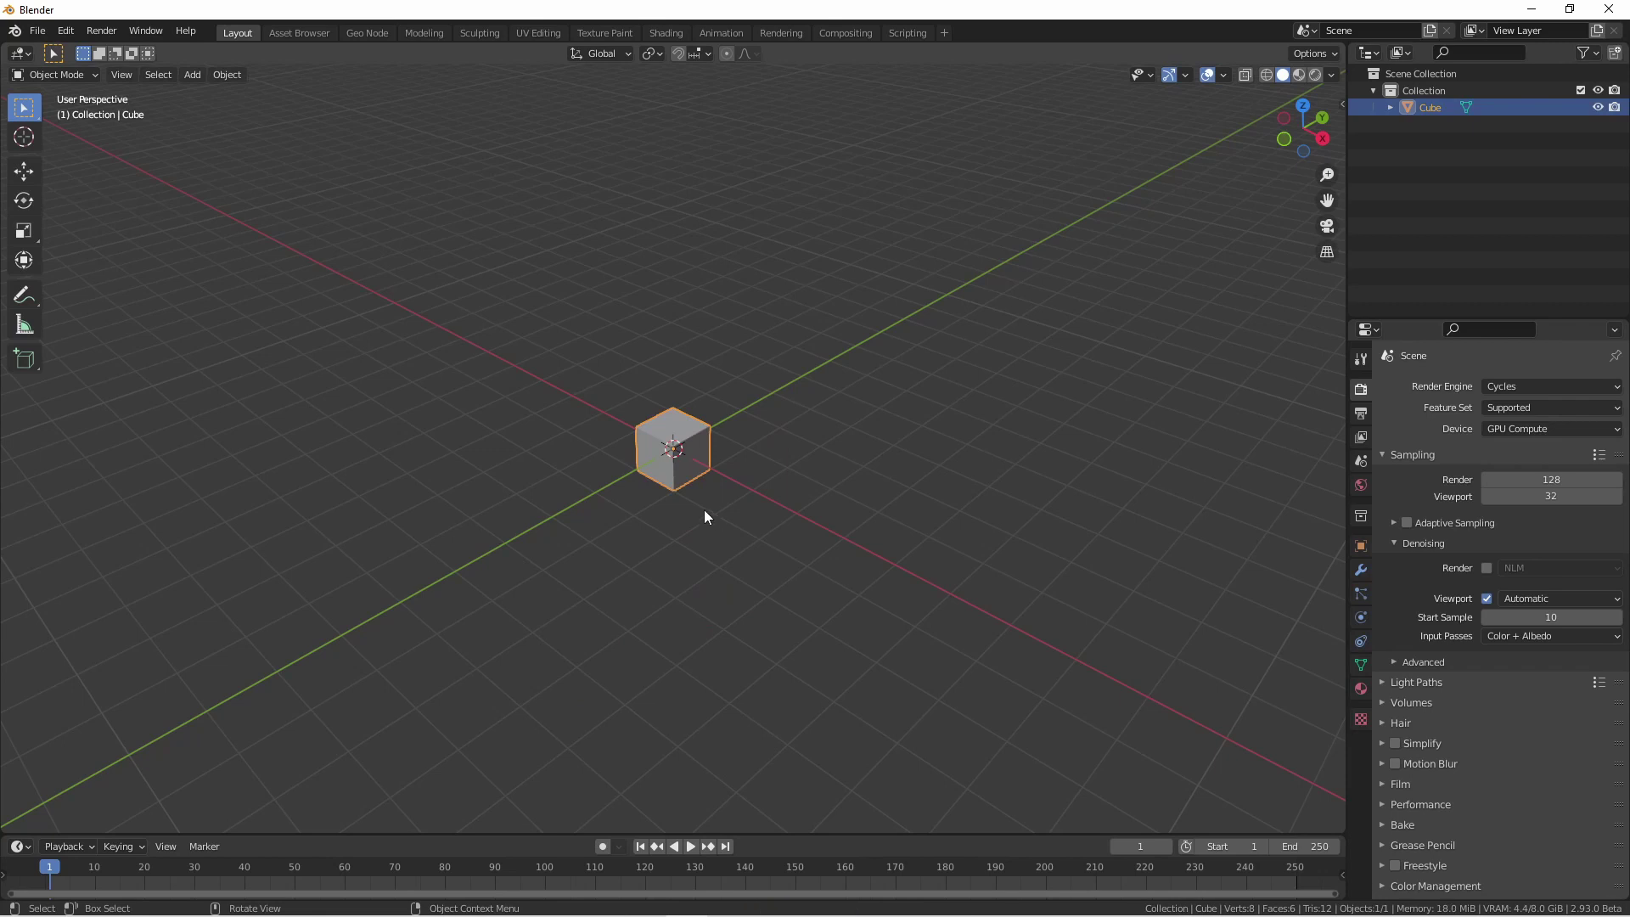
pyautogui.press('n')
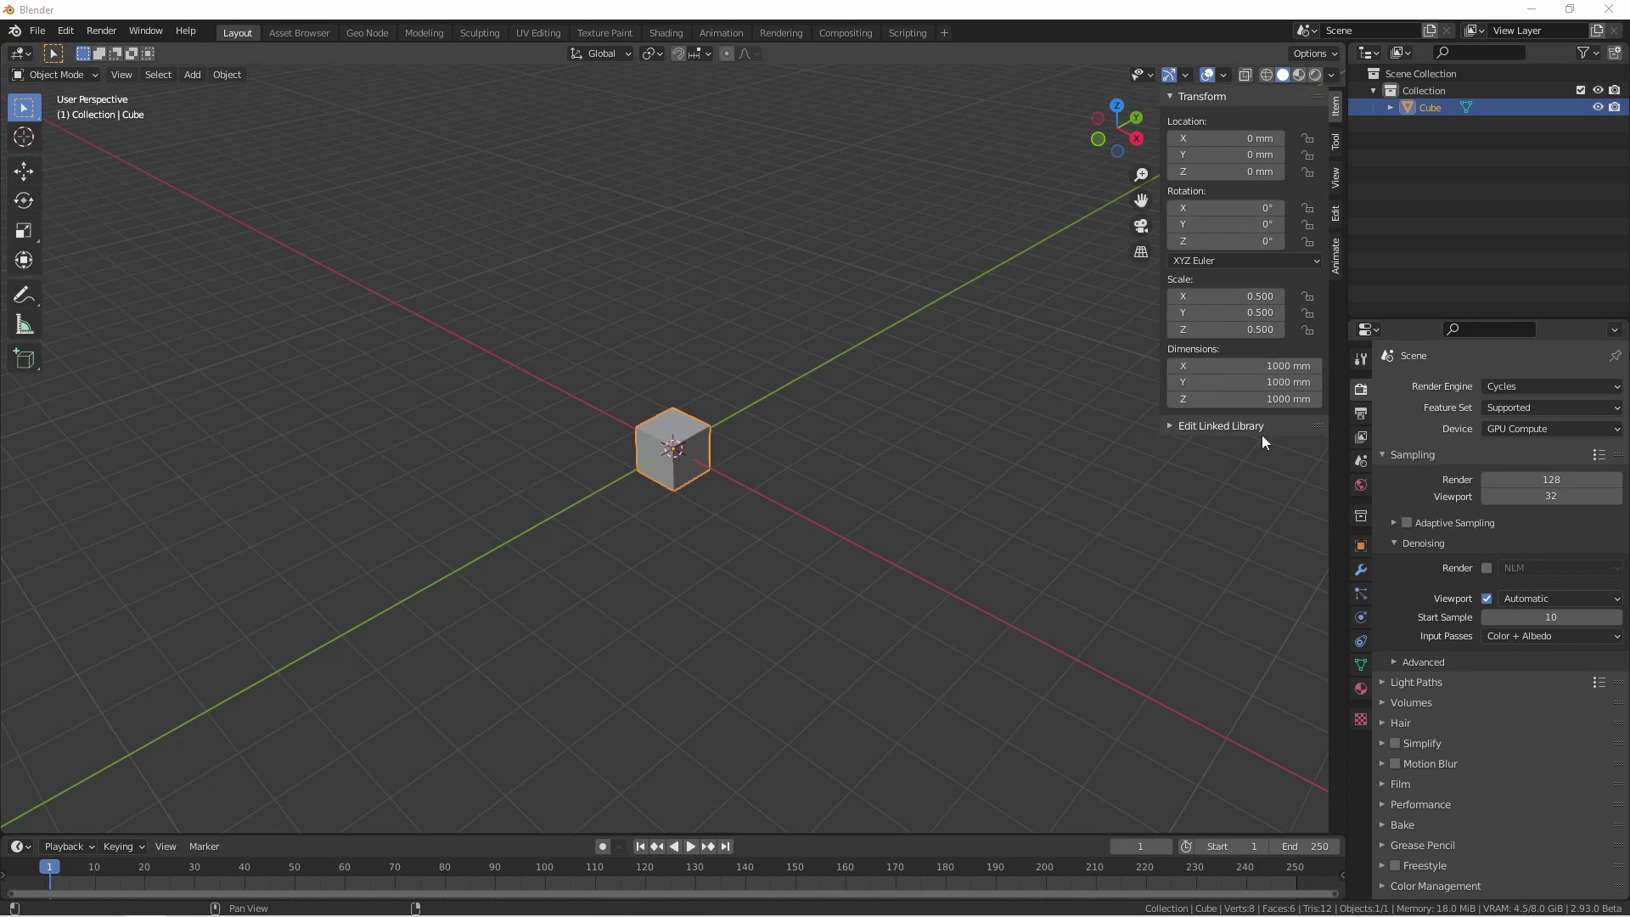
pyautogui.click(1261, 365)
pyautogui.write('210')
pyautogui.press('Tab')
pyautogui.write('279.4')
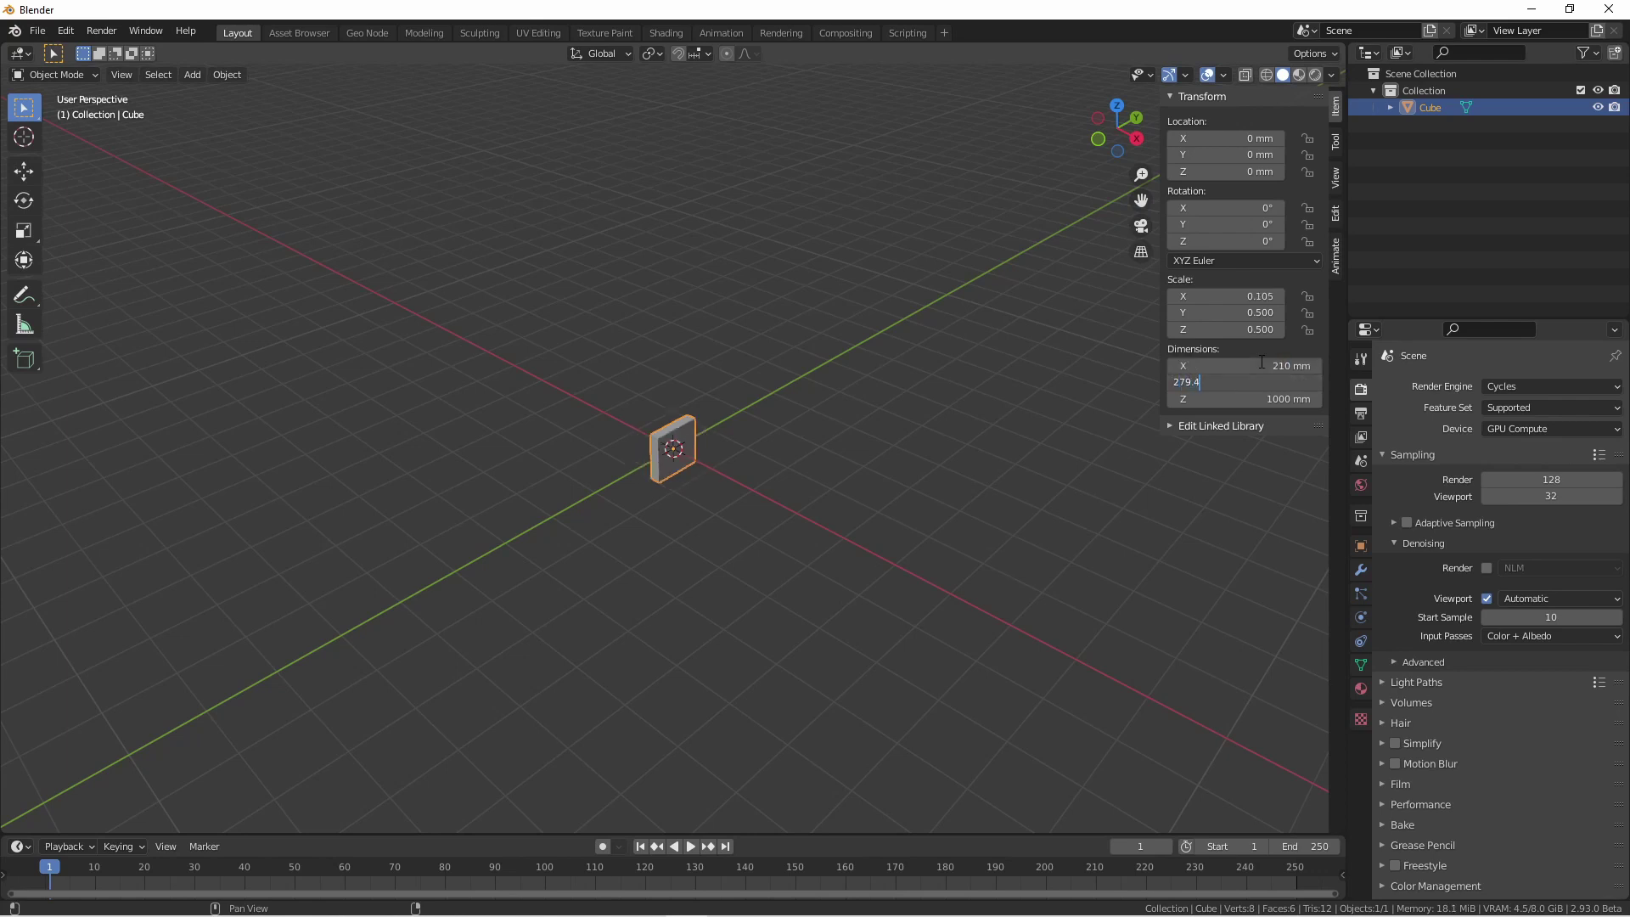
pyautogui.press('Return')
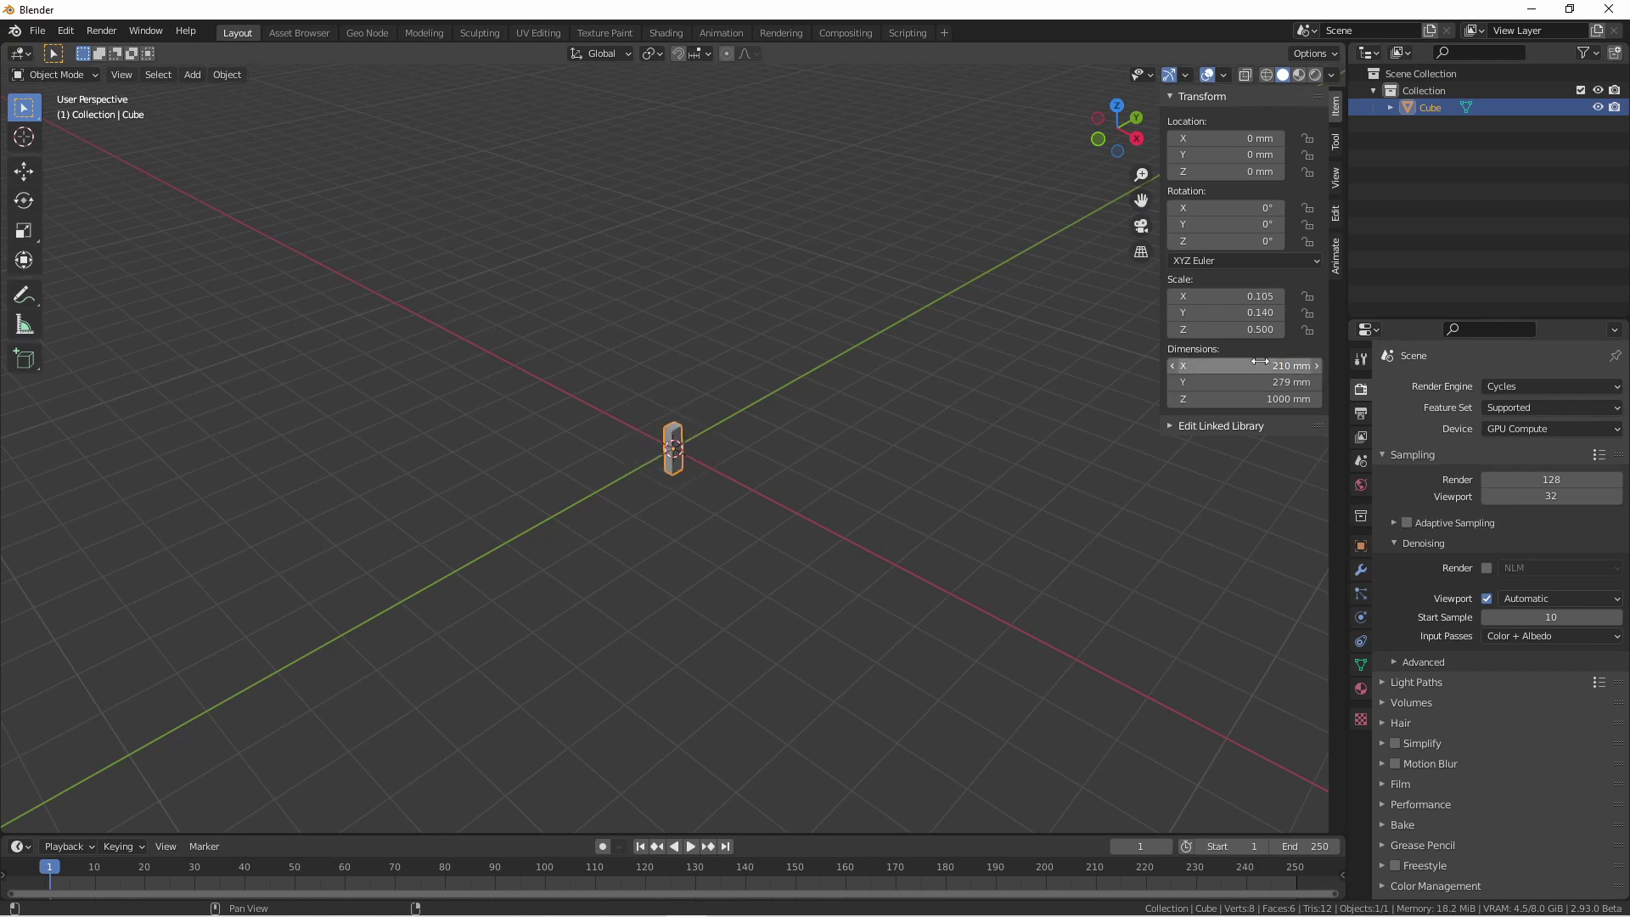
pyautogui.click(1285, 399)
pyautogui.write('.1mm')
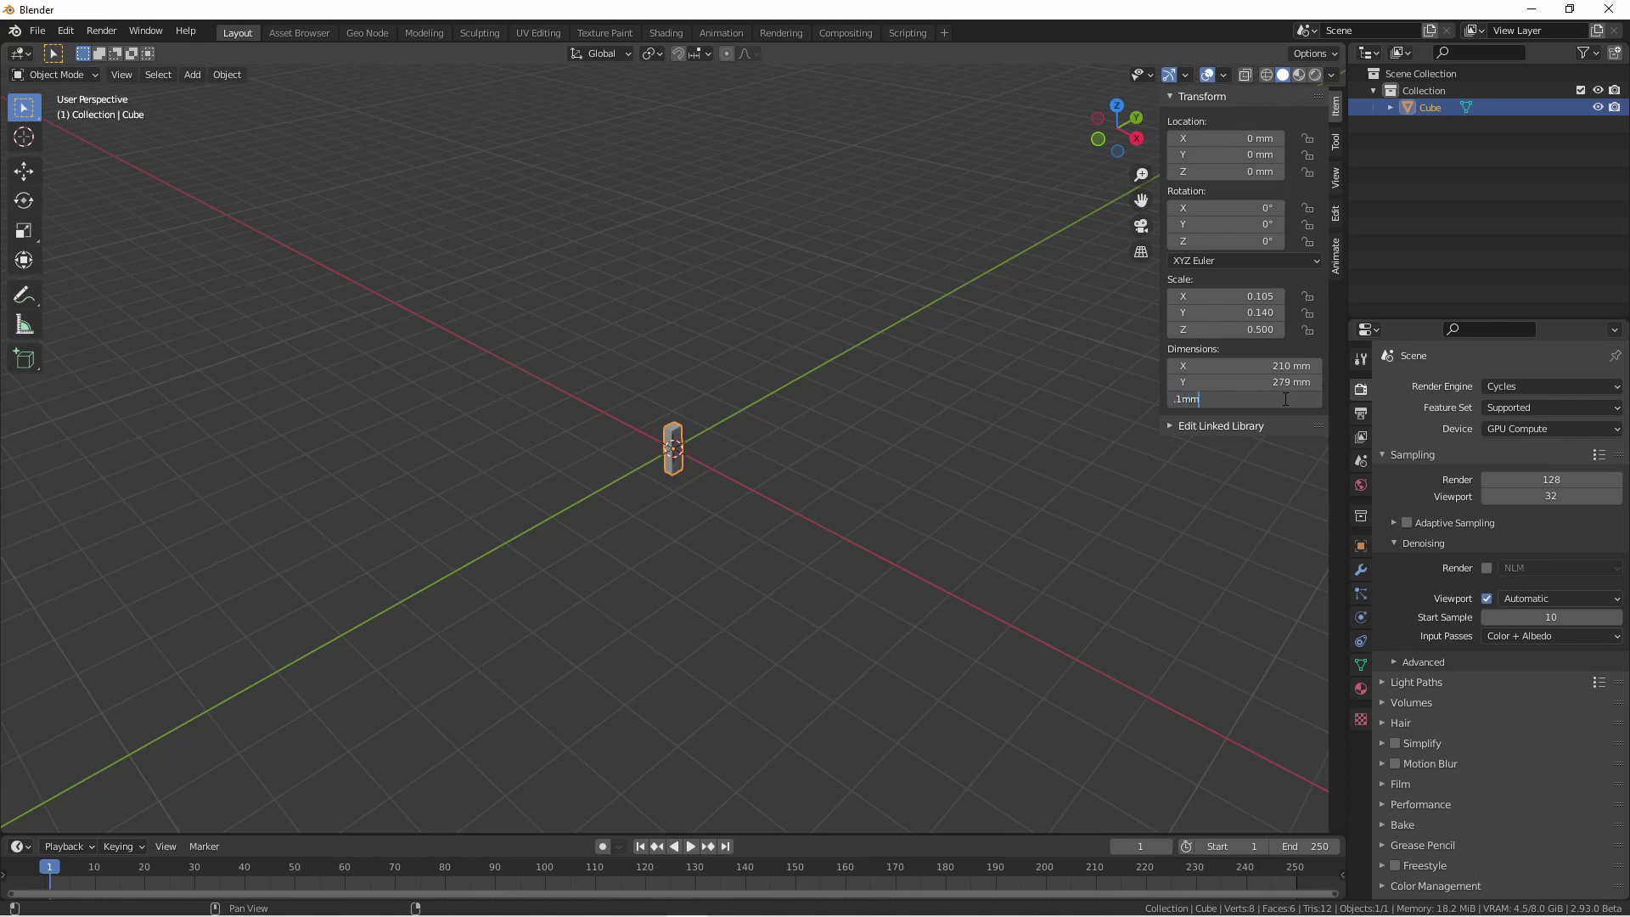
pyautogui.press('Return')
pyautogui.press('KP_Decimal')
# Step: Rename the cube to 'Piece of Paper'
pyautogui.doubleClick(1428, 108)
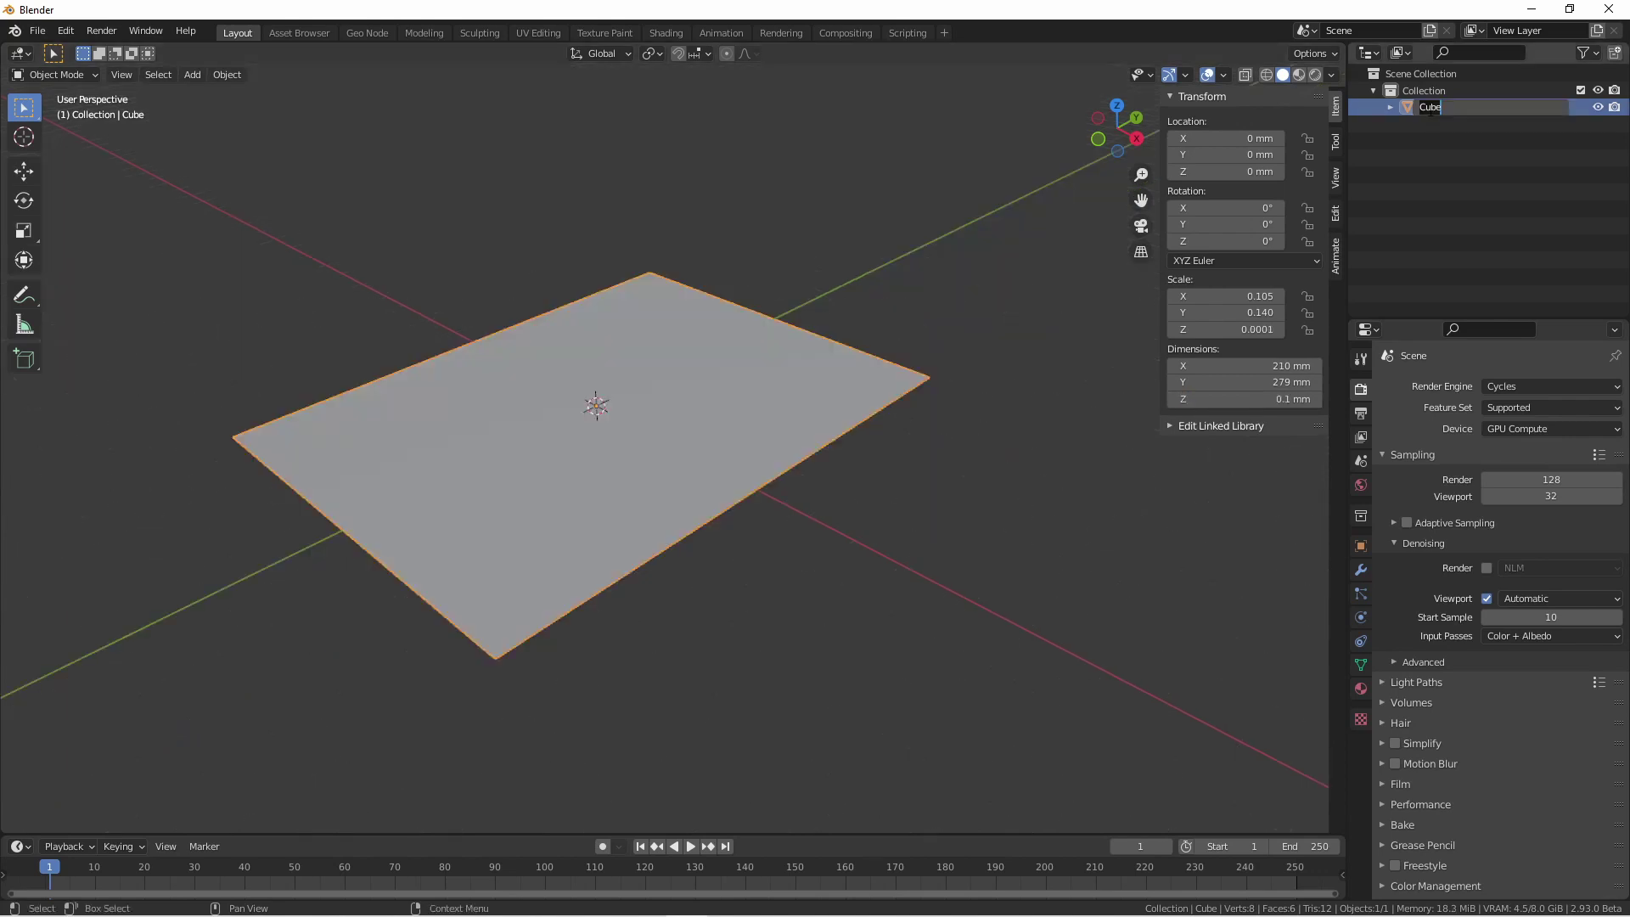
pyautogui.write('Piece of Paper')
pyautogui.press('Return')
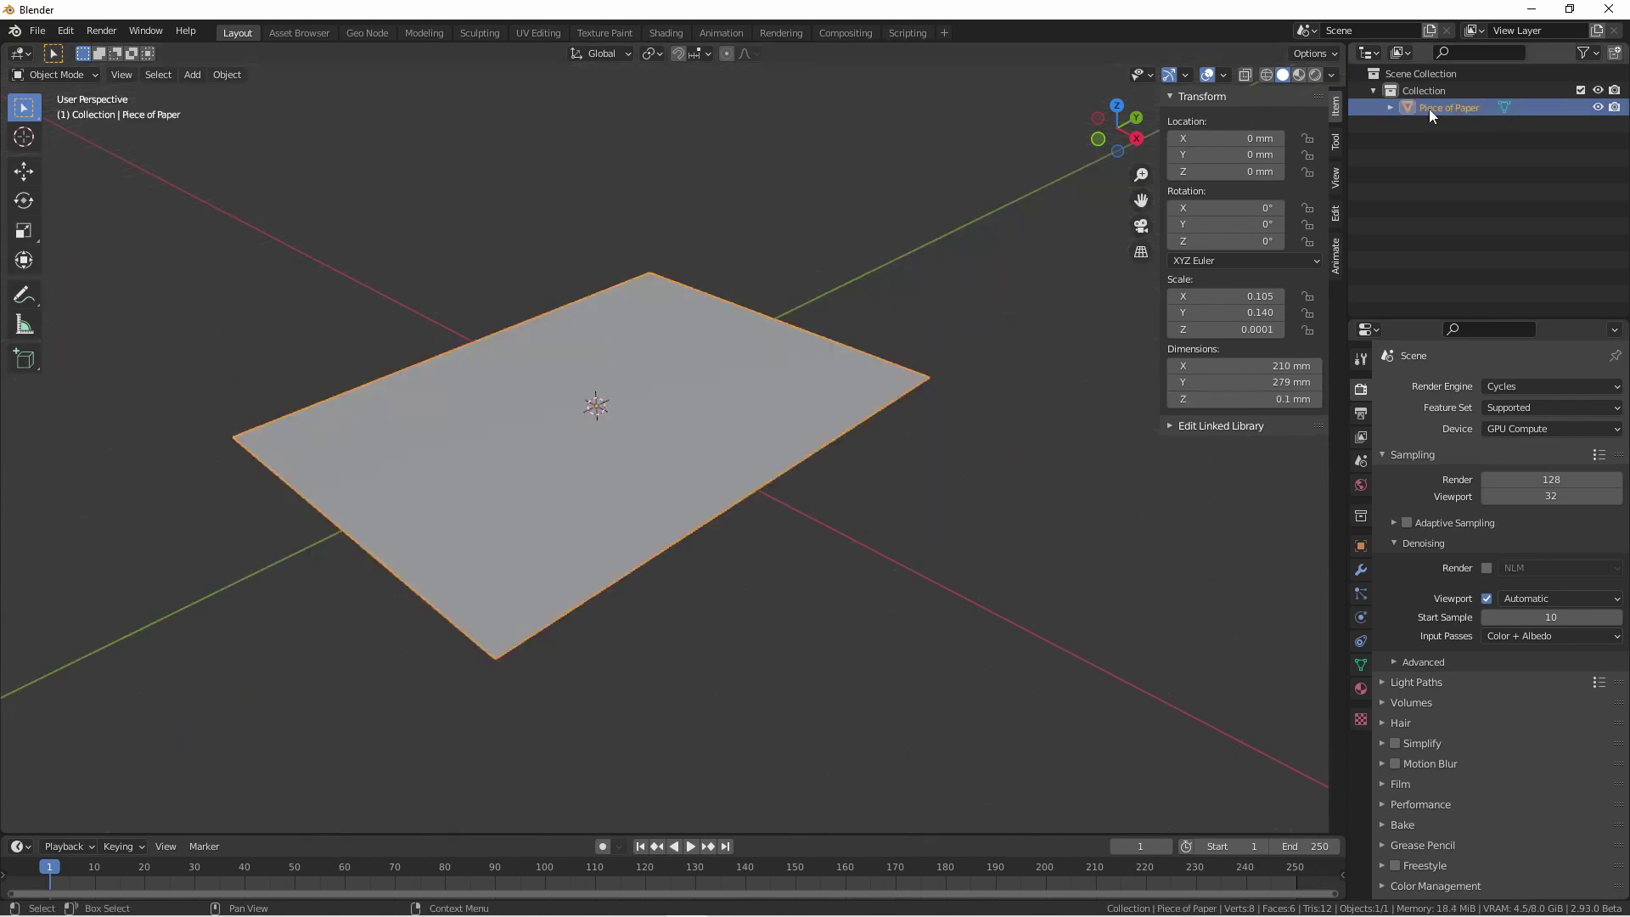
# Step: Move the paper into a new collection named 'Hide' and exclude it from the scene
pyautogui.press('m')
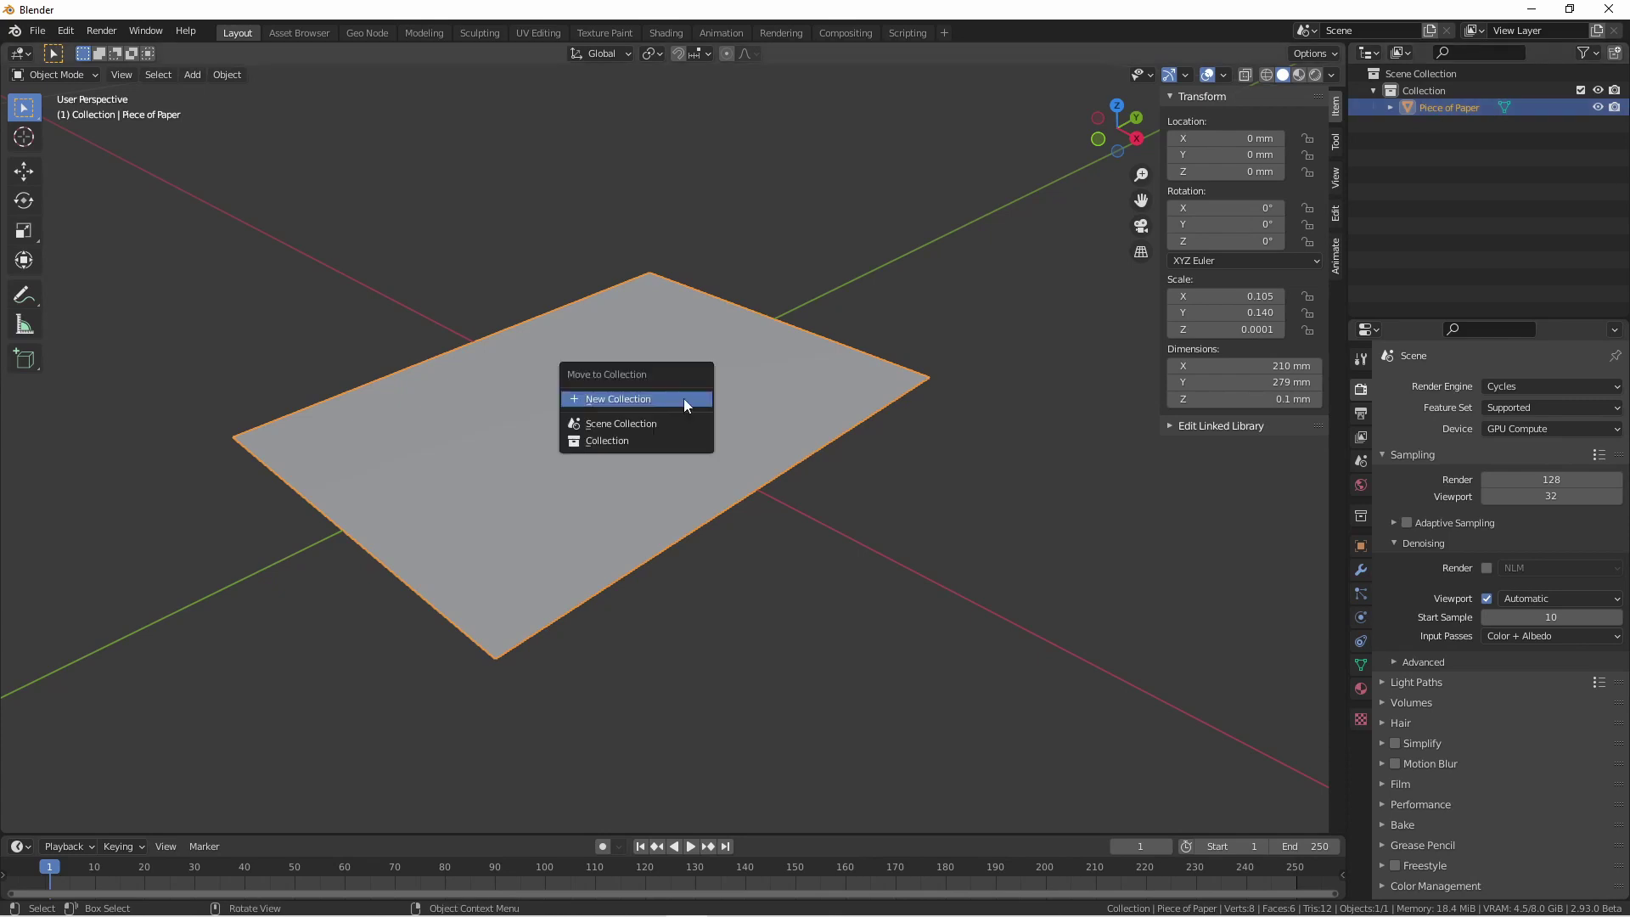
pyautogui.click(684, 399)
pyautogui.write('Hide')
pyautogui.press('Return')
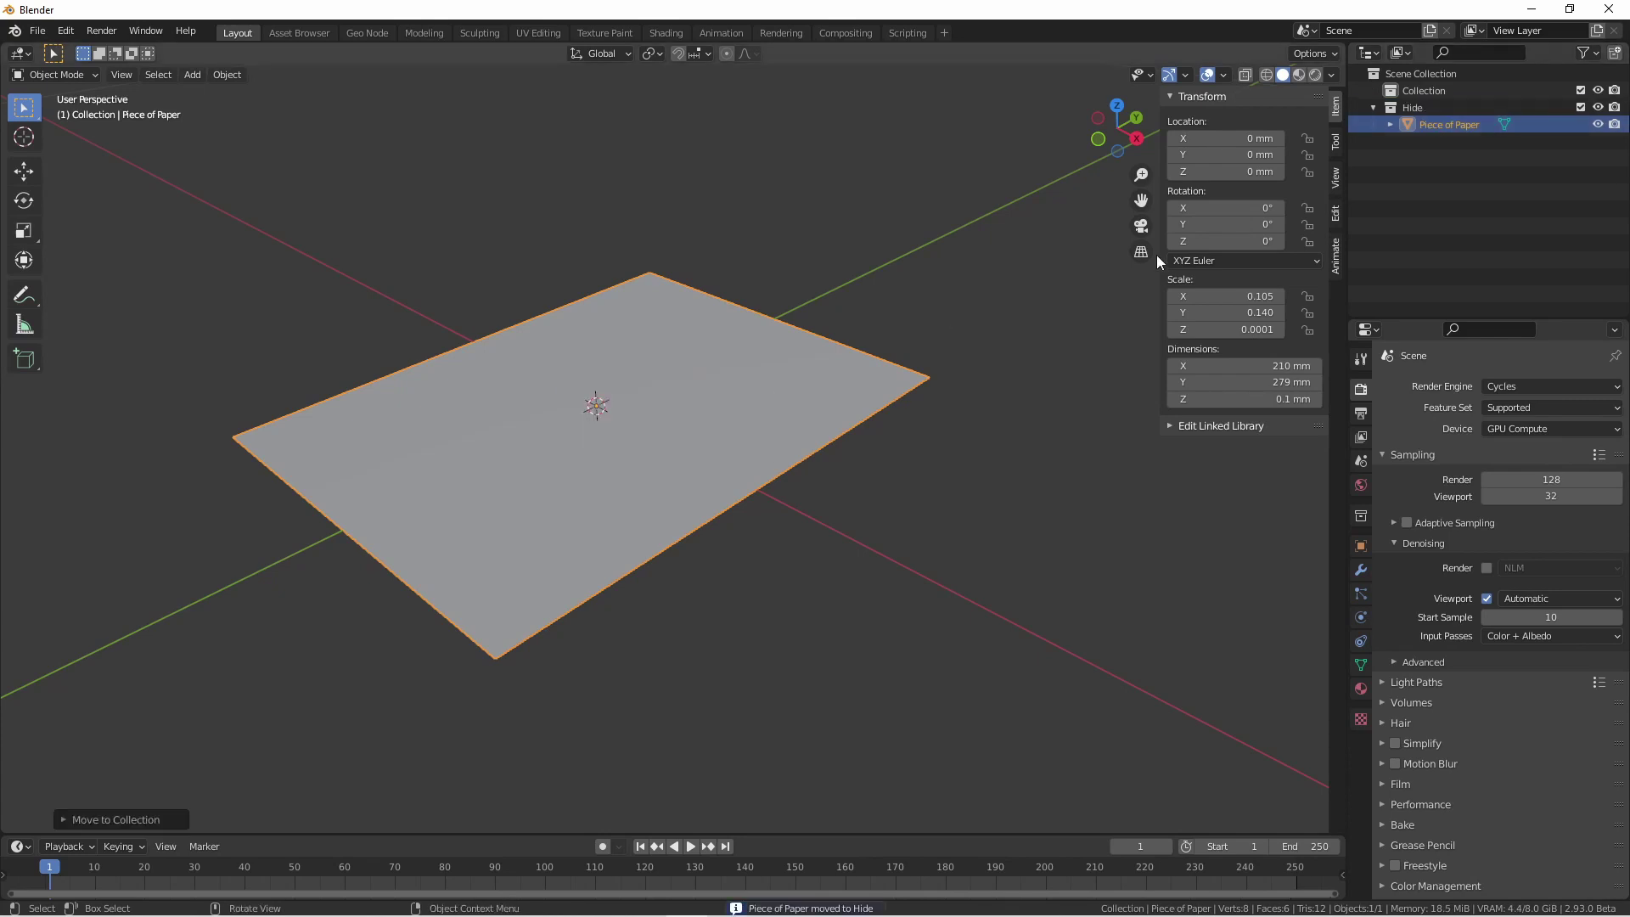
pyautogui.click(1579, 107)
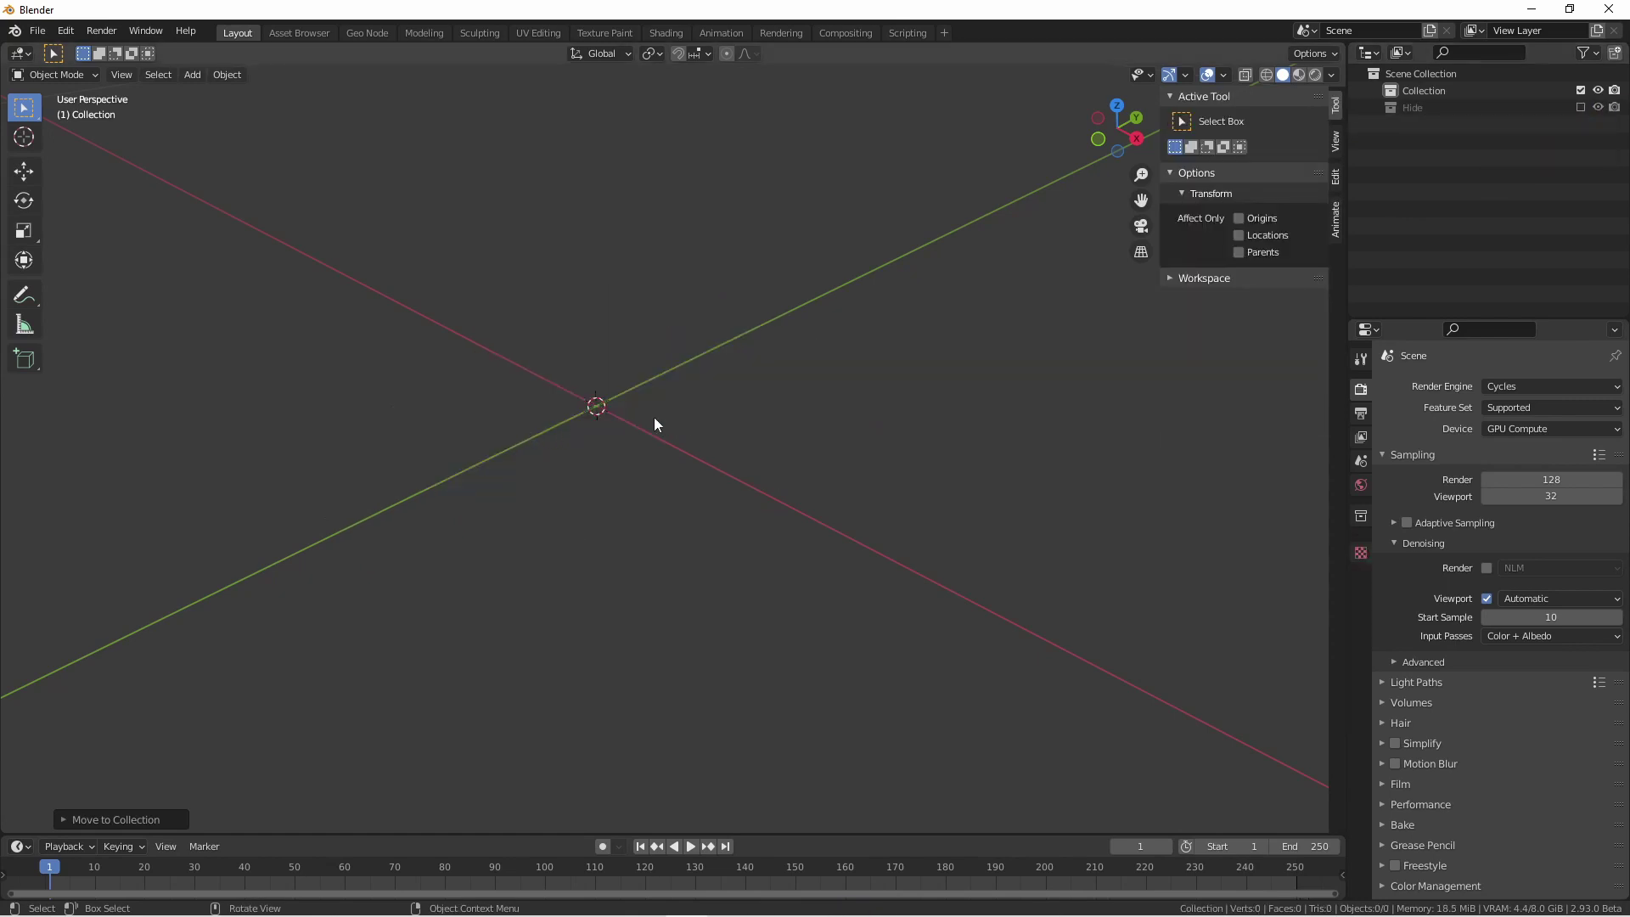
# Step: Add a new cube and name it 'Stack of Paper'
pyautogui.press('shift')
pyautogui.hotkey('shift', 'a')
pyautogui.moveTo(640, 406)
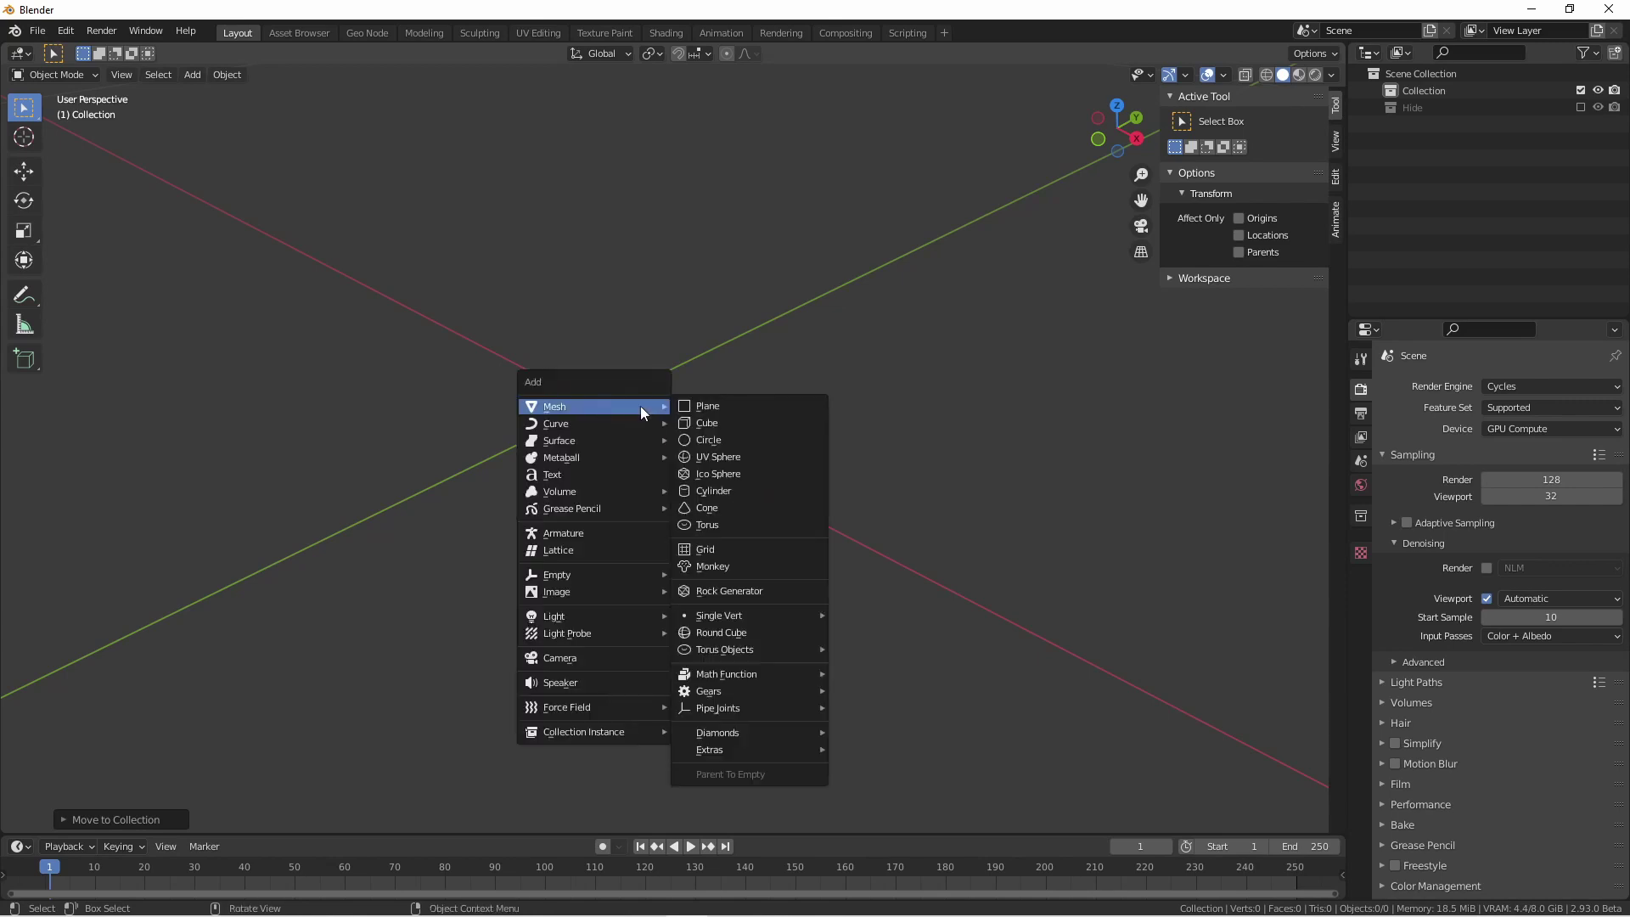
pyautogui.click(709, 422)
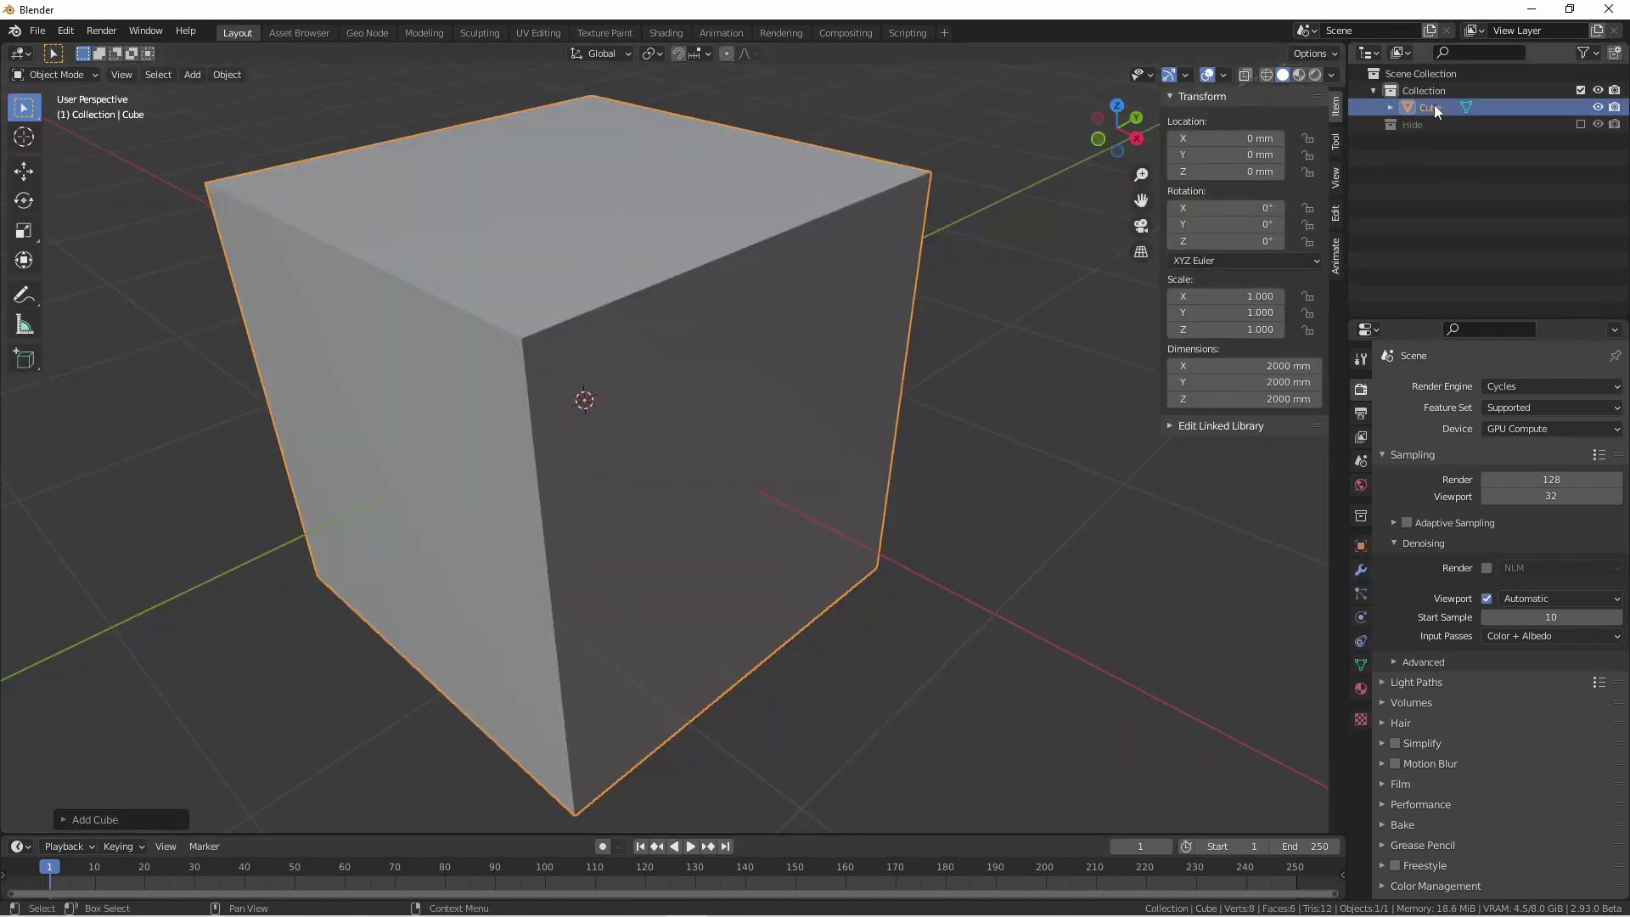
pyautogui.doubleClick(1431, 107)
pyautogui.write('Stack of Paper')
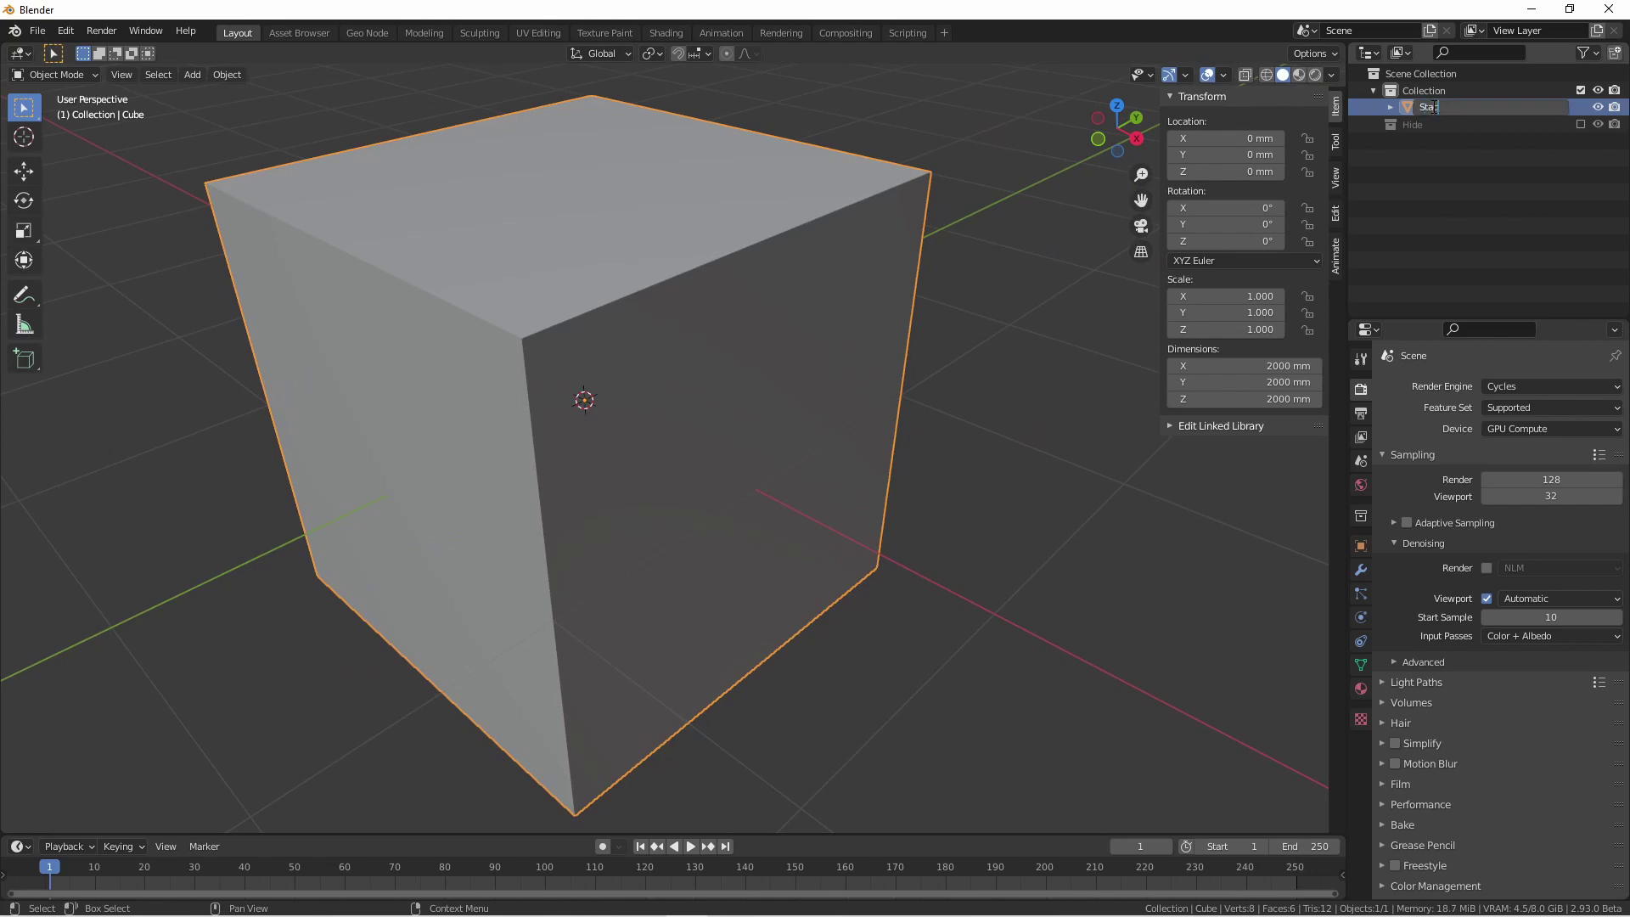
pyautogui.press('Return')
# Step: Enlarge the timeline, turn it into the Geometry Node Editor, and create a new node tree
pyautogui.moveTo(779, 832); pyautogui.dragTo(738, 417)
pyautogui.click(18, 430)
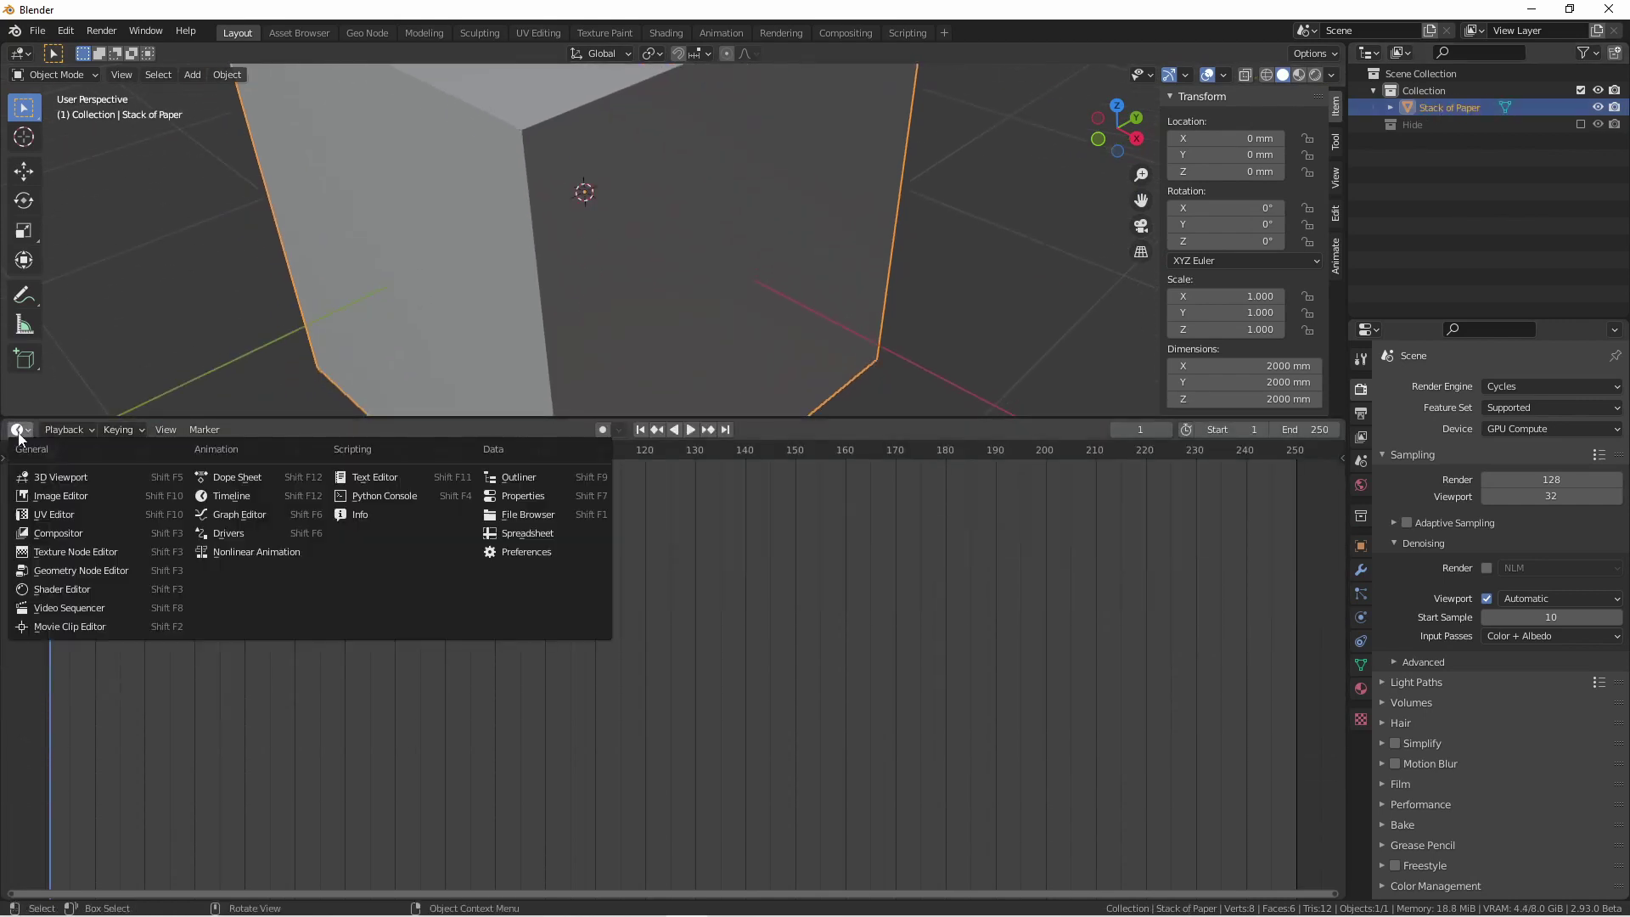
pyautogui.click(84, 570)
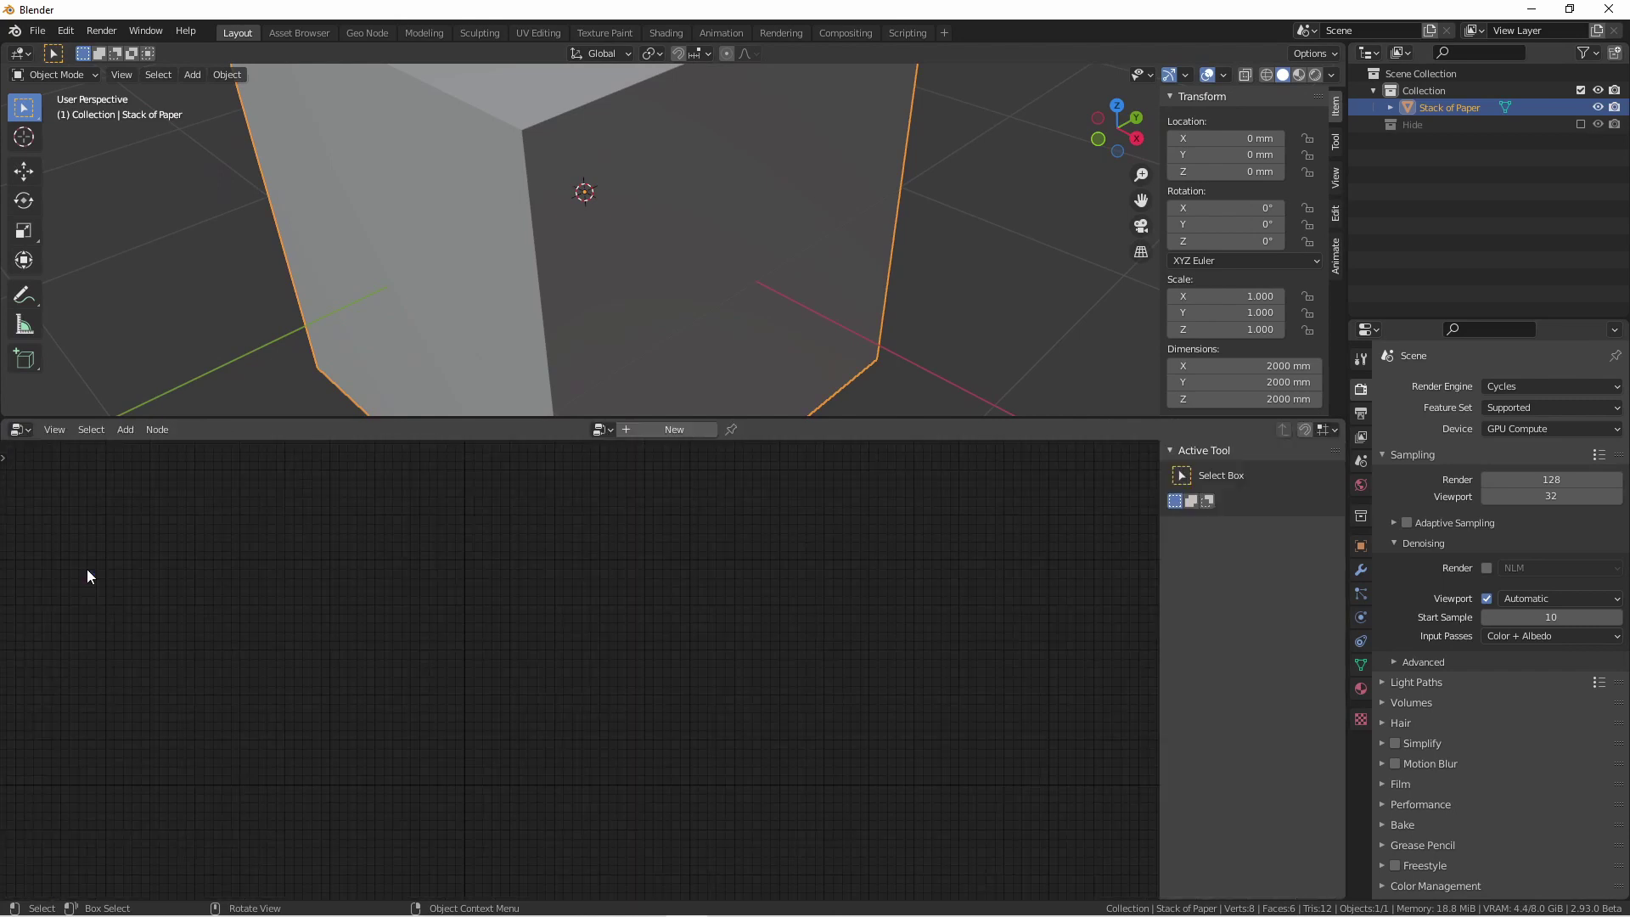
pyautogui.click(681, 431)
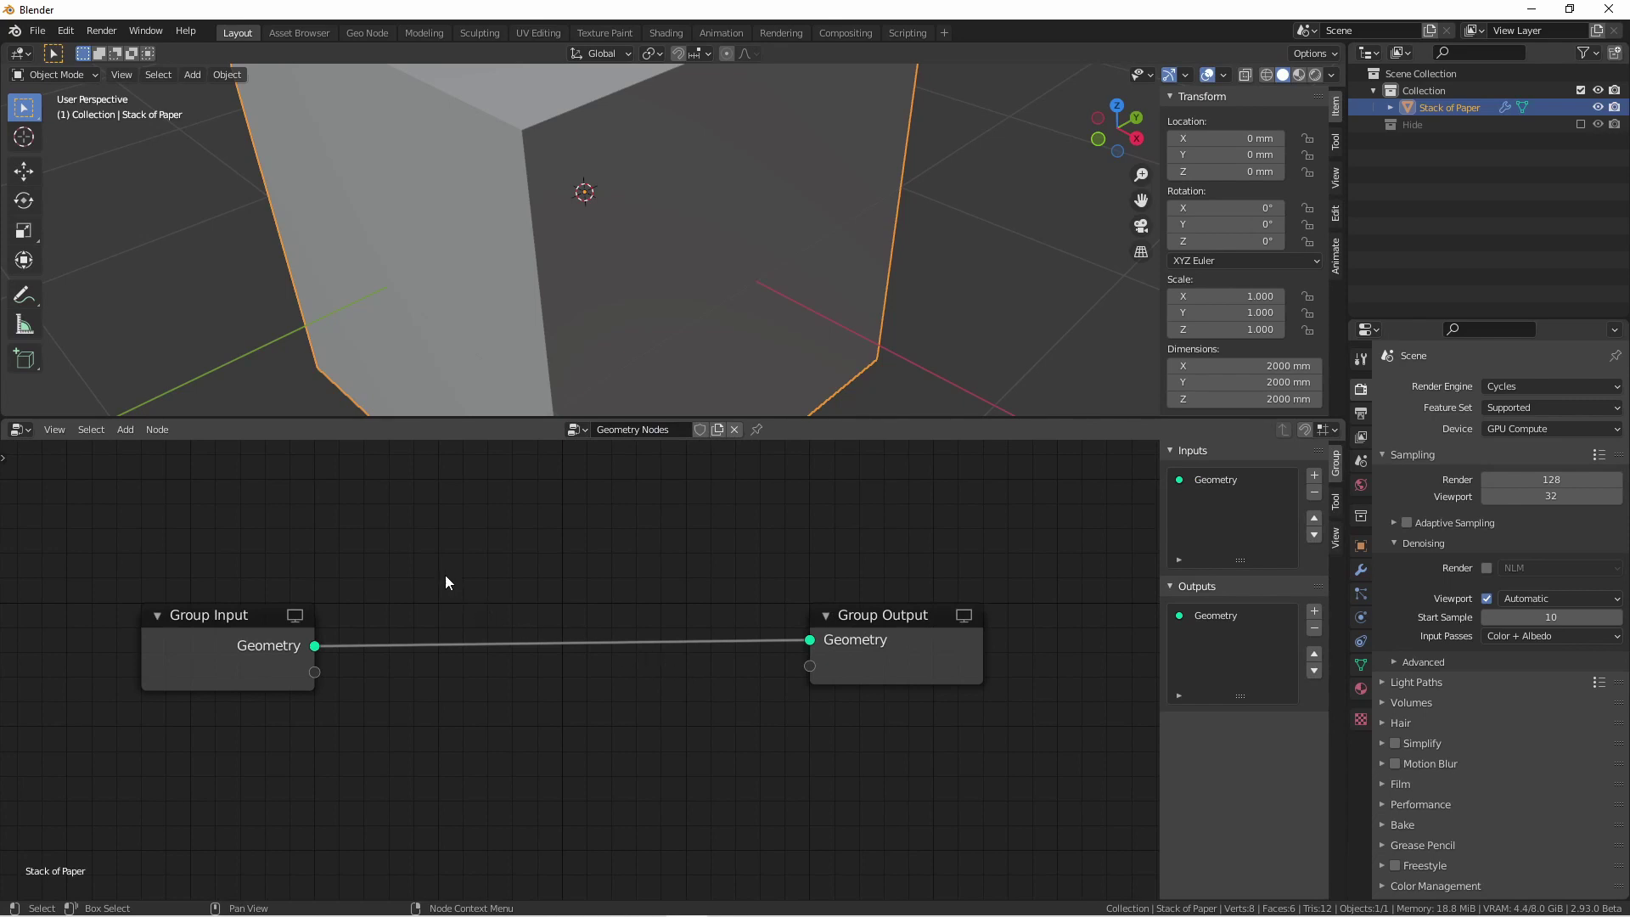
# Step: Add a Line mesh primitive node and connect it to the Group Output
pyautogui.hotkey('shift', 'a')
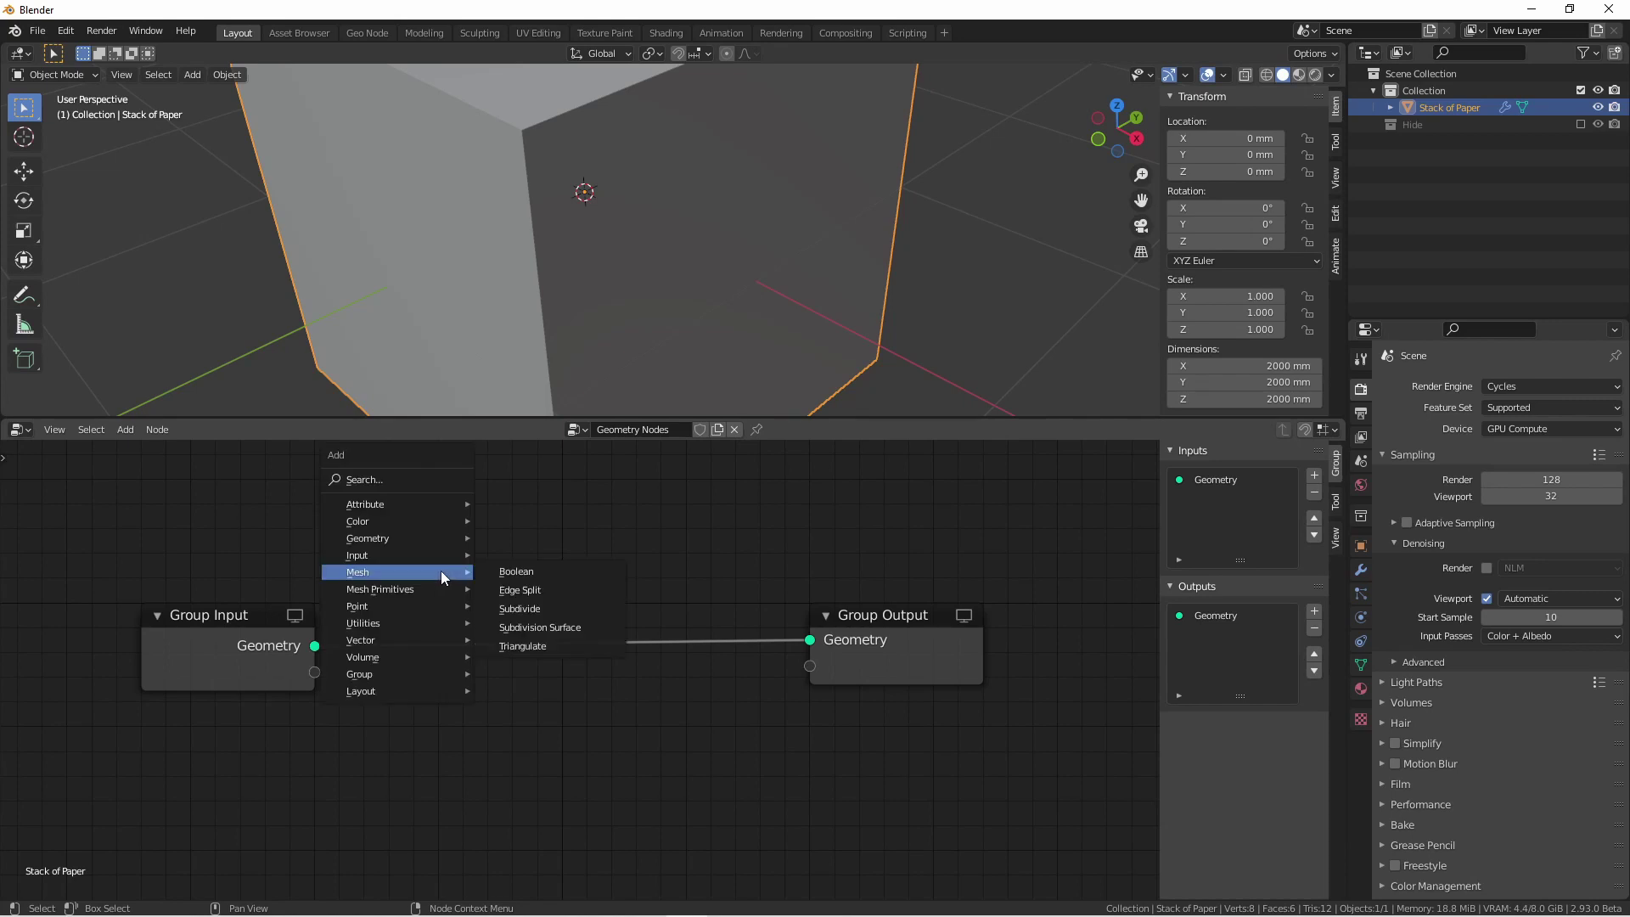
pyautogui.moveTo(428, 585)
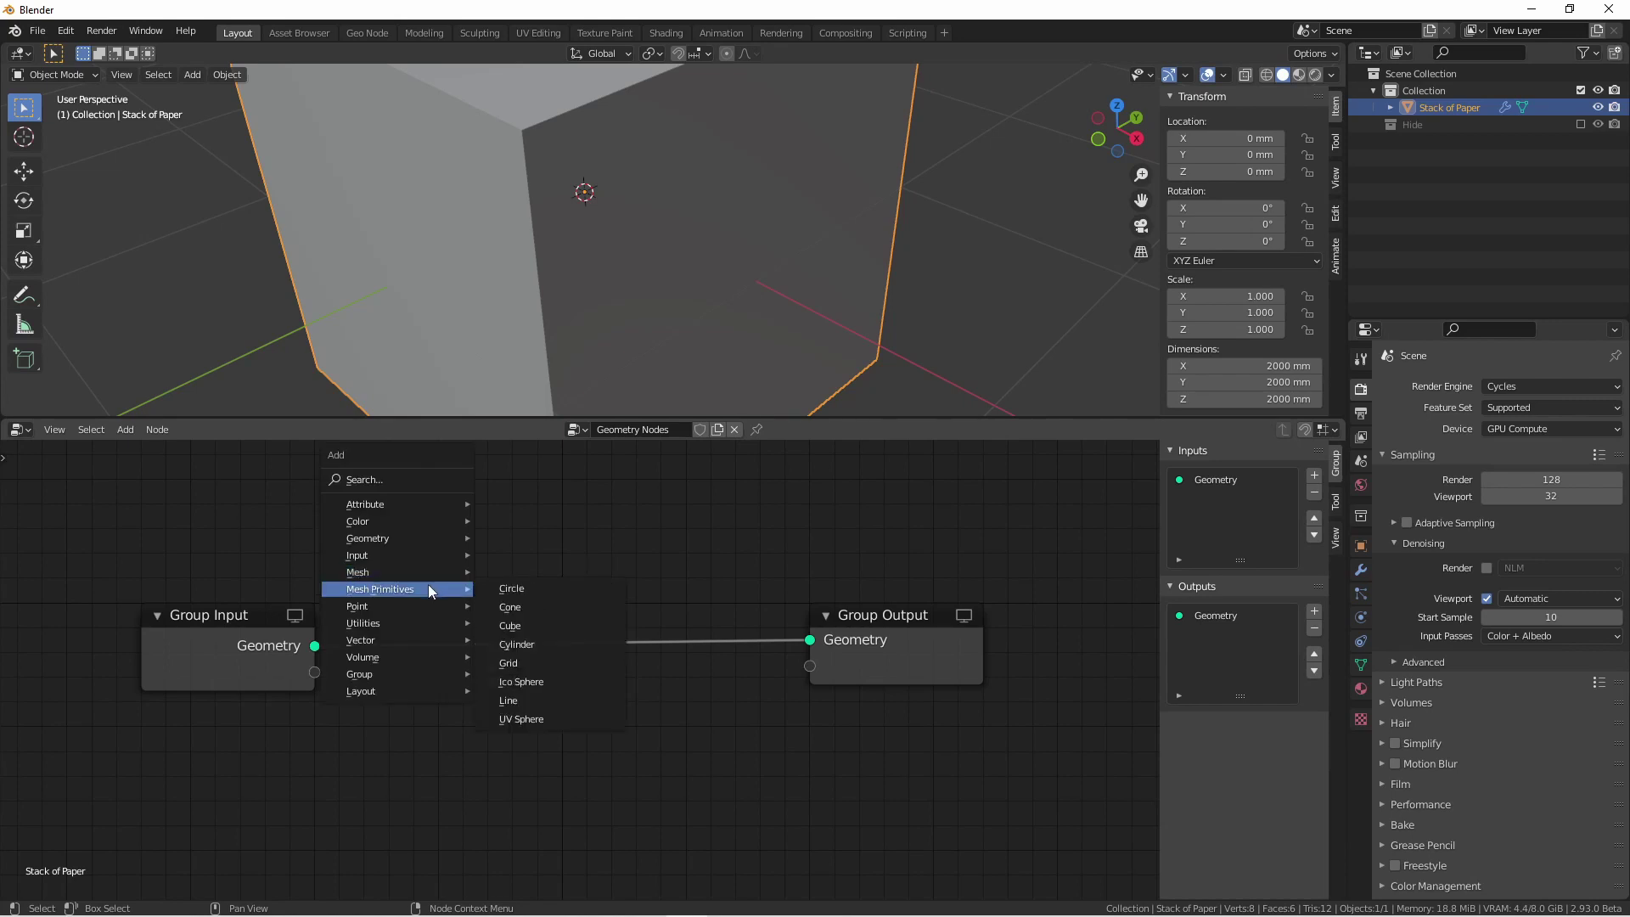
pyautogui.click(553, 694)
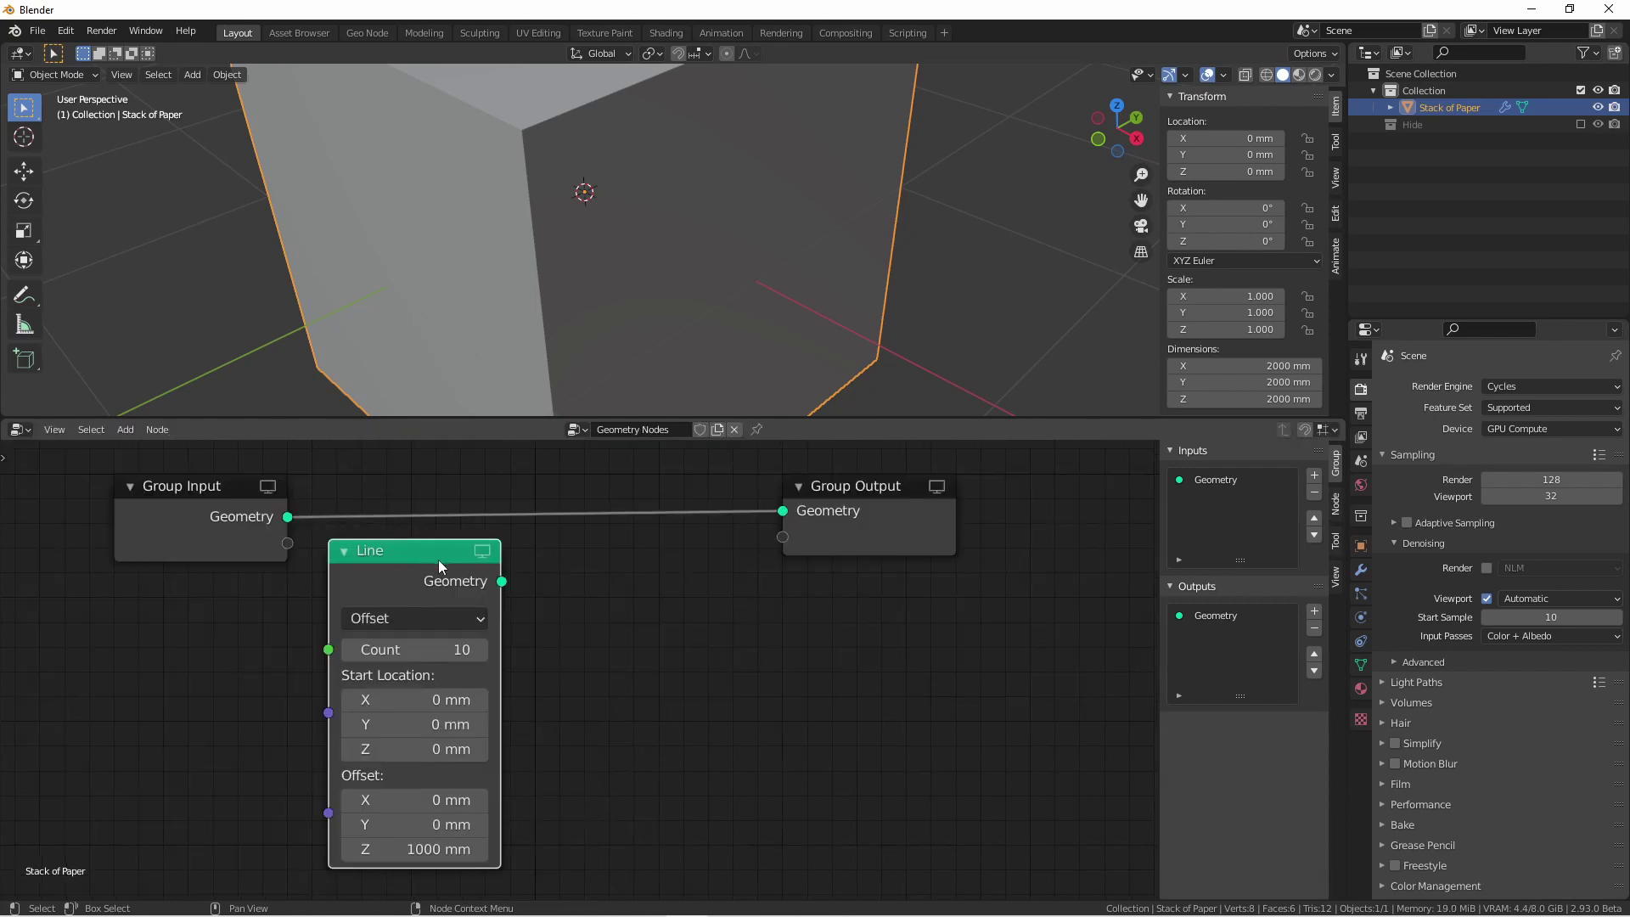
pyautogui.moveTo(501, 581); pyautogui.dragTo(805, 512)
# Step: Try the Line node's End Points mode, then return it to Offset mode
pyautogui.moveTo(413, 553); pyautogui.dragTo(402, 481)
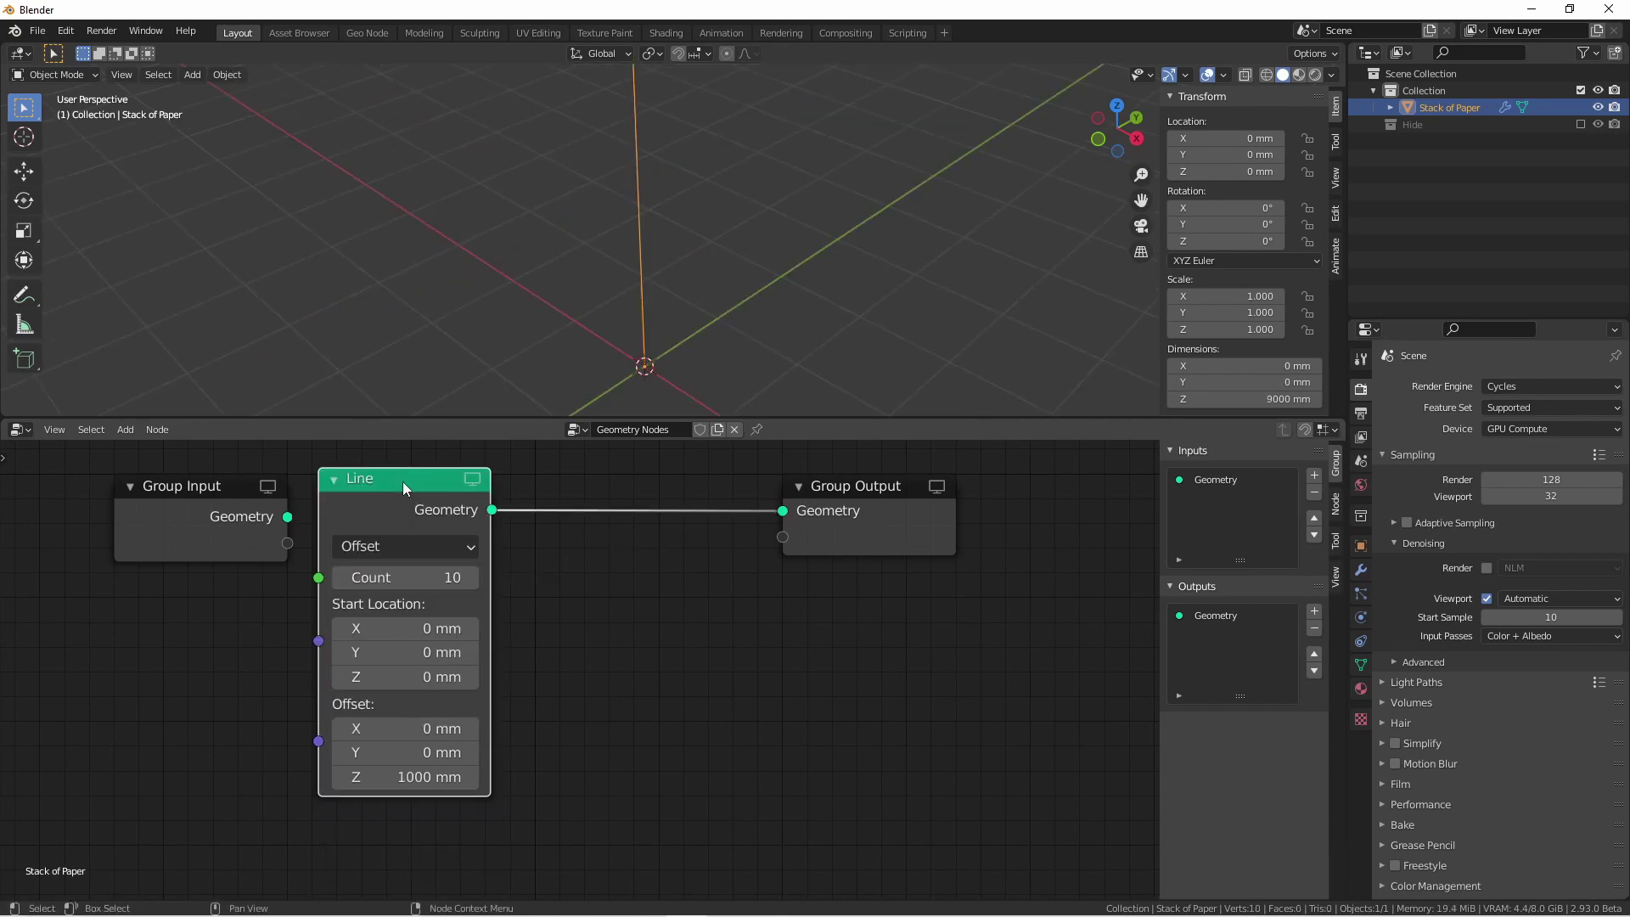
pyautogui.click(411, 547)
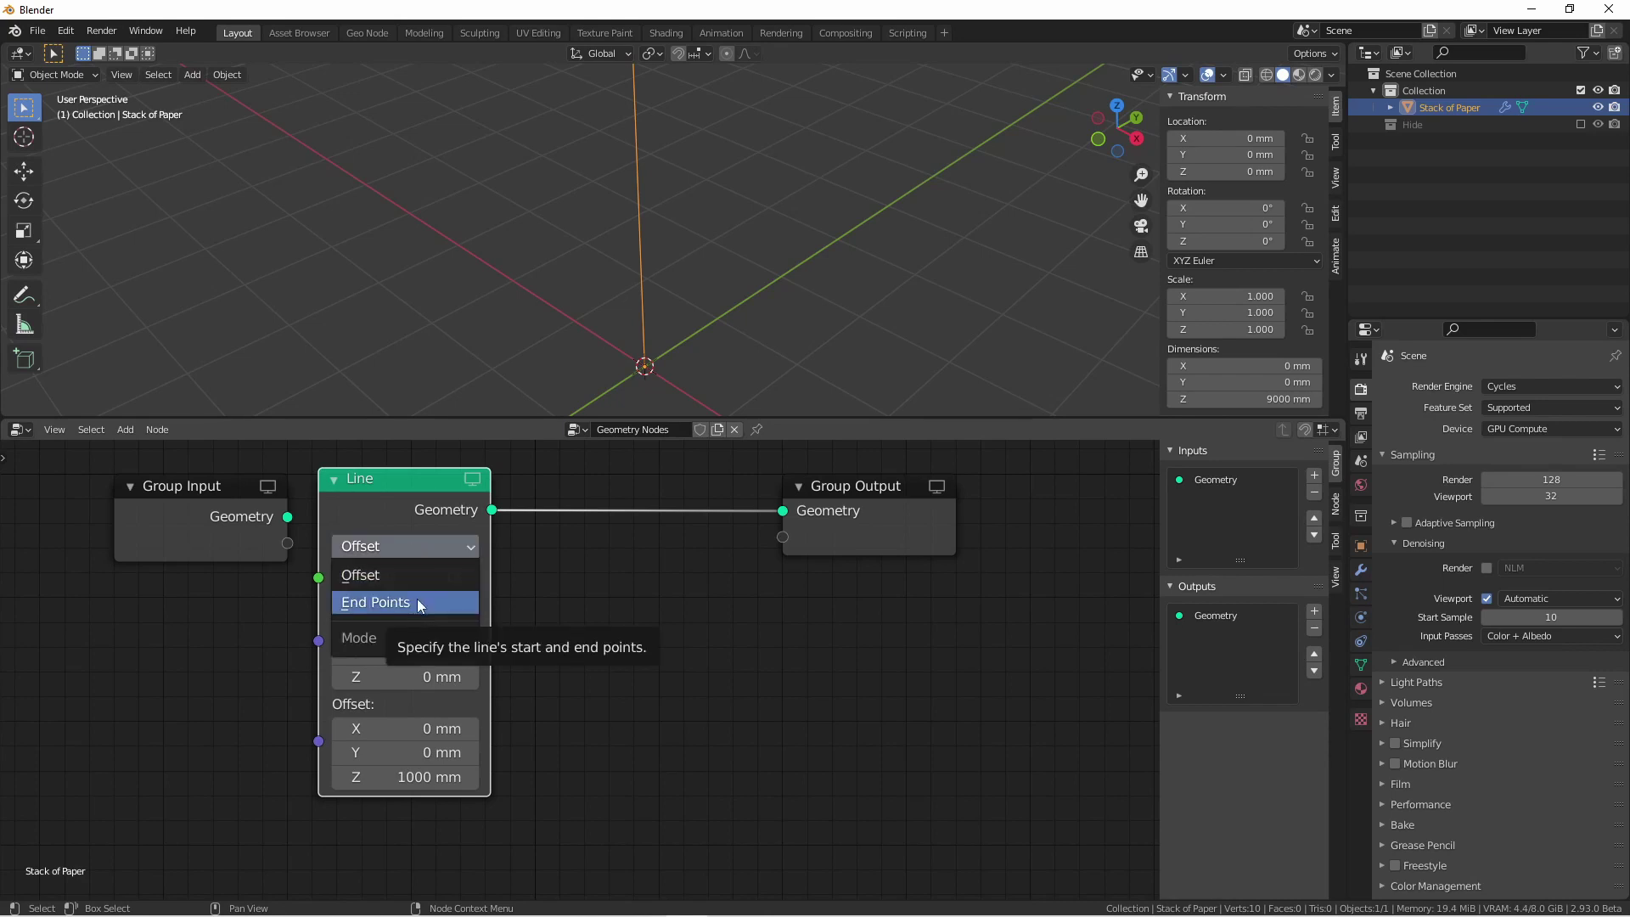
pyautogui.click(408, 577)
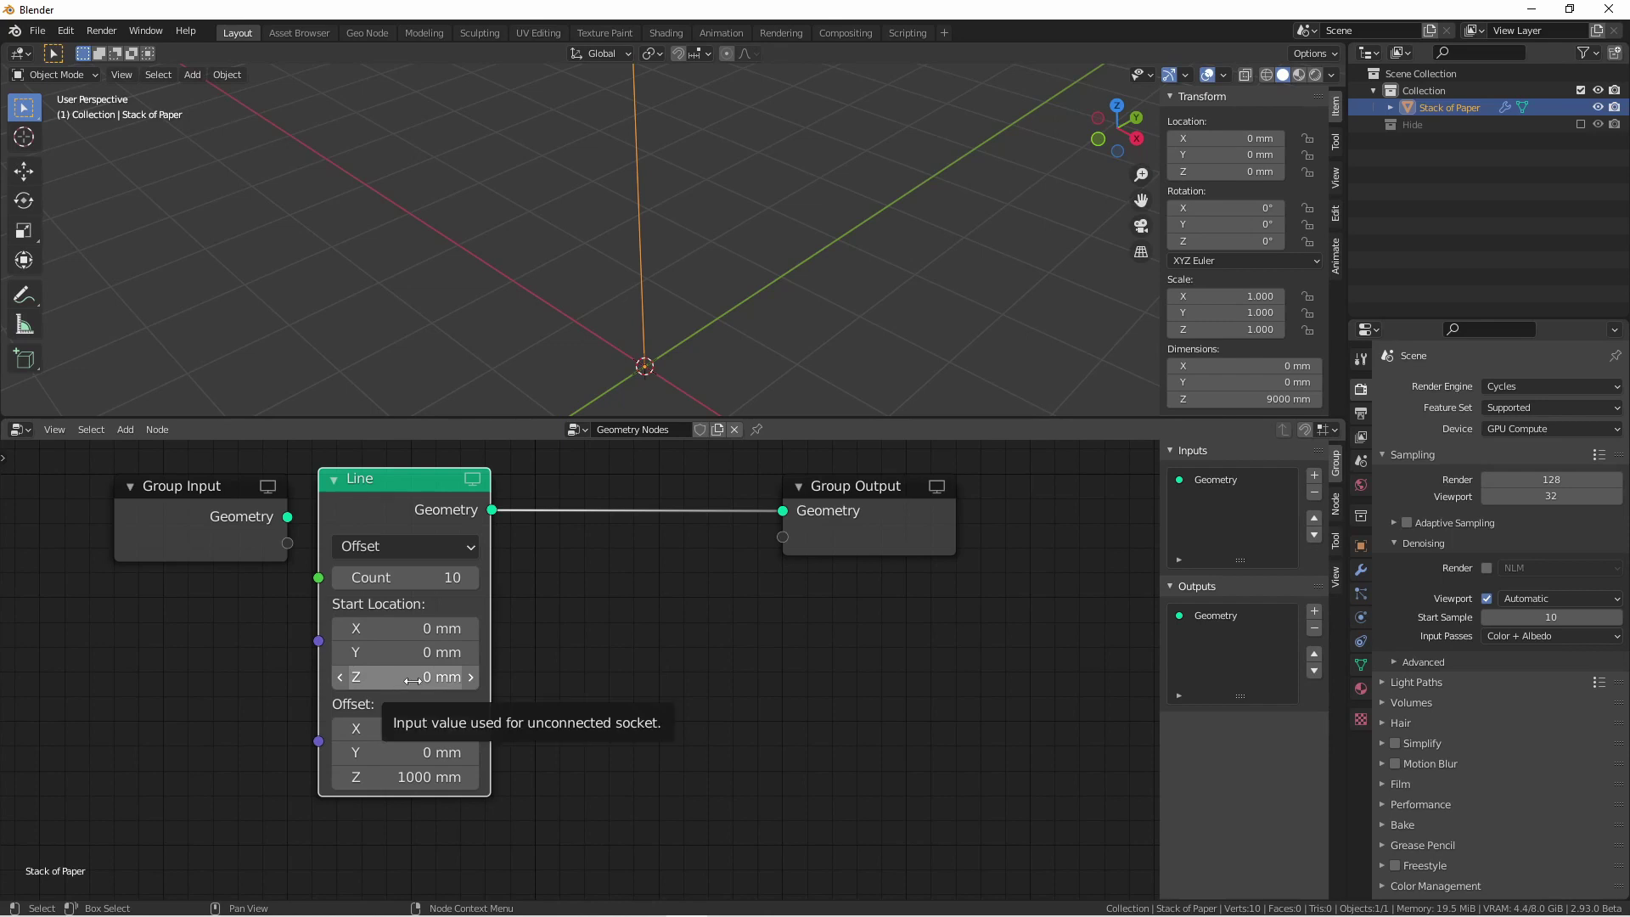
pyautogui.click(378, 548)
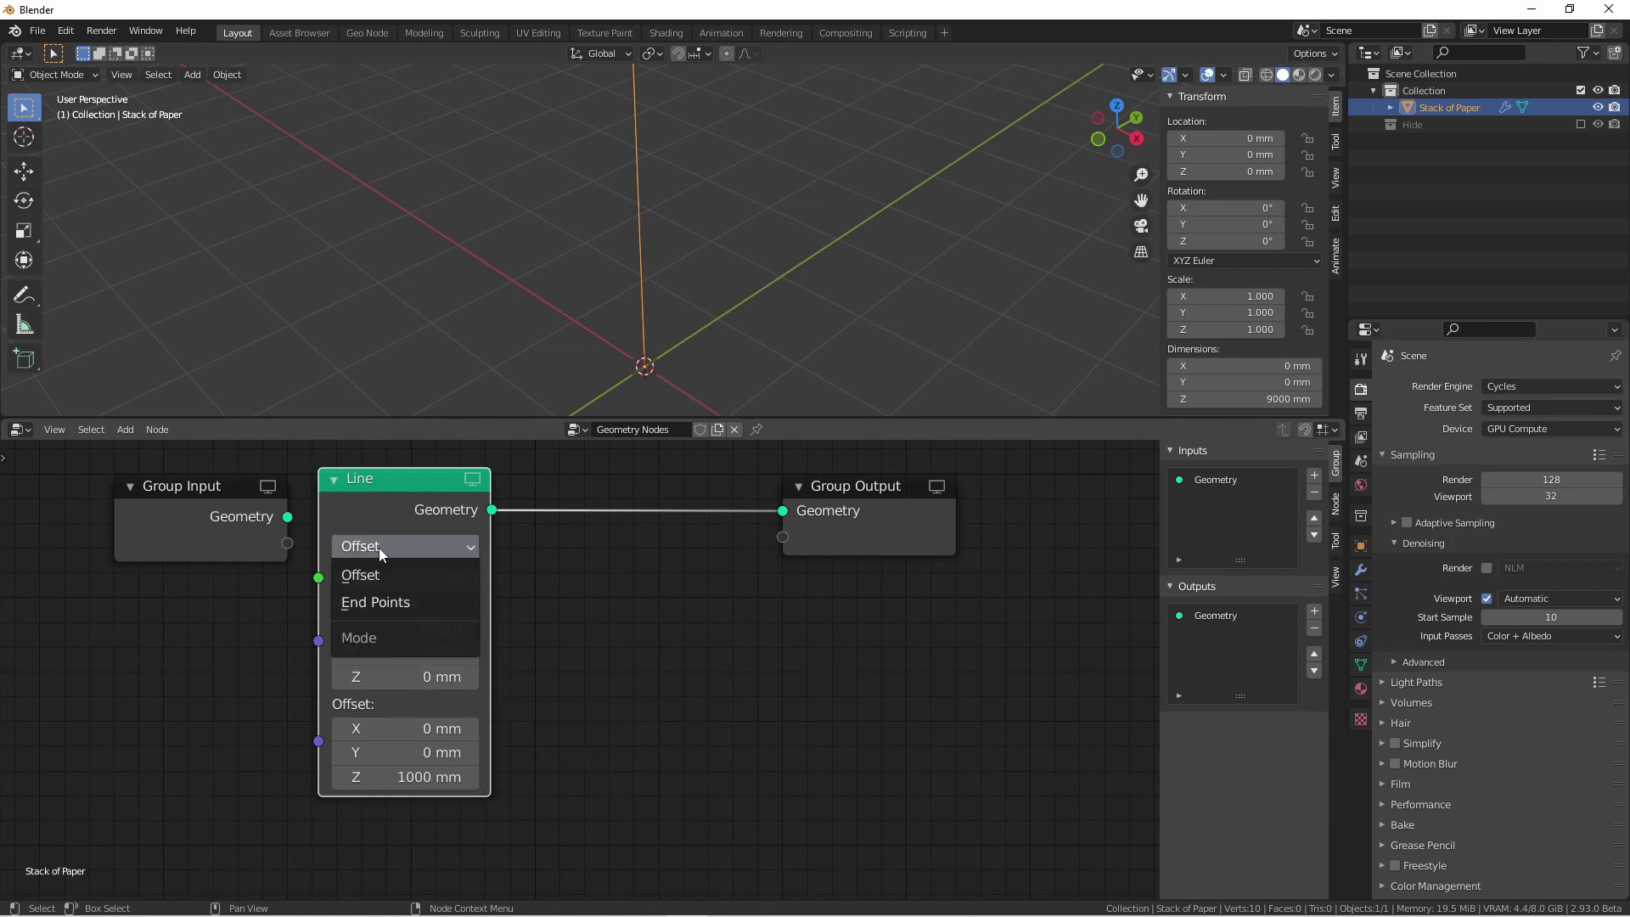
pyautogui.click(386, 602)
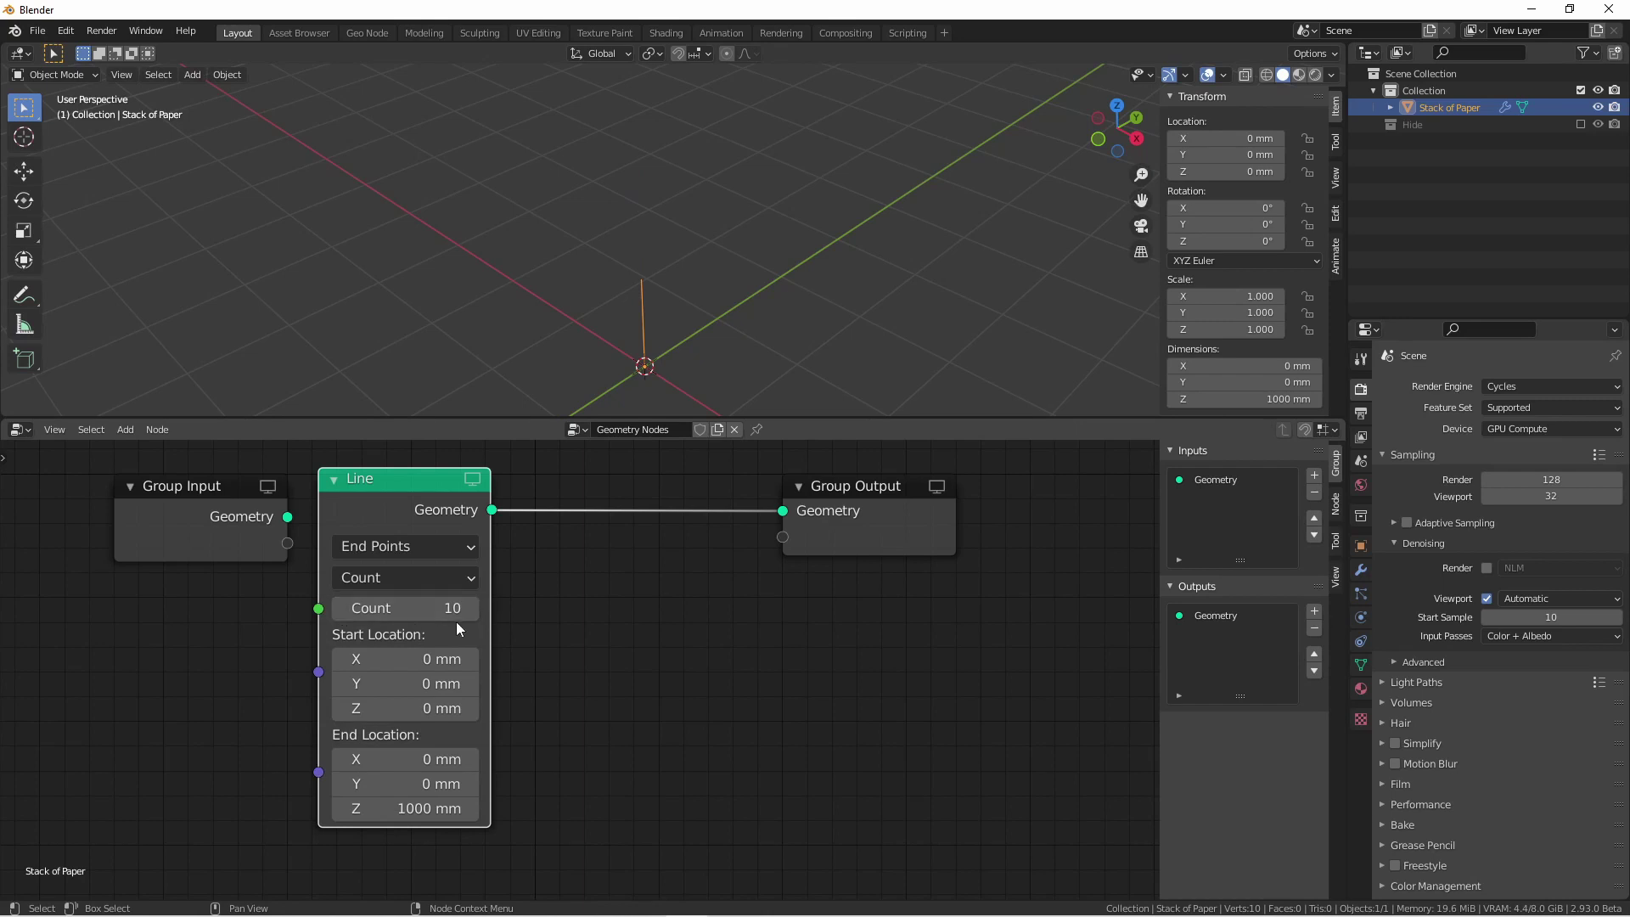
pyautogui.click(436, 552)
pyautogui.click(434, 570)
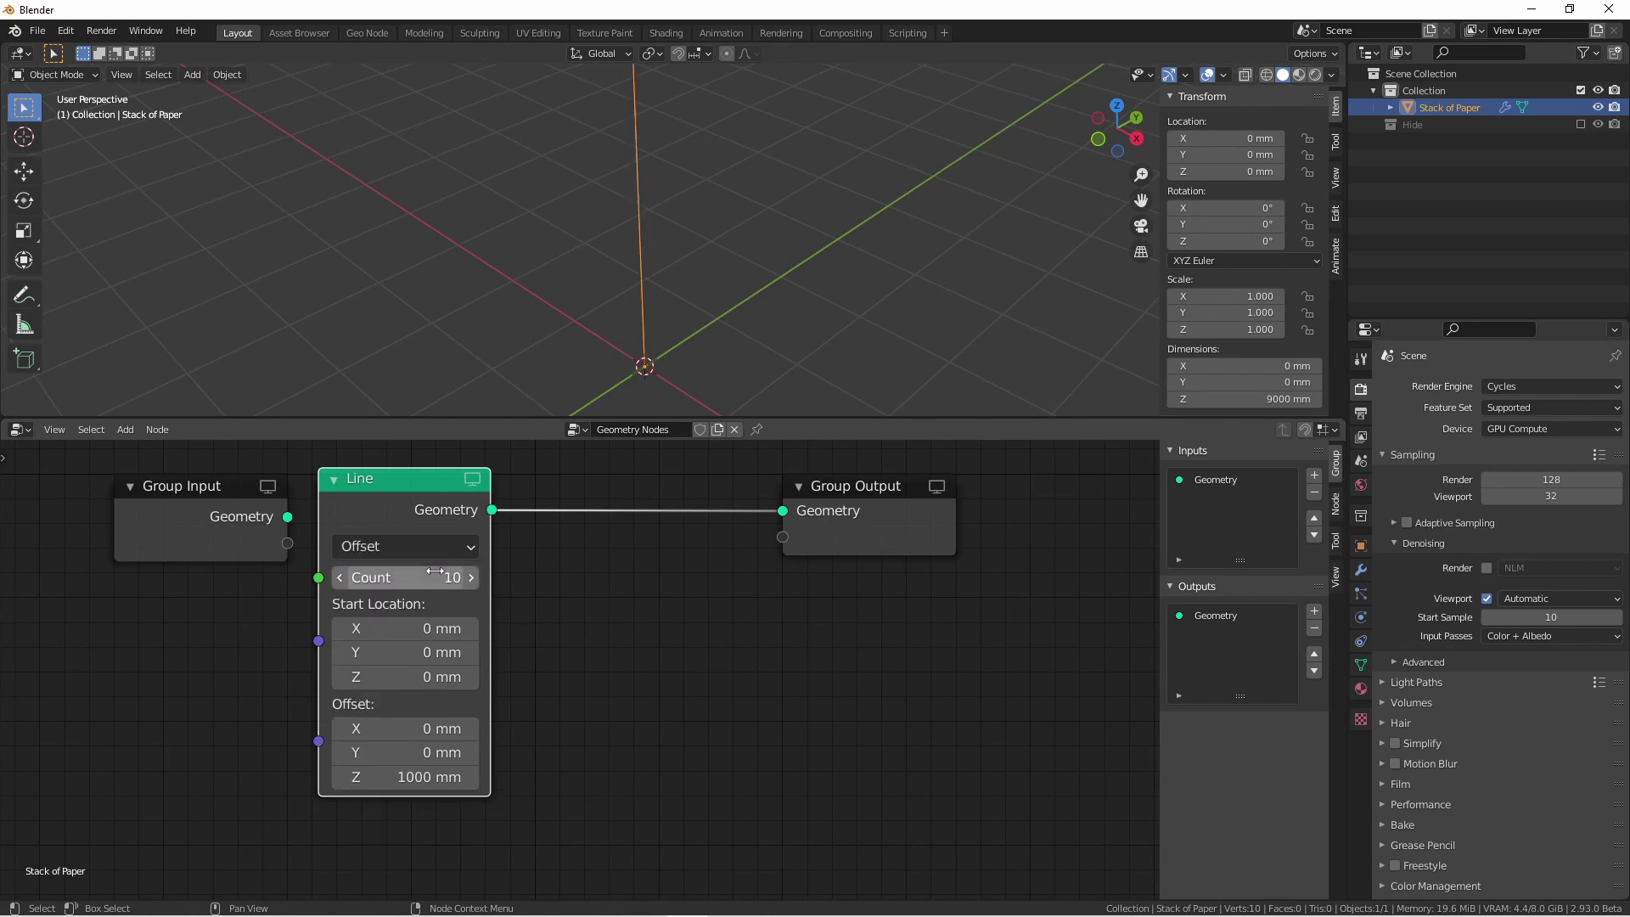
# Step: Set the Line offset's Z to 0.1 mm and view the stack from the front
pyautogui.click(413, 770)
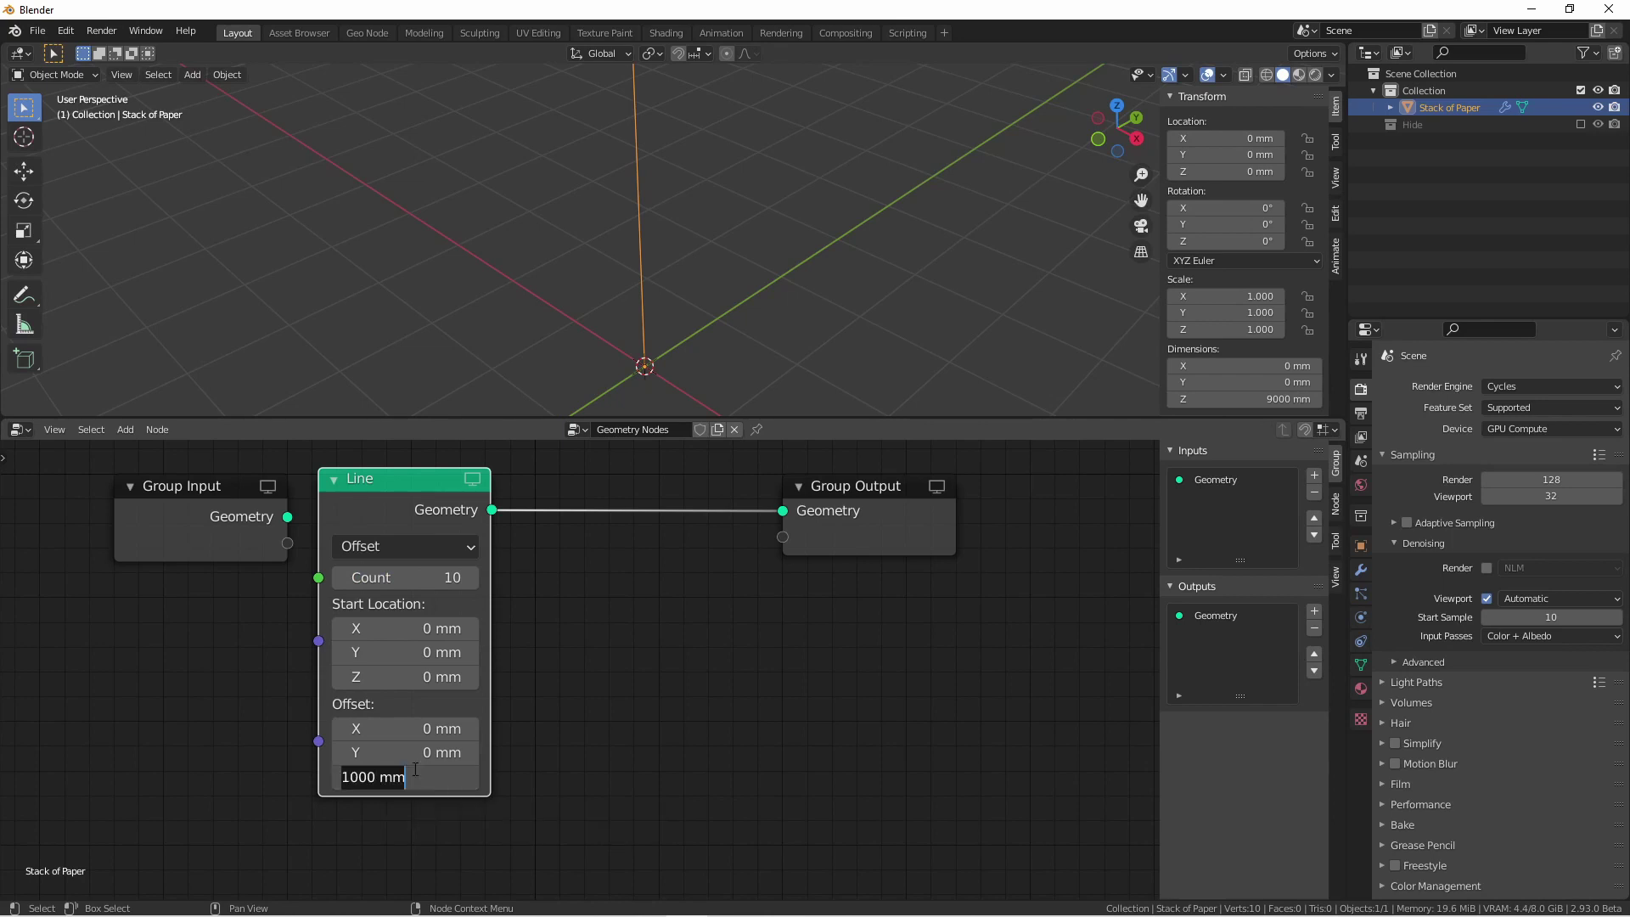
pyautogui.write('0.1')
pyautogui.press('Return')
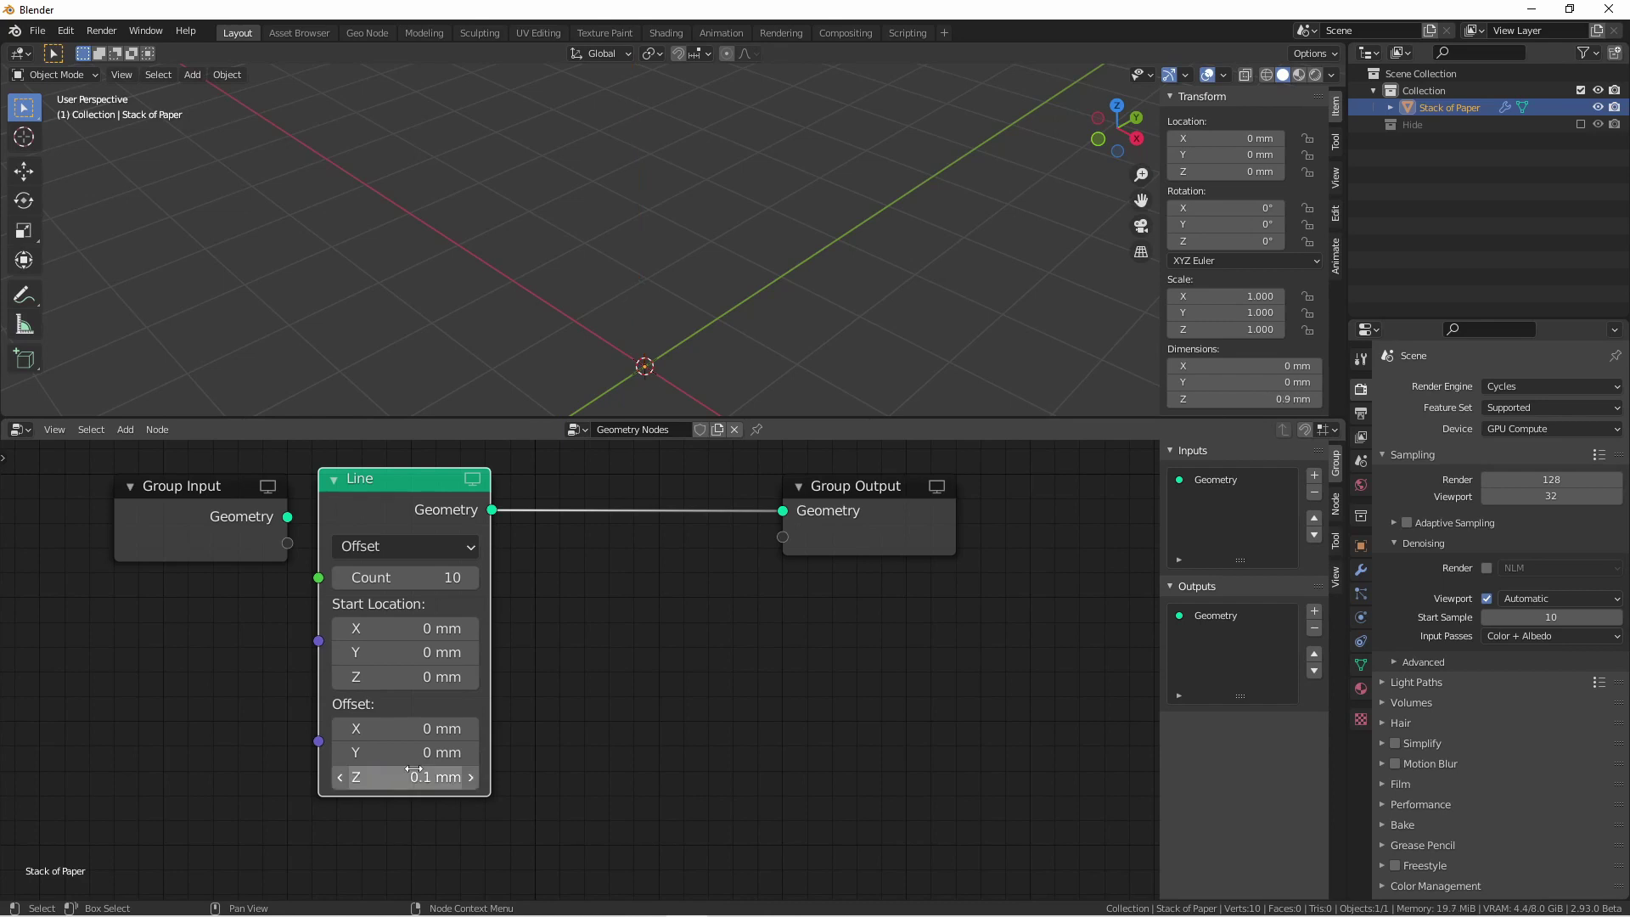
pyautogui.press('KP_1')
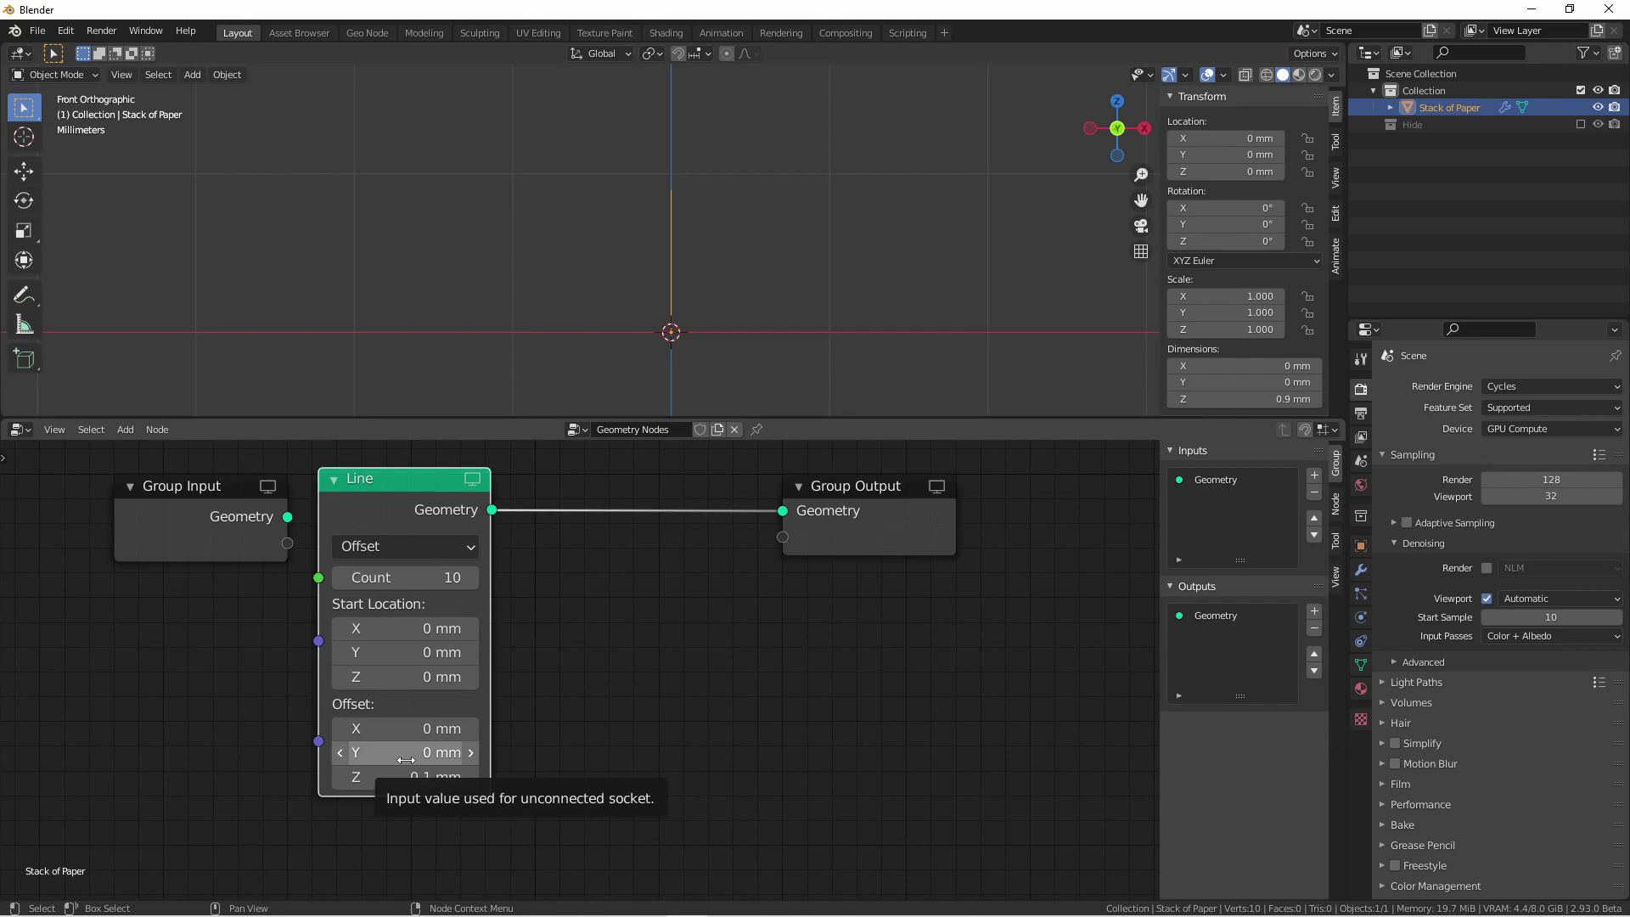
# Step: Insert a Point Instance node between Line and output, instancing Piece of Paper
pyautogui.moveTo(855, 486); pyautogui.dragTo(1044, 477)
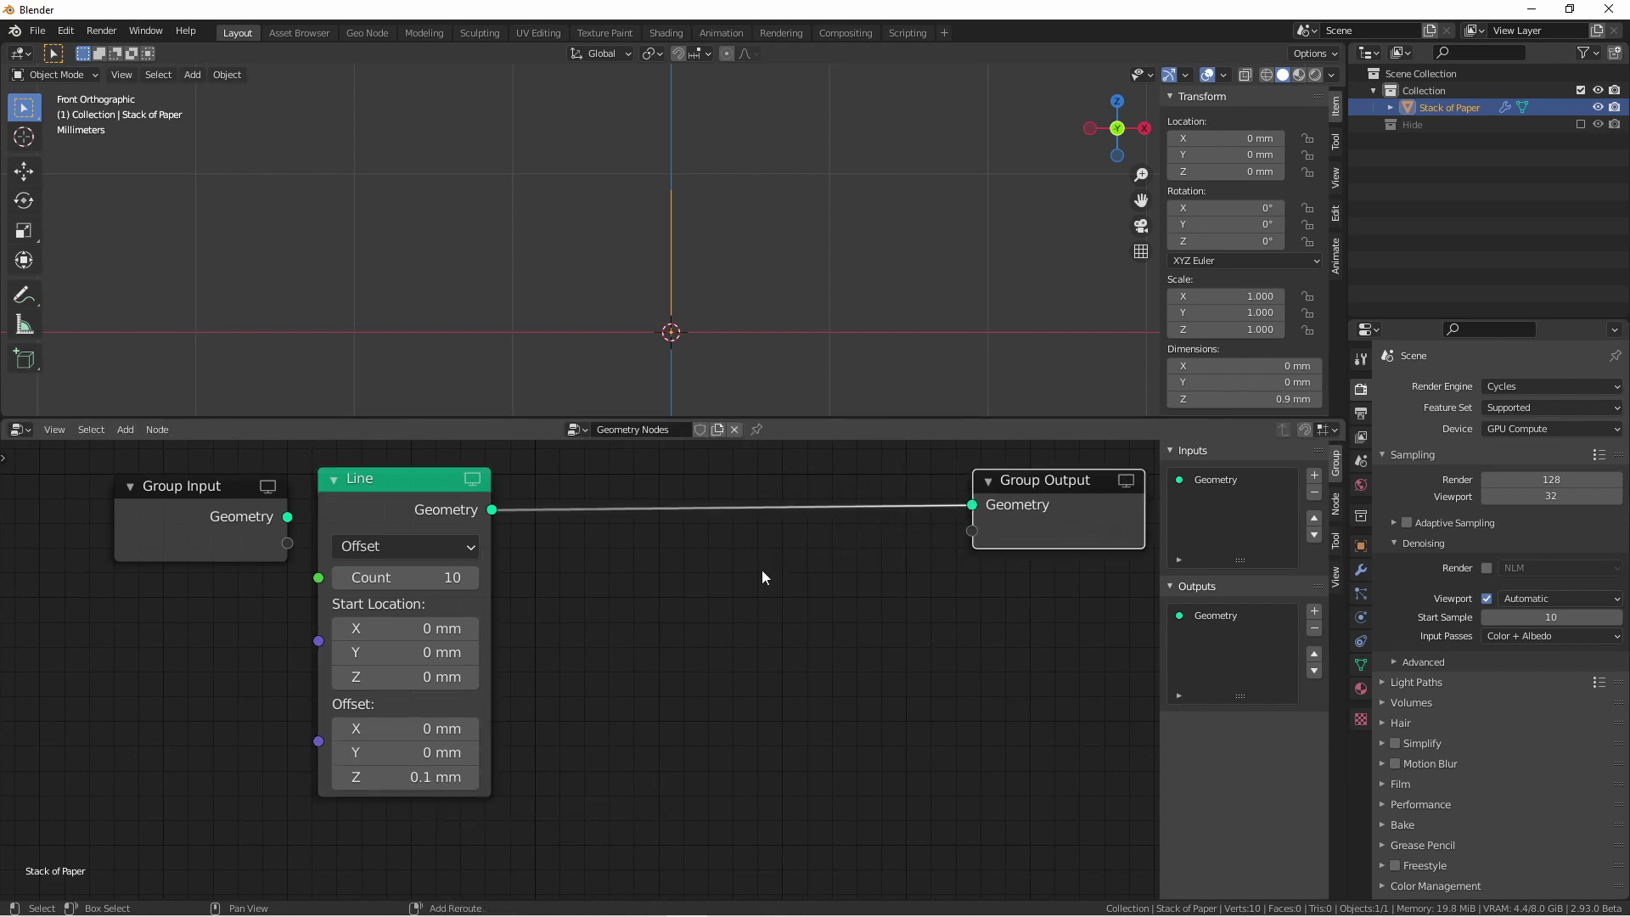
pyautogui.hotkey('shift', 'a')
pyautogui.moveTo(753, 583)
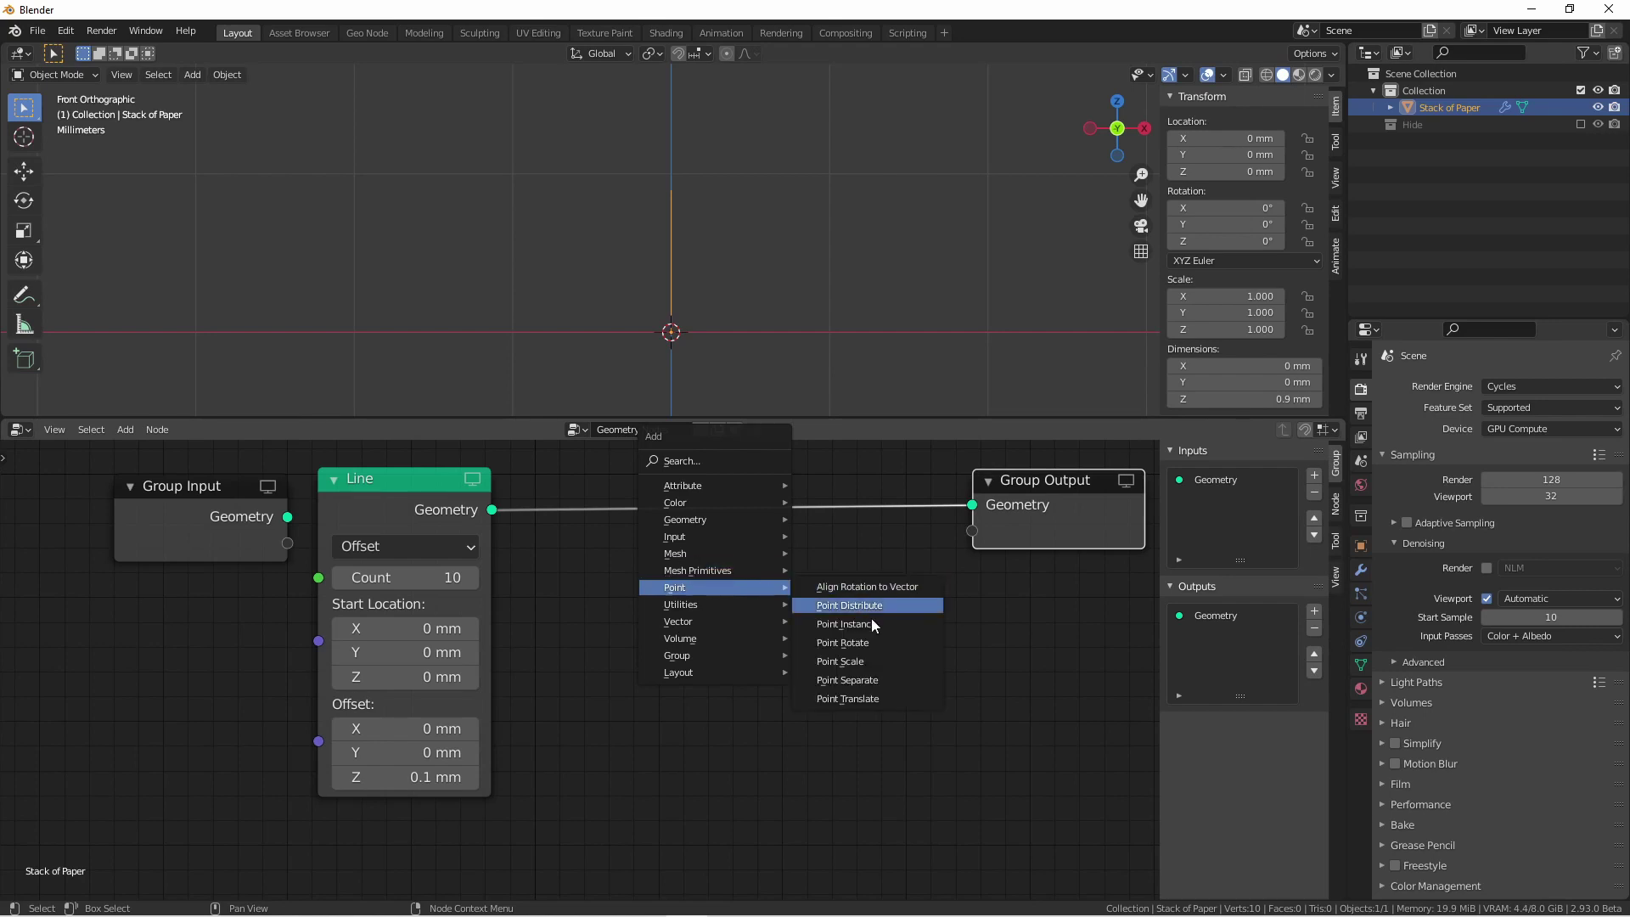
pyautogui.click(865, 623)
pyautogui.click(768, 599)
pyautogui.click(818, 618)
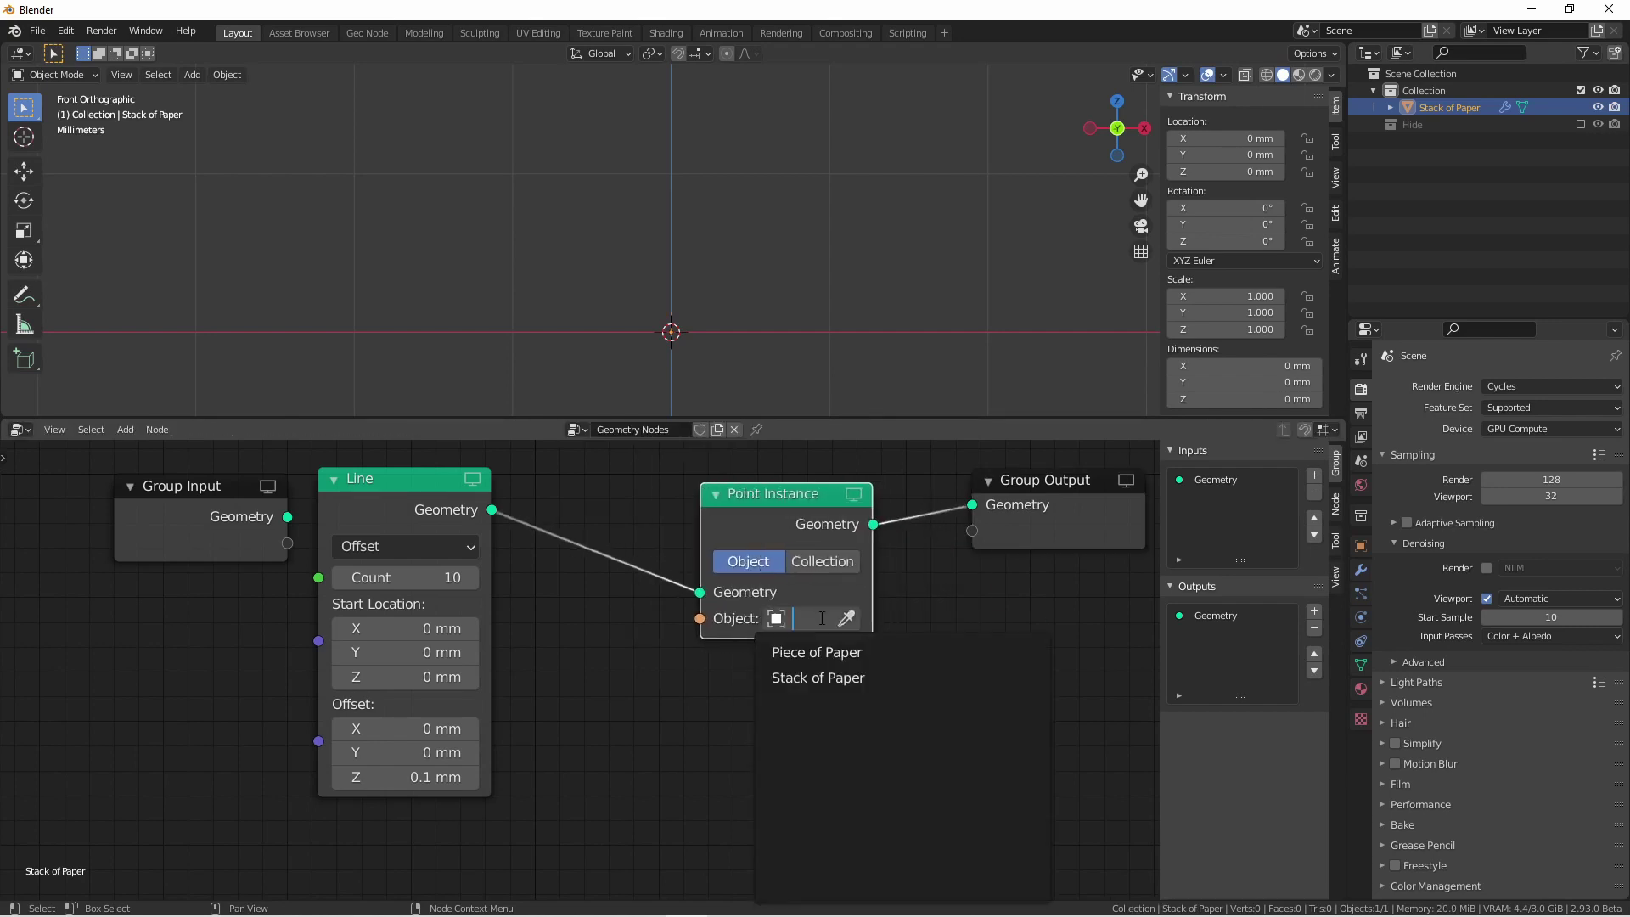
pyautogui.click(829, 648)
# Step: Include the Hide collection and apply the Piece of Paper's scale
pyautogui.moveTo(796, 295); pyautogui.dragTo(1292, 238, button='middle')
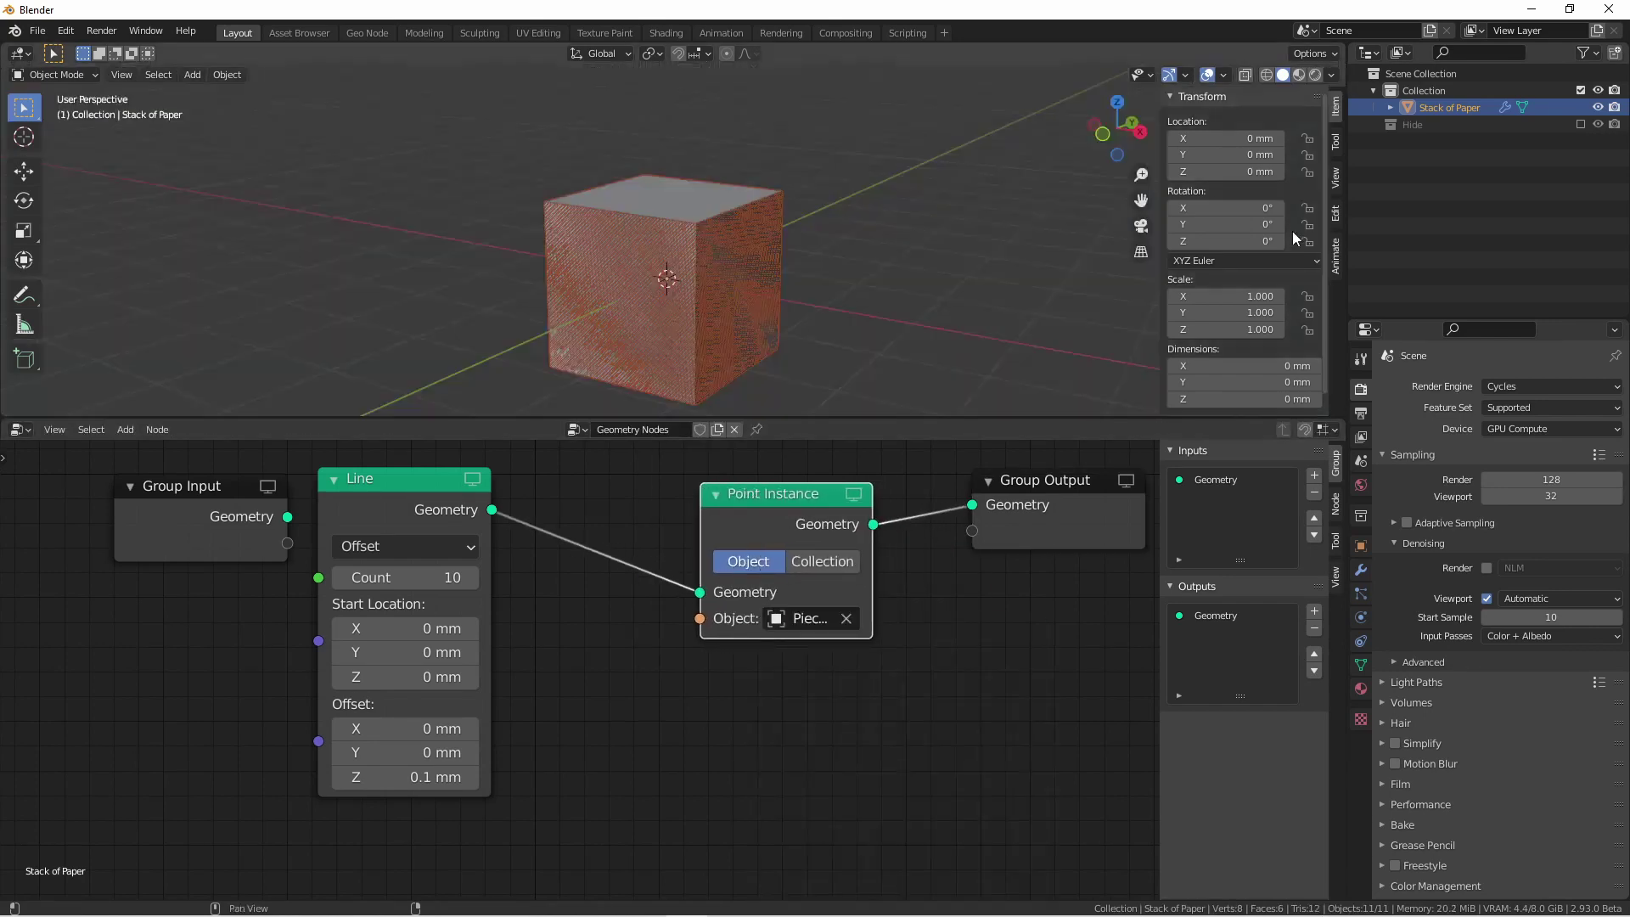
pyautogui.click(1579, 124)
pyautogui.click(1469, 142)
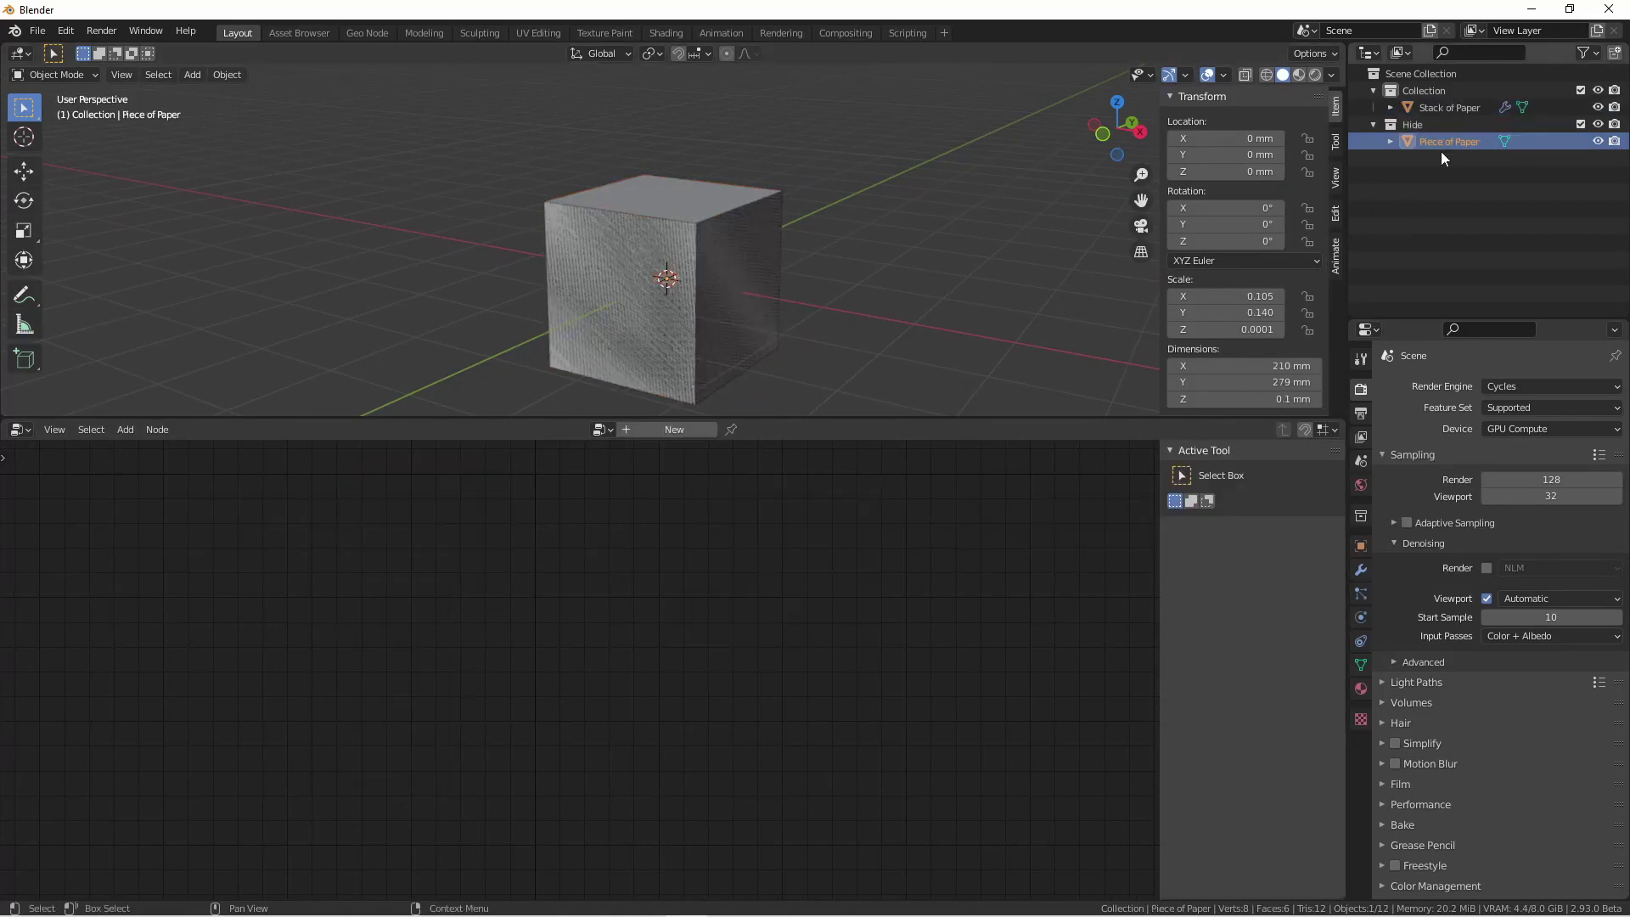
pyautogui.hotkey('ctrl', 'a')
pyautogui.click(883, 238)
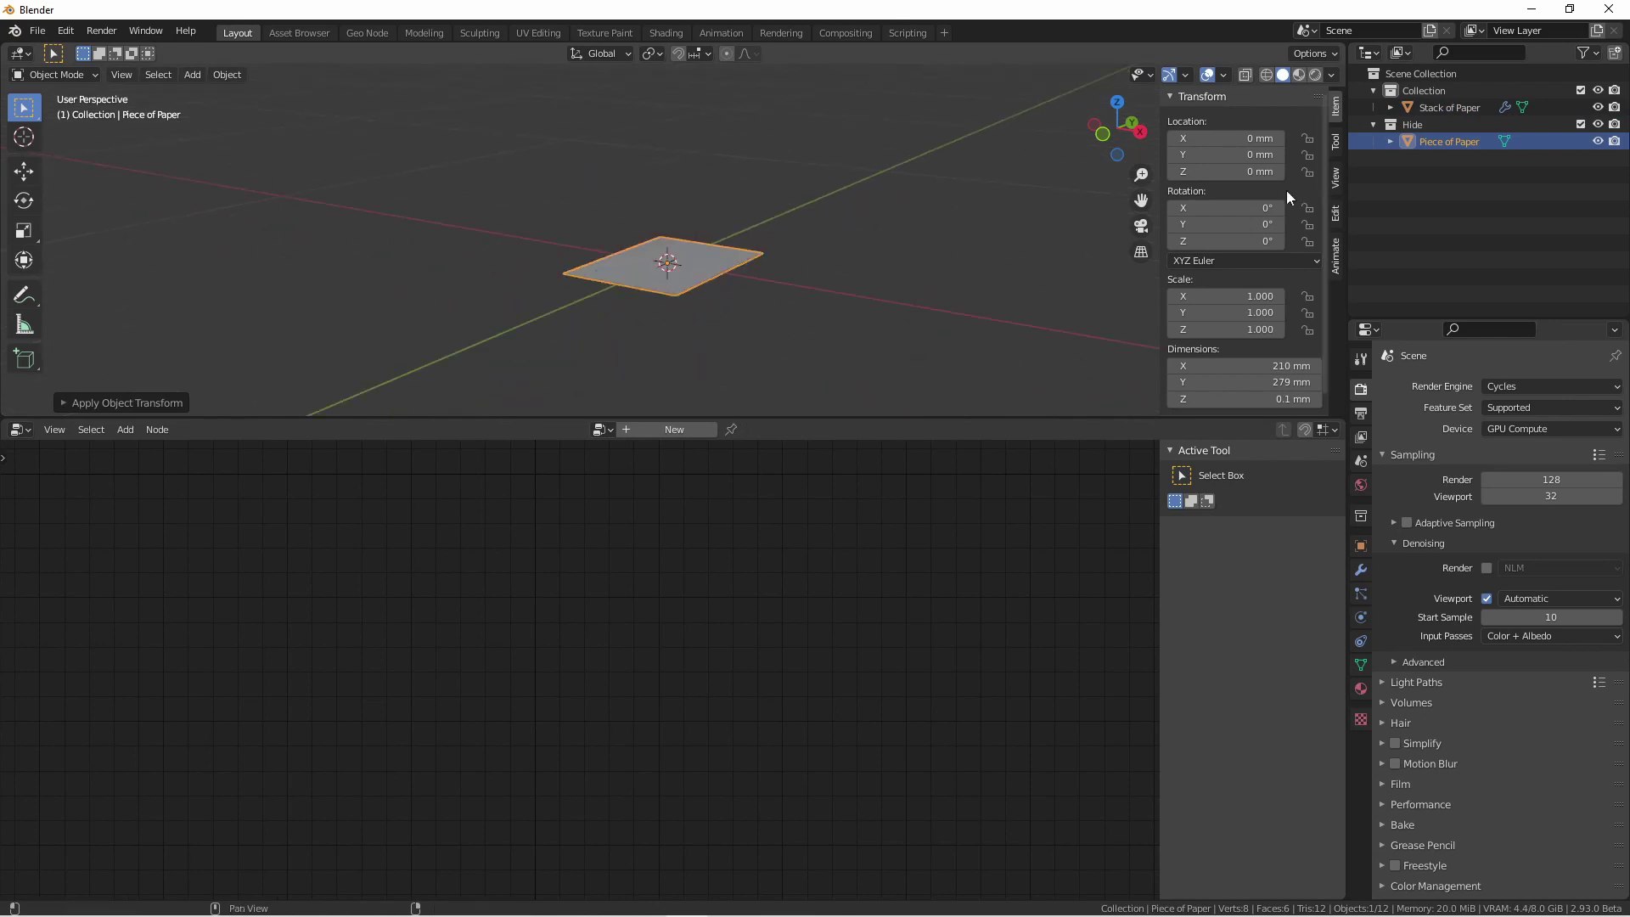
pyautogui.hotkey('ctrl', 'z')
pyautogui.hotkey('ctrl', 'z')
pyautogui.hotkey('ctrl', 'z')
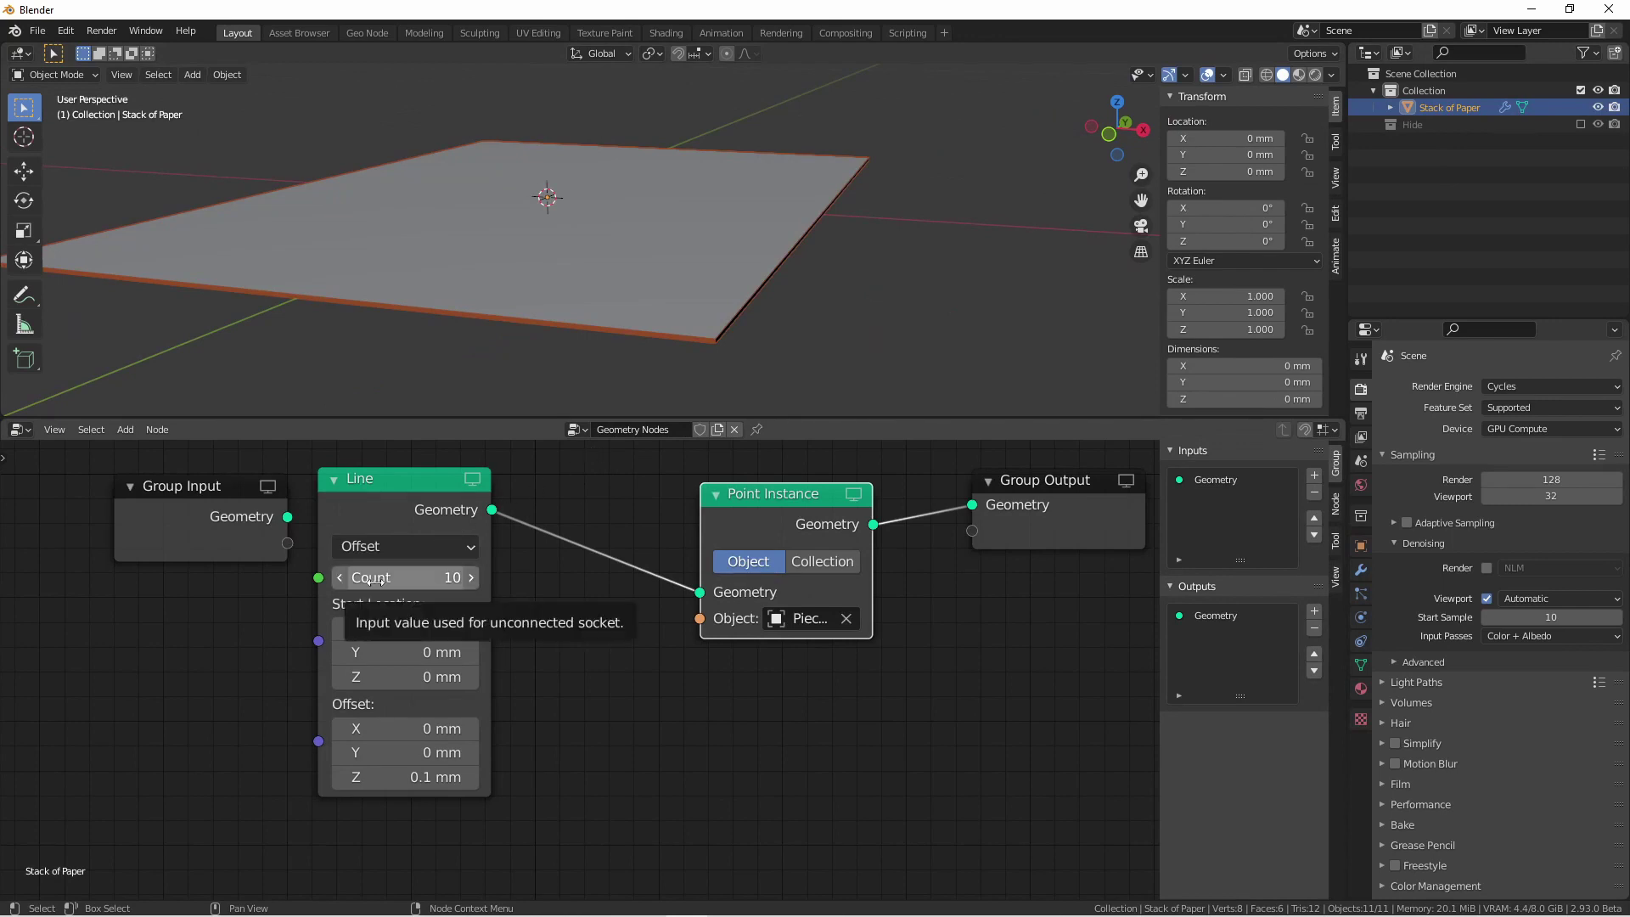
# Step: Expose the Line's Count as a 'Sheets of Paper' group input with default 100
pyautogui.moveTo(374, 580); pyautogui.dragTo(416, 580)
pyautogui.moveTo(225, 485); pyautogui.dragTo(195, 547)
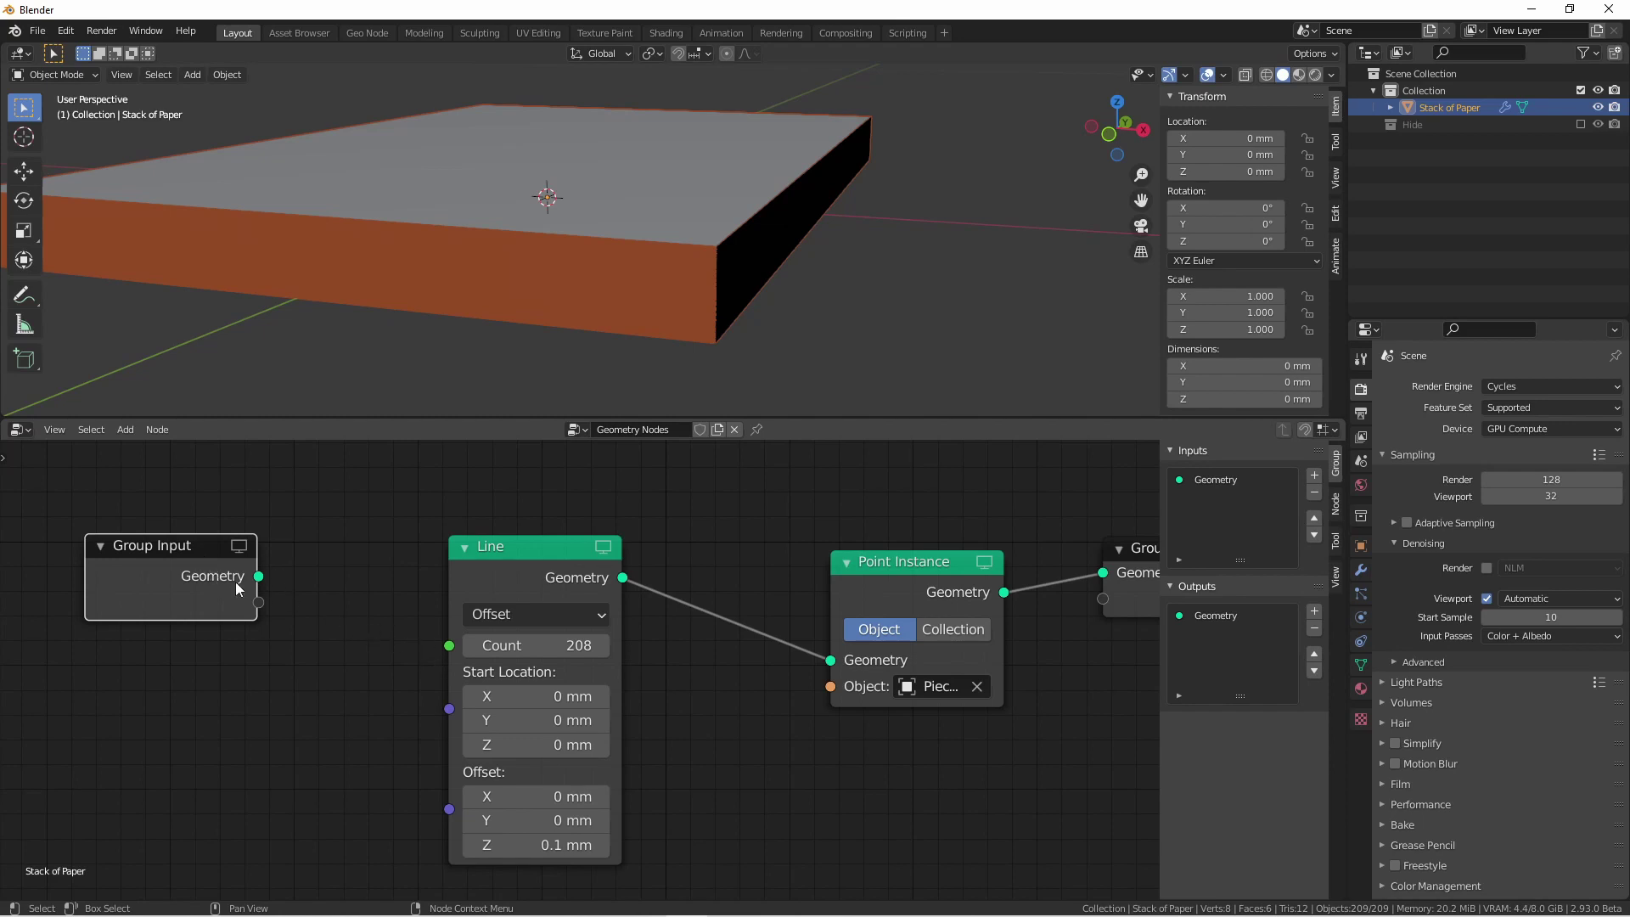
pyautogui.moveTo(449, 645); pyautogui.dragTo(259, 603)
pyautogui.click(1219, 503)
pyautogui.doubleClick(1220, 500)
pyautogui.write('Sheets of Paper')
pyautogui.press('Return')
pyautogui.write('100')
pyautogui.press('Return')
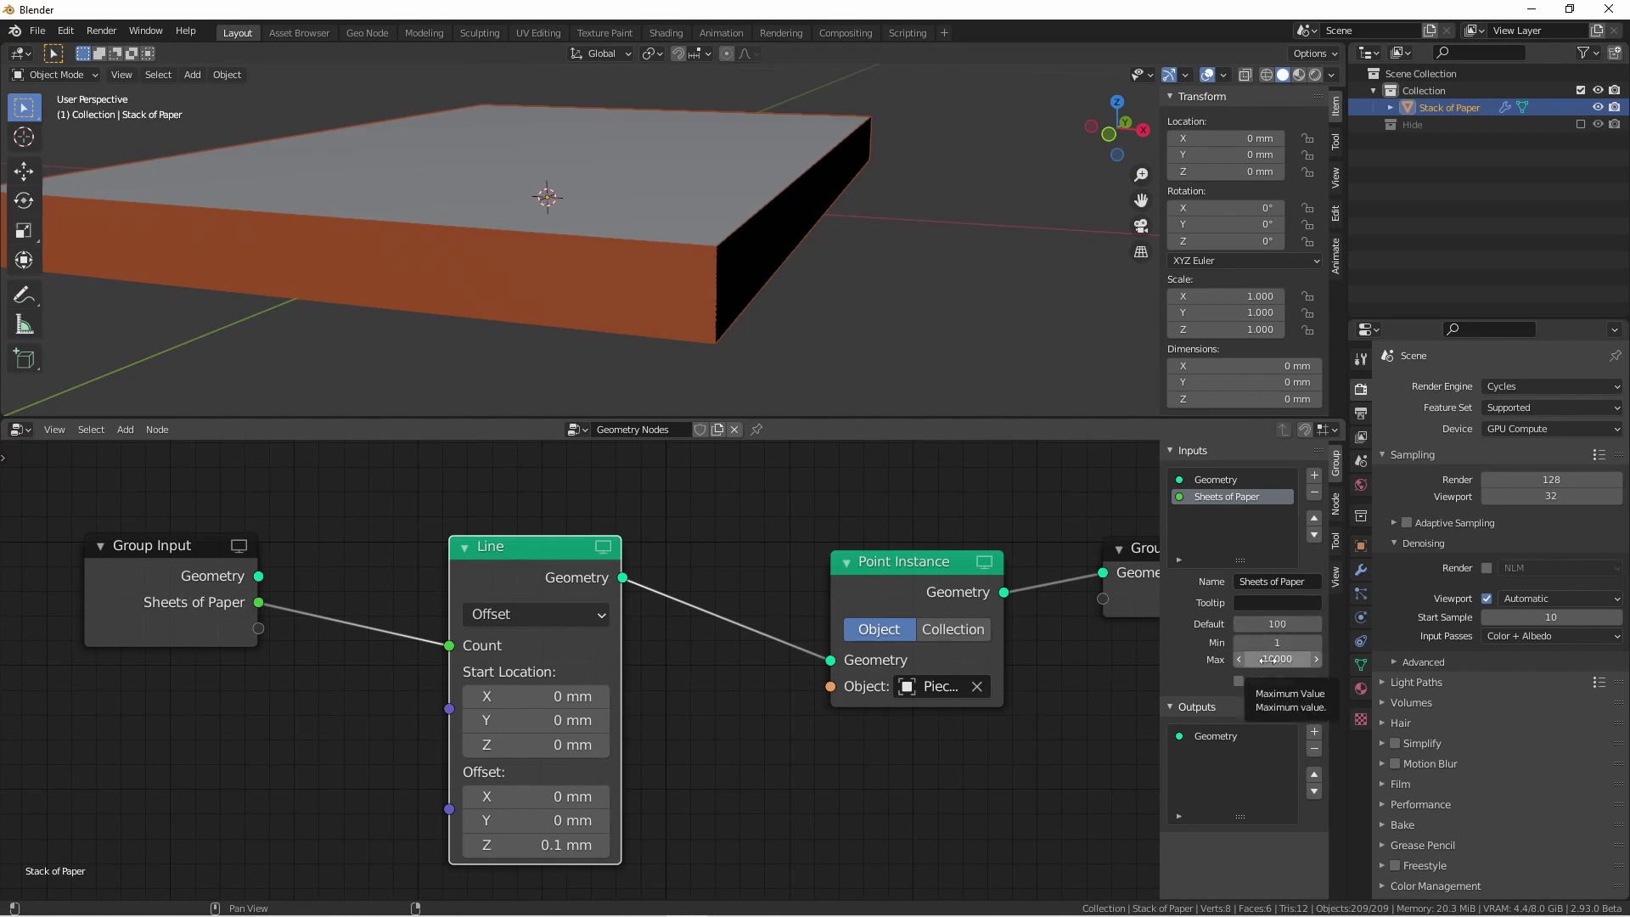
# Step: Expose the Line's Offset as an Offset group input
pyautogui.moveTo(537, 552); pyautogui.dragTo(582, 507)
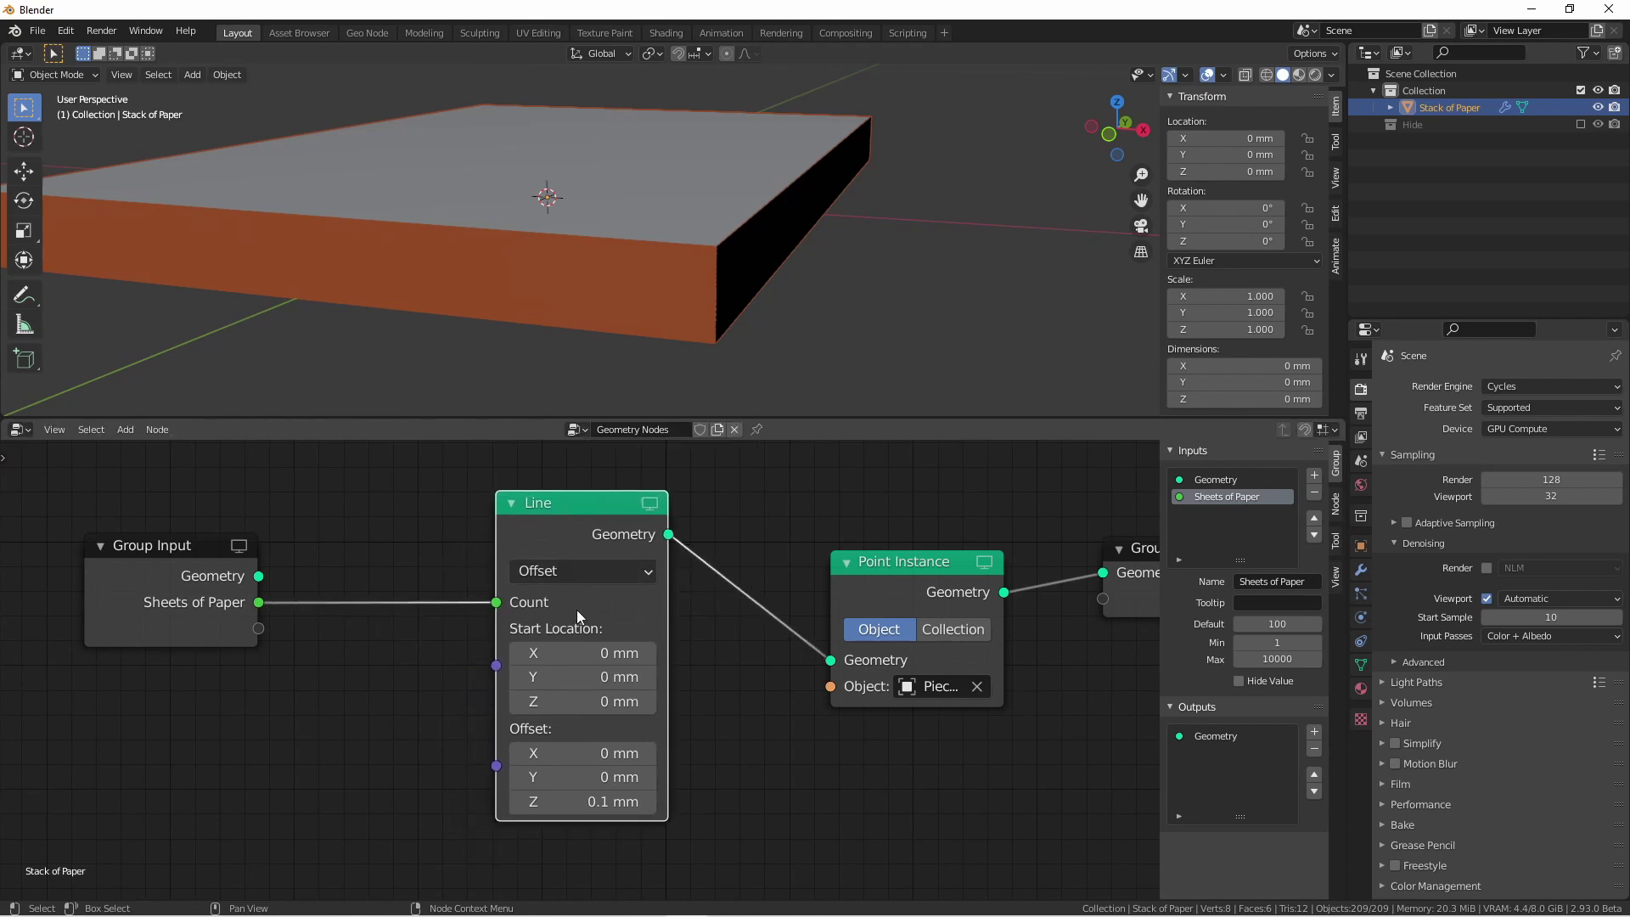
pyautogui.moveTo(419, 710); pyautogui.dragTo(496, 683, button='middle')
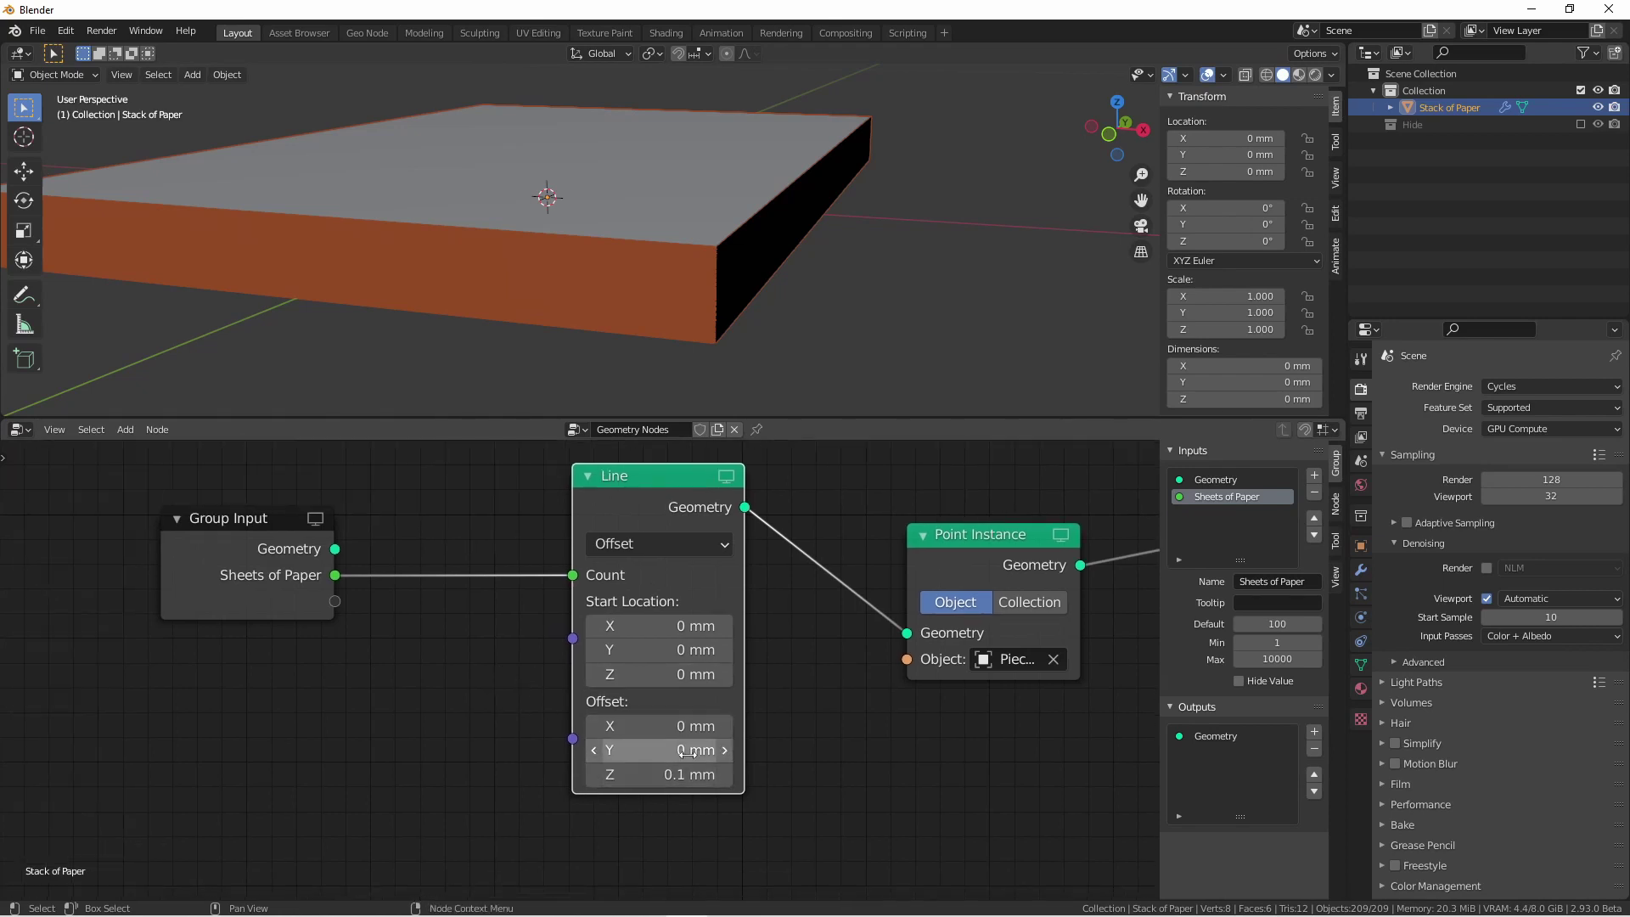
pyautogui.moveTo(572, 738); pyautogui.dragTo(319, 603)
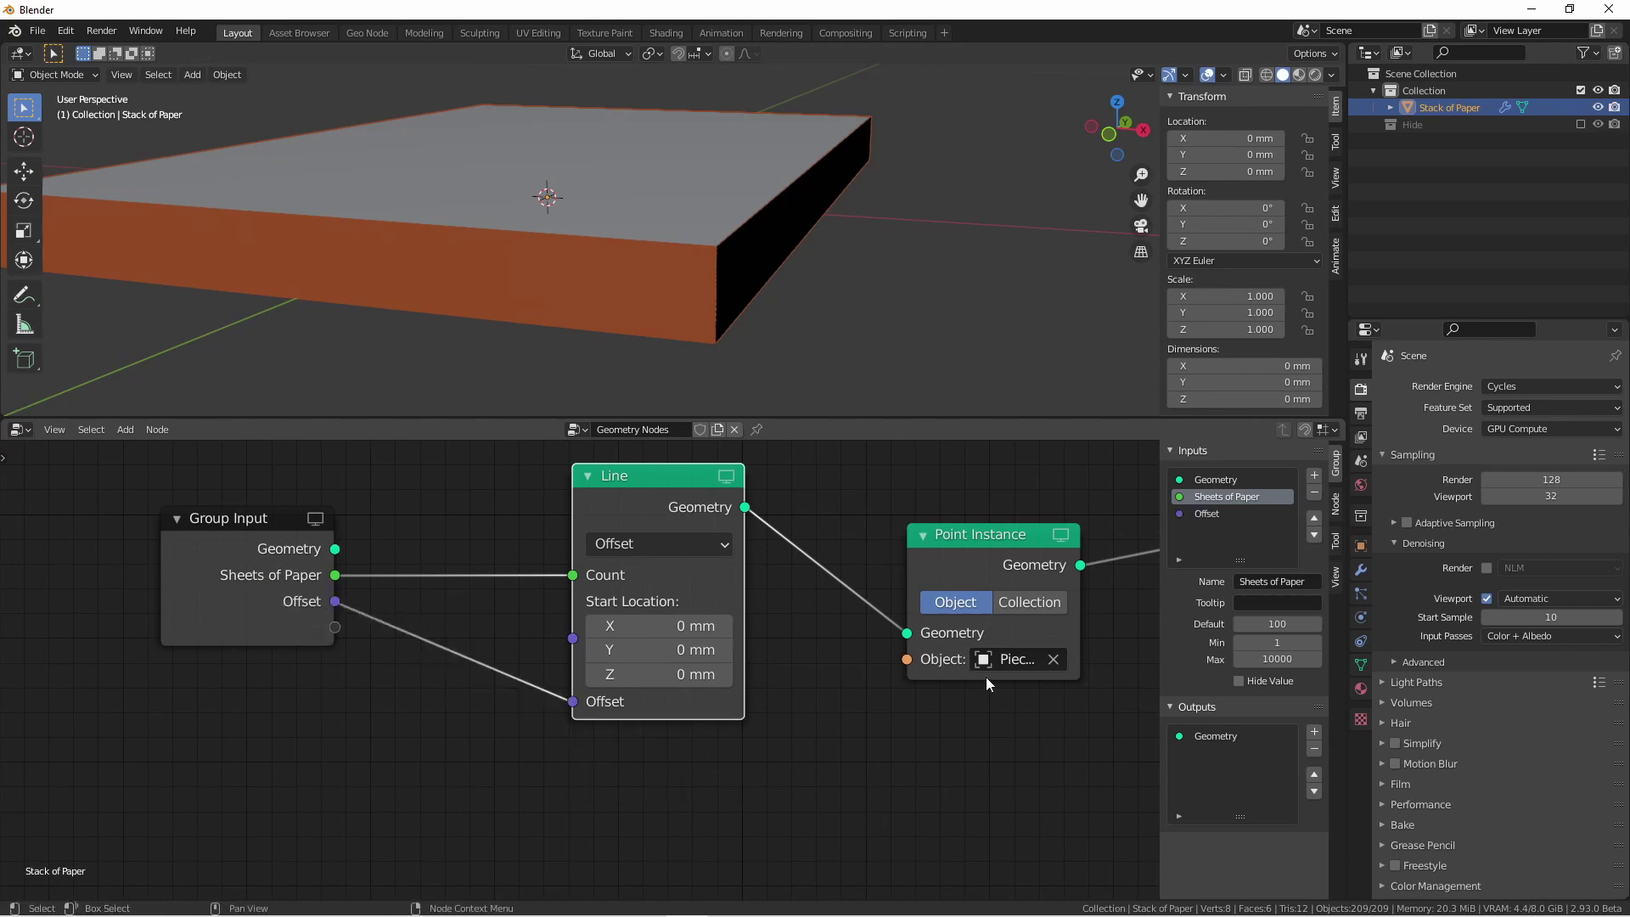
pyautogui.click(1361, 570)
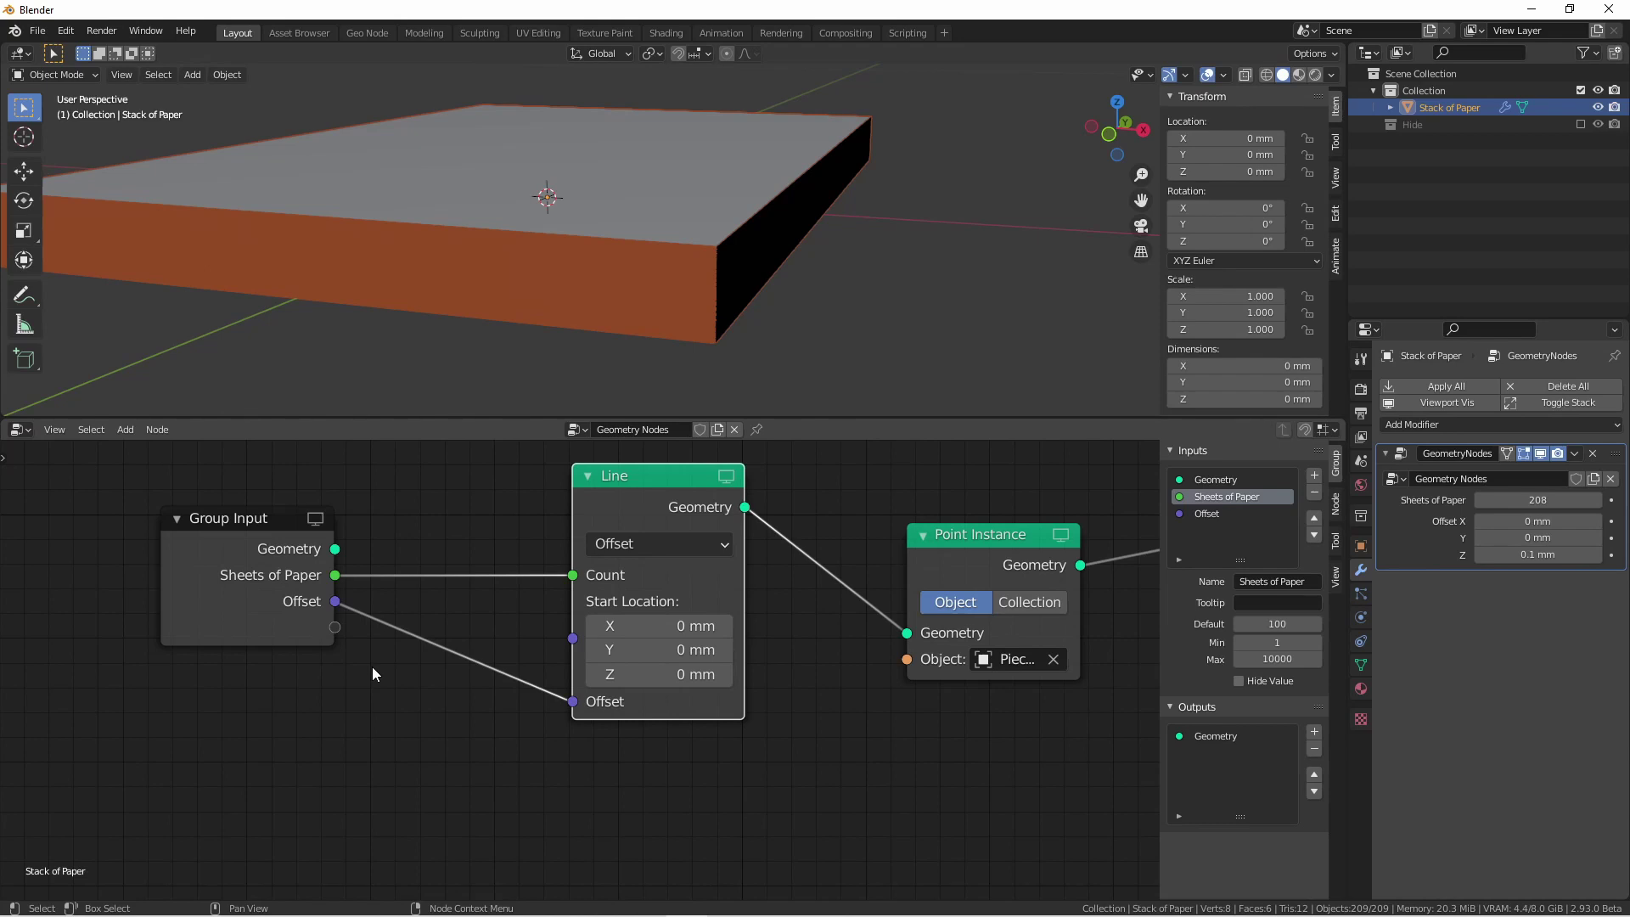
# Step: Insert a Combine XYZ node into the Line's Offset link and delete the Offset group input
pyautogui.hotkey('shift', 'a')
pyautogui.moveTo(461, 665)
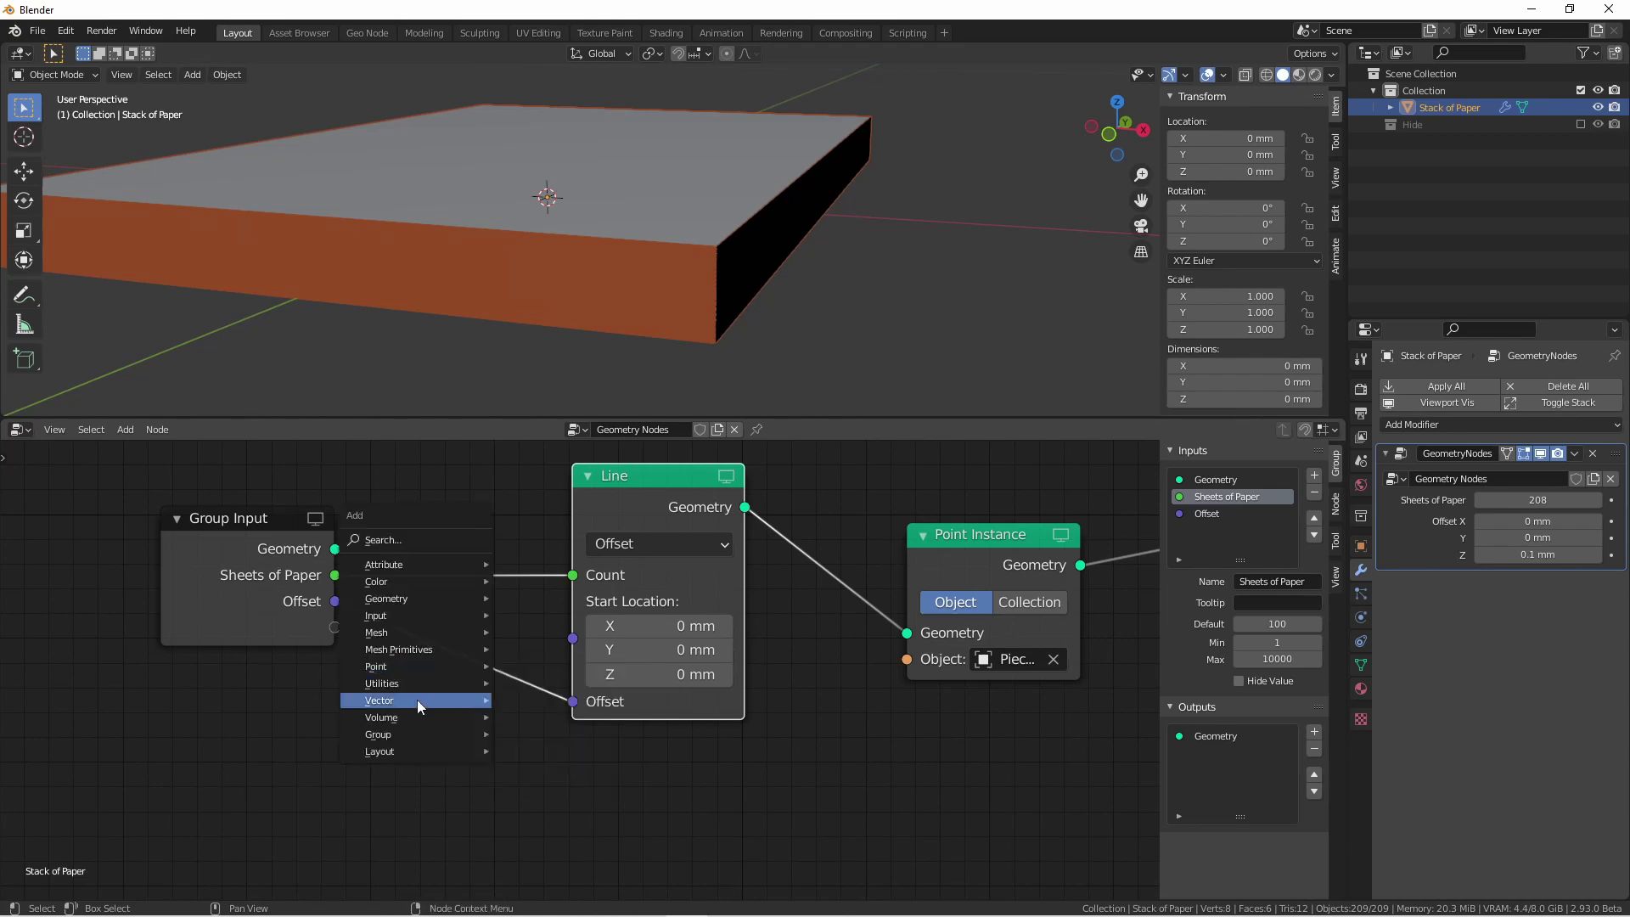
pyautogui.moveTo(415, 699)
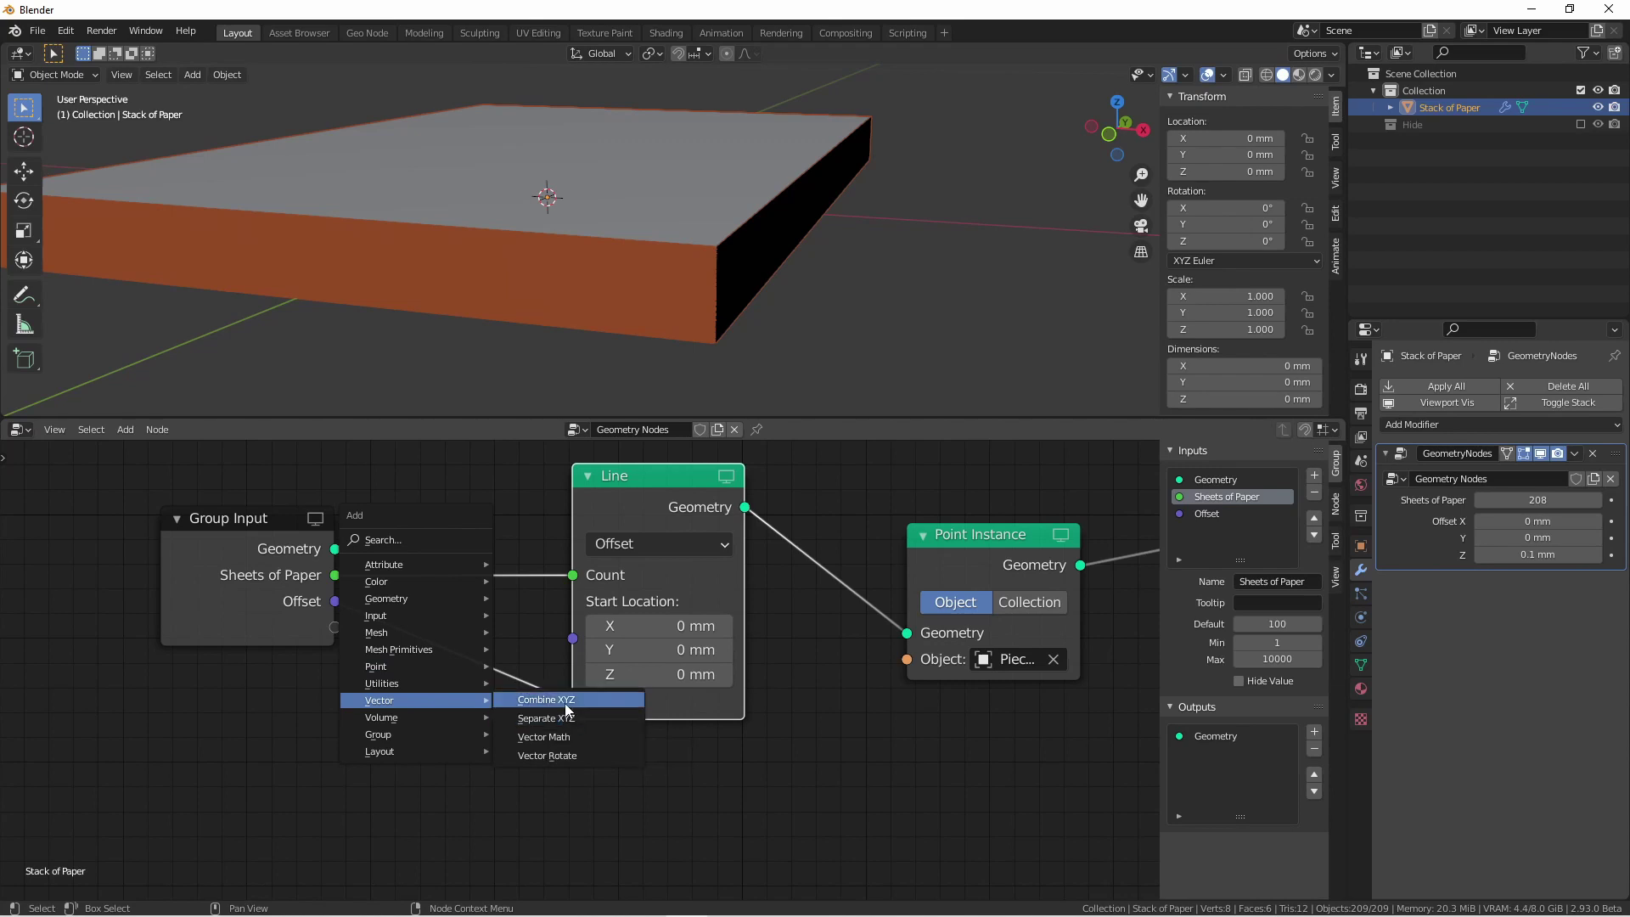
pyautogui.click(563, 701)
pyautogui.click(397, 671)
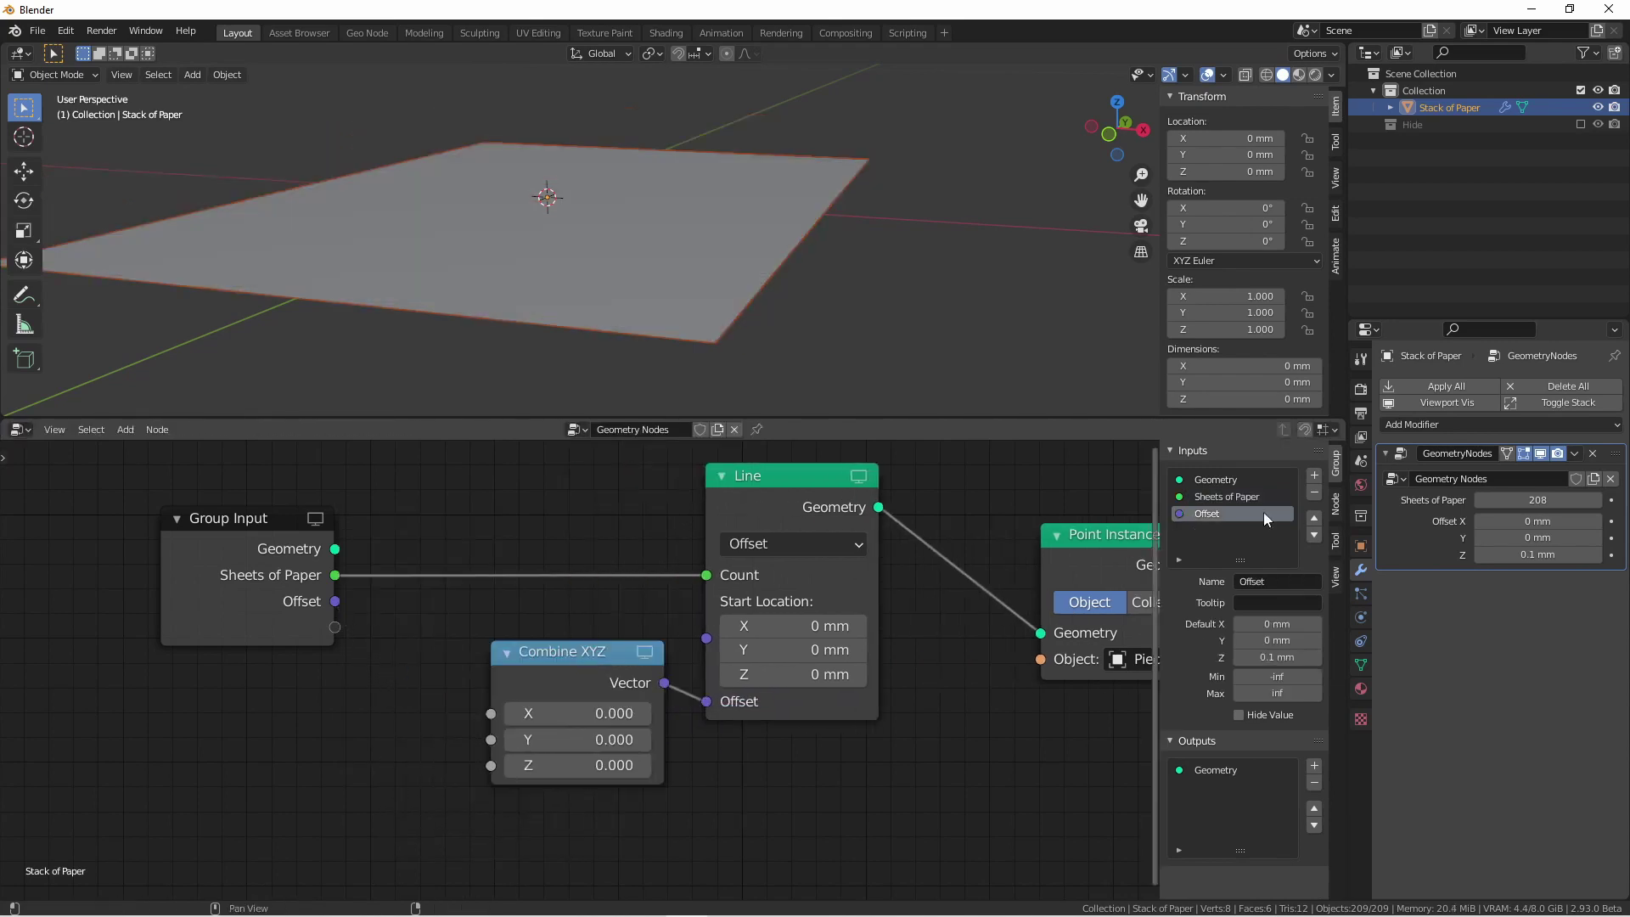
pyautogui.click(1225, 512)
pyautogui.click(1314, 492)
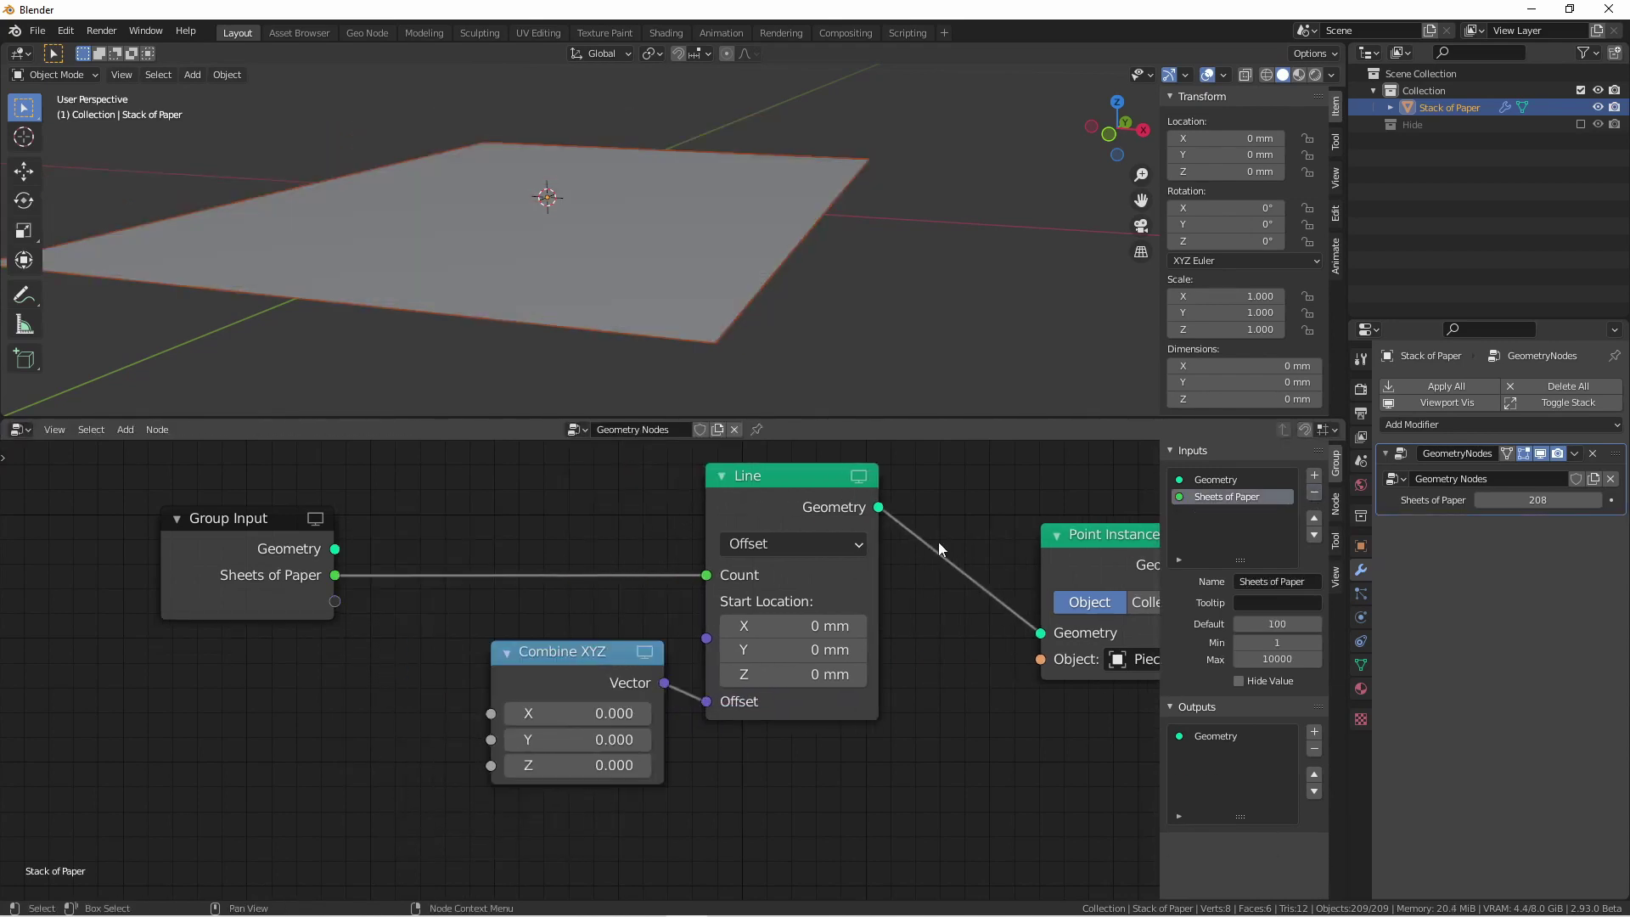
# Step: Expose Combine XYZ Z as 'Paper Thickness' (default 0.001, minimum 0) and set 121 sheets
pyautogui.moveTo(491, 765); pyautogui.dragTo(335, 601)
pyautogui.doubleClick(1212, 512)
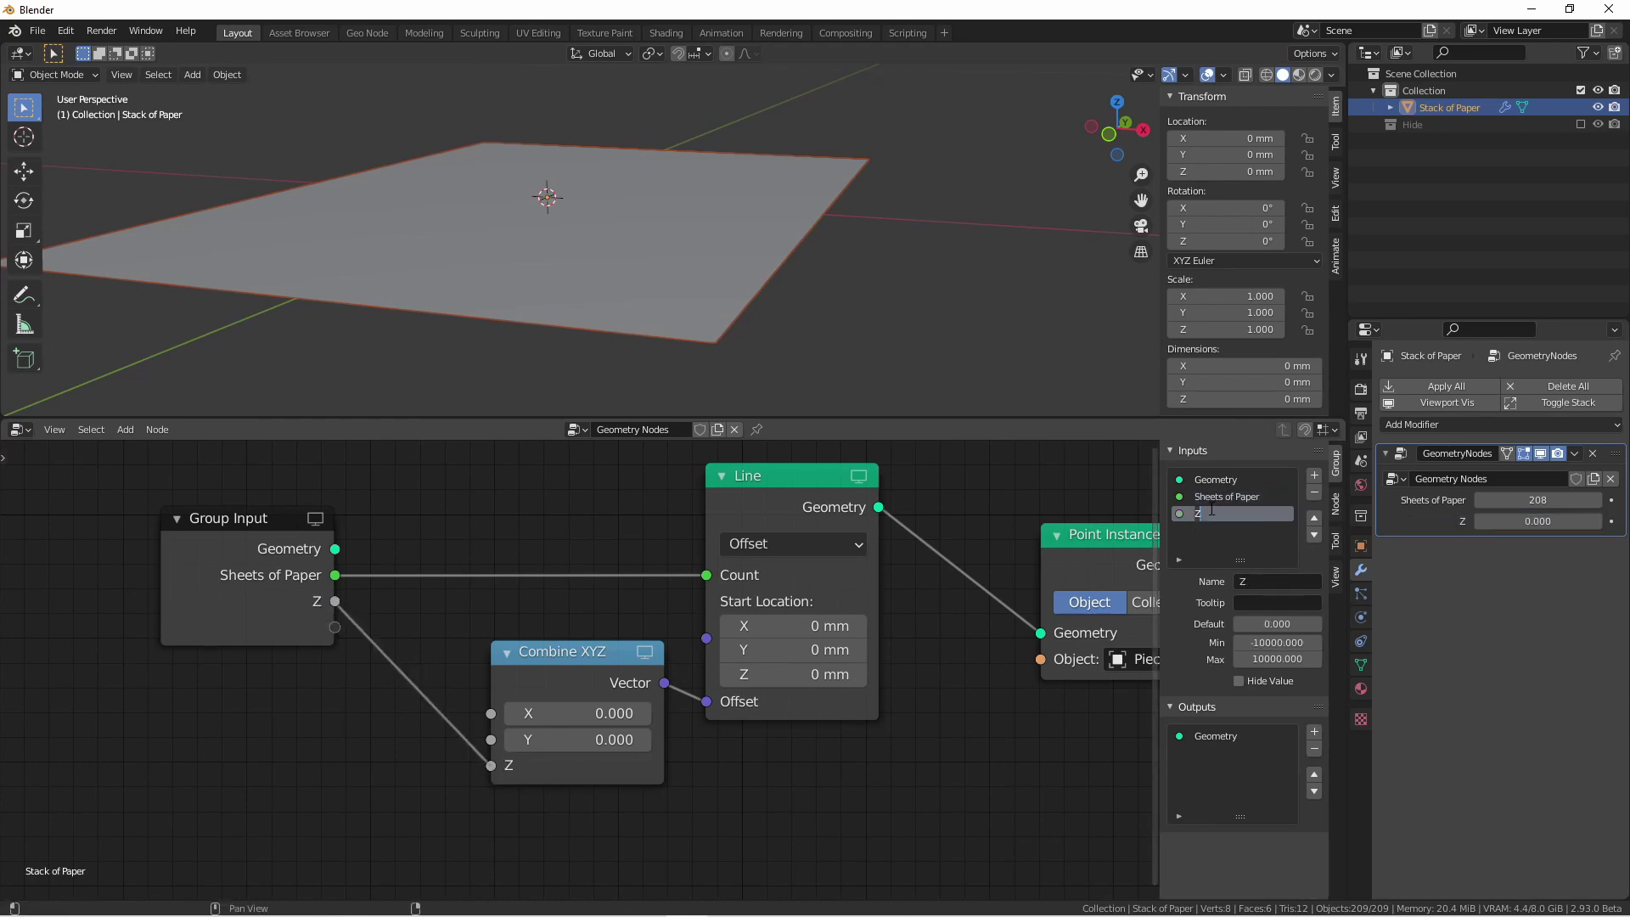
pyautogui.write('Paper Thickness')
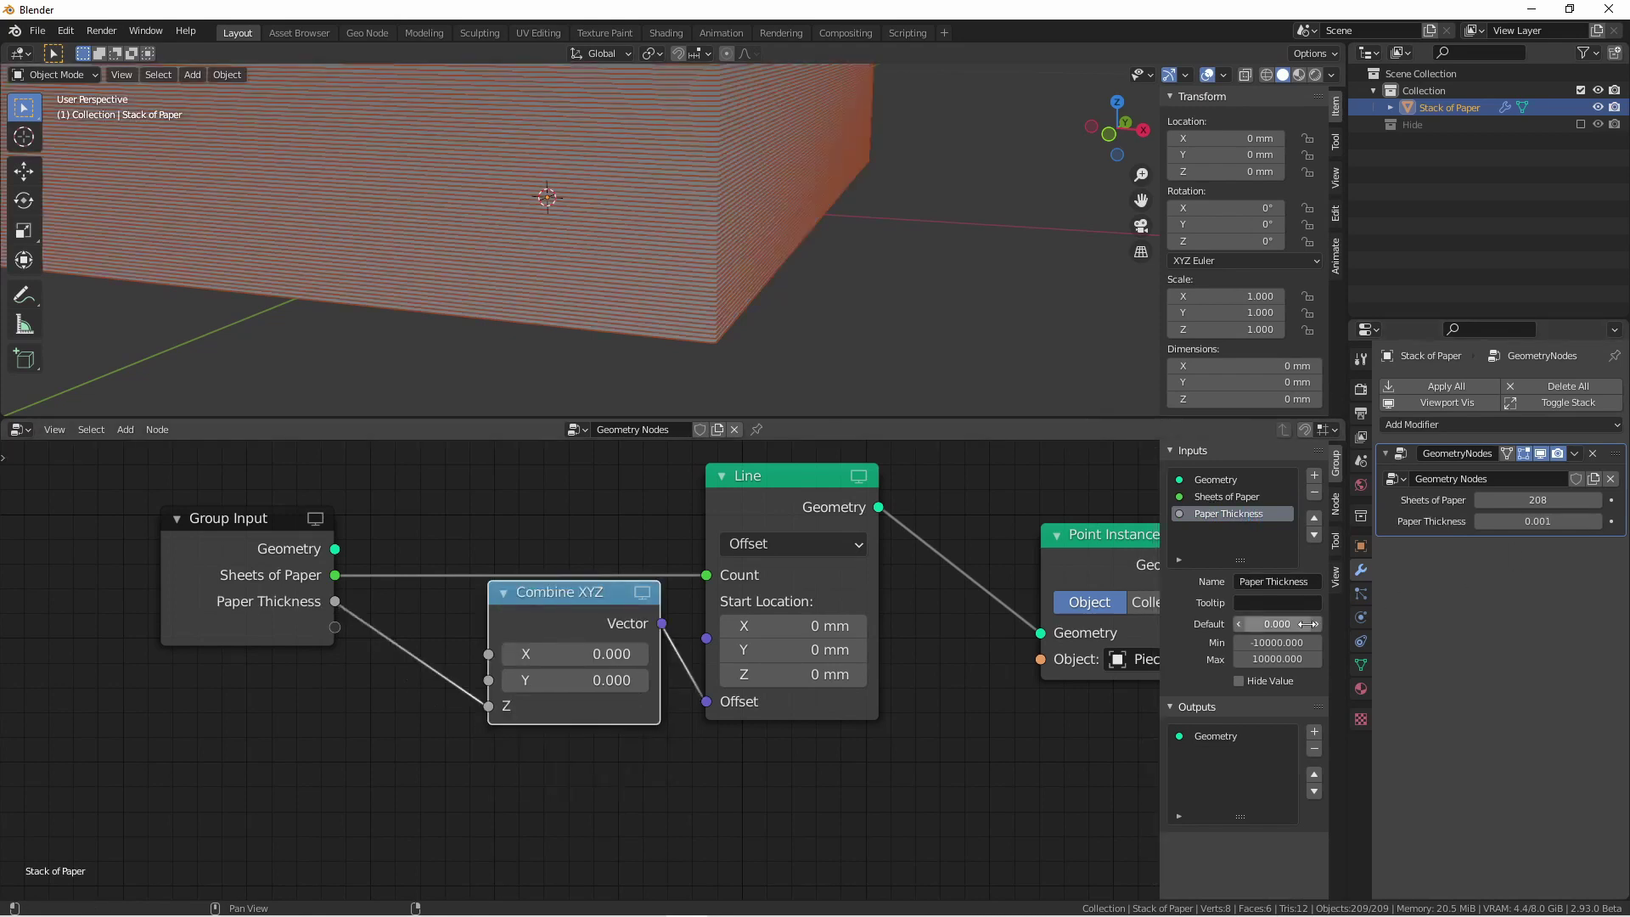
pyautogui.click(1307, 623)
pyautogui.write('0.001')
pyautogui.press('Return')
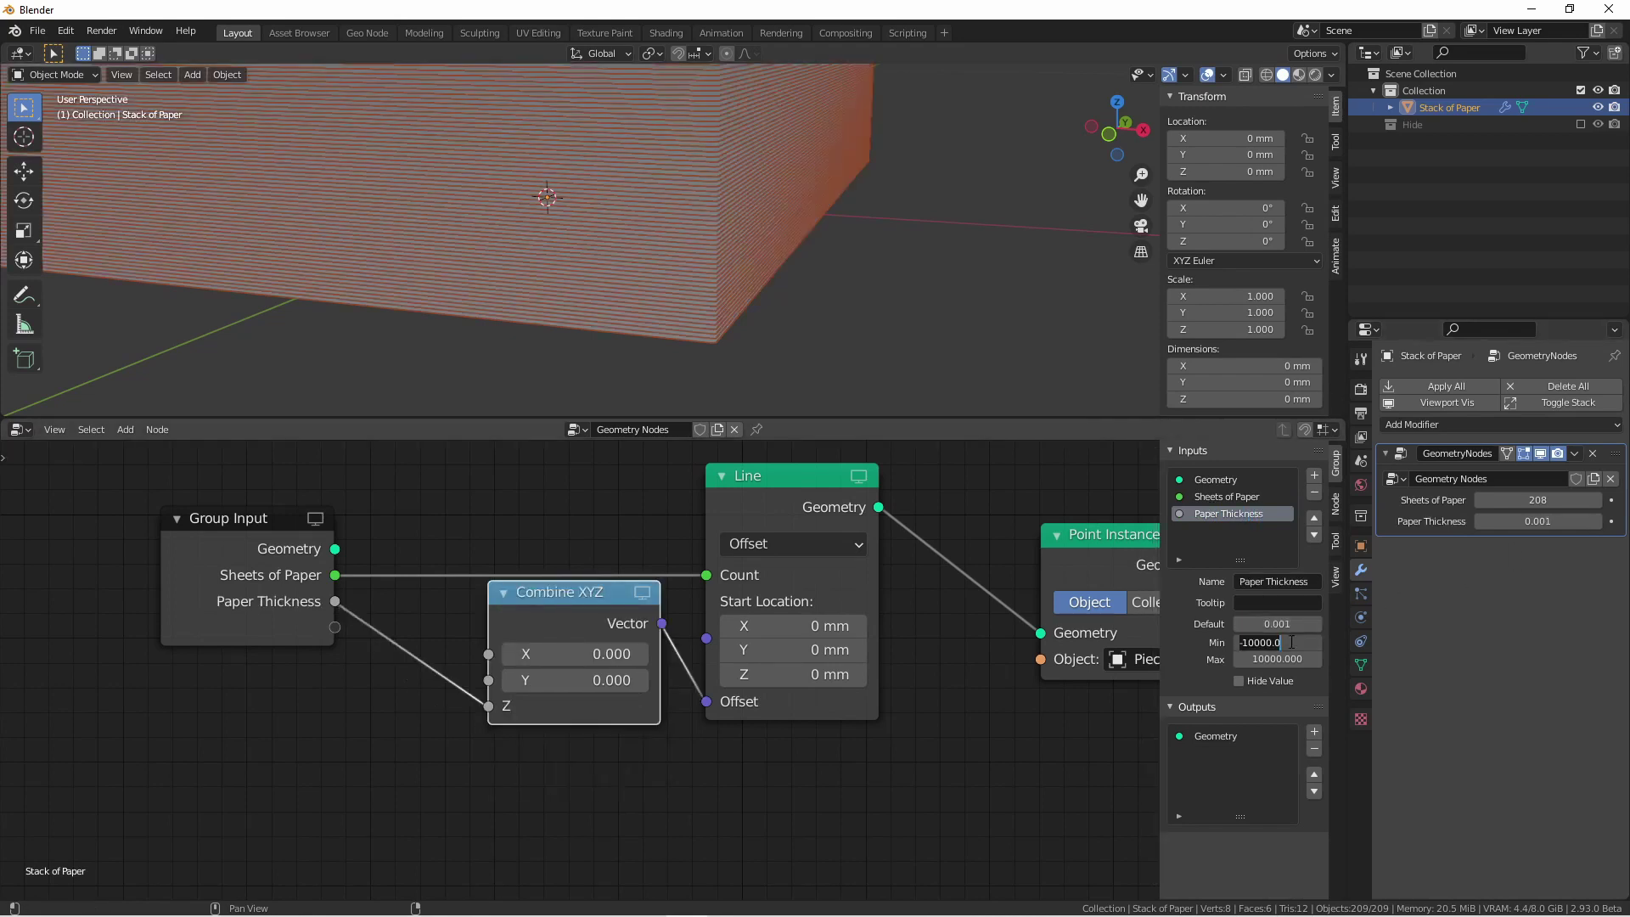
pyautogui.press('BackSpace')
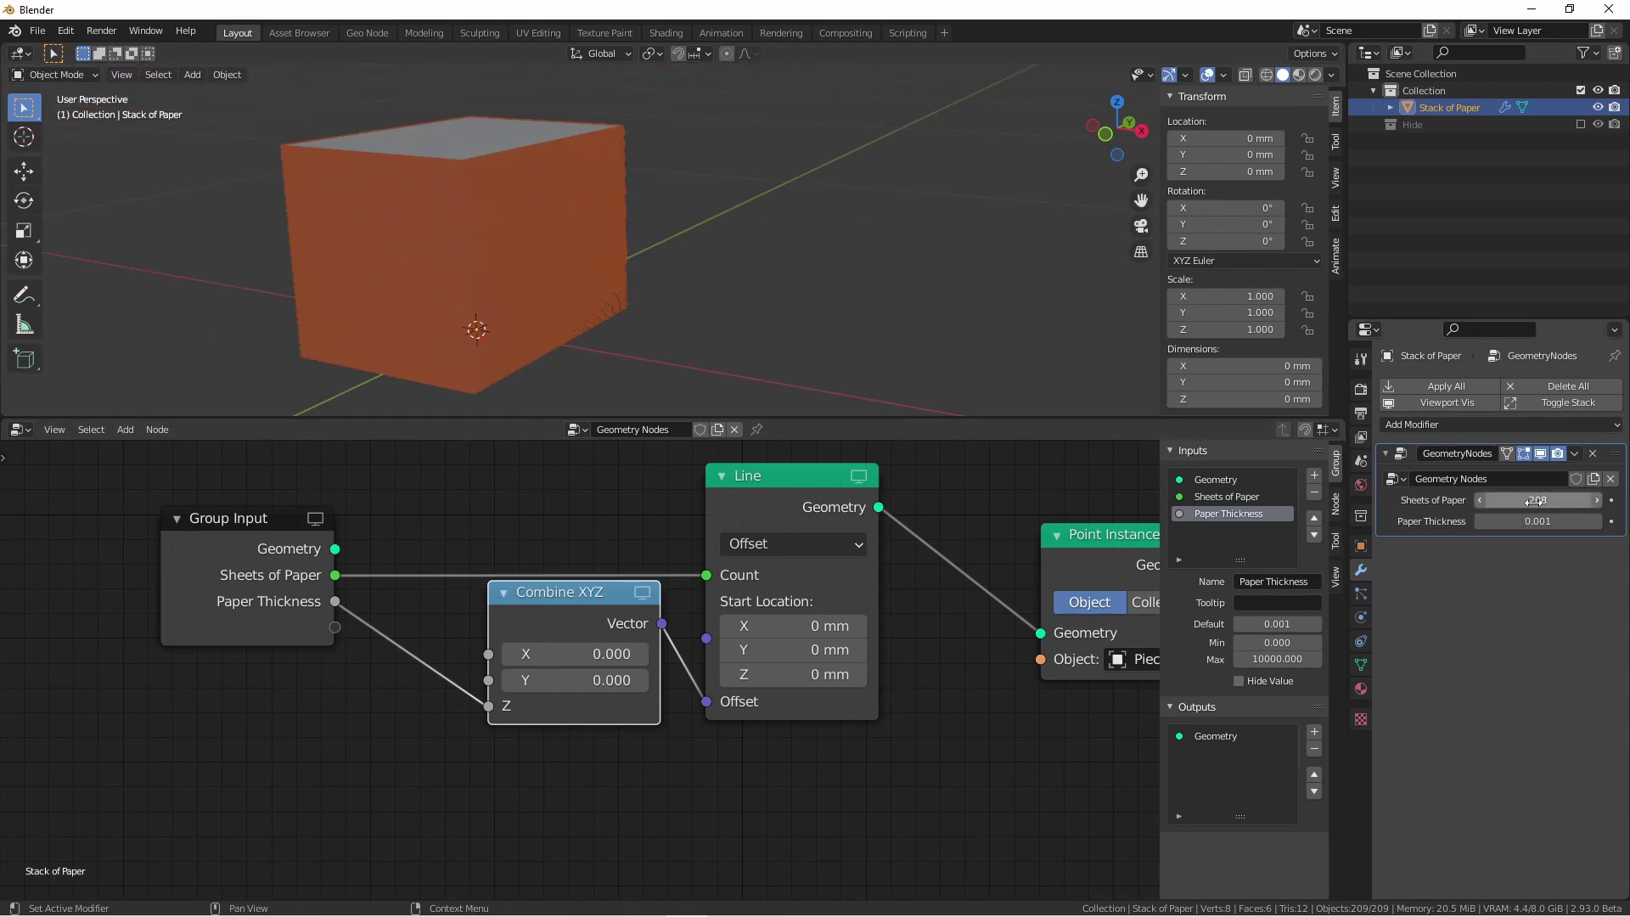
pyautogui.moveTo(1537, 501); pyautogui.dragTo(1087, 477)
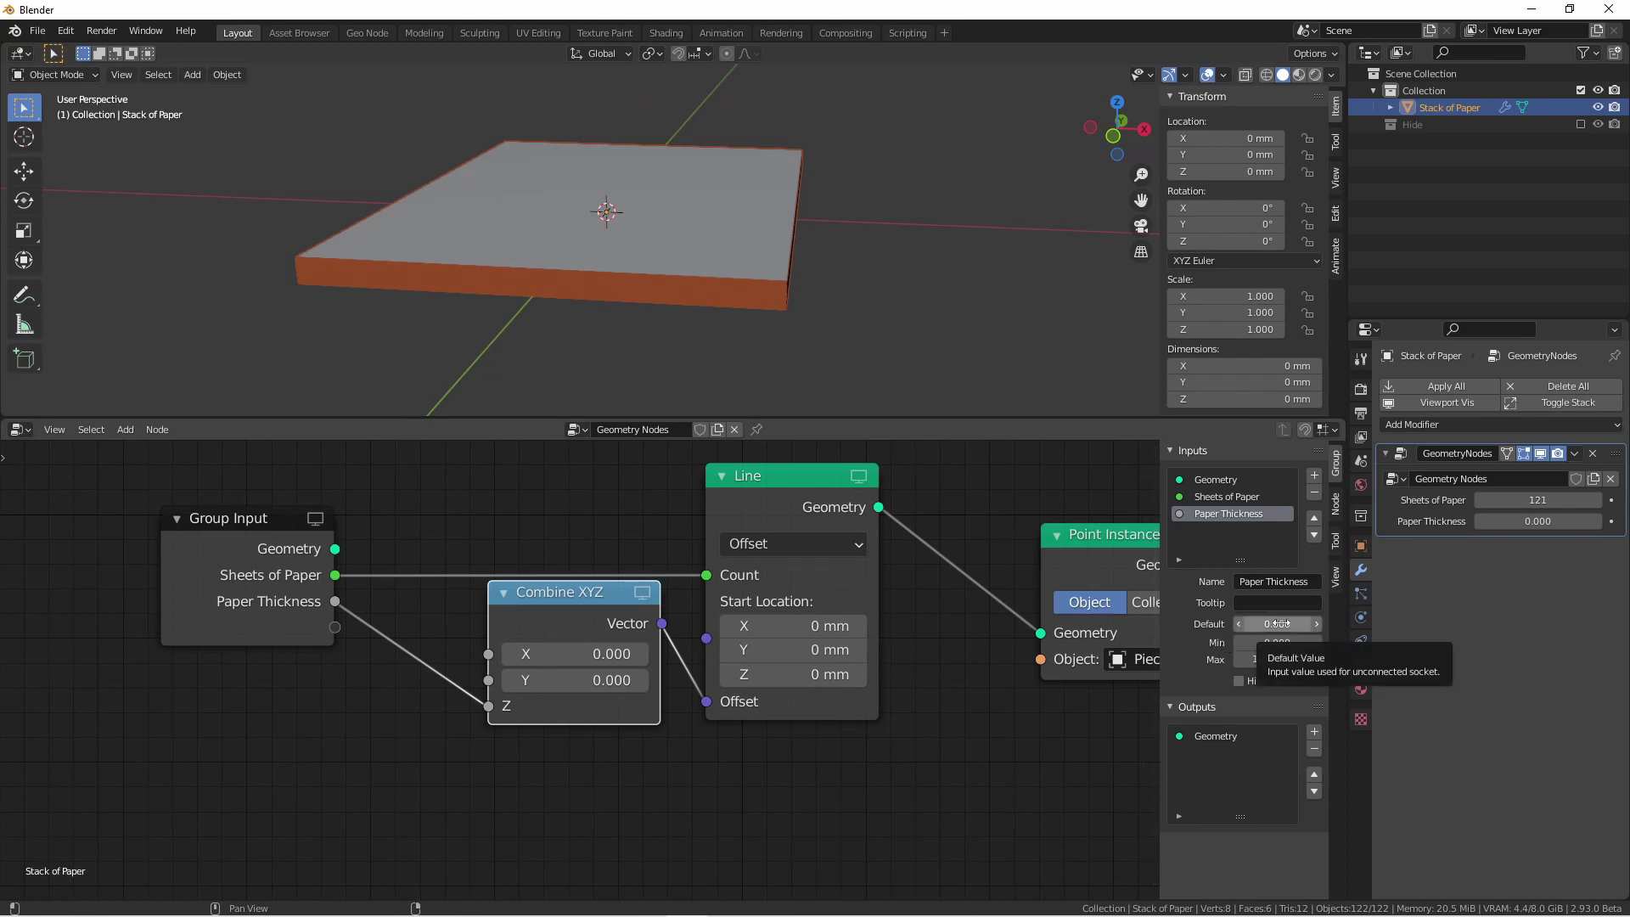
# Step: Collapse Combine XYZ and shift Point Instance and Group Output right to make room
pyautogui.press('h')
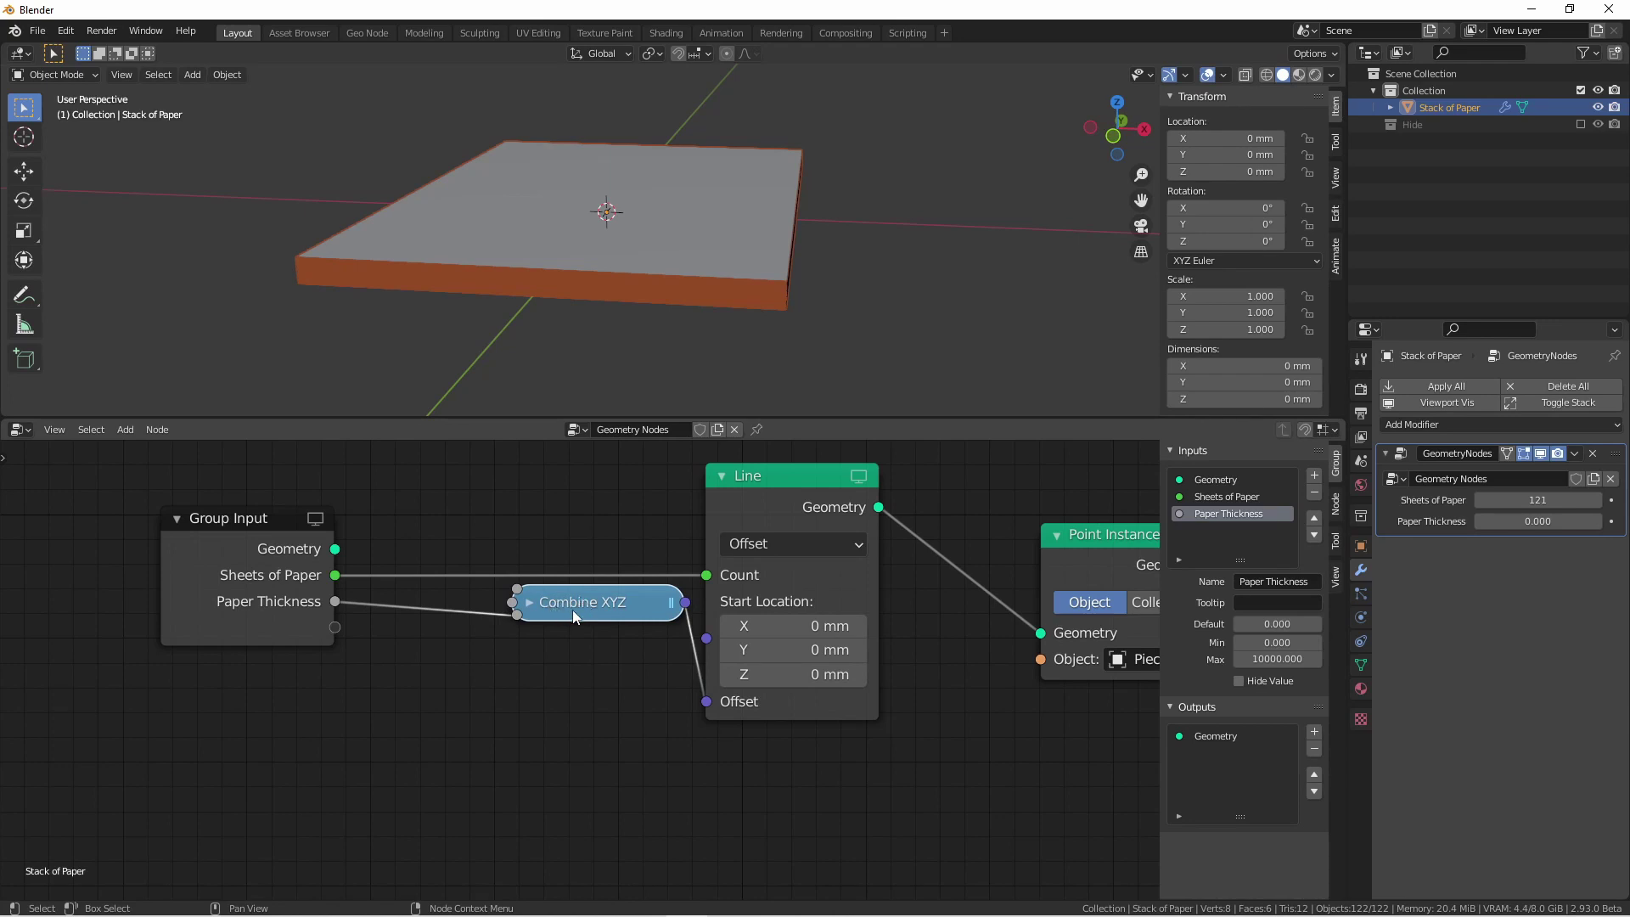
pyautogui.moveTo(930, 639); pyautogui.dragTo(547, 628, button='middle')
pyautogui.scroll(-2, 564, 599)
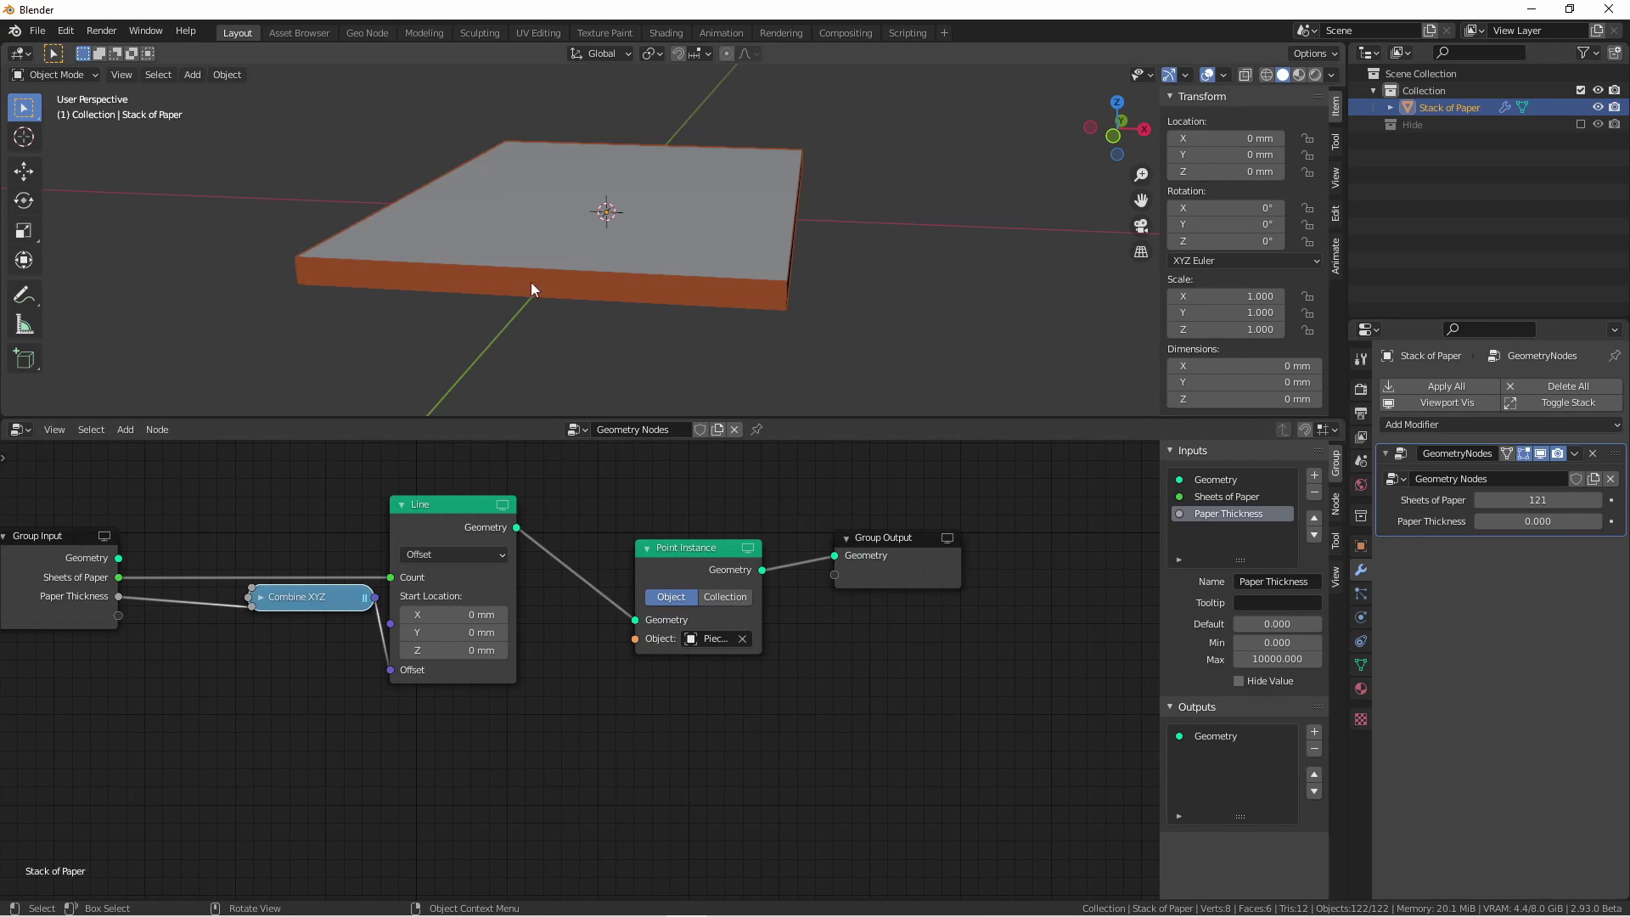
pyautogui.moveTo(597, 513); pyautogui.dragTo(976, 683)
pyautogui.press('g')
pyautogui.click(925, 605)
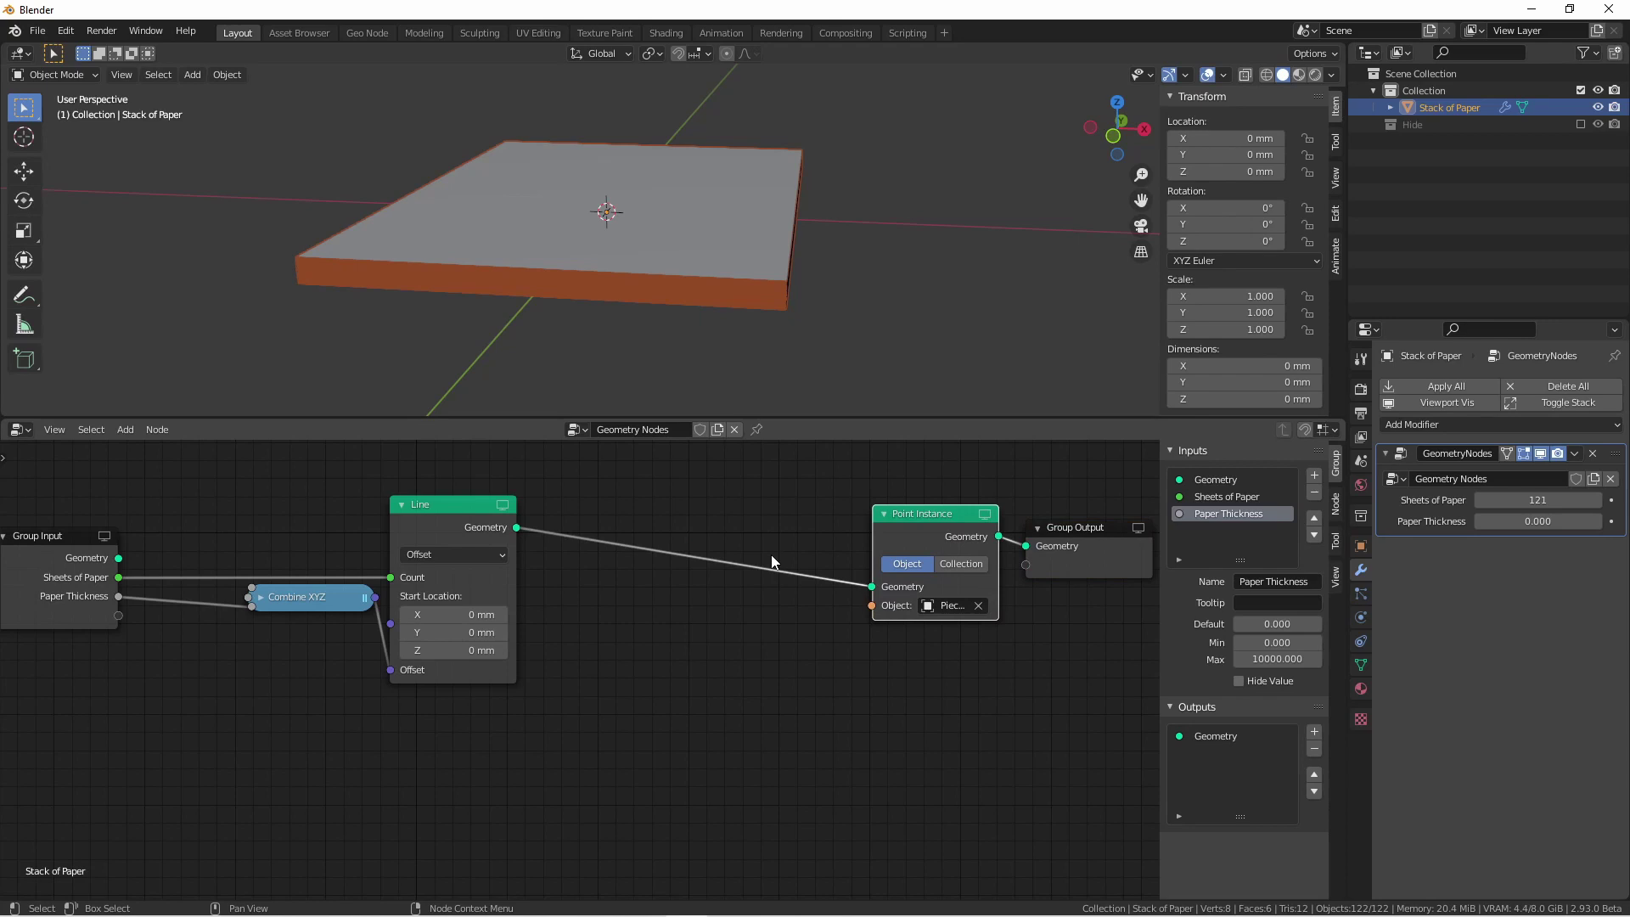
# Step: Insert an Attribute Randomize node adding random Vector values to the position attribute
pyautogui.hotkey('shift', 'a')
pyautogui.moveTo(733, 421)
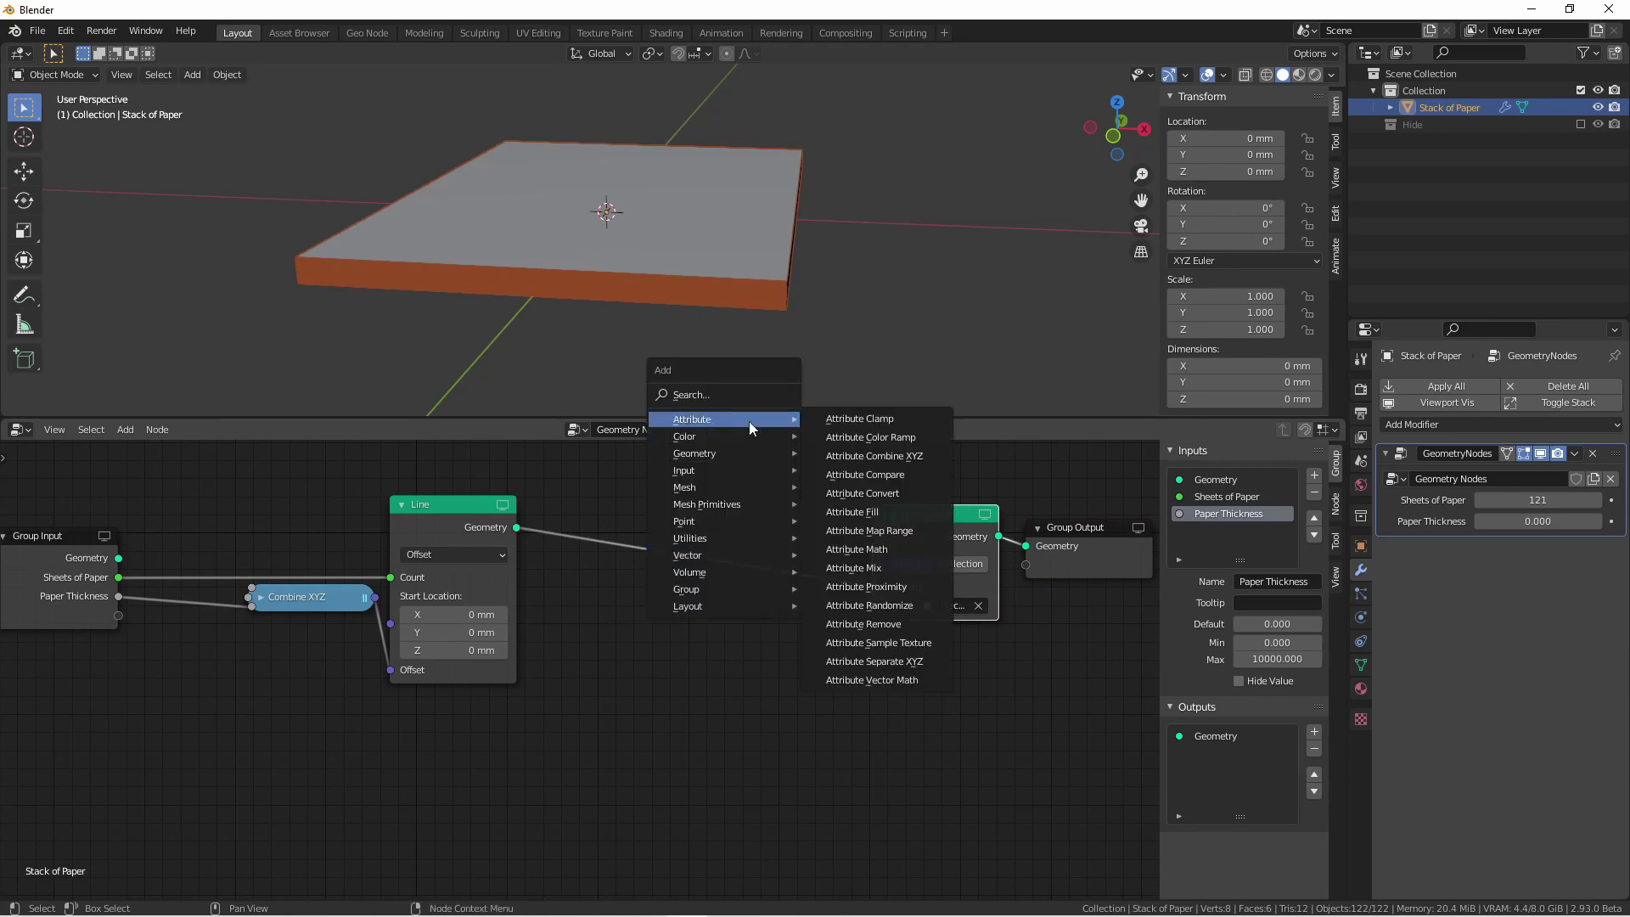
pyautogui.click(869, 605)
pyautogui.click(752, 558)
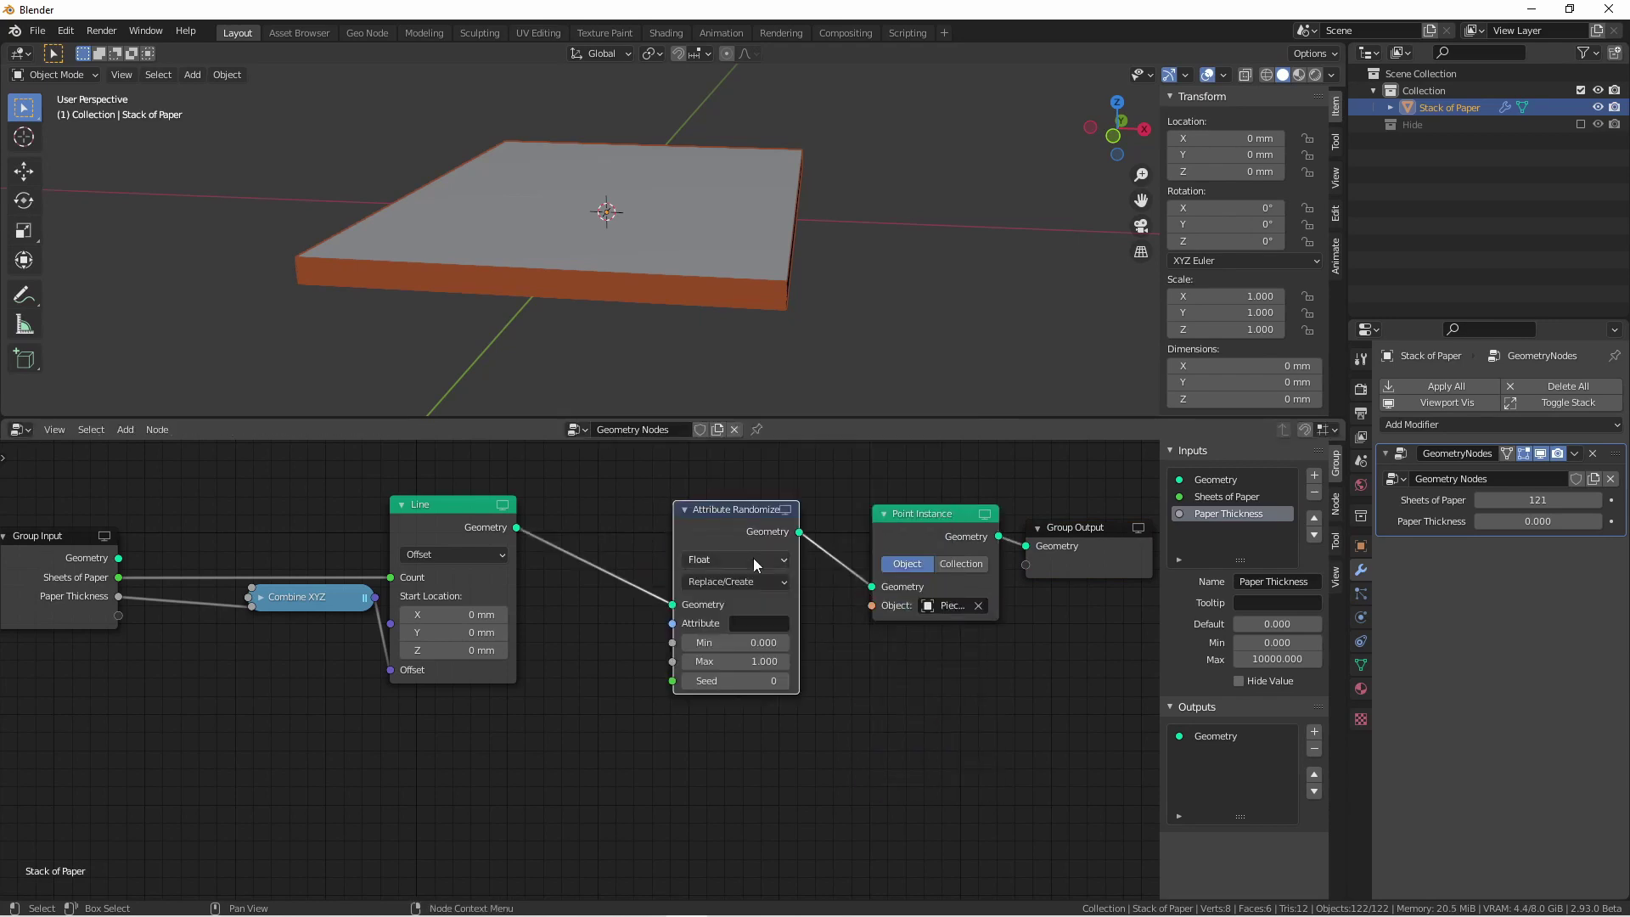
pyautogui.click(752, 557)
pyautogui.click(757, 618)
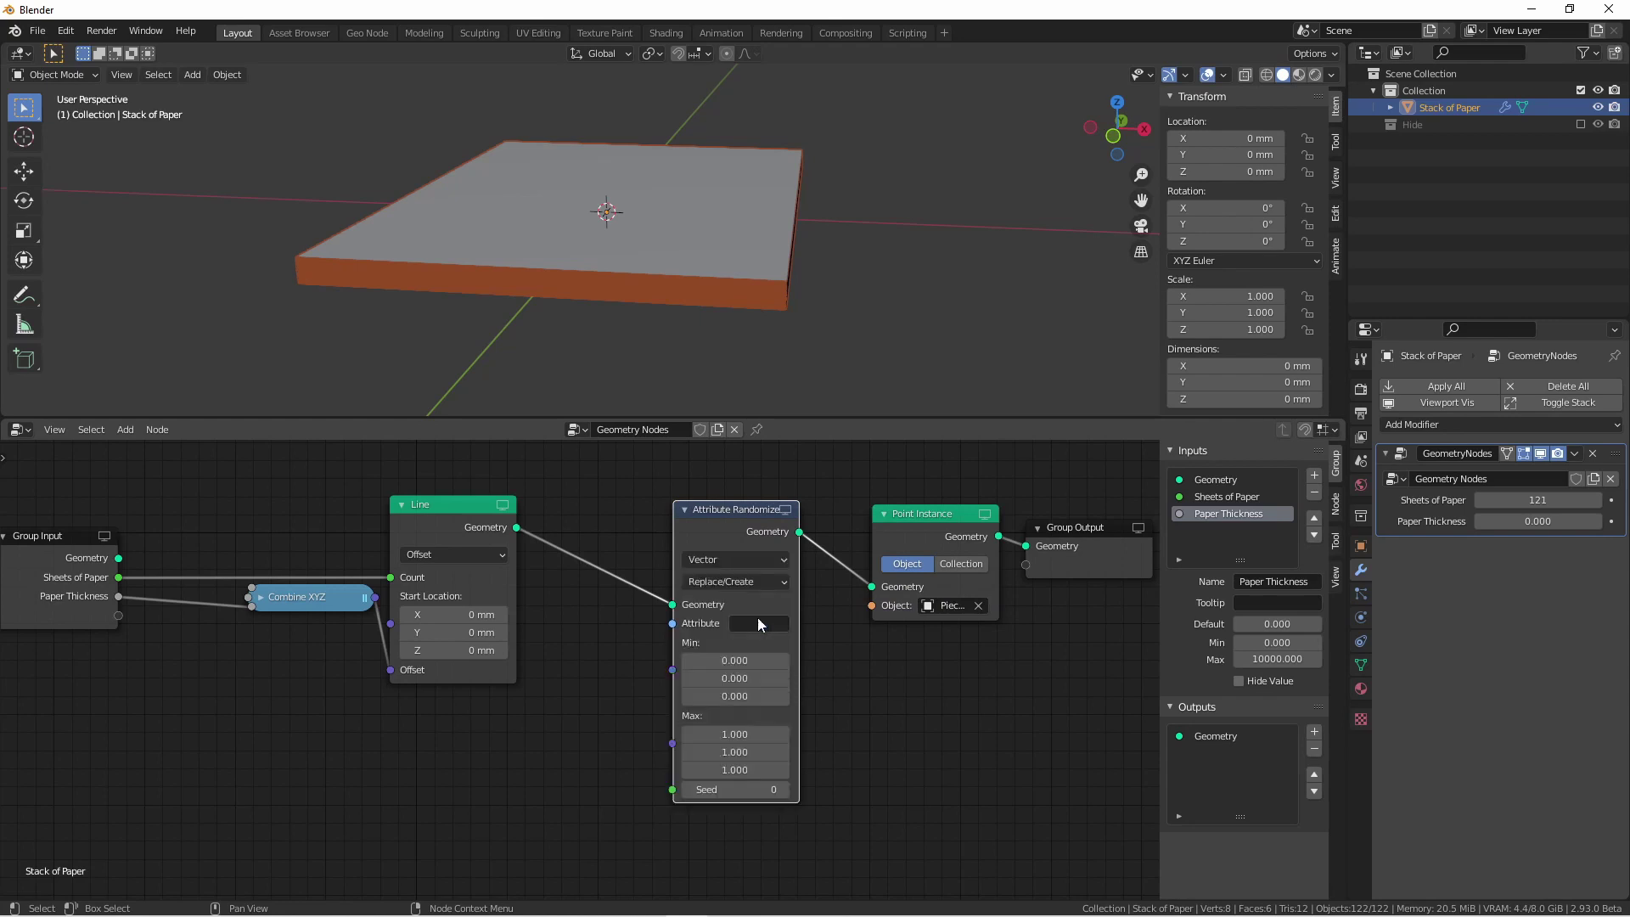
pyautogui.click(768, 623)
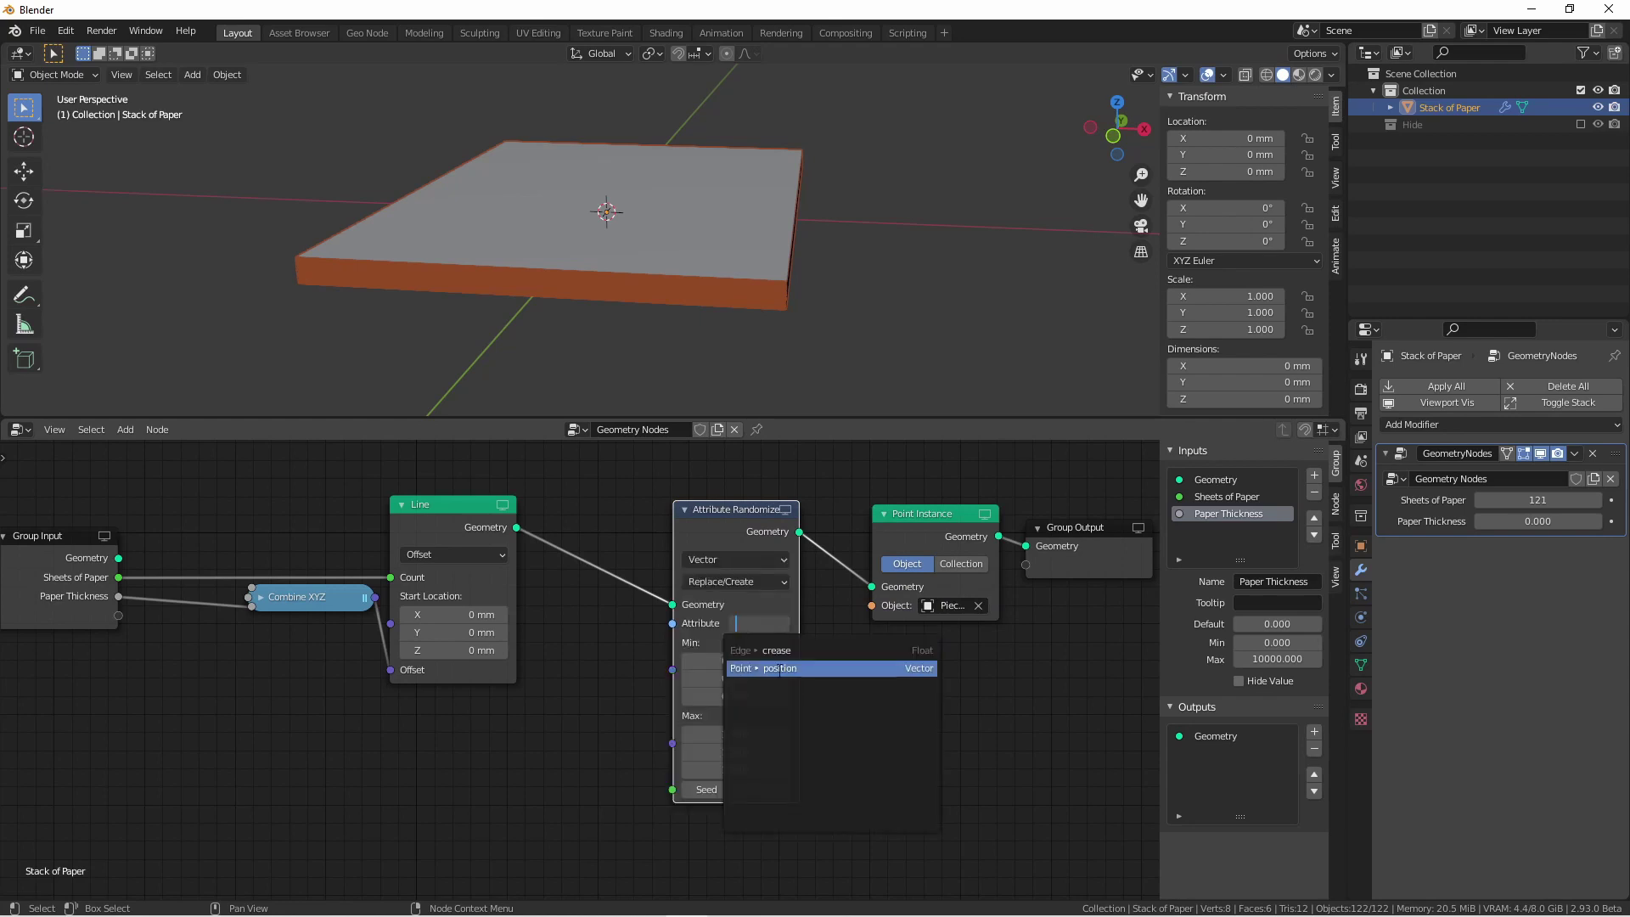
pyautogui.click(778, 668)
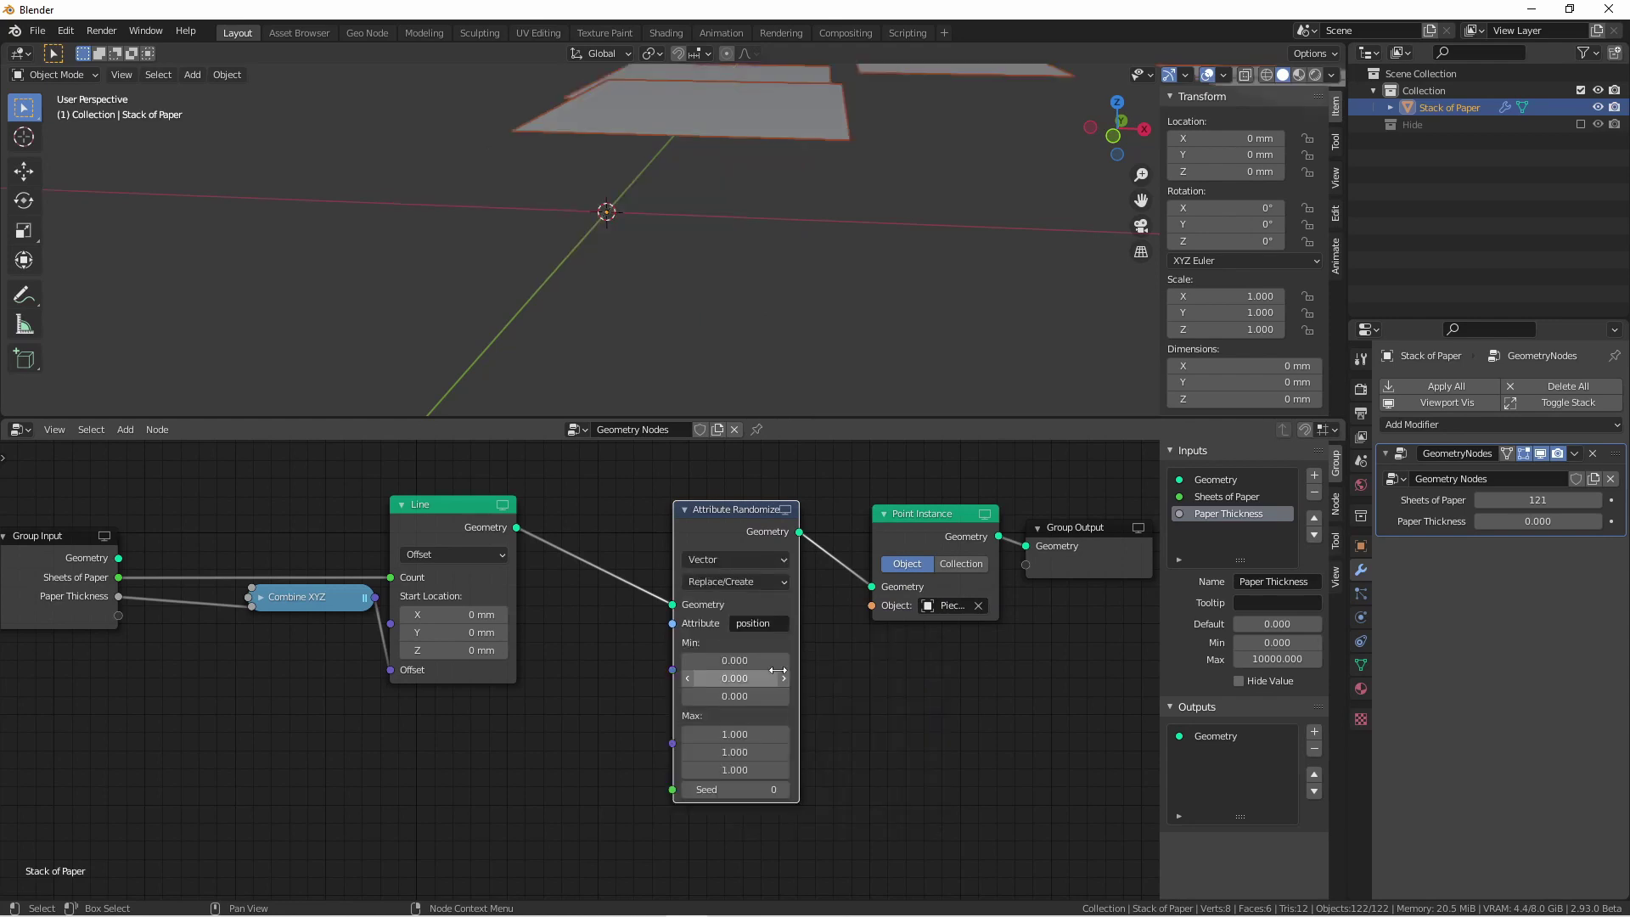
pyautogui.click(711, 580)
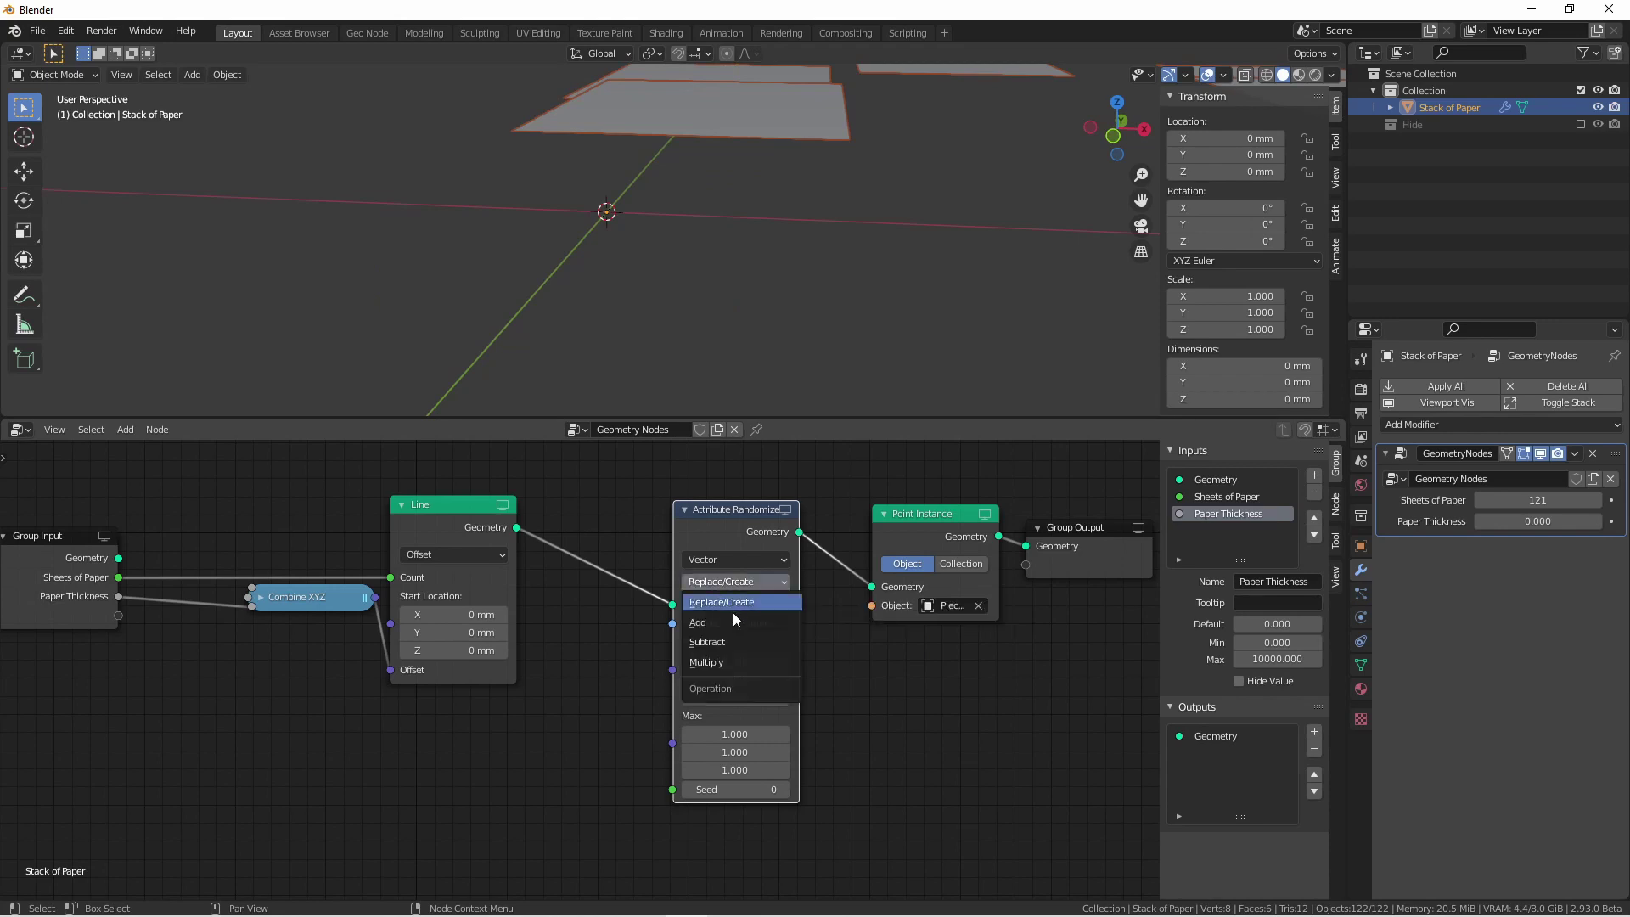
pyautogui.click(741, 621)
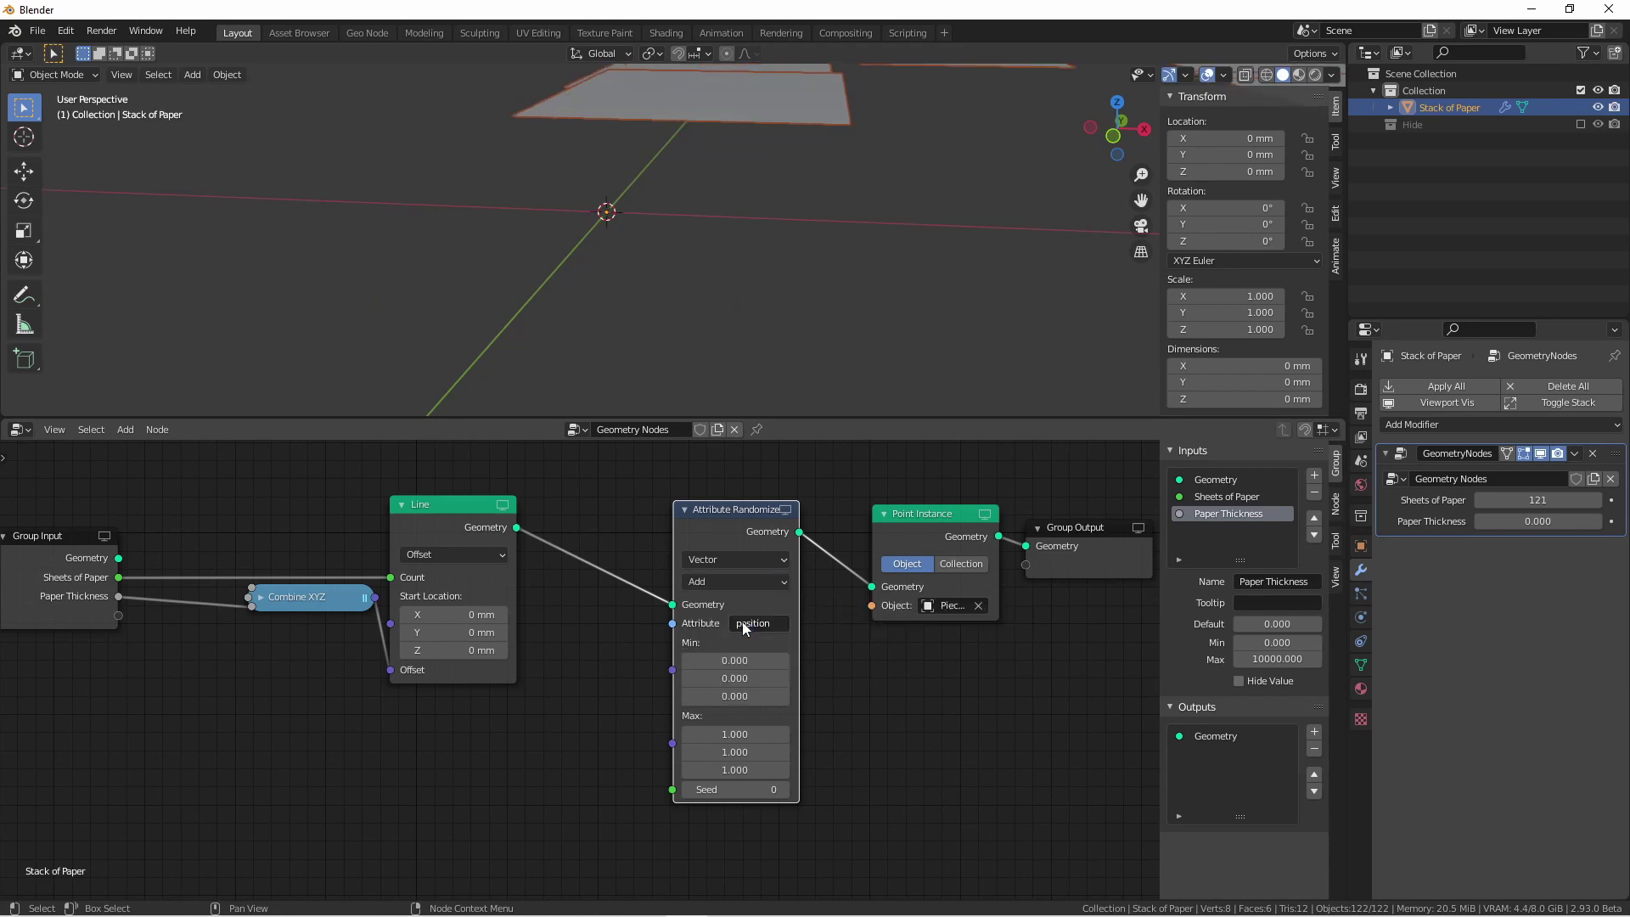
# Step: Set the randomizer's Min X and Y to -0.010
pyautogui.moveTo(742, 642); pyautogui.dragTo(784, 642)
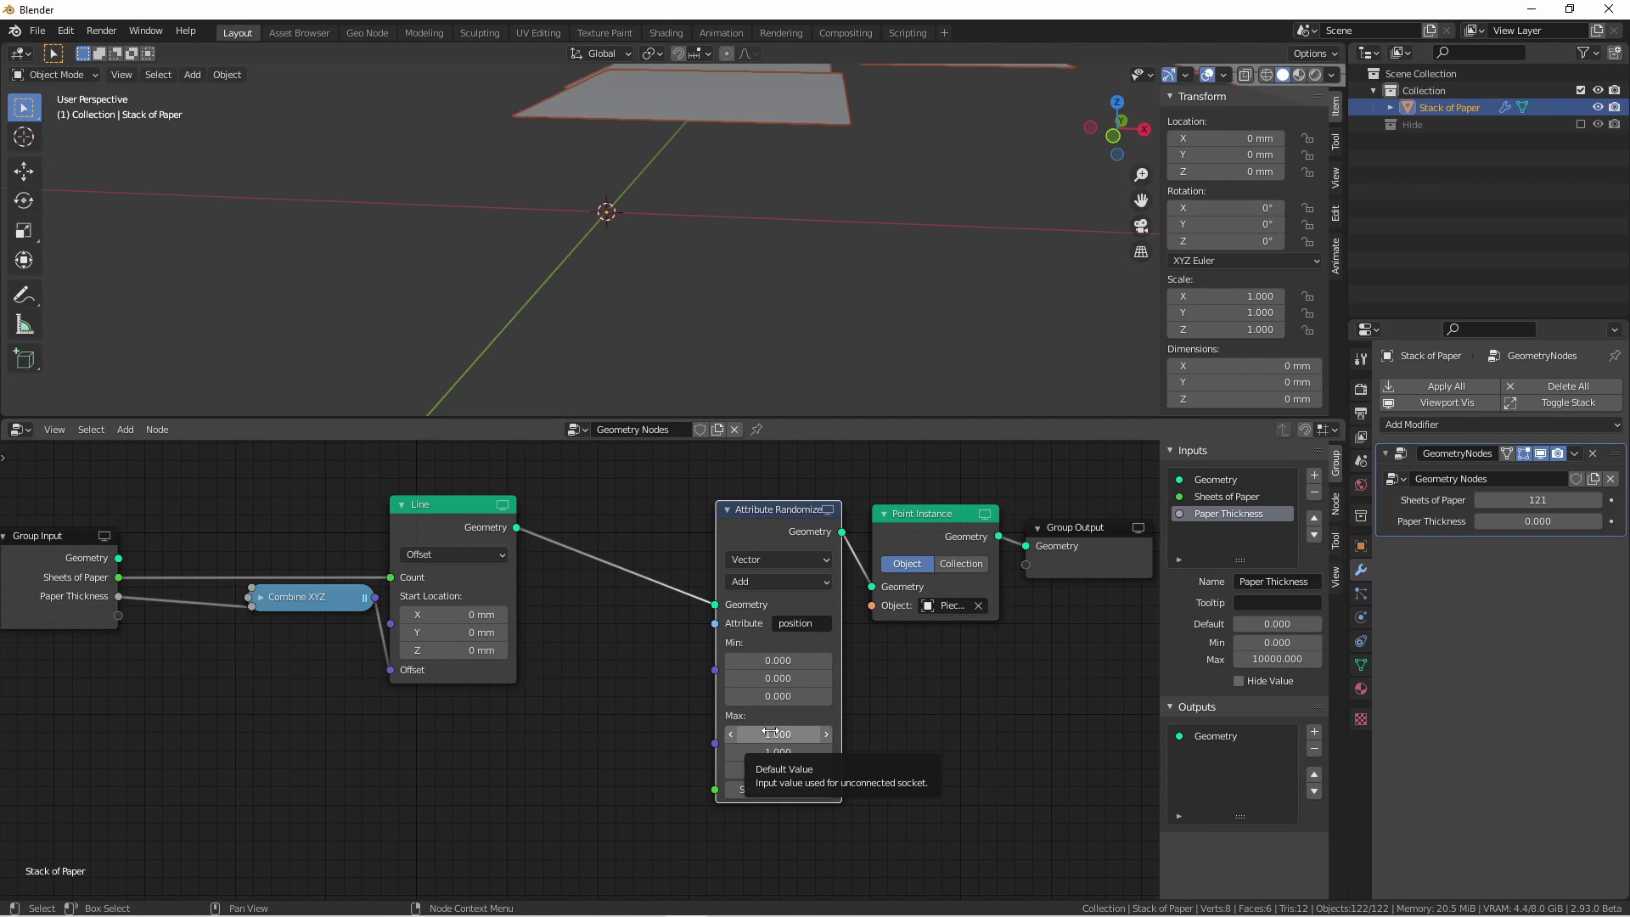
pyautogui.click(770, 731)
pyautogui.write('0')
pyautogui.press('Return')
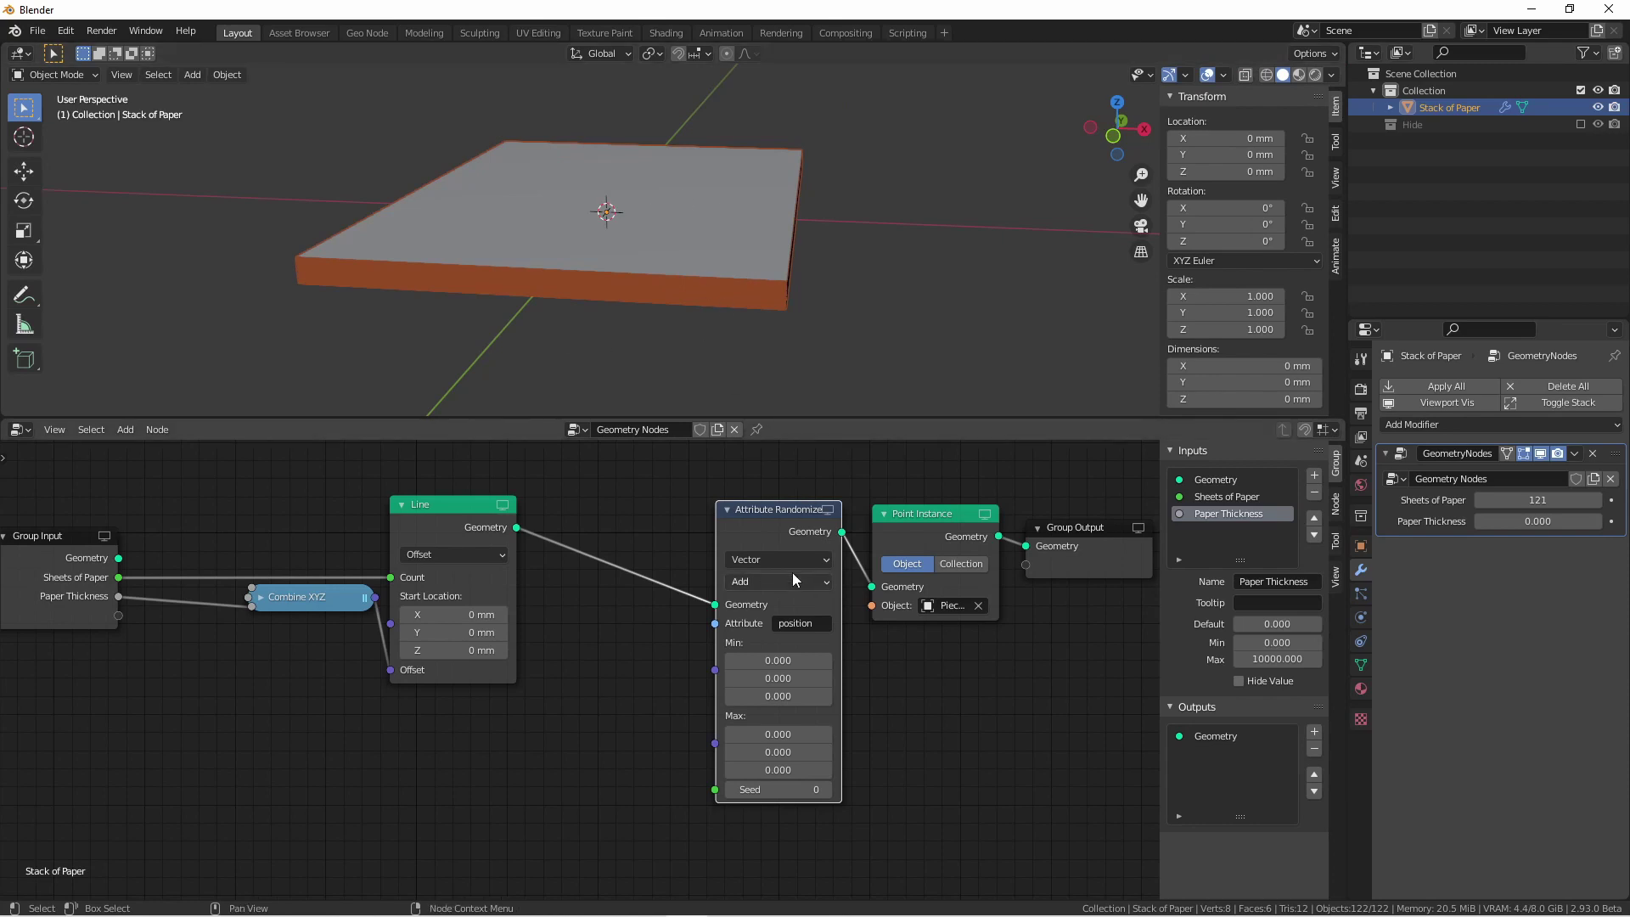
pyautogui.moveTo(770, 660); pyautogui.dragTo(765, 661)
pyautogui.click(766, 675)
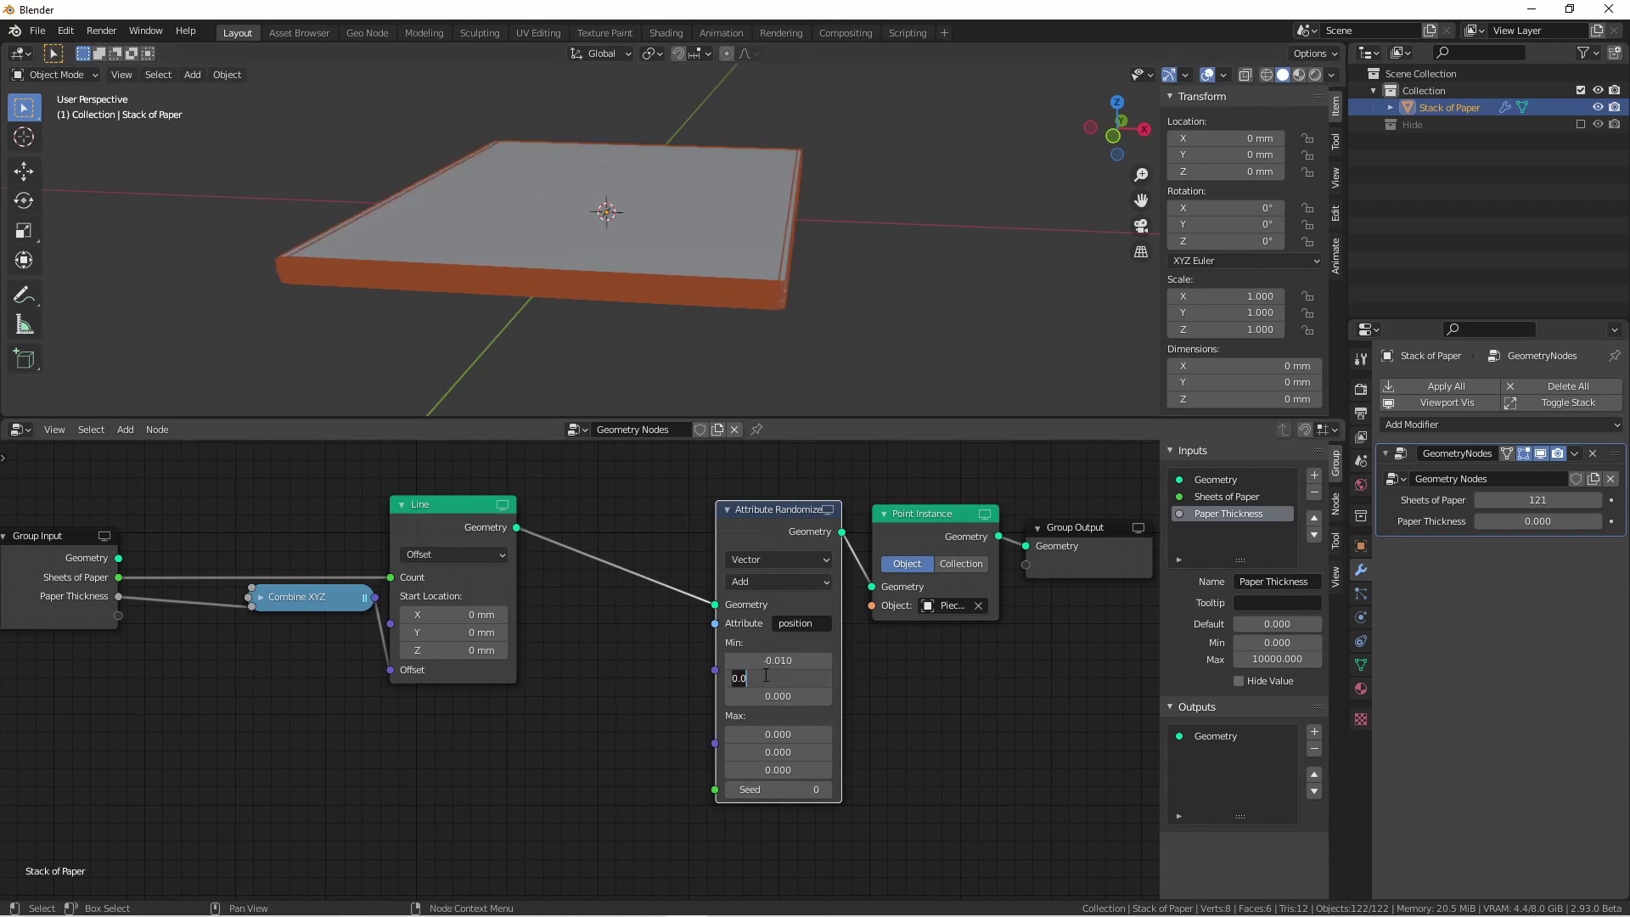
pyautogui.write('-0.01')
pyautogui.press('Return')
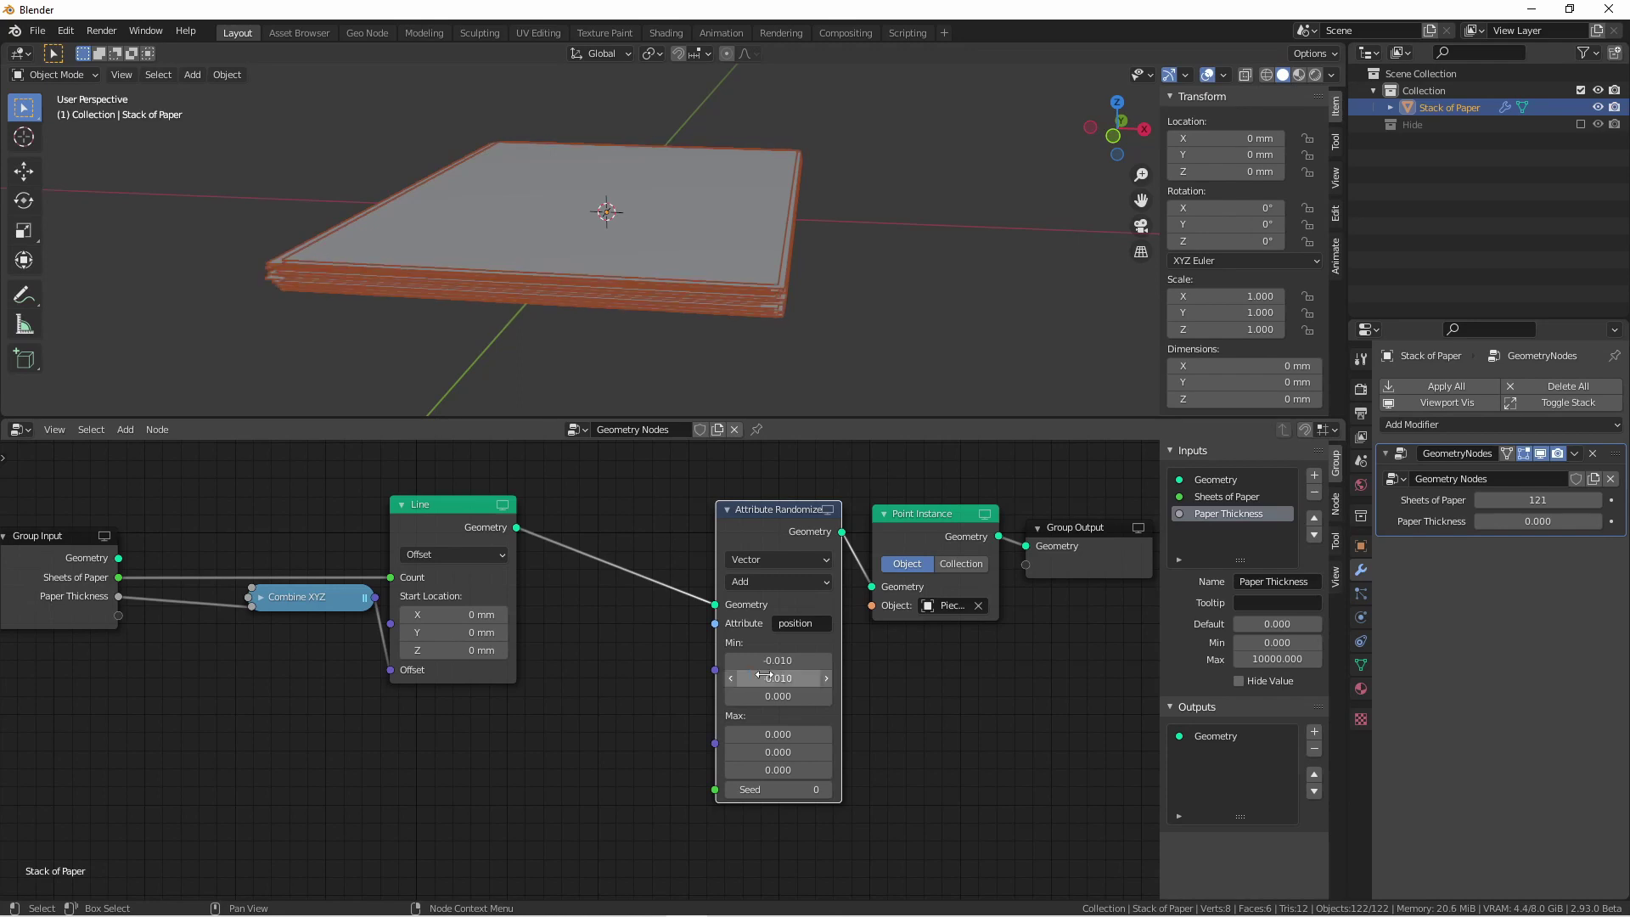
# Step: Set the randomizer's Max X and Y to 0.010
pyautogui.click(780, 735)
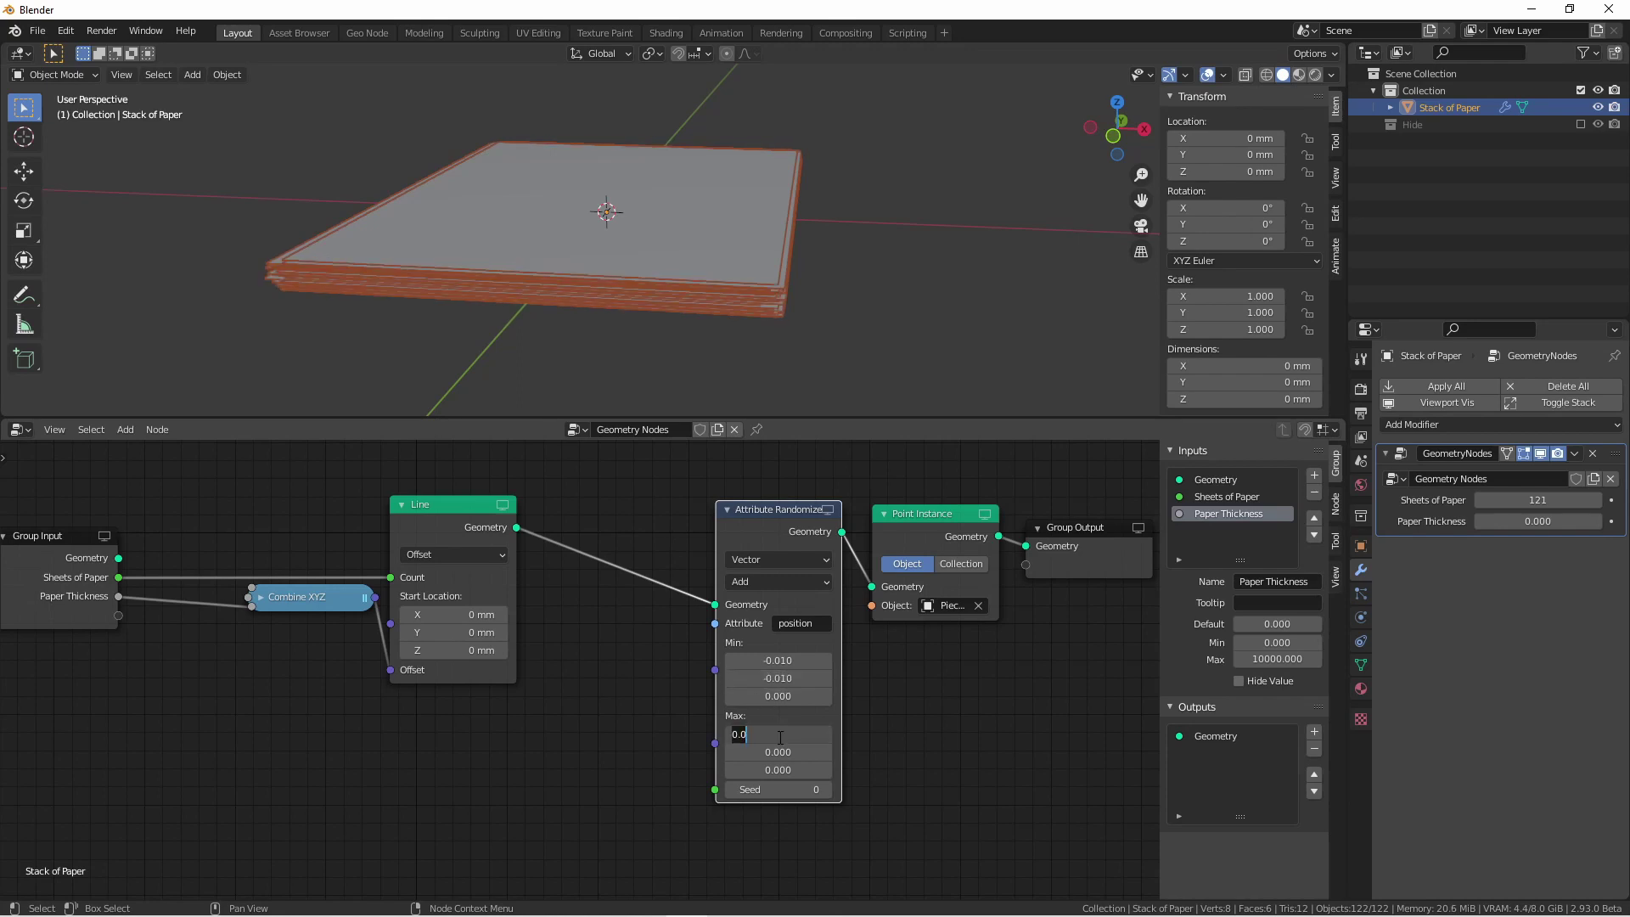
pyautogui.write('0.01')
pyautogui.press('Return')
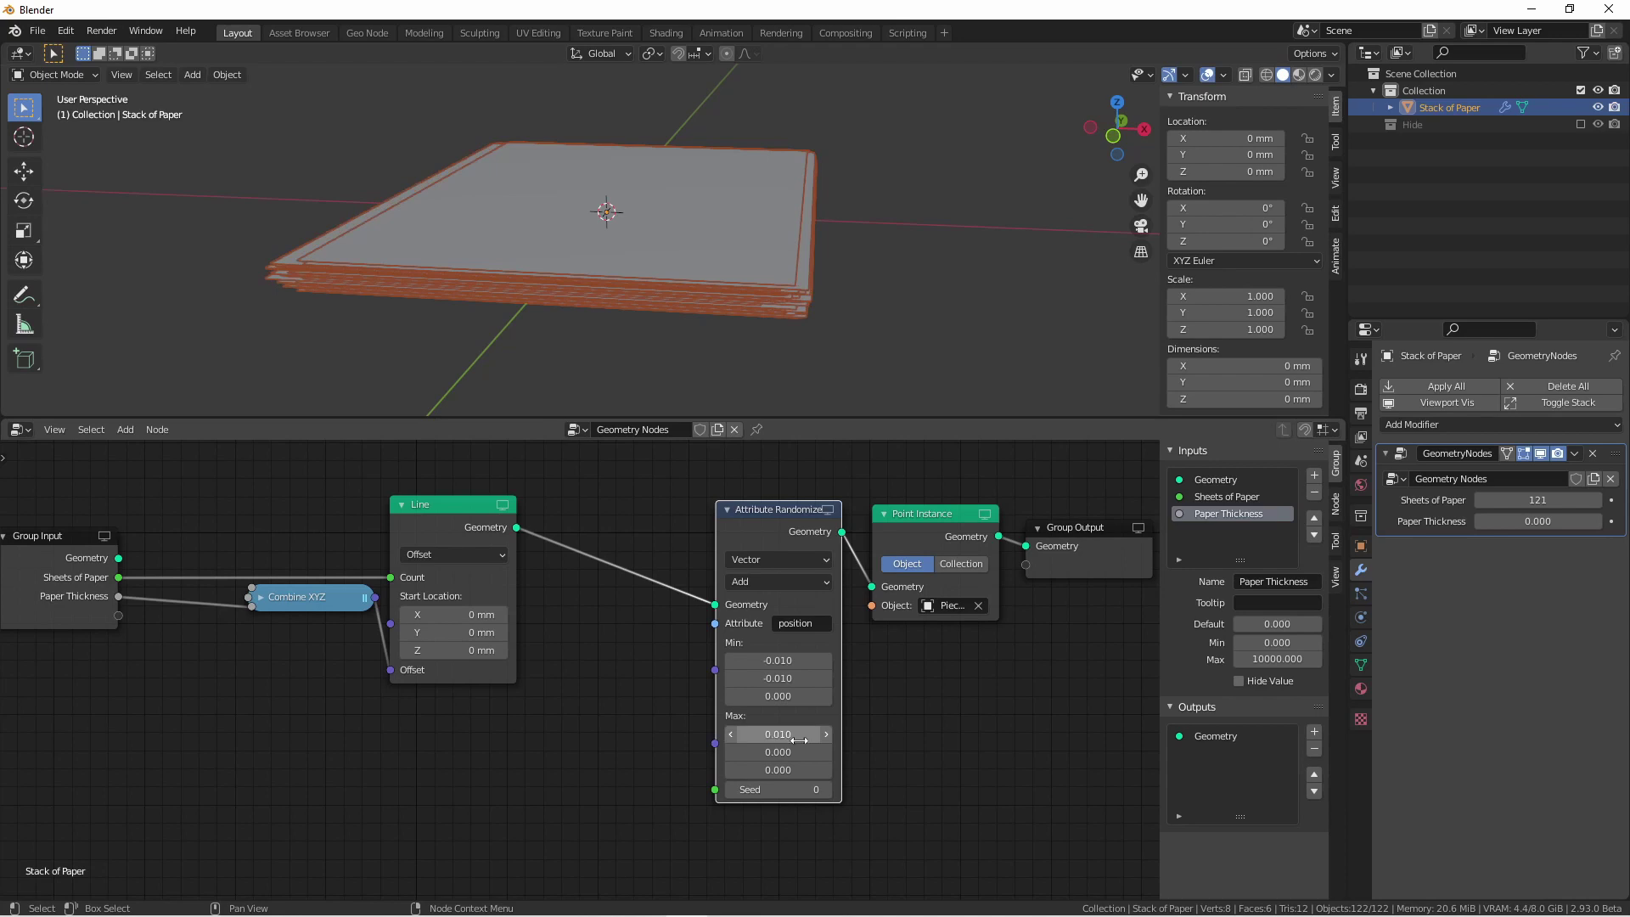
pyautogui.click(808, 750)
pyautogui.write('0.01')
pyautogui.press('Return')
# Step: Duplicate the Combine XYZ node, expand it, and connect it to the randomizer's Max
pyautogui.moveTo(645, 272); pyautogui.dragTo(695, 282, button='middle')
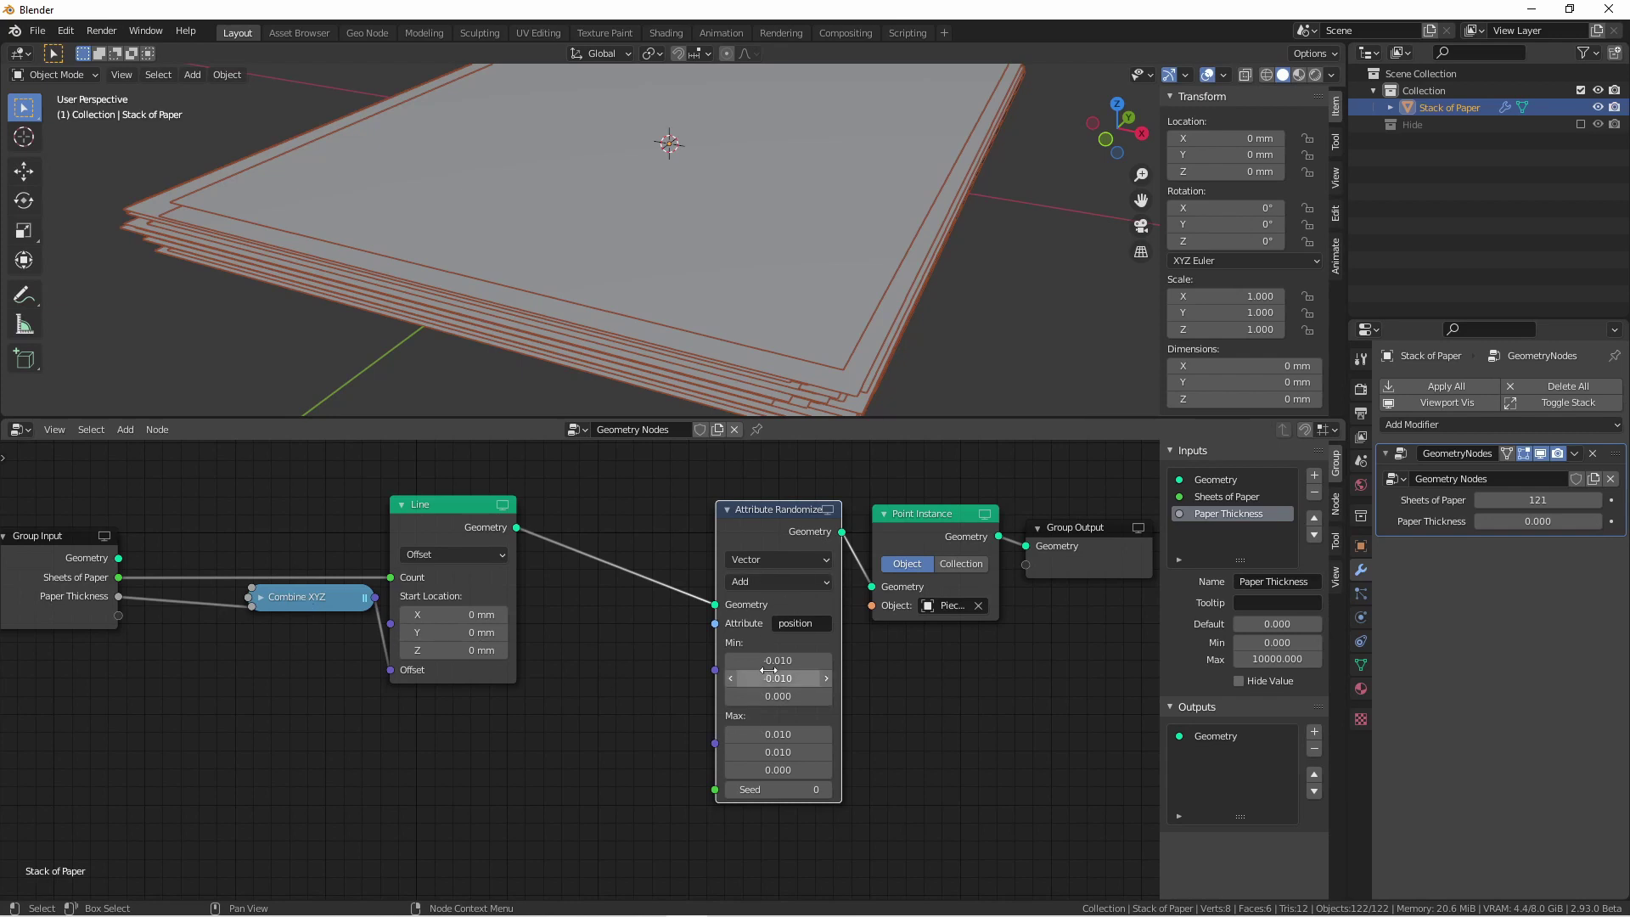
pyautogui.click(295, 604)
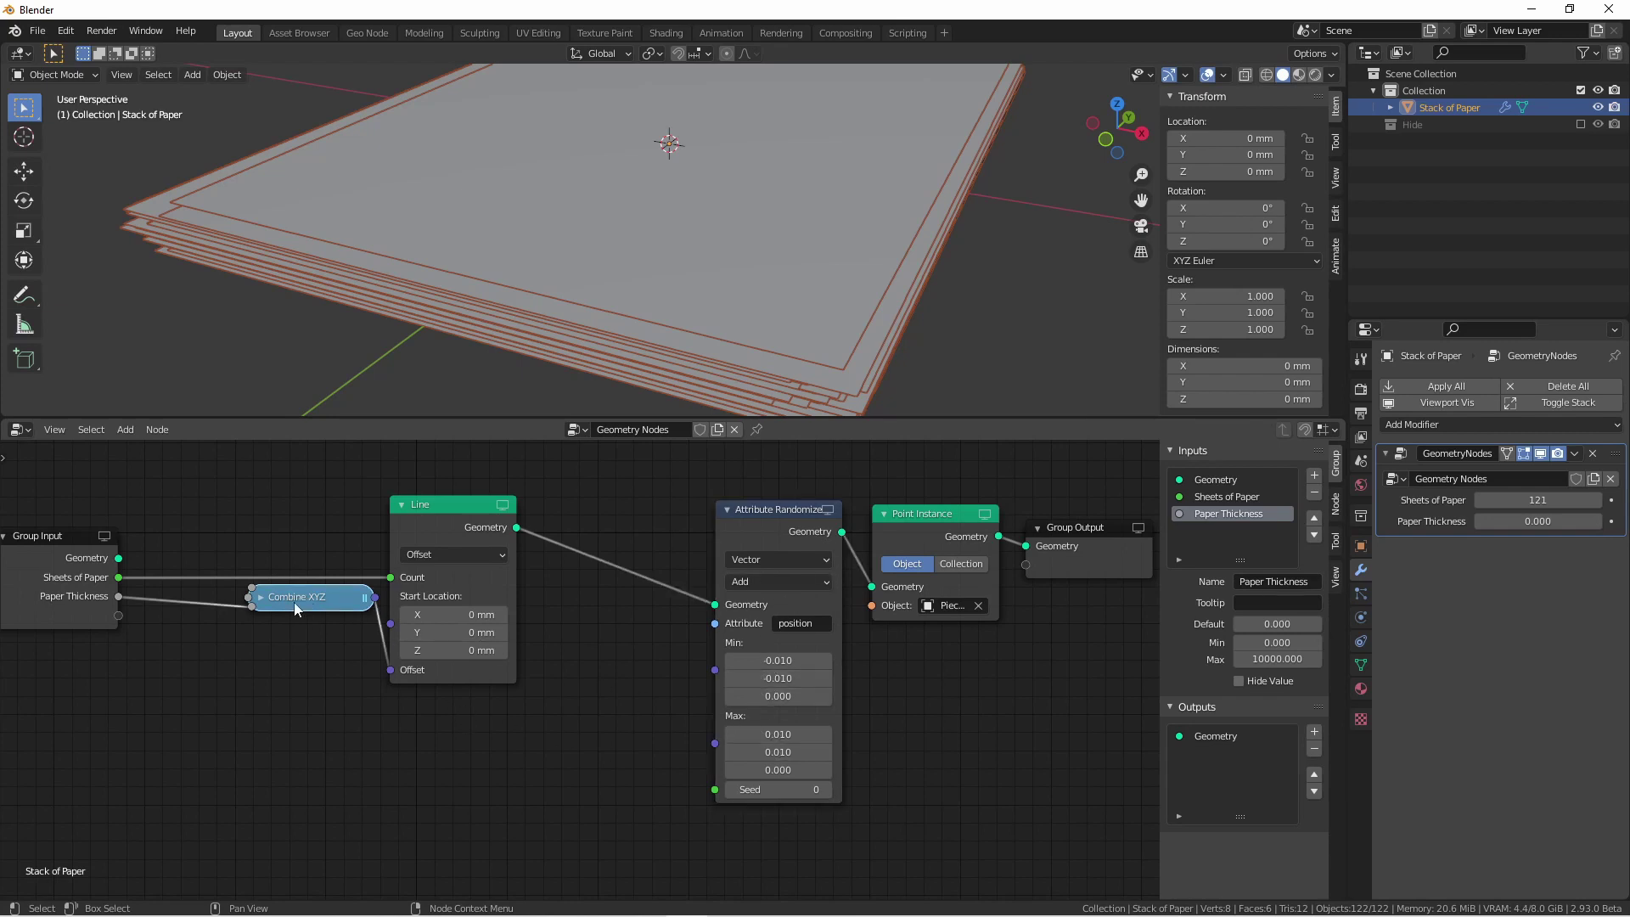
pyautogui.hotkey('shift', 'd')
pyautogui.click(547, 744)
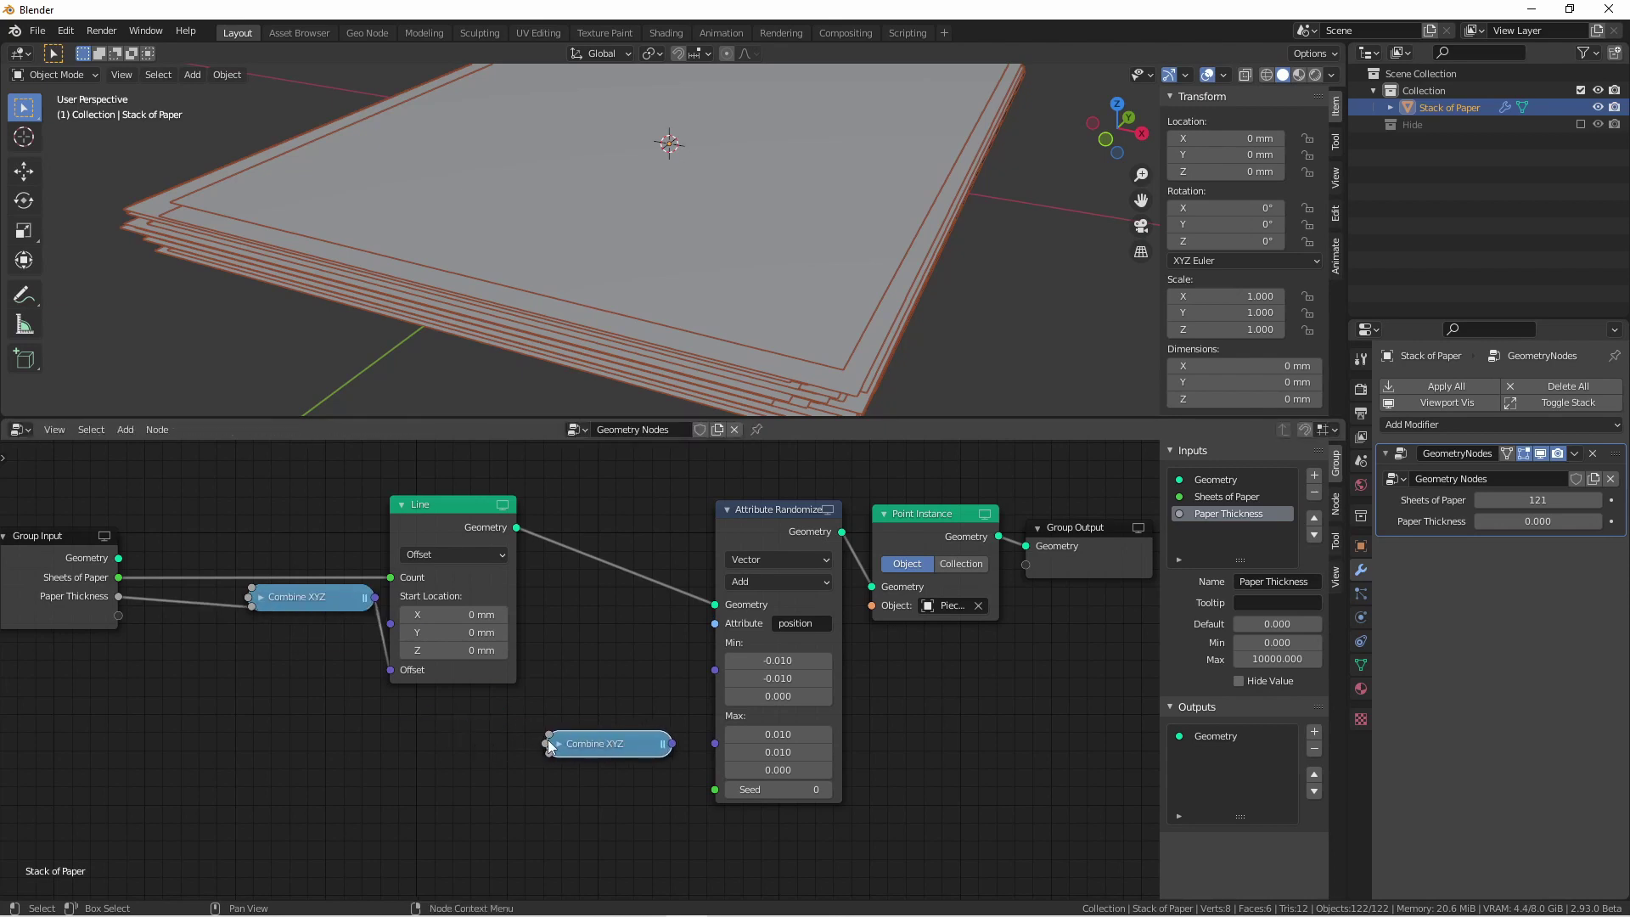
pyautogui.press('h')
pyautogui.moveTo(668, 759); pyautogui.dragTo(720, 744)
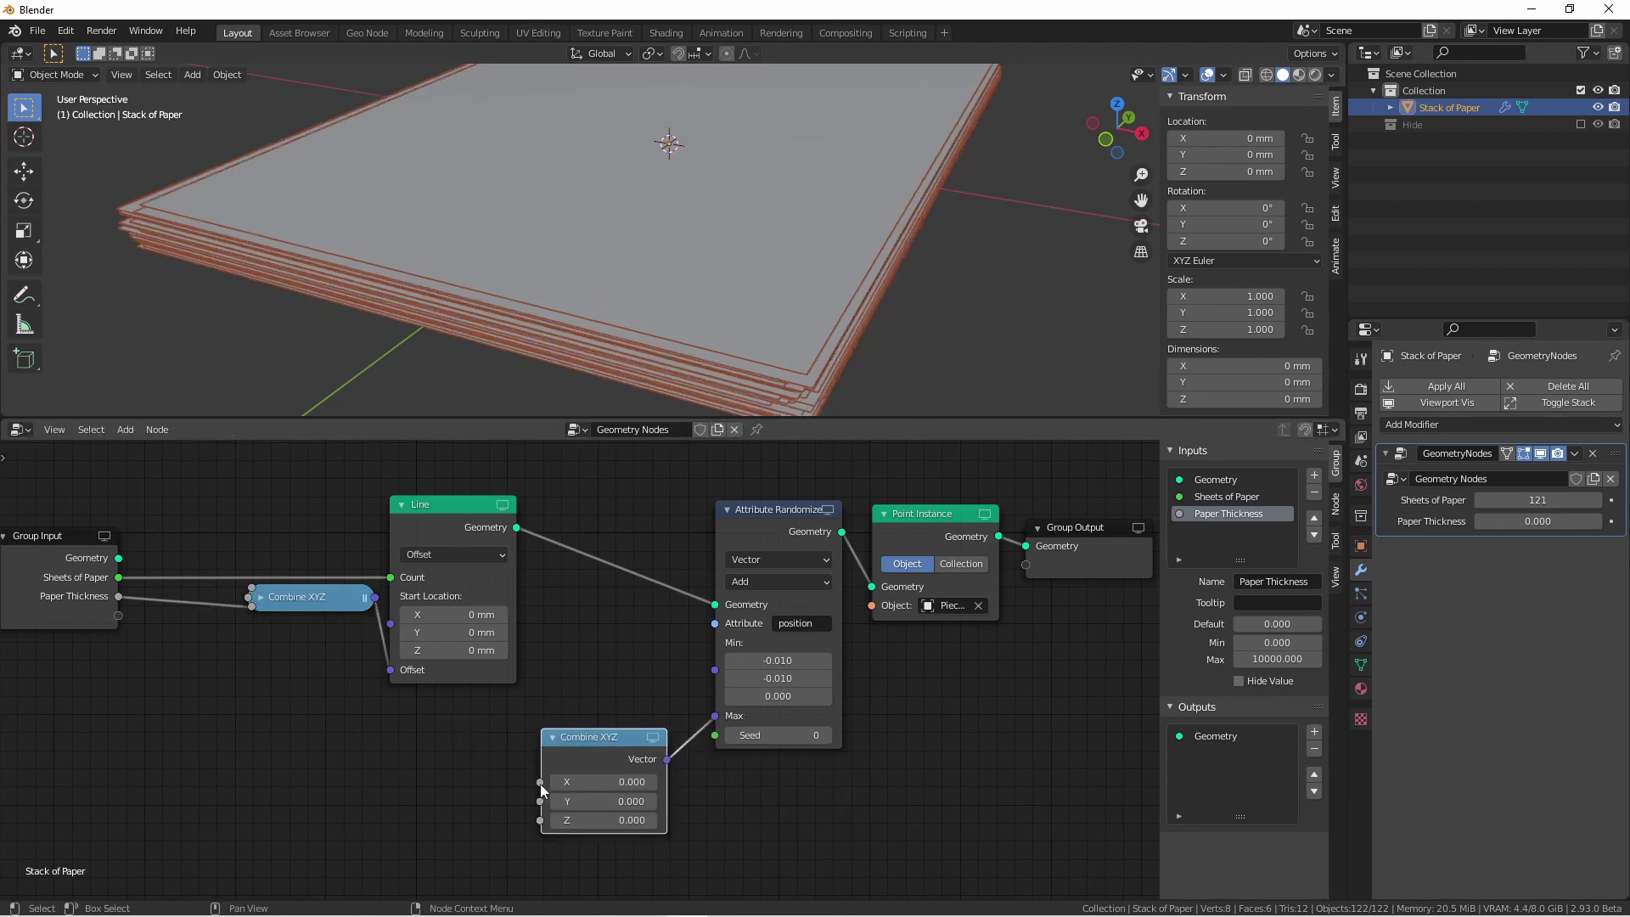
# Step: Expose its X as a 'Position Random Size' input with default 0.010 and minimum 0
pyautogui.moveTo(539, 782); pyautogui.dragTo(118, 615)
pyautogui.click(1201, 531)
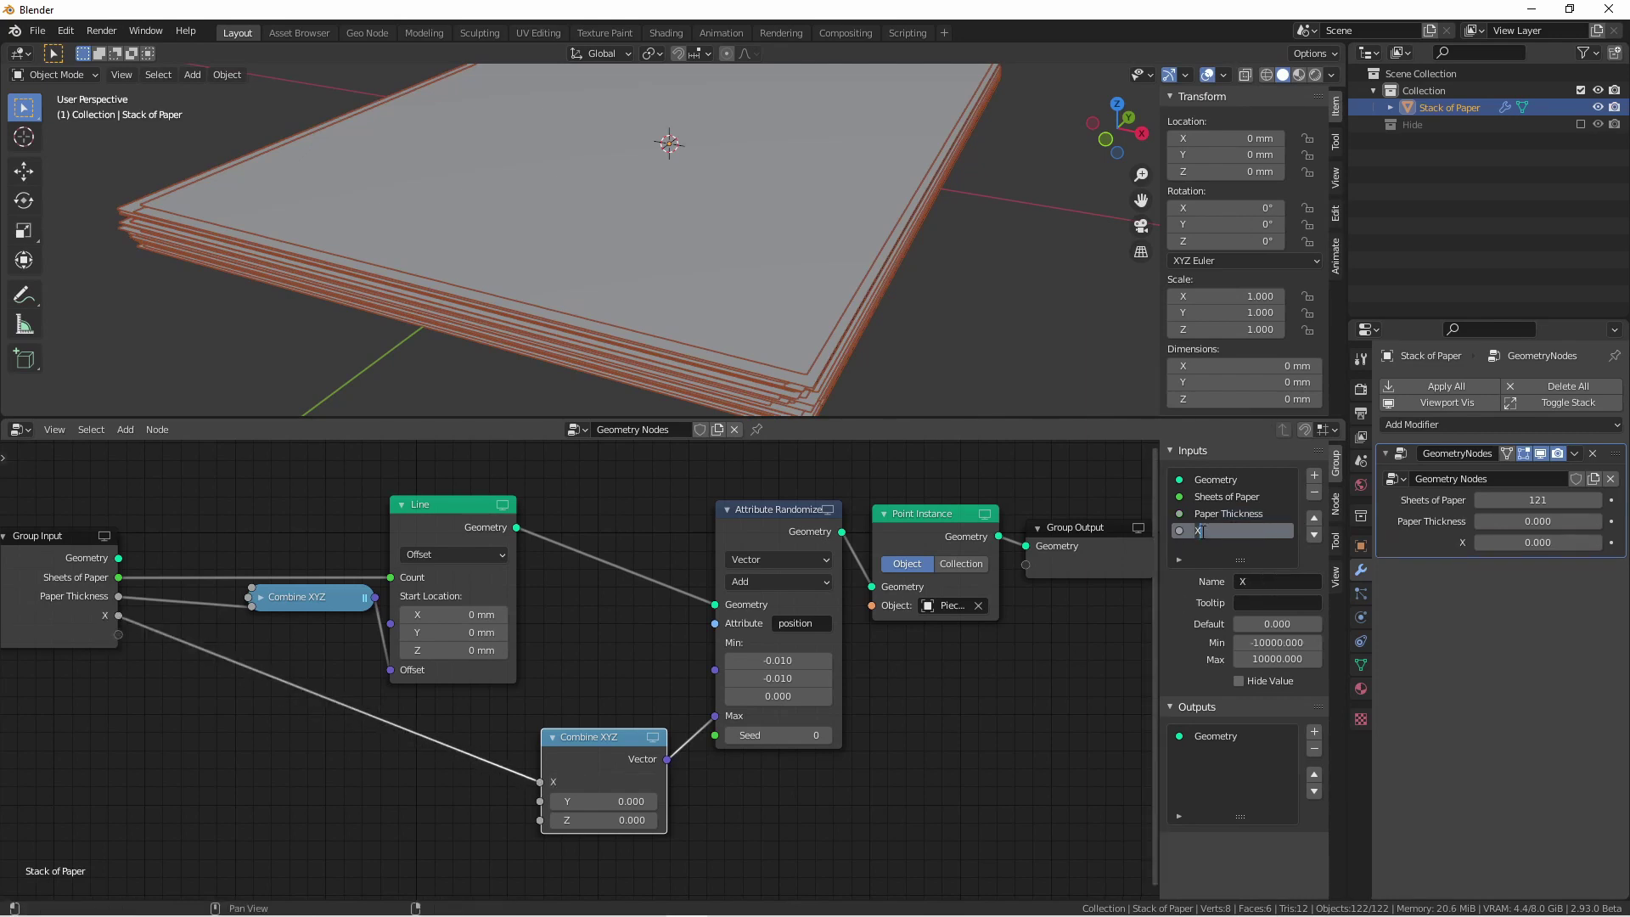
pyautogui.write('Position Random Size')
pyautogui.press('Return')
pyautogui.click(1282, 624)
pyautogui.write('0.01')
pyautogui.press('Return')
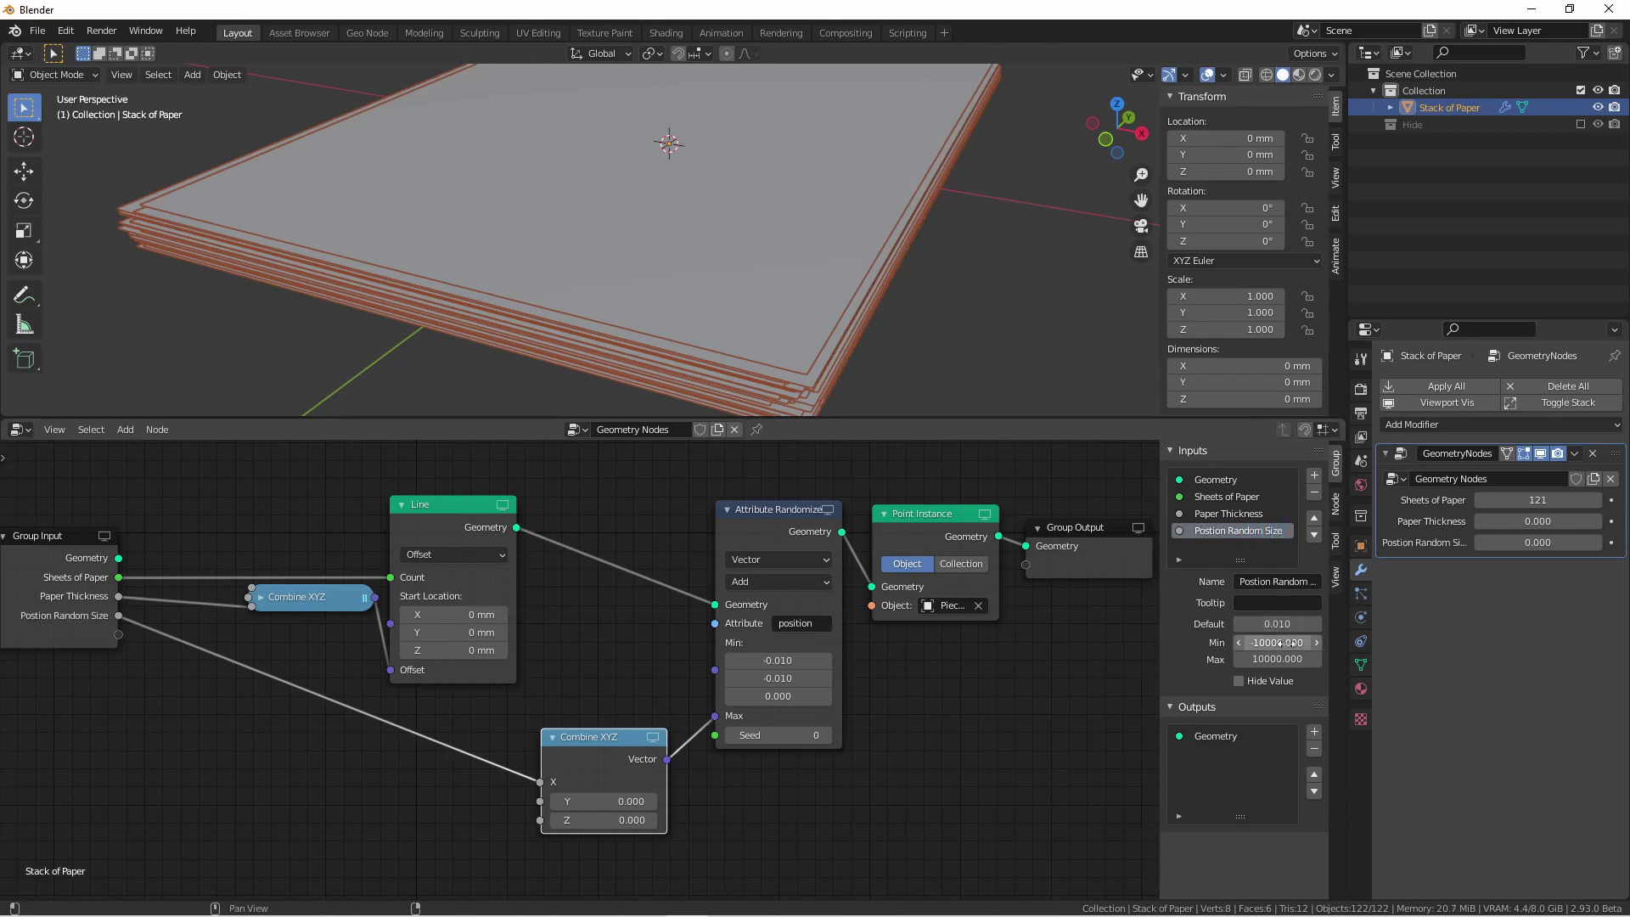
pyautogui.click(1282, 642)
pyautogui.write('0')
pyautogui.press('Return')
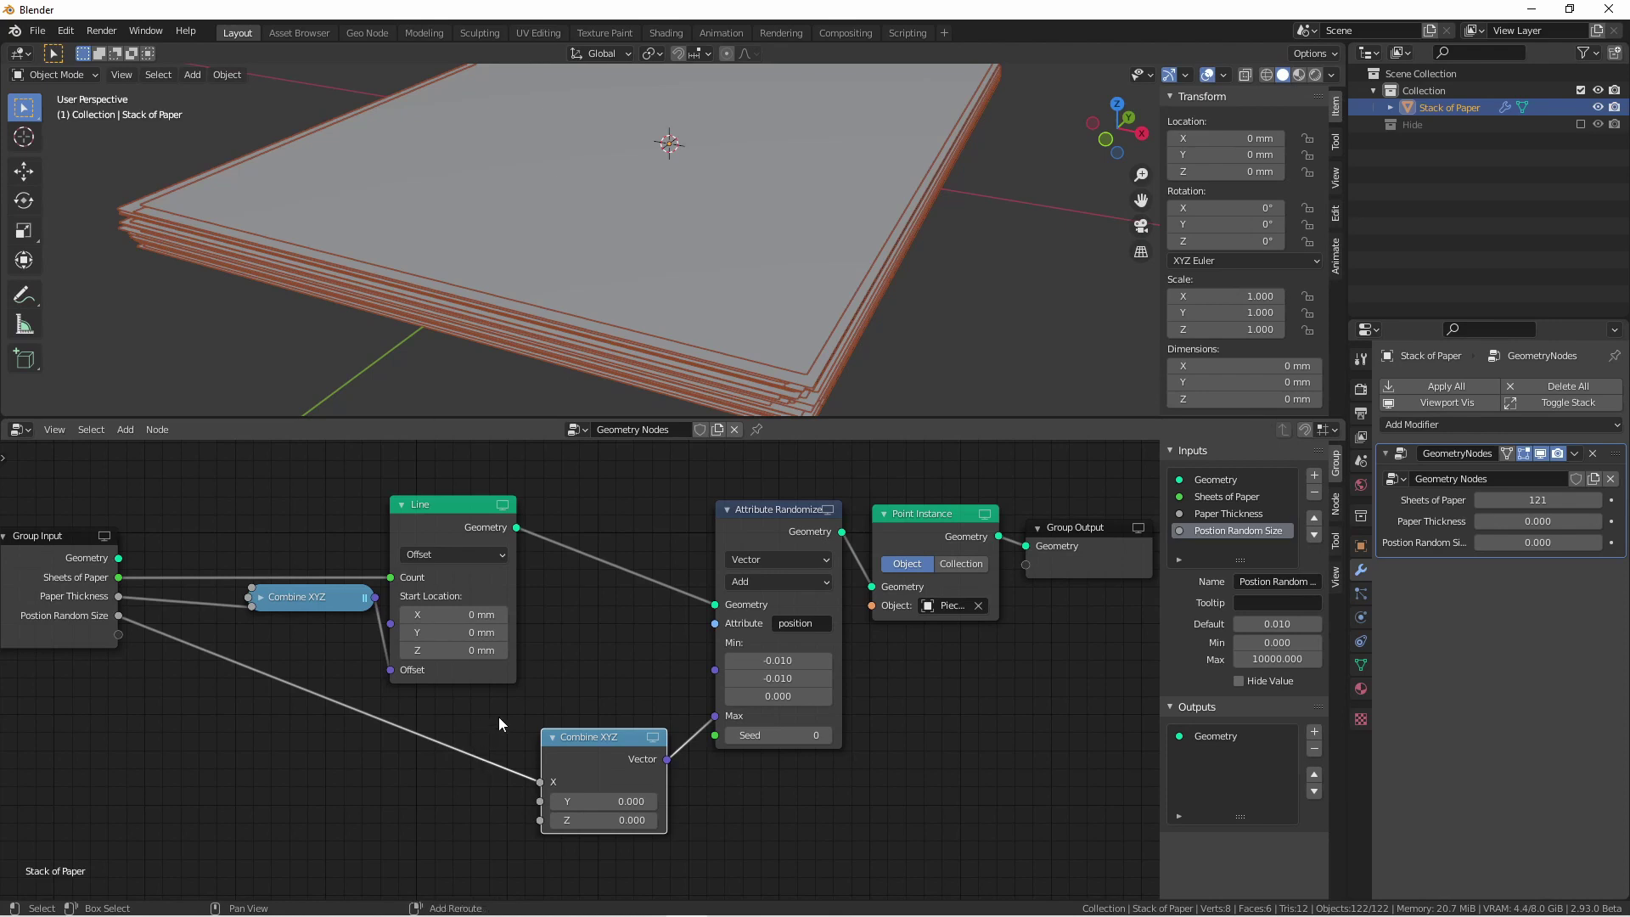
# Step: Reroute the Position Random Size value into the Combine XYZ Y as well
pyautogui.keyDown('shift'); pyautogui.moveTo(498, 716); pyautogui.dragTo(465, 782, button='right'); pyautogui.keyUp('shift')
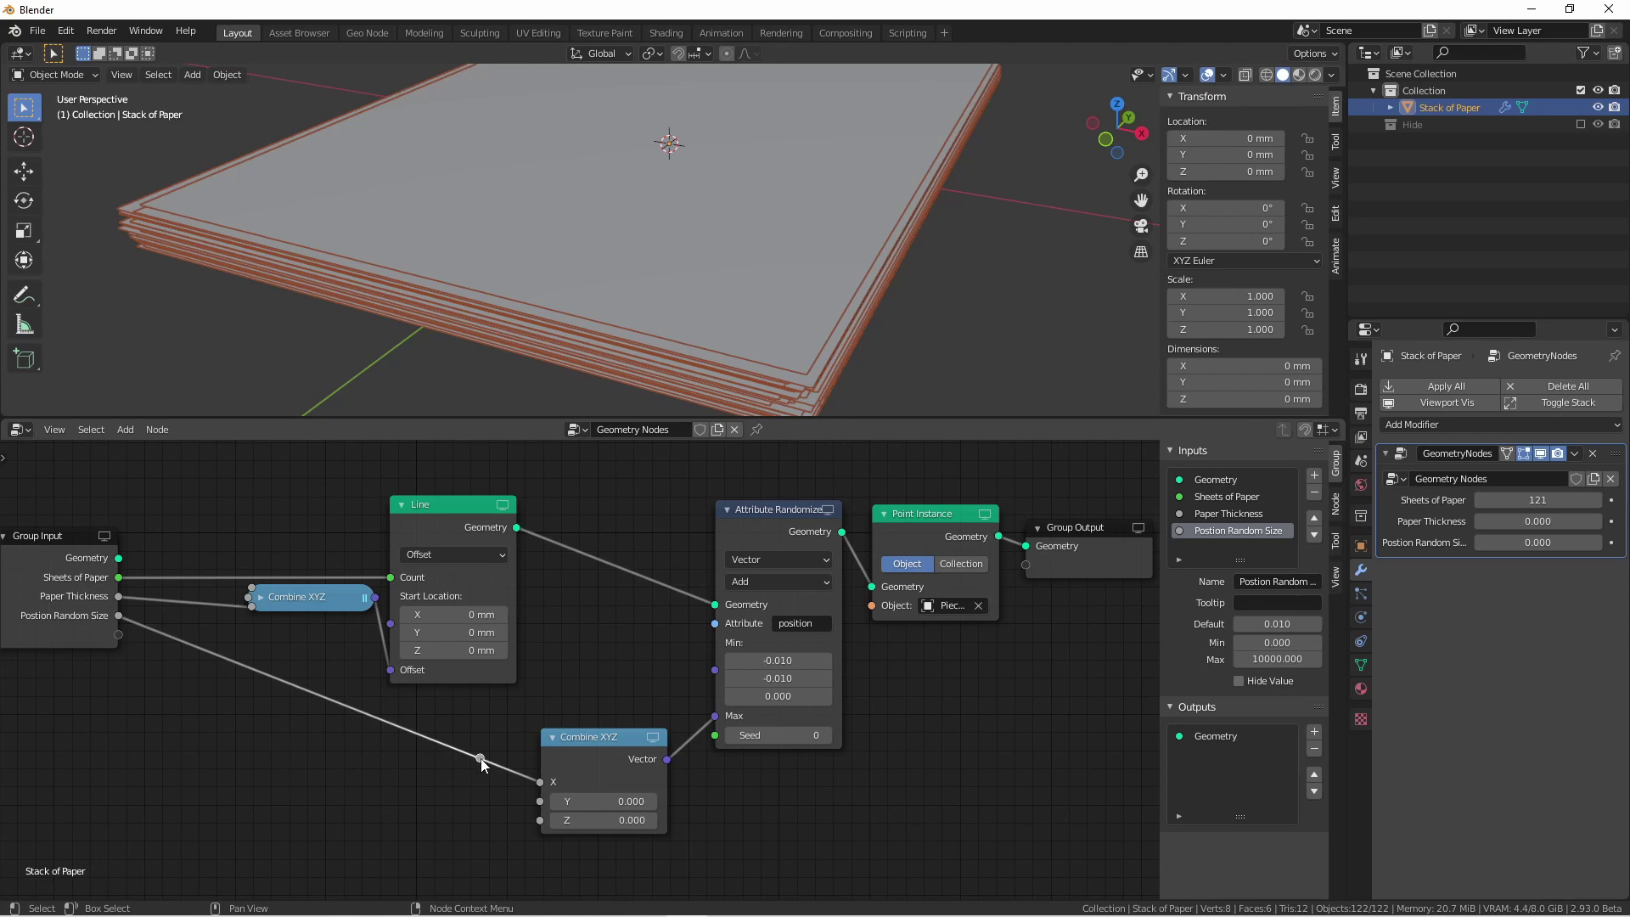
pyautogui.moveTo(480, 757); pyautogui.dragTo(537, 806)
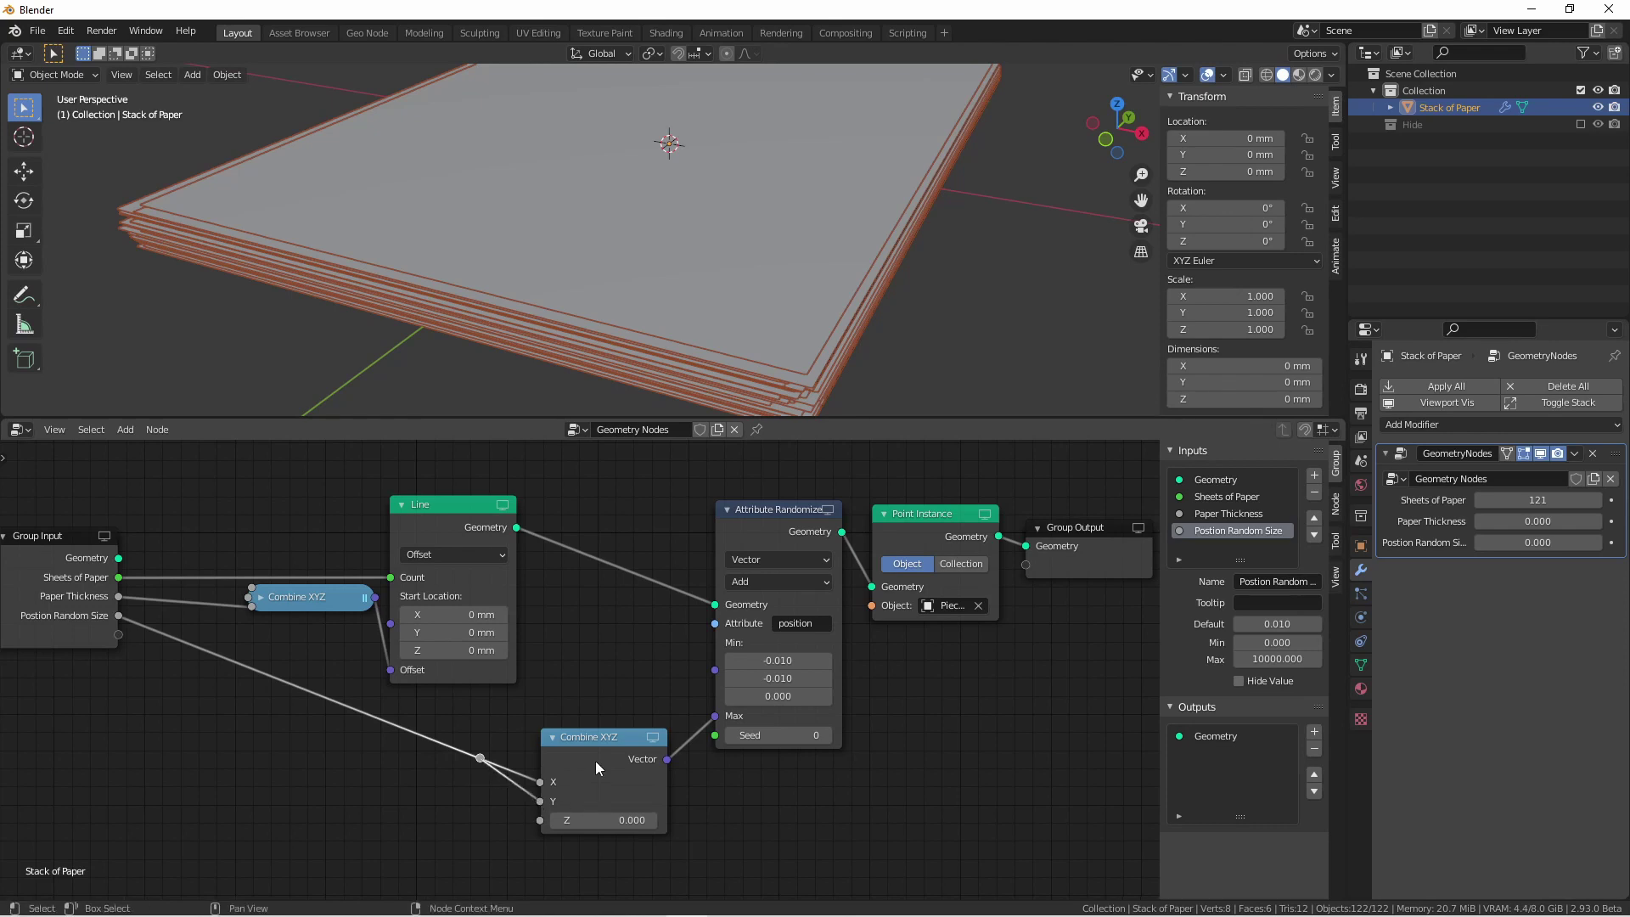
pyautogui.moveTo(593, 744); pyautogui.dragTo(630, 642, button='middle')
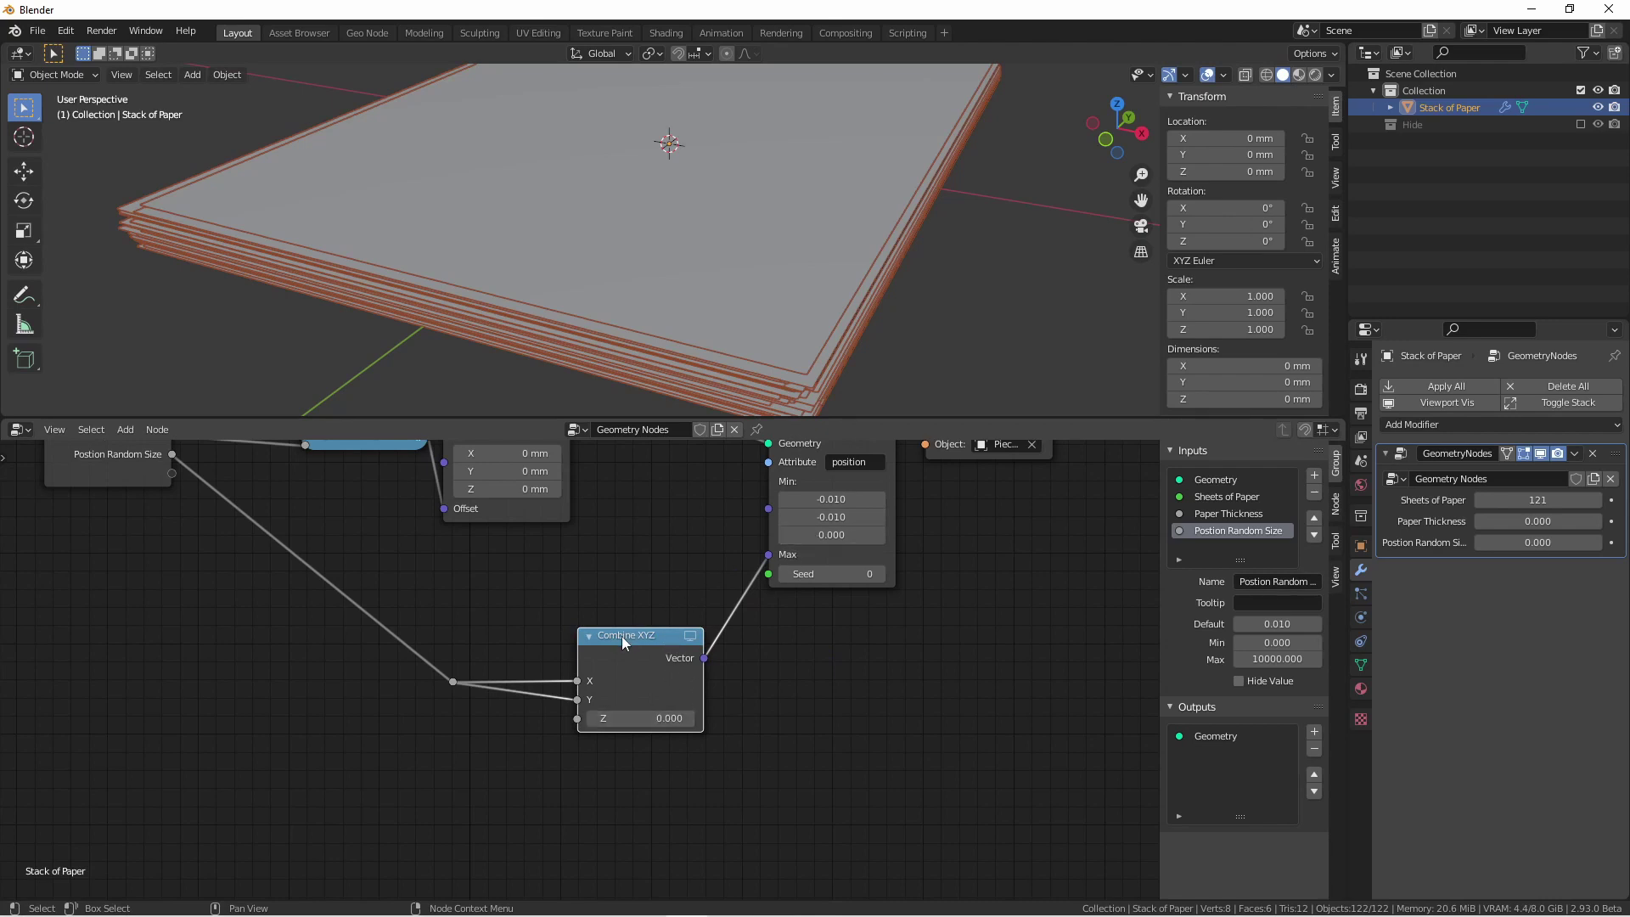
# Step: Duplicate the Combine XYZ node and add a Math node above the lower copy
pyautogui.hotkey('shift', 'd')
pyautogui.click(638, 535)
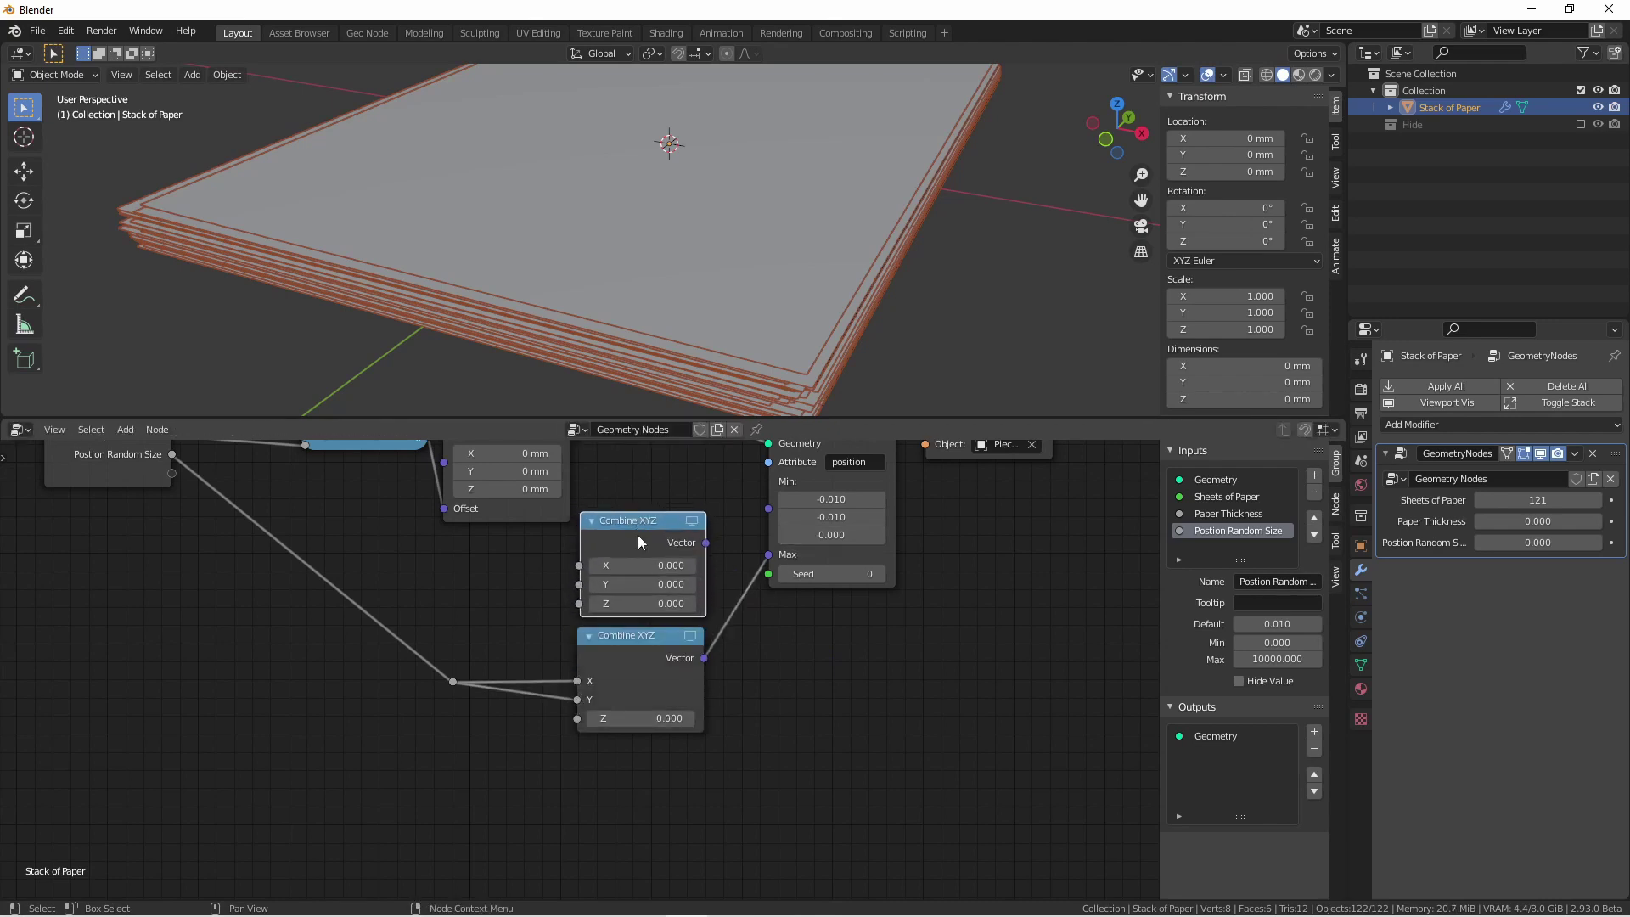
pyautogui.moveTo(638, 536); pyautogui.dragTo(781, 609, button='middle')
pyautogui.hotkey('shift', 'a')
pyautogui.moveTo(627, 680)
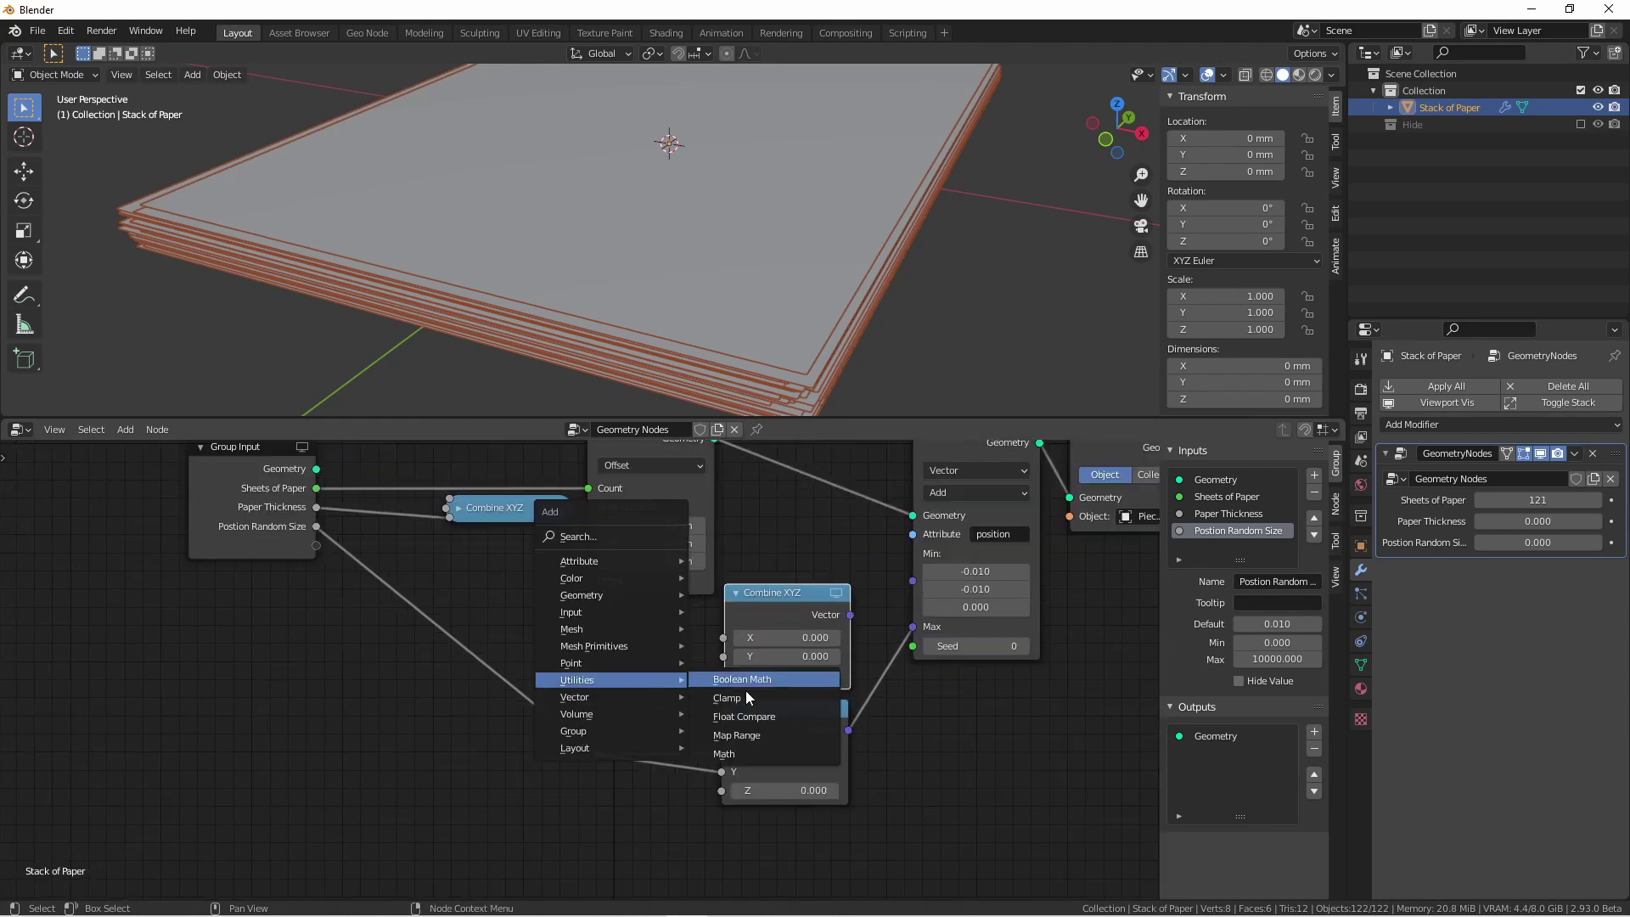
pyautogui.click(751, 751)
pyautogui.click(649, 611)
pyautogui.moveTo(594, 753); pyautogui.dragTo(587, 703)
# Step: Set the Math node to Multiply by -1 and feed the negated vector into the randomizer's Min
pyautogui.click(628, 658)
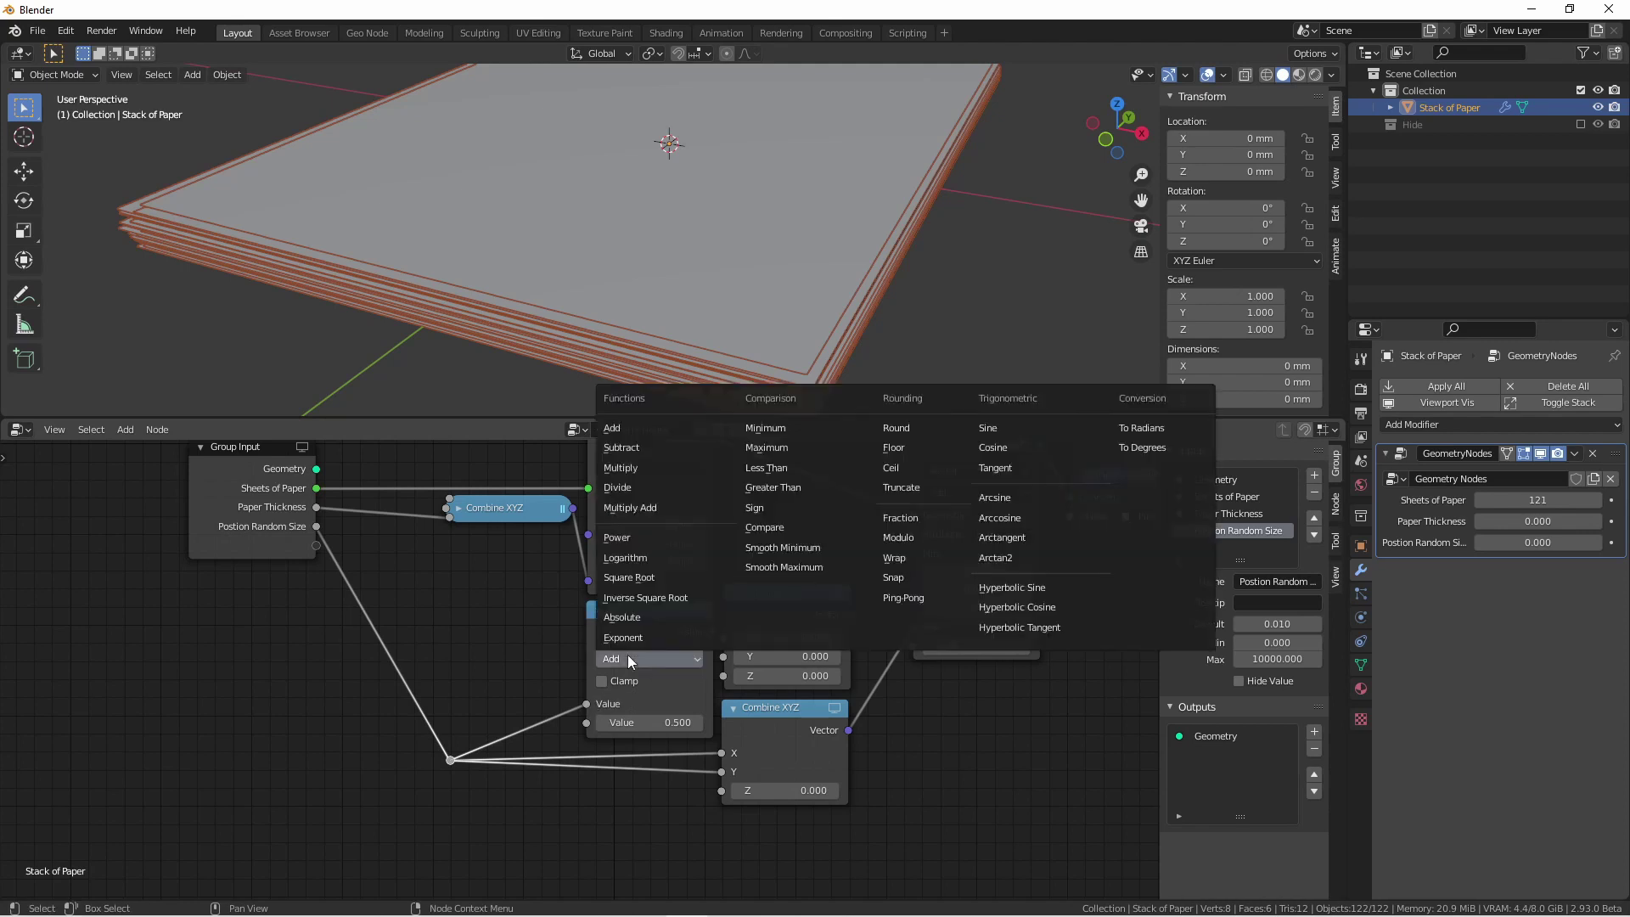
pyautogui.click(639, 468)
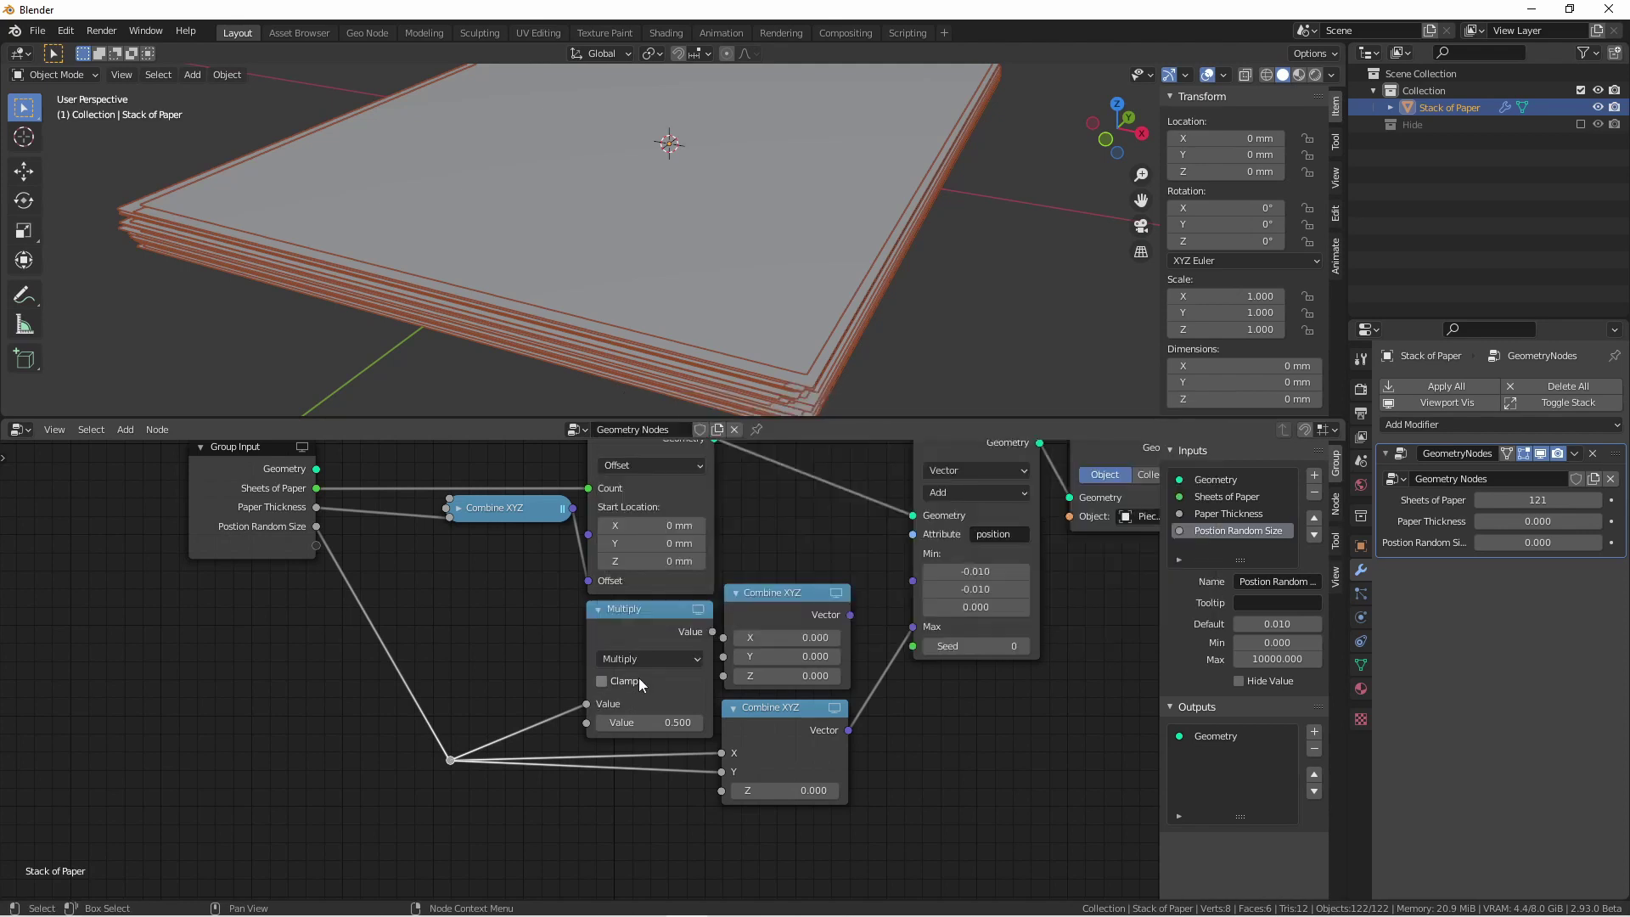
pyautogui.click(634, 720)
pyautogui.write('-1')
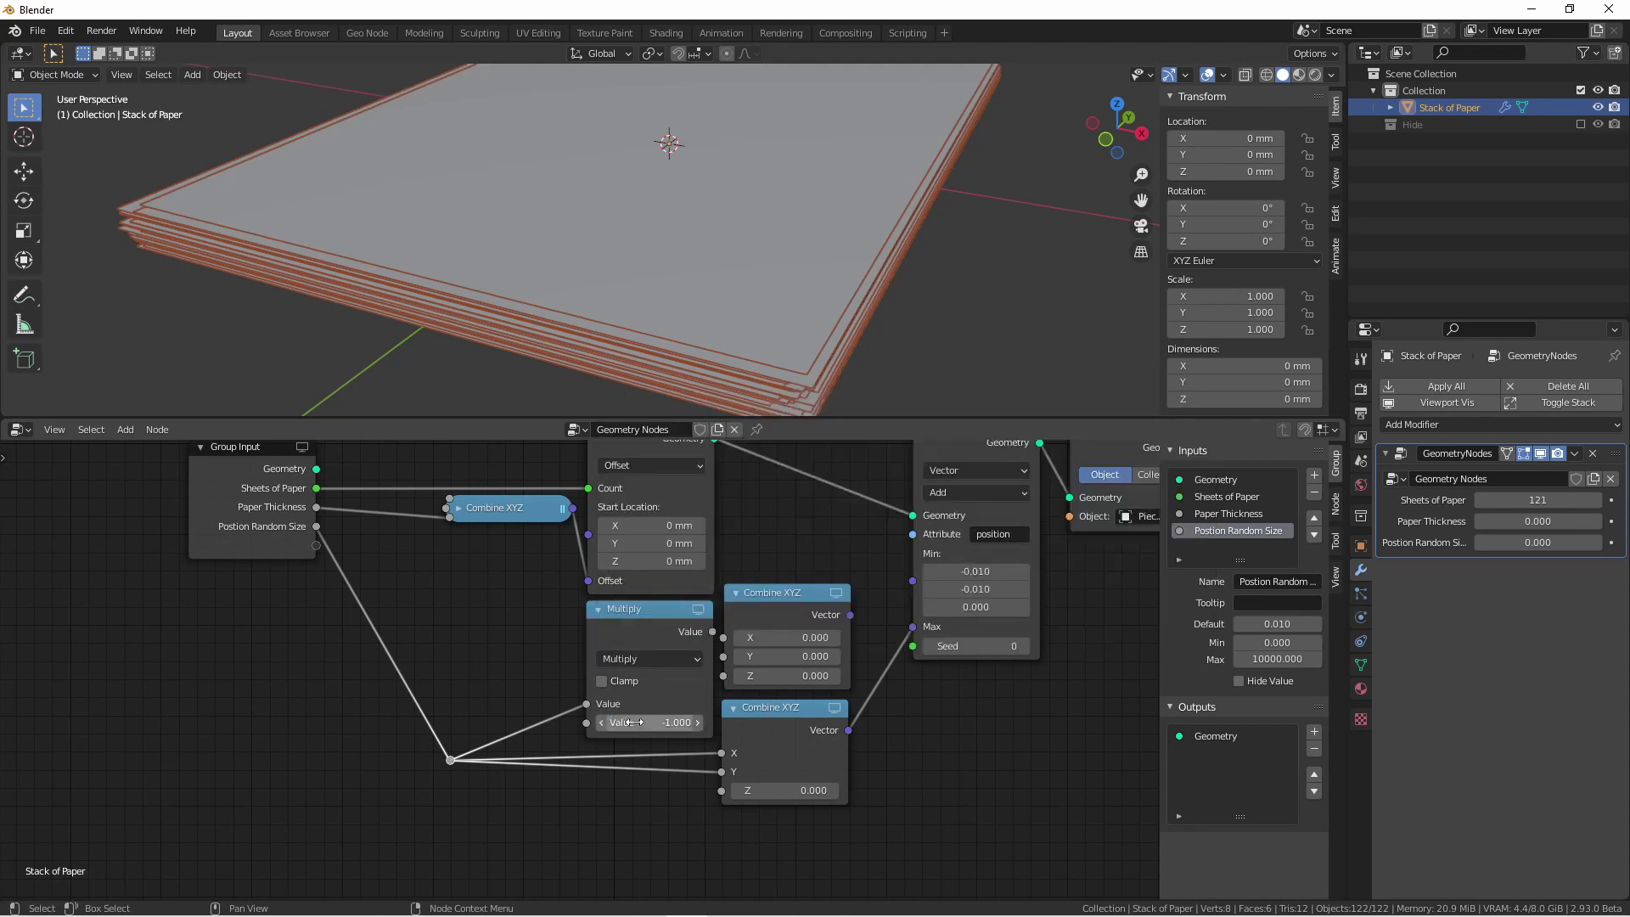
pyautogui.press('Return')
pyautogui.moveTo(655, 607); pyautogui.dragTo(723, 656)
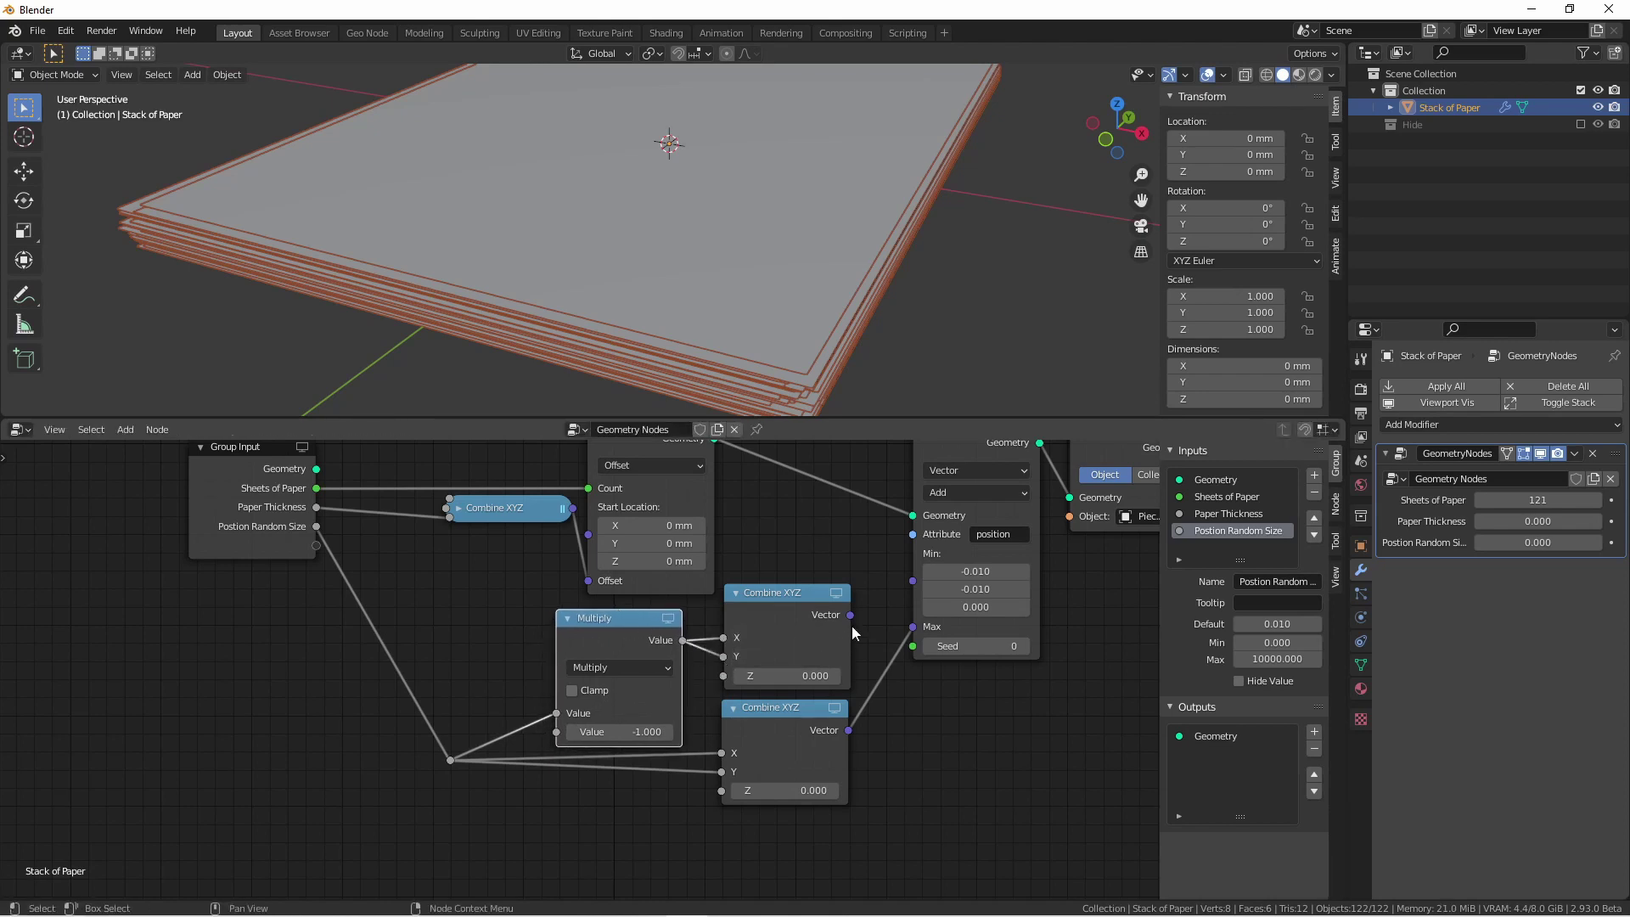
pyautogui.moveTo(850, 613); pyautogui.dragTo(915, 580)
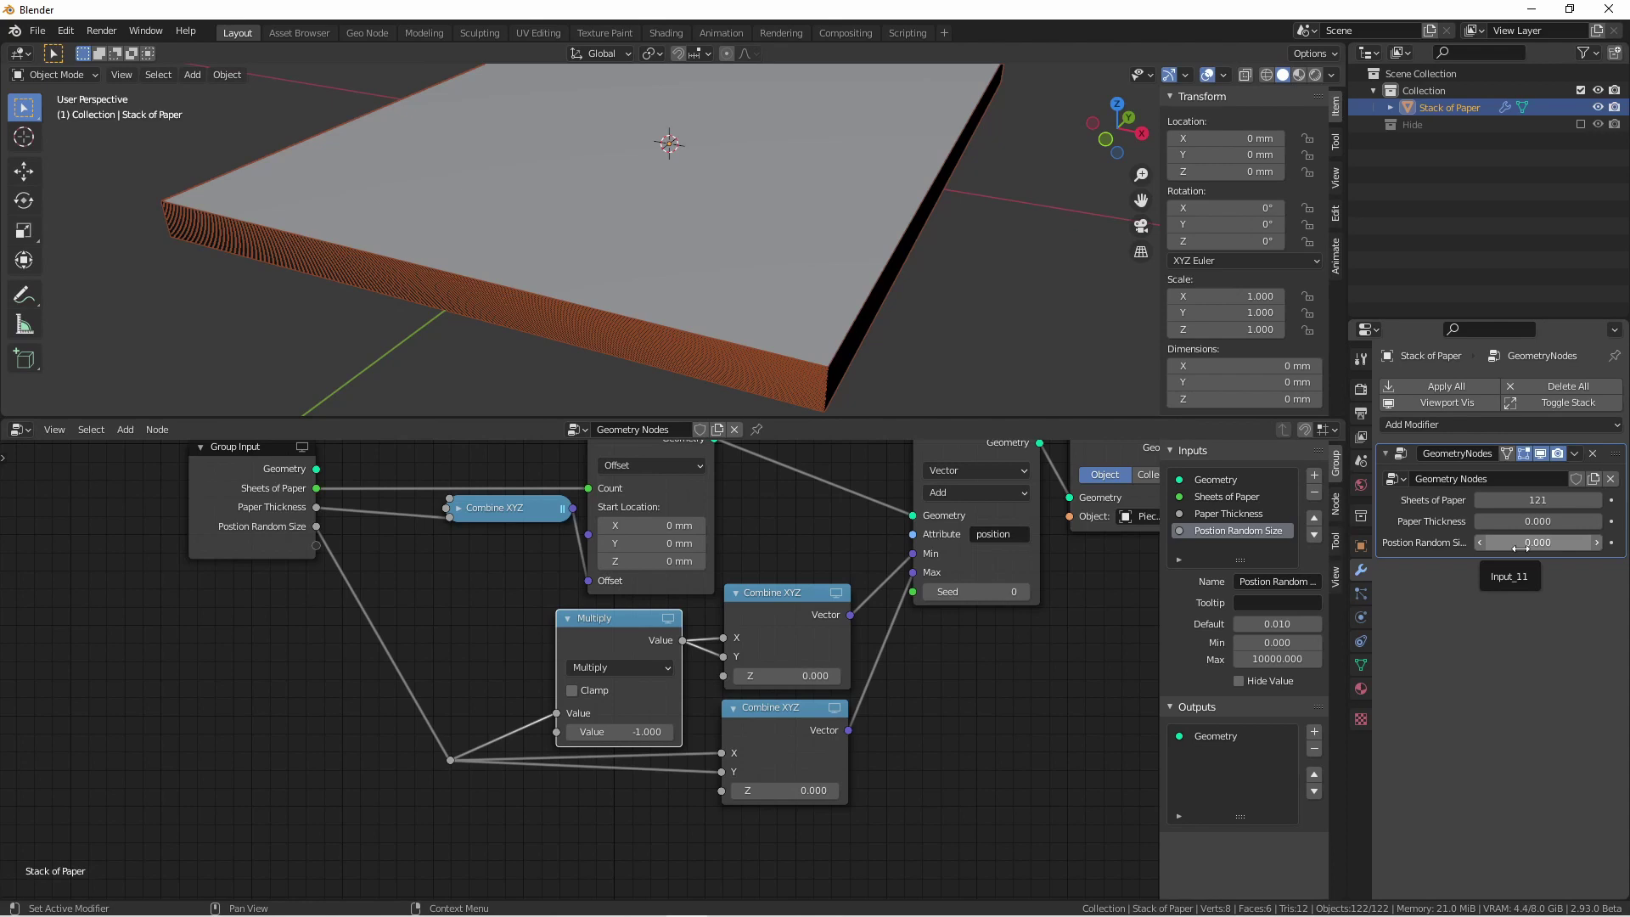
# Step: Adjust the Postion Random Size value on the modifier and view the whole stack
pyautogui.moveTo(1503, 549)
pyautogui.mouseDown()
pyautogui.moveTo(1538, 543)
pyautogui.moveTo(1513, 543)
pyautogui.mouseUp()
pyautogui.scroll(-5, 772, 314)
pyautogui.moveTo(772, 314); pyautogui.dragTo(600, 299, button='middle')
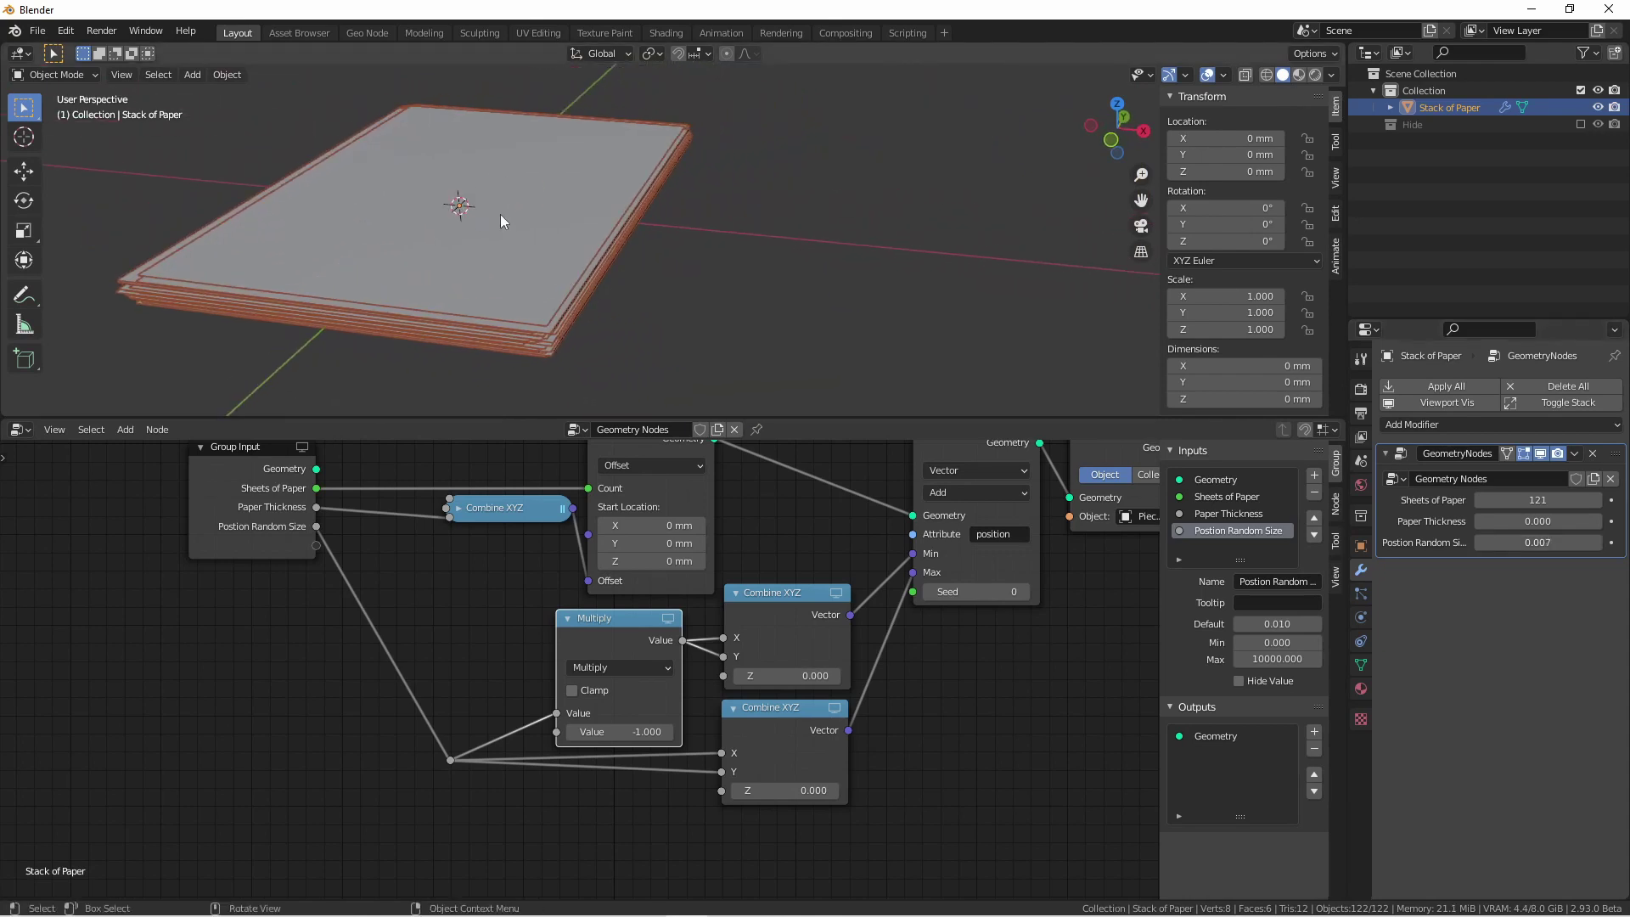
# Step: Duplicate the paper stack as Stack of Paper.001, placed 233.17 mm along X
pyautogui.hotkey('shift', 'd')
pyautogui.press('x')
pyautogui.click(818, 341)
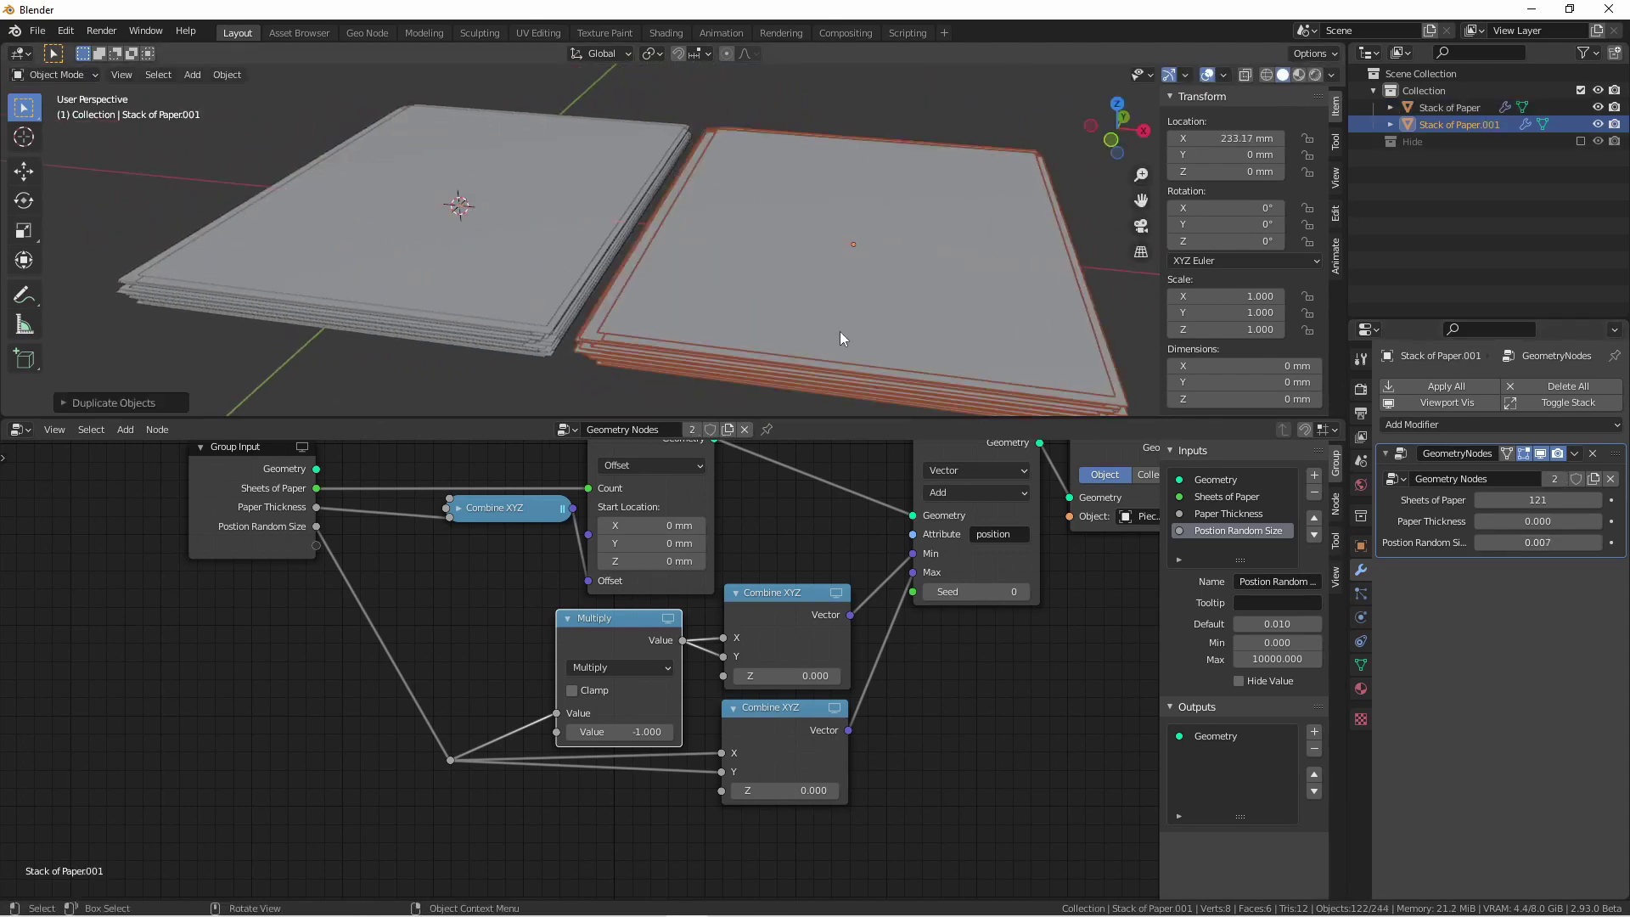
pyautogui.click(639, 388)
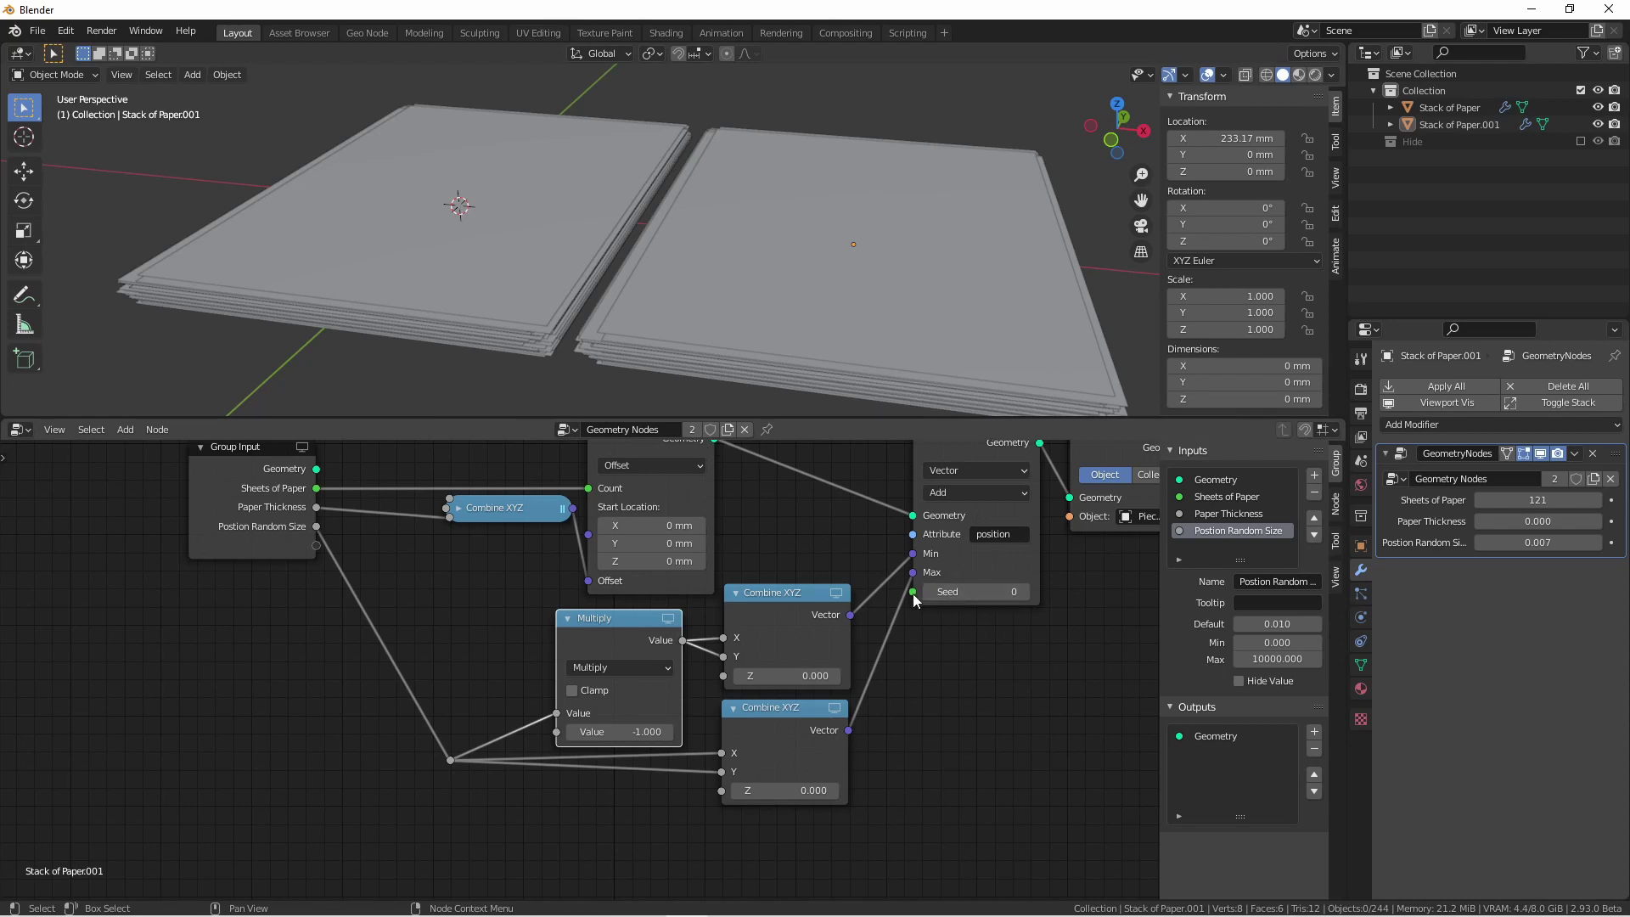
# Step: Expose the randomizer's Seed as a group input and give Stack of Paper.001 seed 5
pyautogui.moveTo(913, 592); pyautogui.dragTo(315, 545)
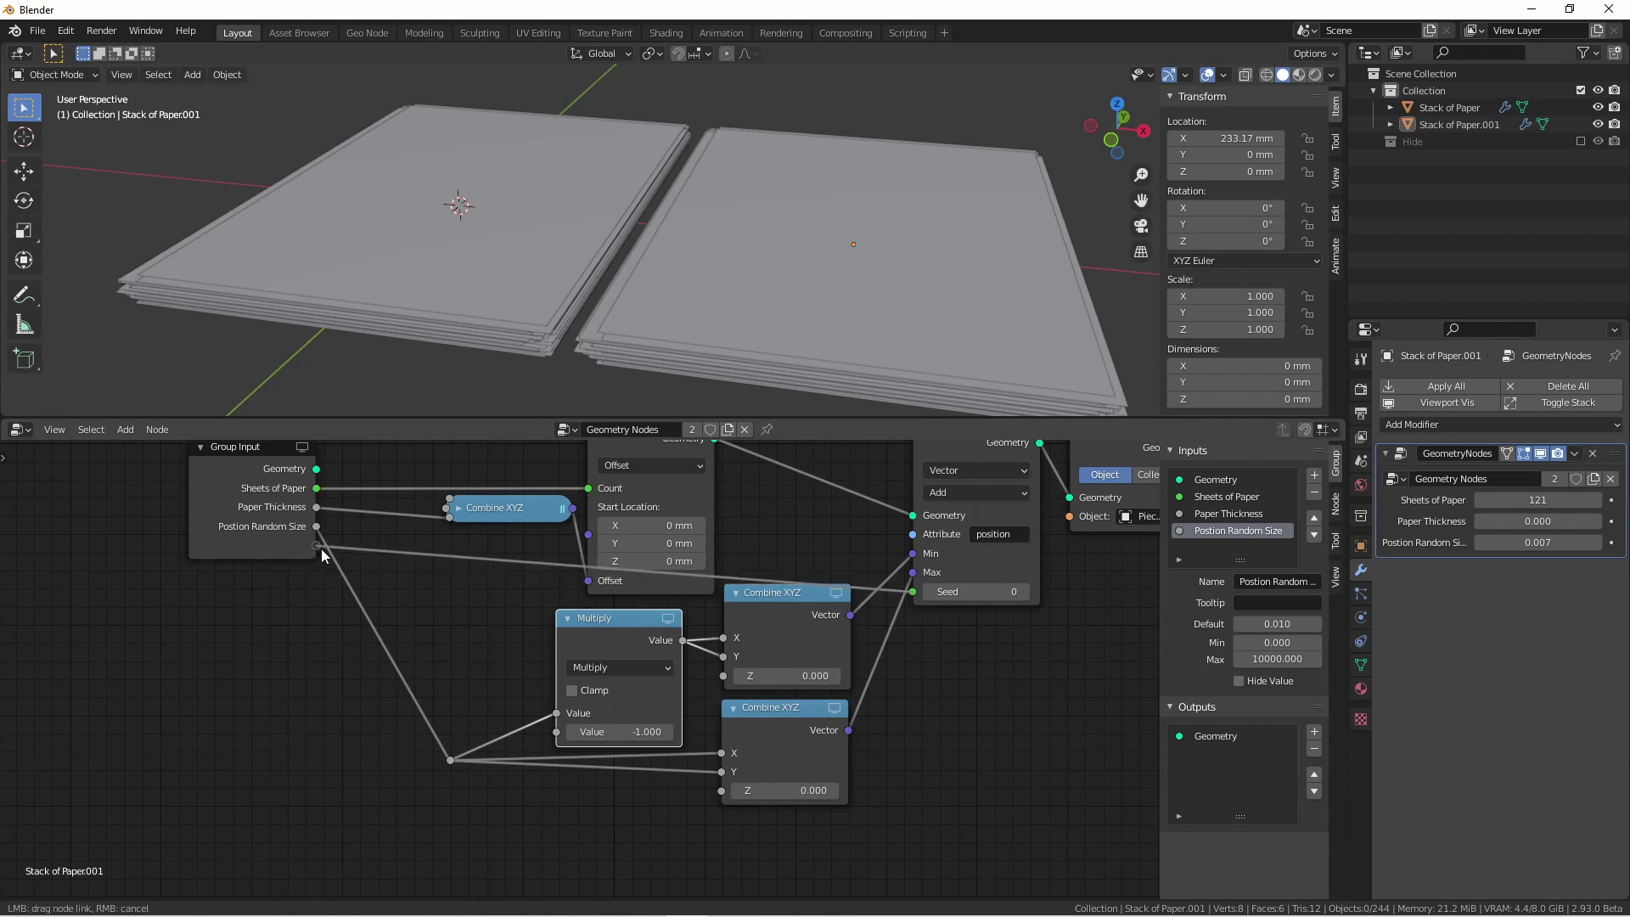
pyautogui.click(653, 326)
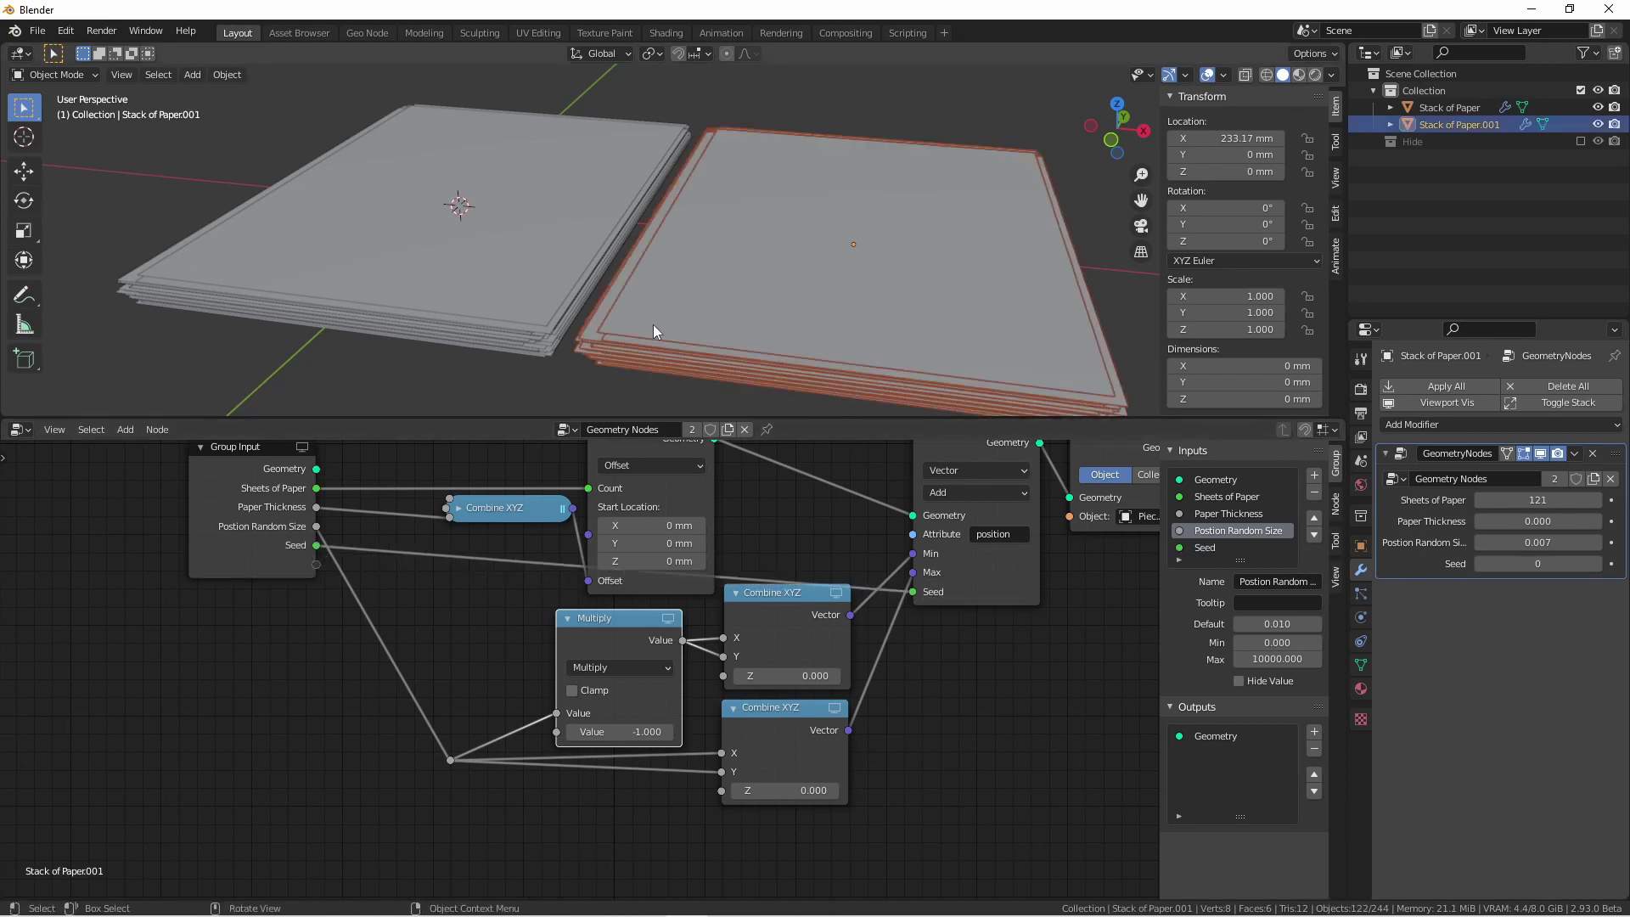
pyautogui.click(1595, 564)
pyautogui.click(1596, 563)
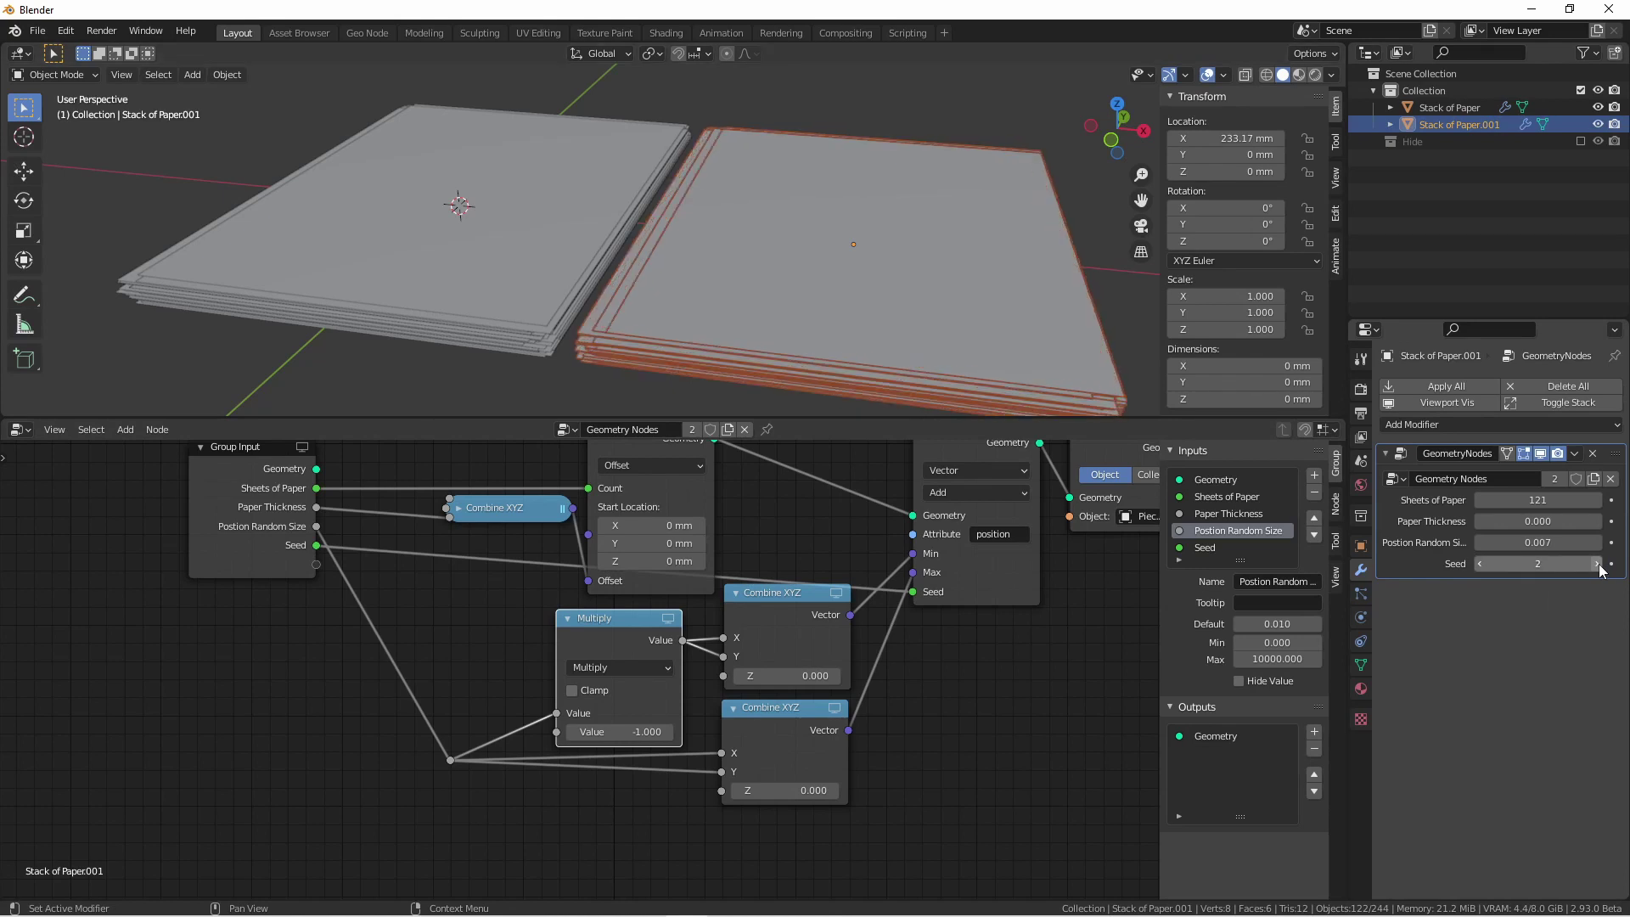
pyautogui.click(1595, 564)
pyautogui.click(1596, 563)
pyautogui.click(1595, 563)
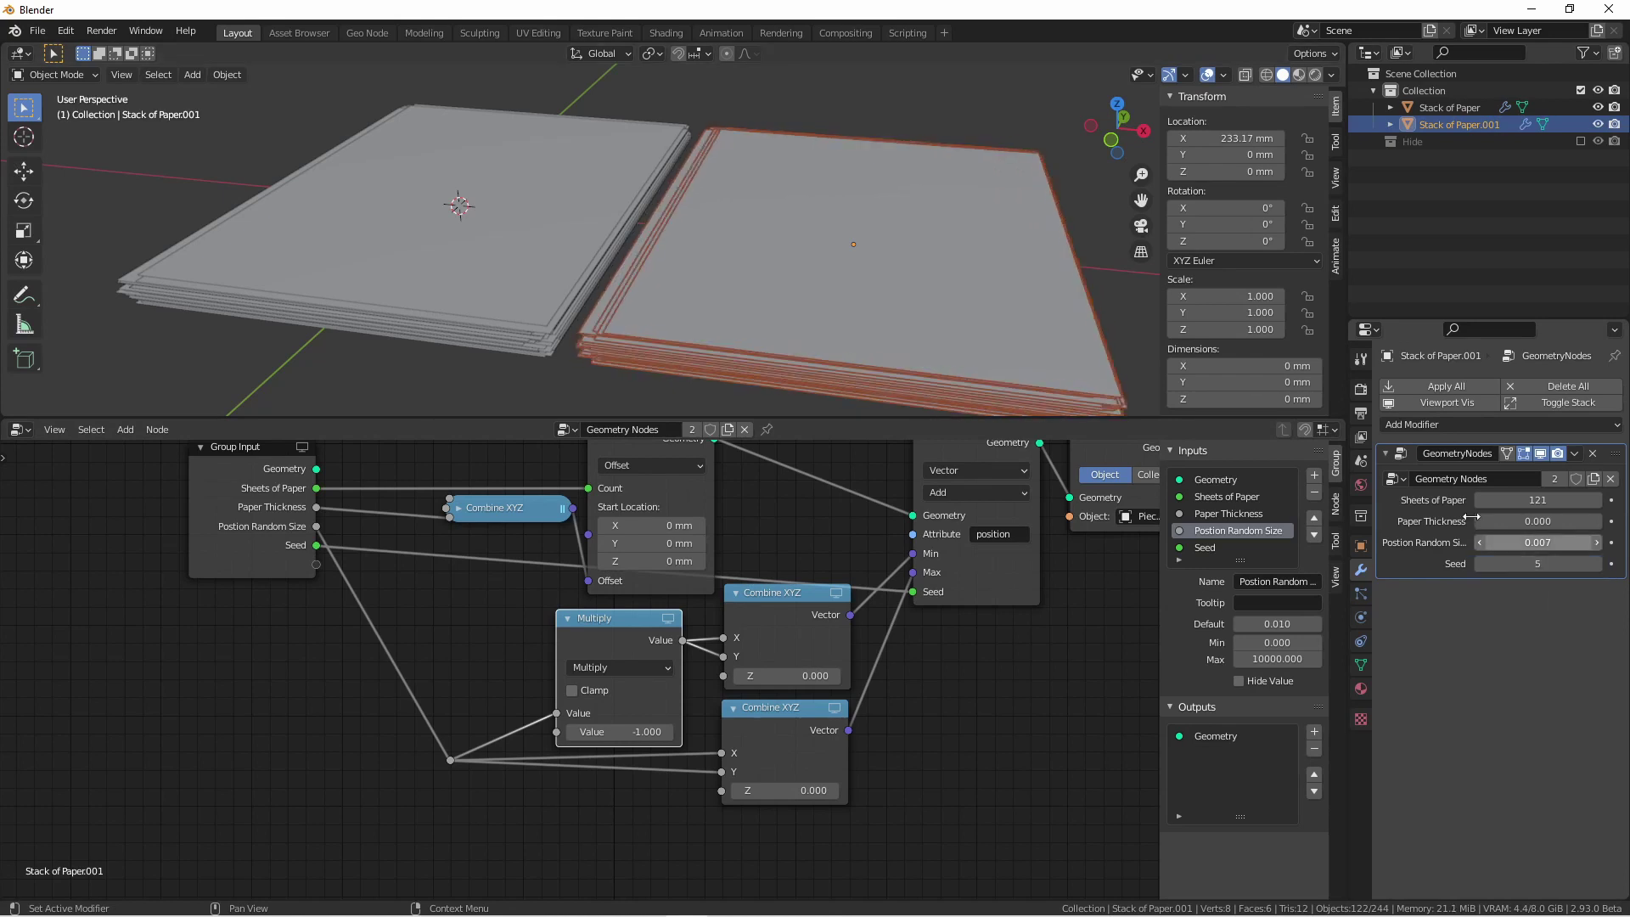
pyautogui.click(630, 384)
# Step: Collapse the Multiply and Combine XYZ nodes and tidy their placement and reroute points
pyautogui.scroll(-3, 767, 562)
pyautogui.press('h')
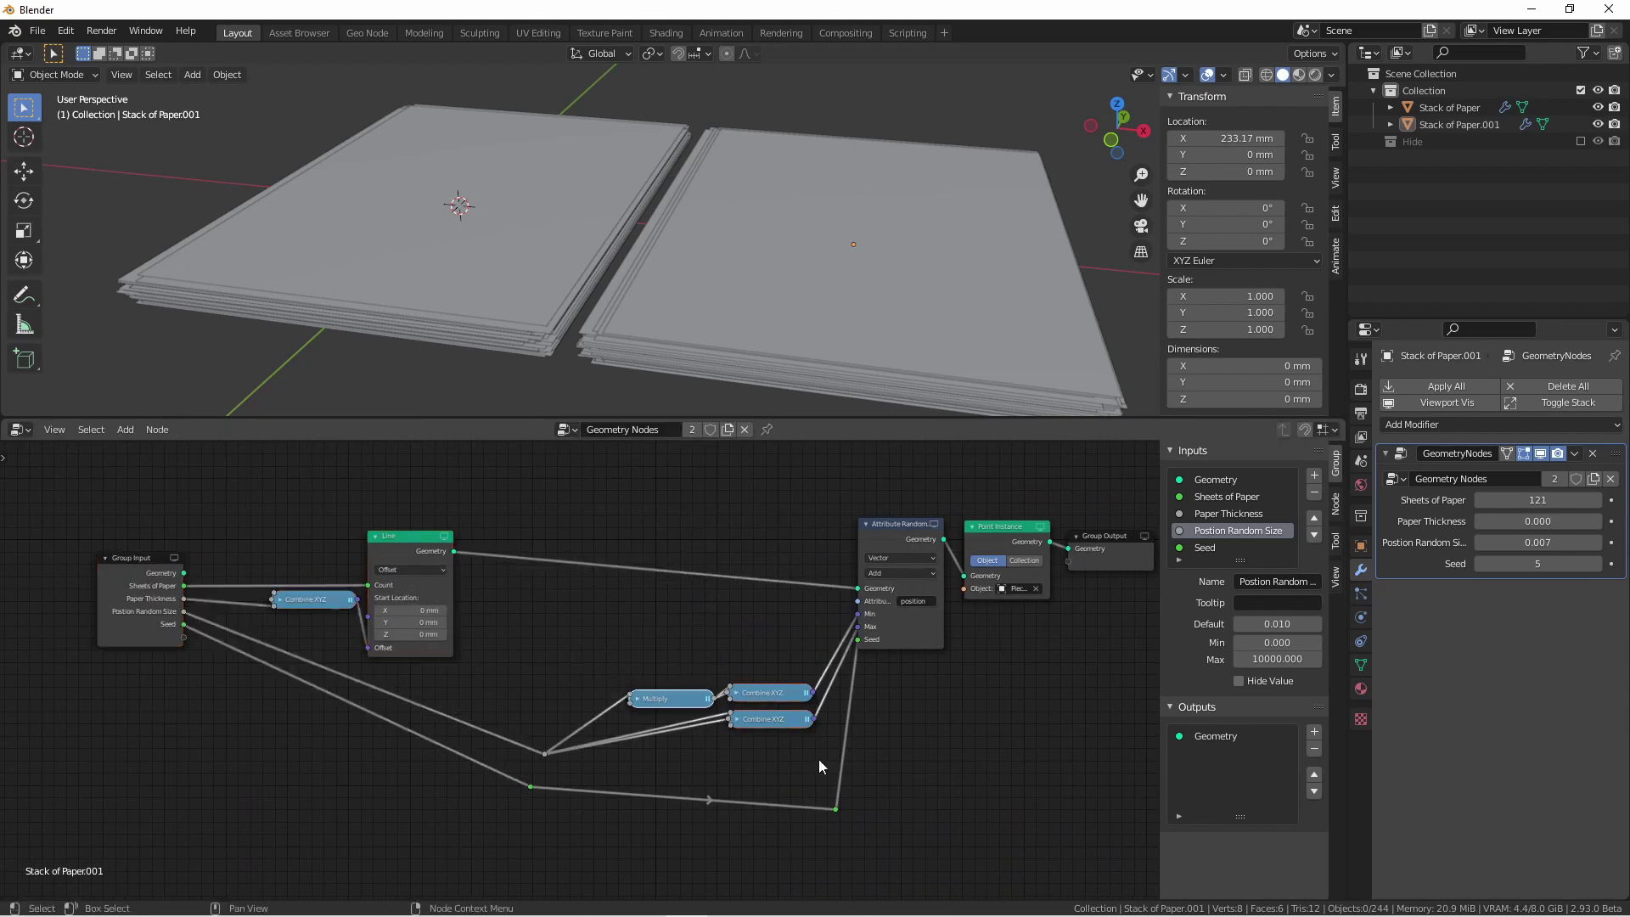
pyautogui.moveTo(796, 713); pyautogui.dragTo(819, 631)
pyautogui.moveTo(562, 764); pyautogui.dragTo(658, 662)
pyautogui.press('g')
pyautogui.press('x')
pyautogui.press('Escape')
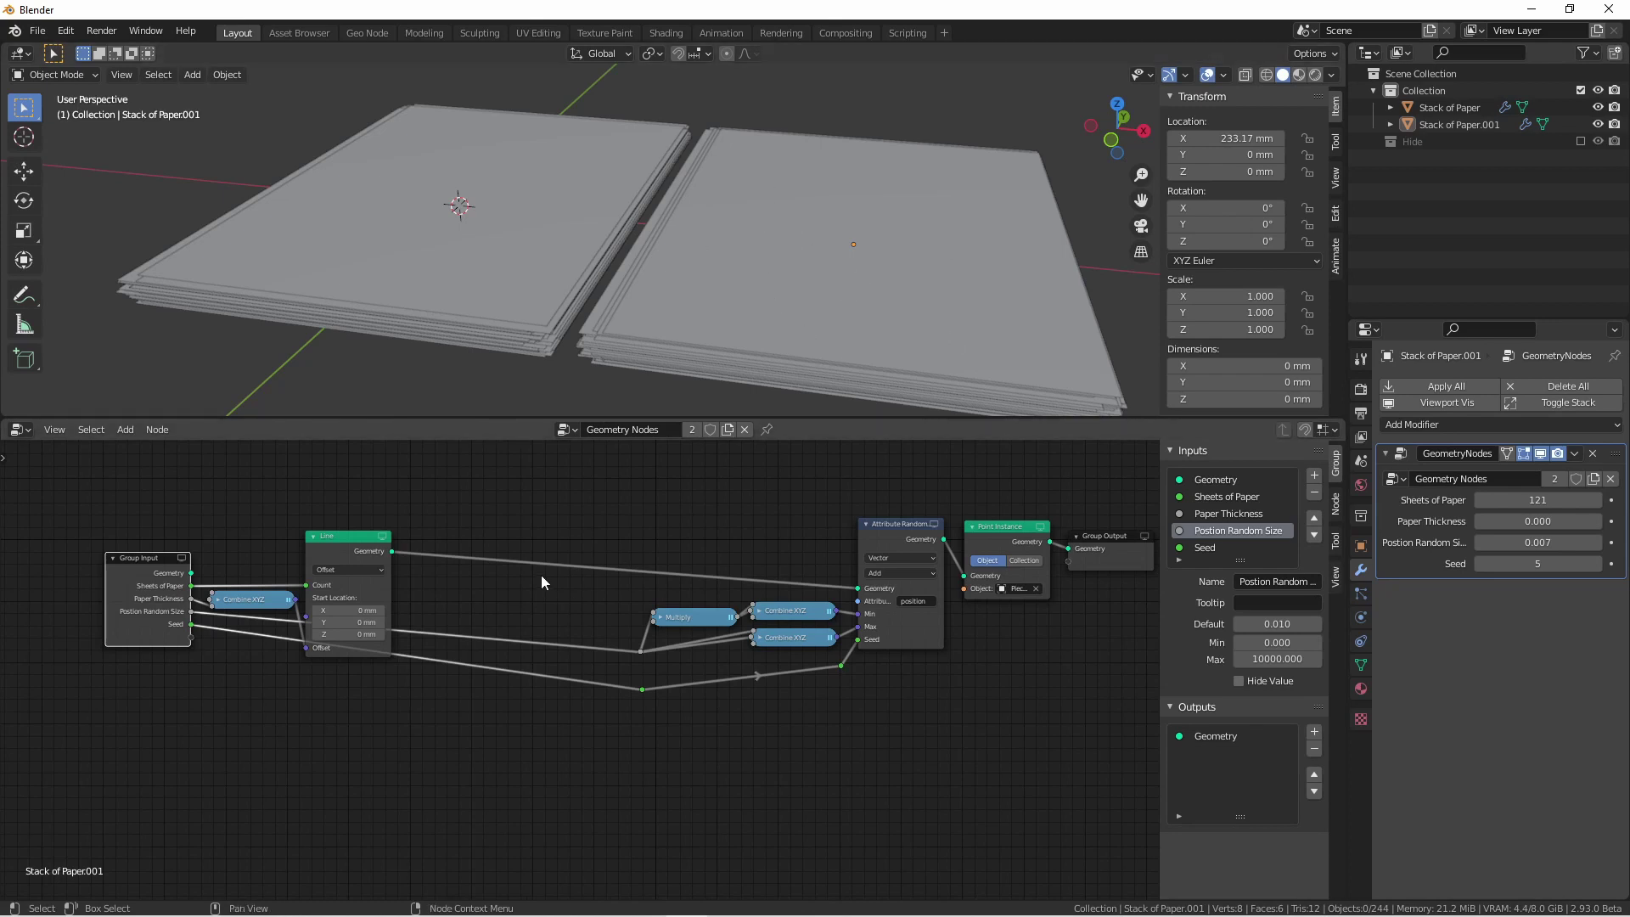
# Step: Duplicate the Attribute Randomize node into the Line output link and reposition it
pyautogui.scroll(2, 577, 579)
pyautogui.hotkey('shift', 'a')
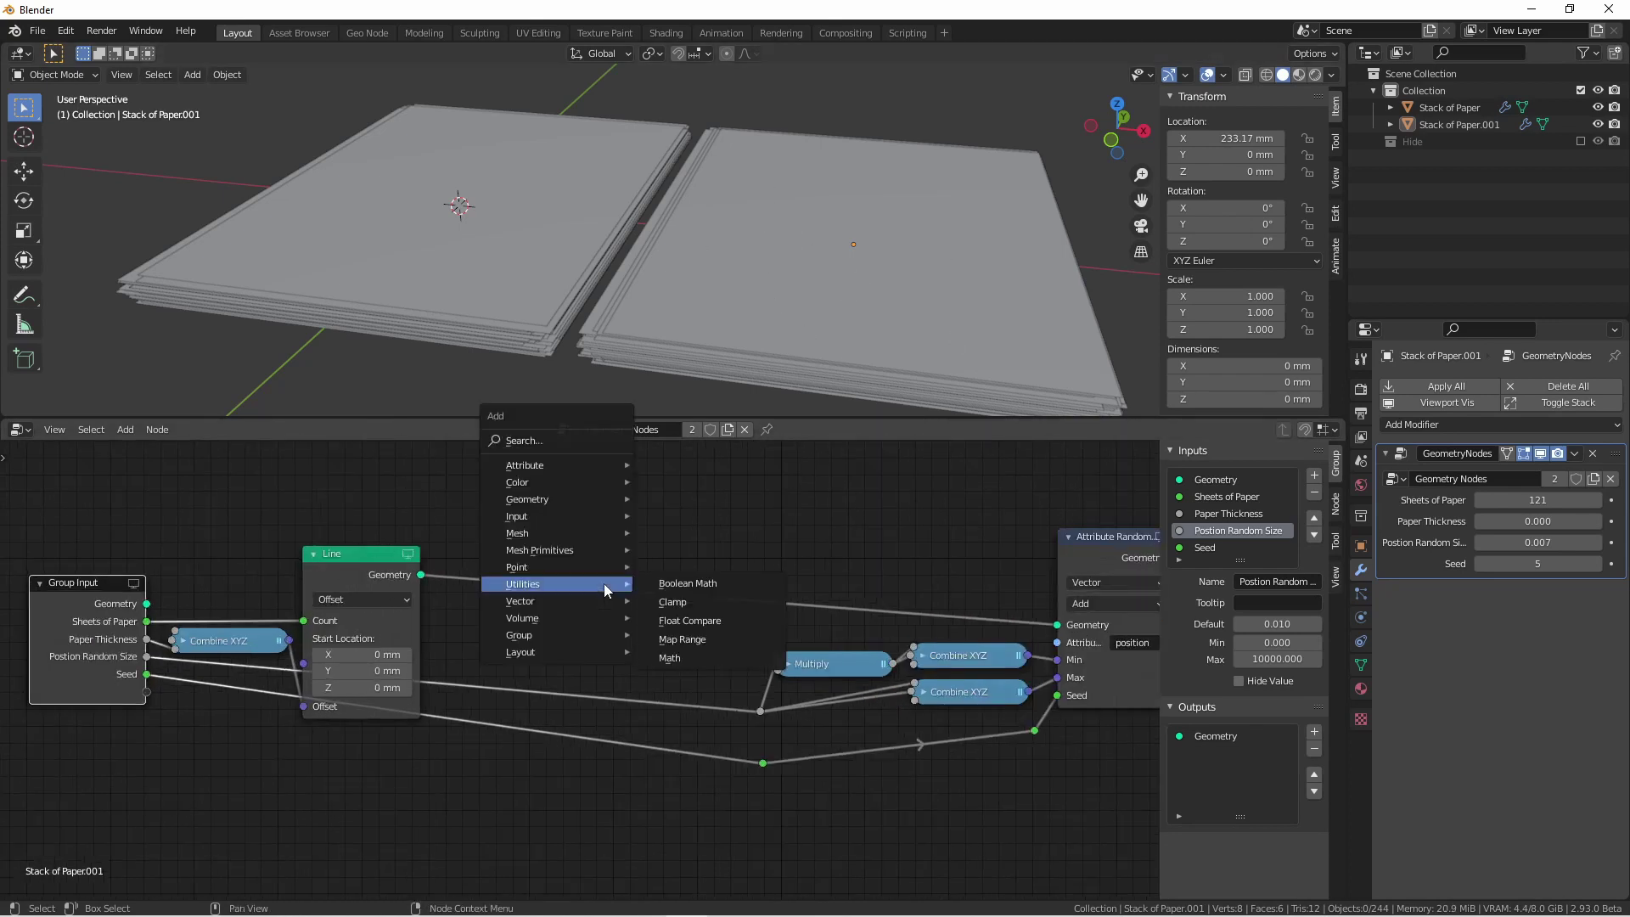
pyautogui.click(1083, 546)
pyautogui.hotkey('shift', 'd')
pyautogui.click(653, 858)
pyautogui.moveTo(673, 458); pyautogui.dragTo(742, 582, button='middle')
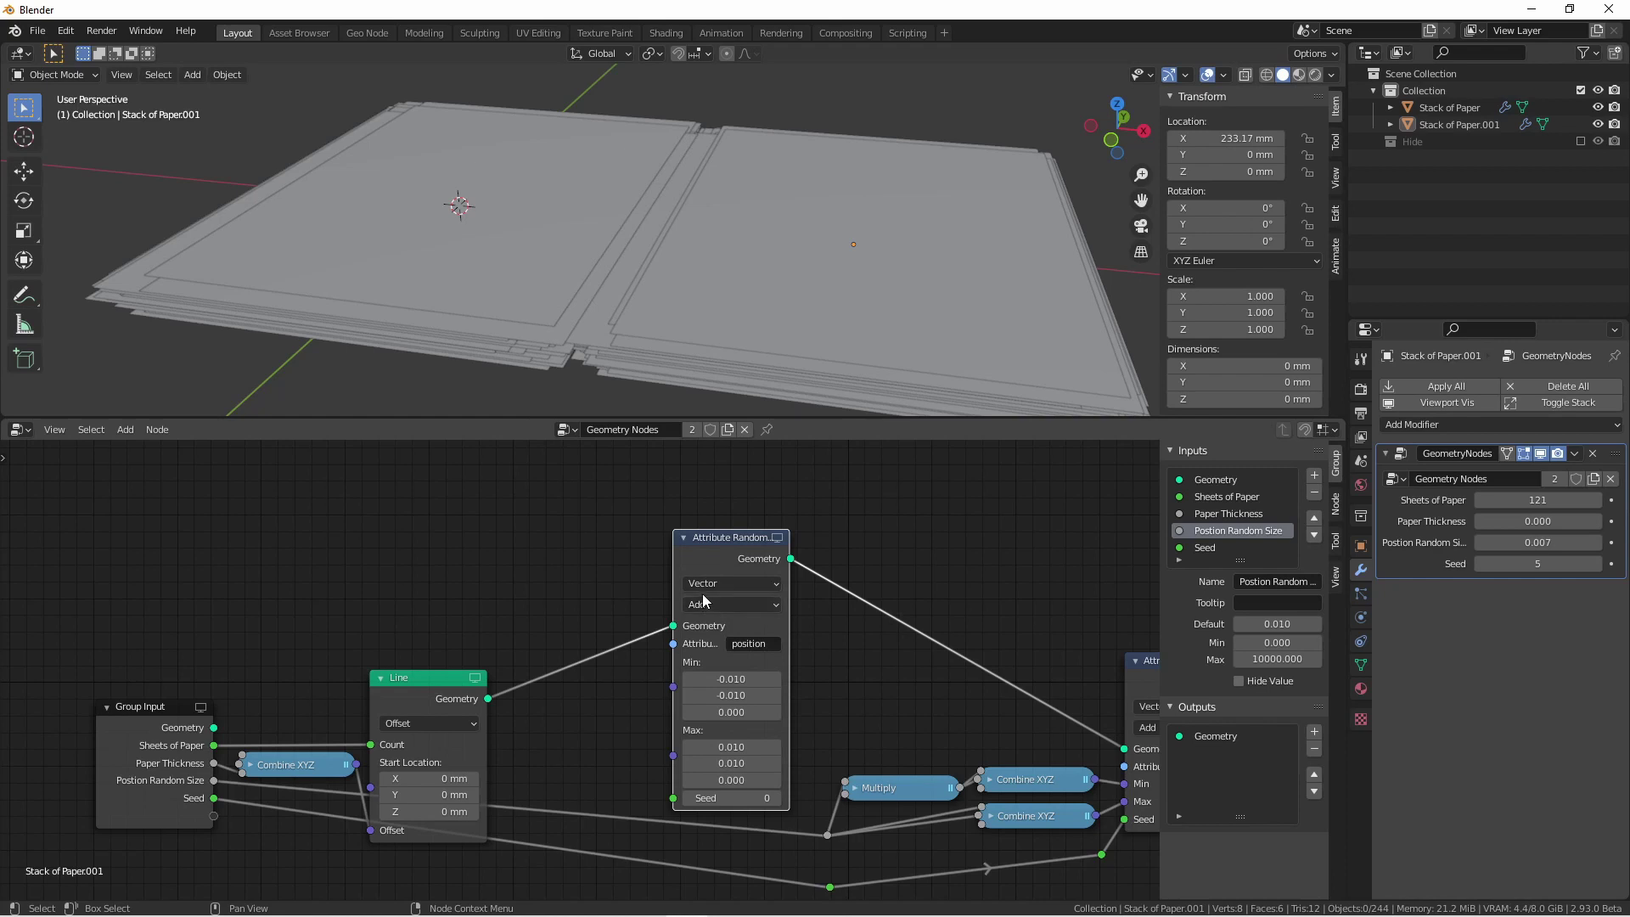
pyautogui.click(751, 644)
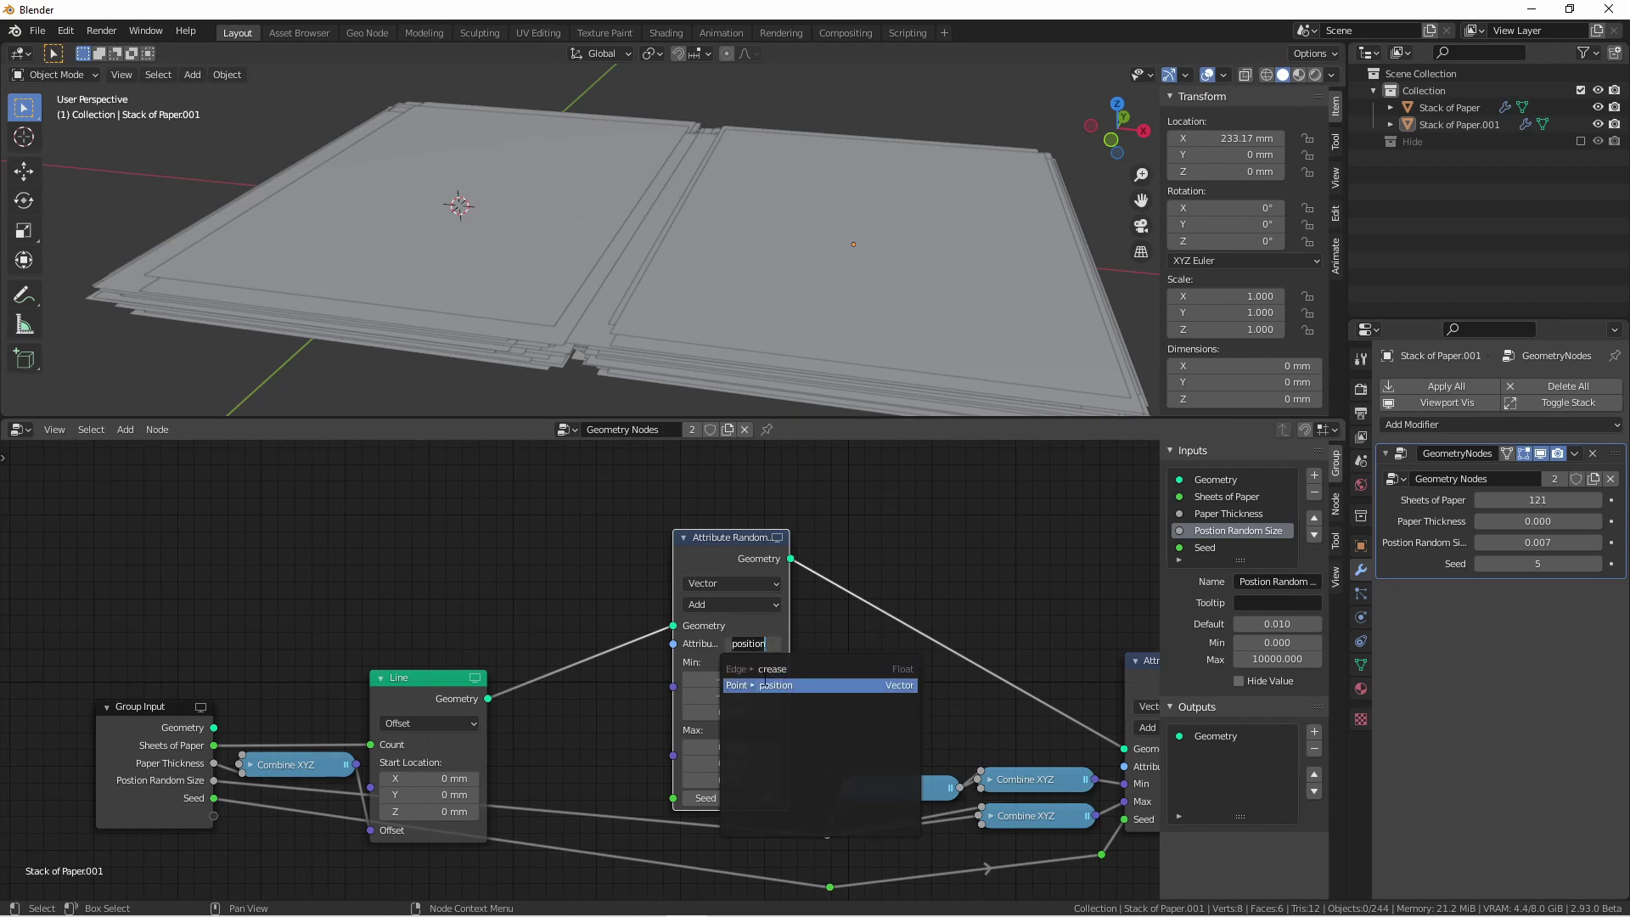
pyautogui.press('Escape')
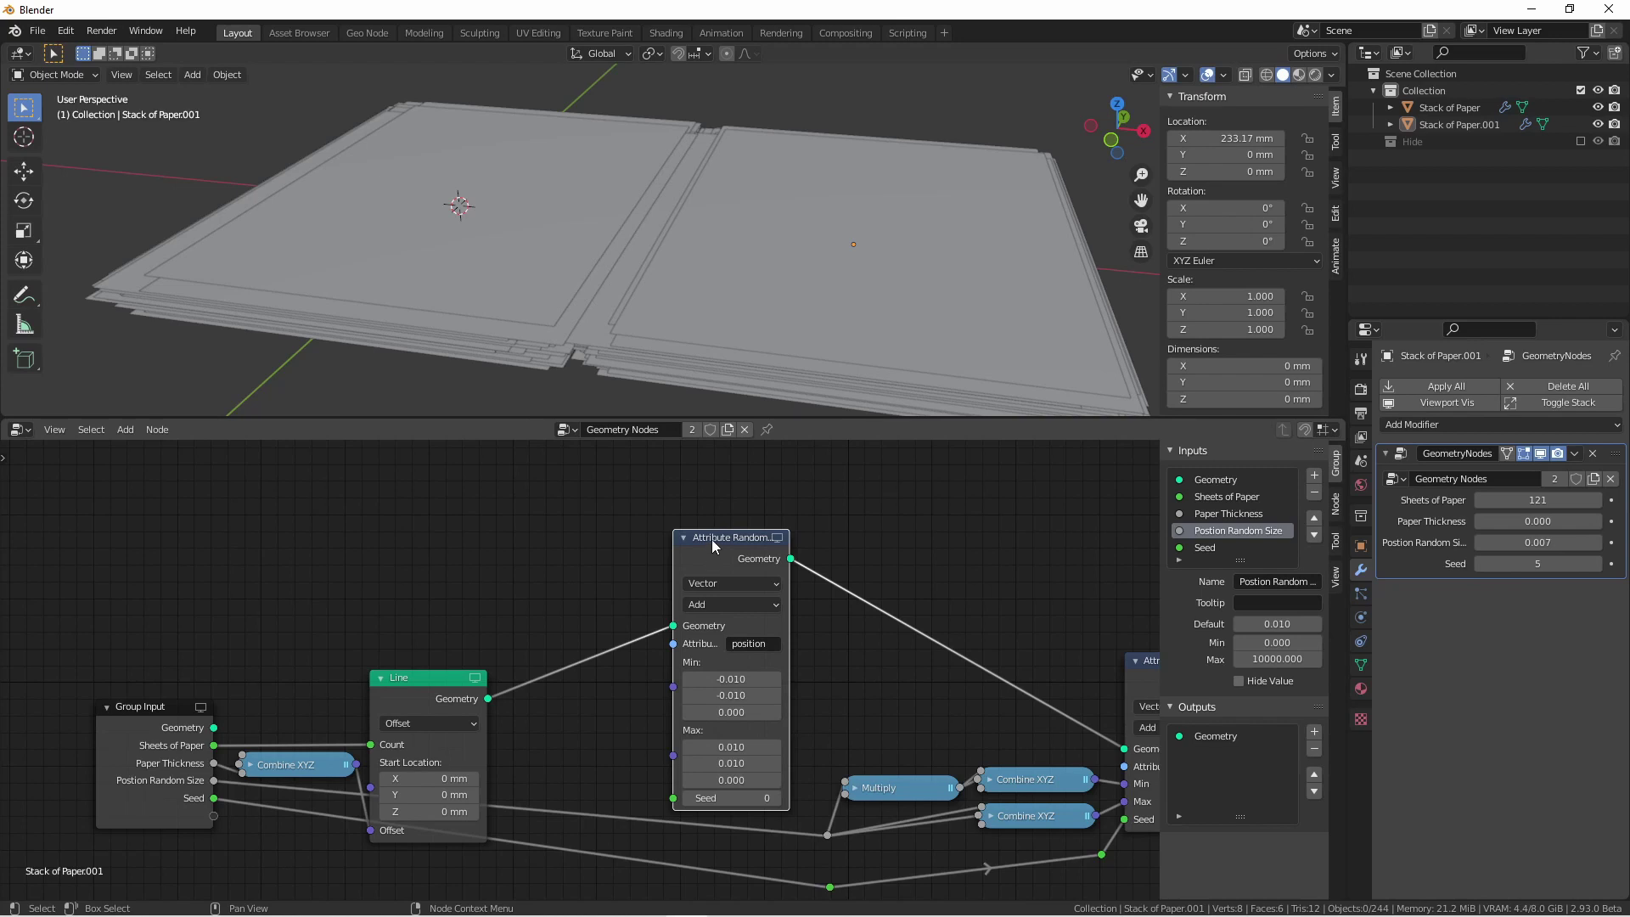
pyautogui.moveTo(711, 538); pyautogui.dragTo(822, 480)
# Step: Insert a collapsed Point Rotate node between Line and the new randomizer
pyautogui.hotkey('shift', 'a')
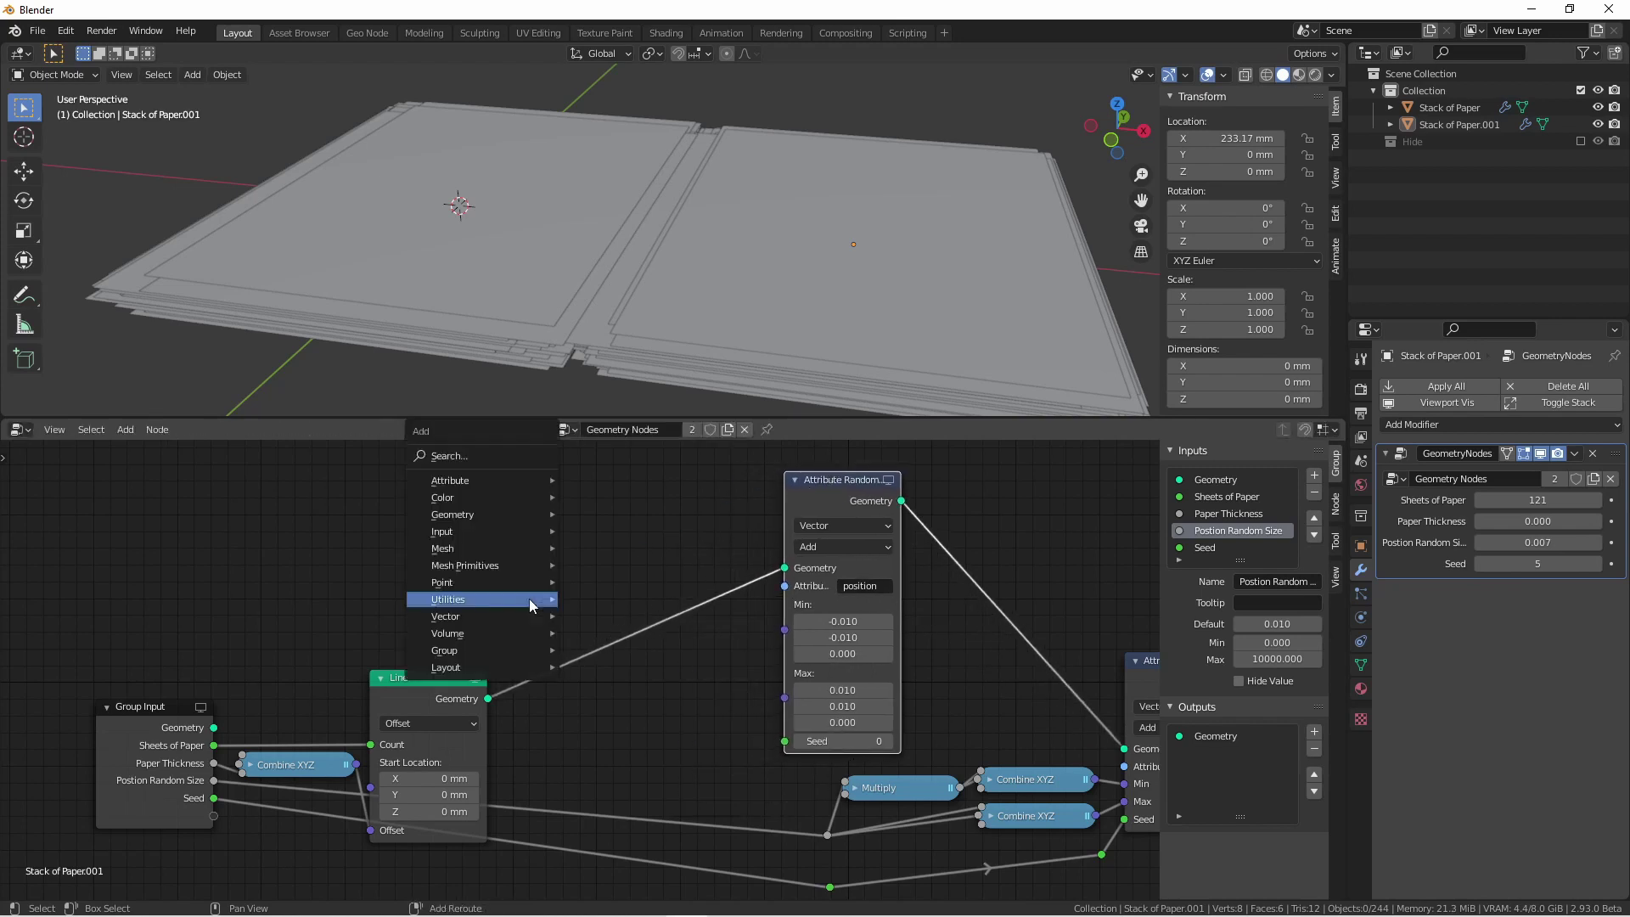
pyautogui.moveTo(505, 582)
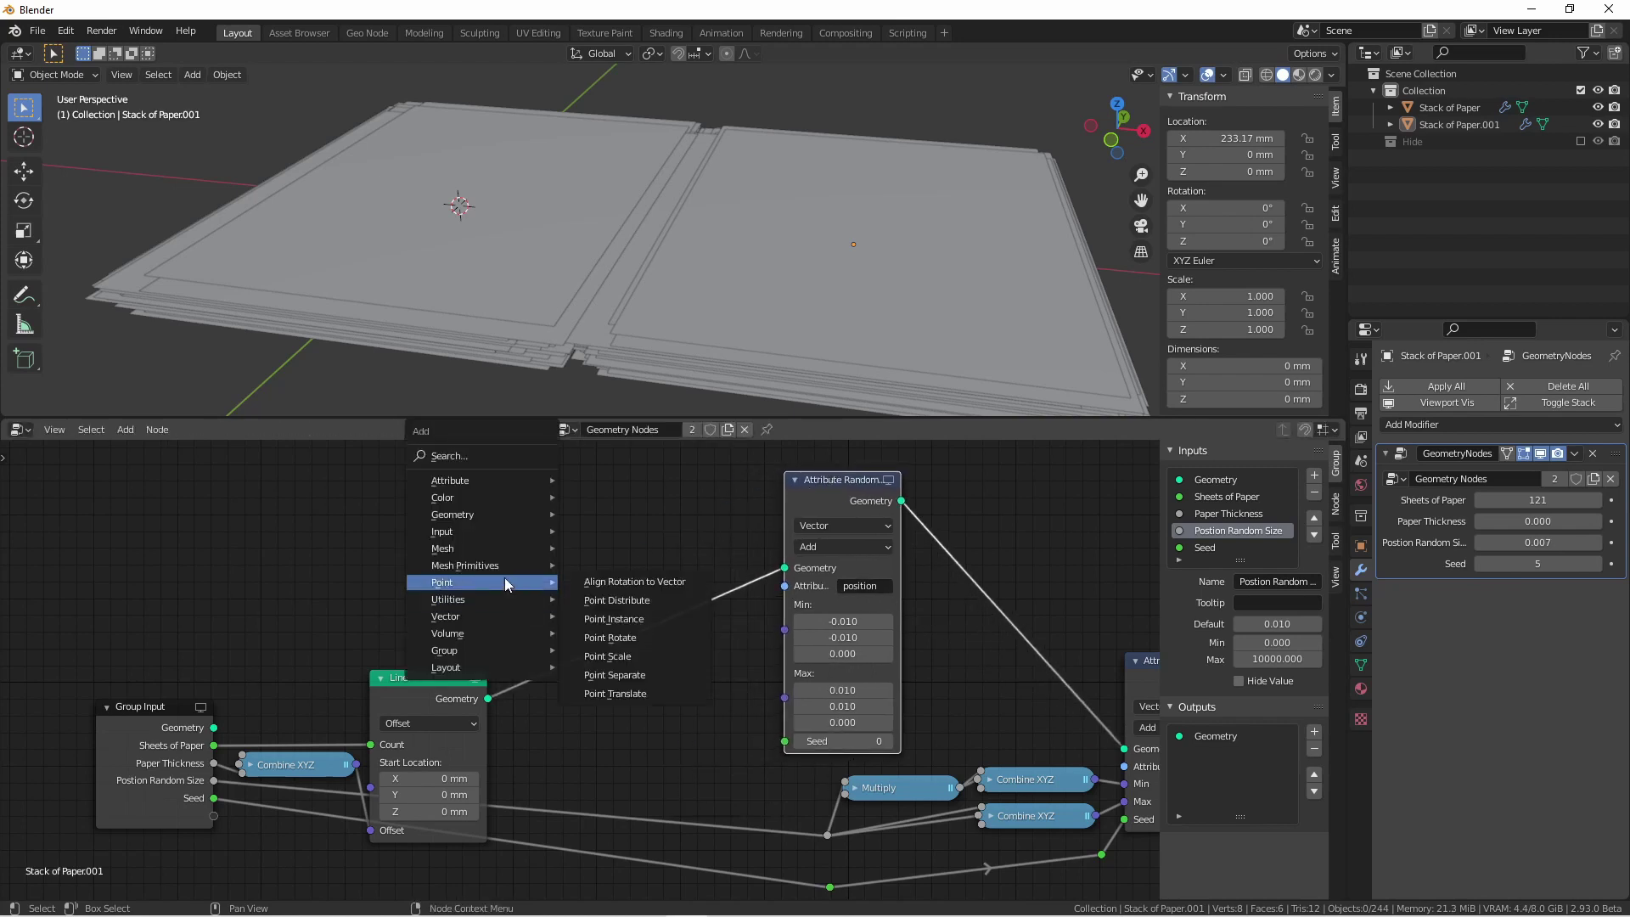
pyautogui.click(649, 636)
pyautogui.click(609, 546)
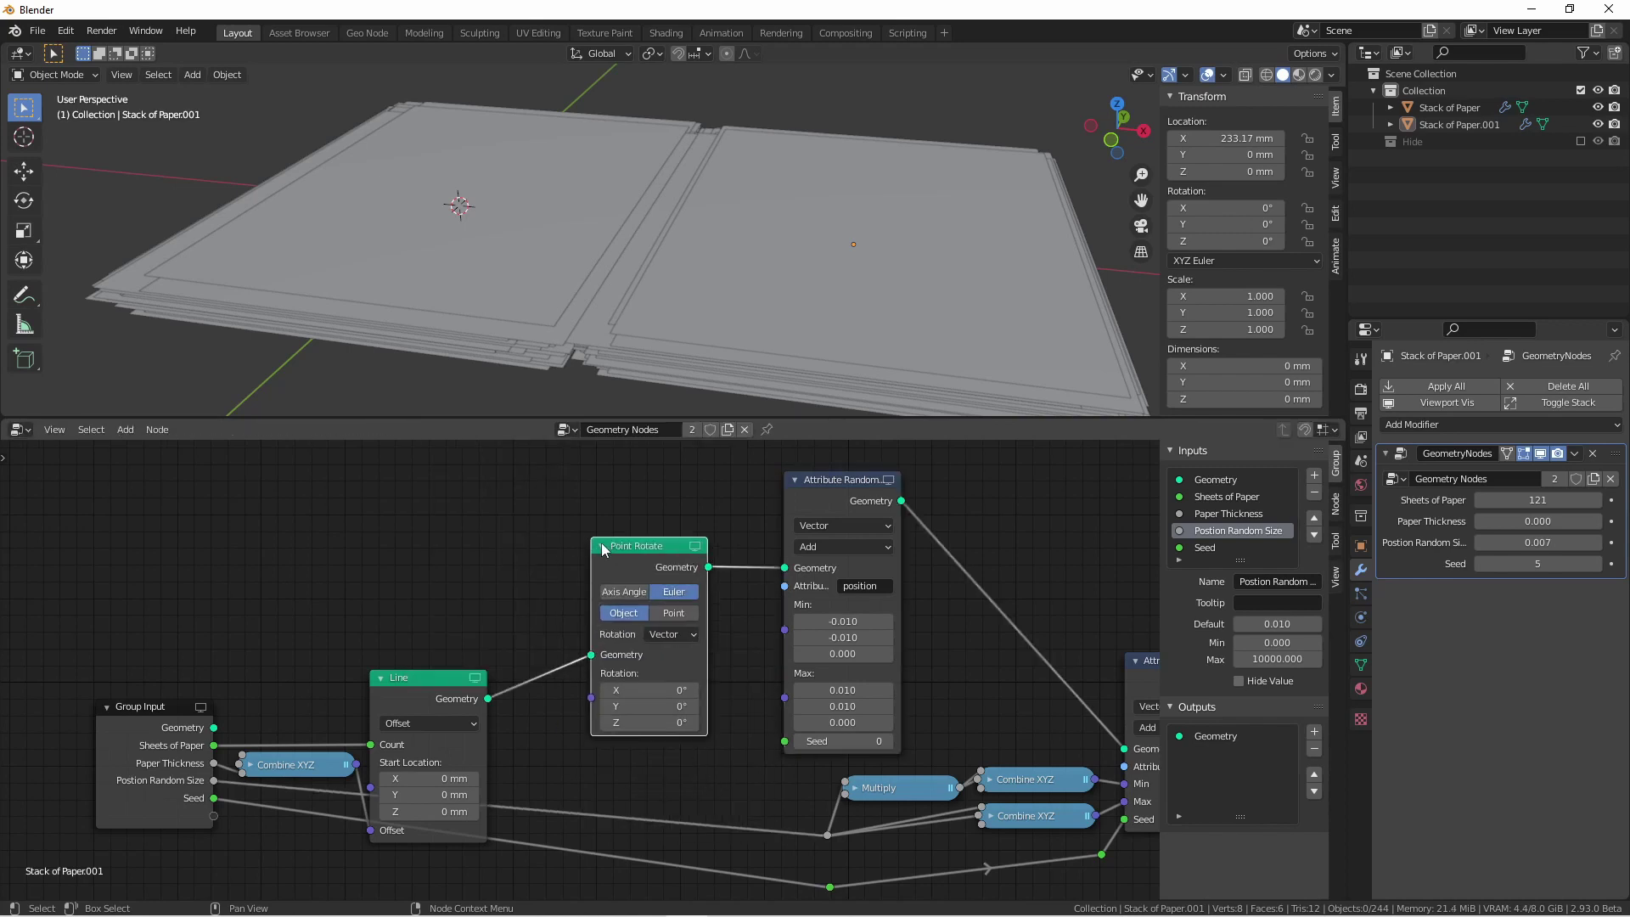
pyautogui.click(602, 545)
pyautogui.moveTo(617, 548); pyautogui.dragTo(660, 581)
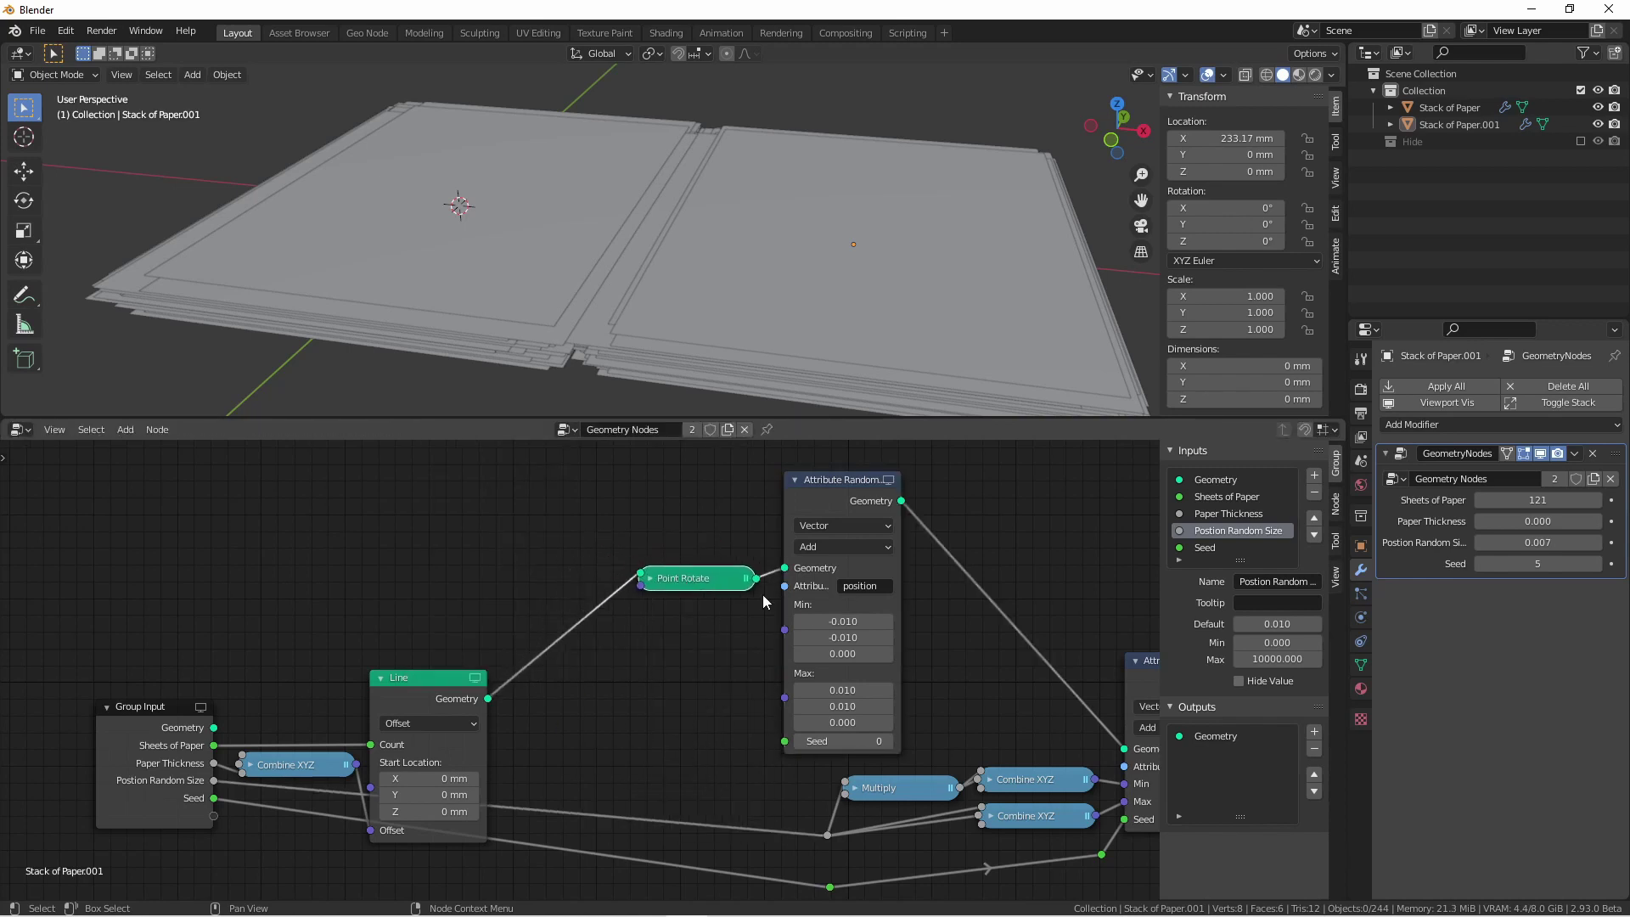
pyautogui.click(862, 586)
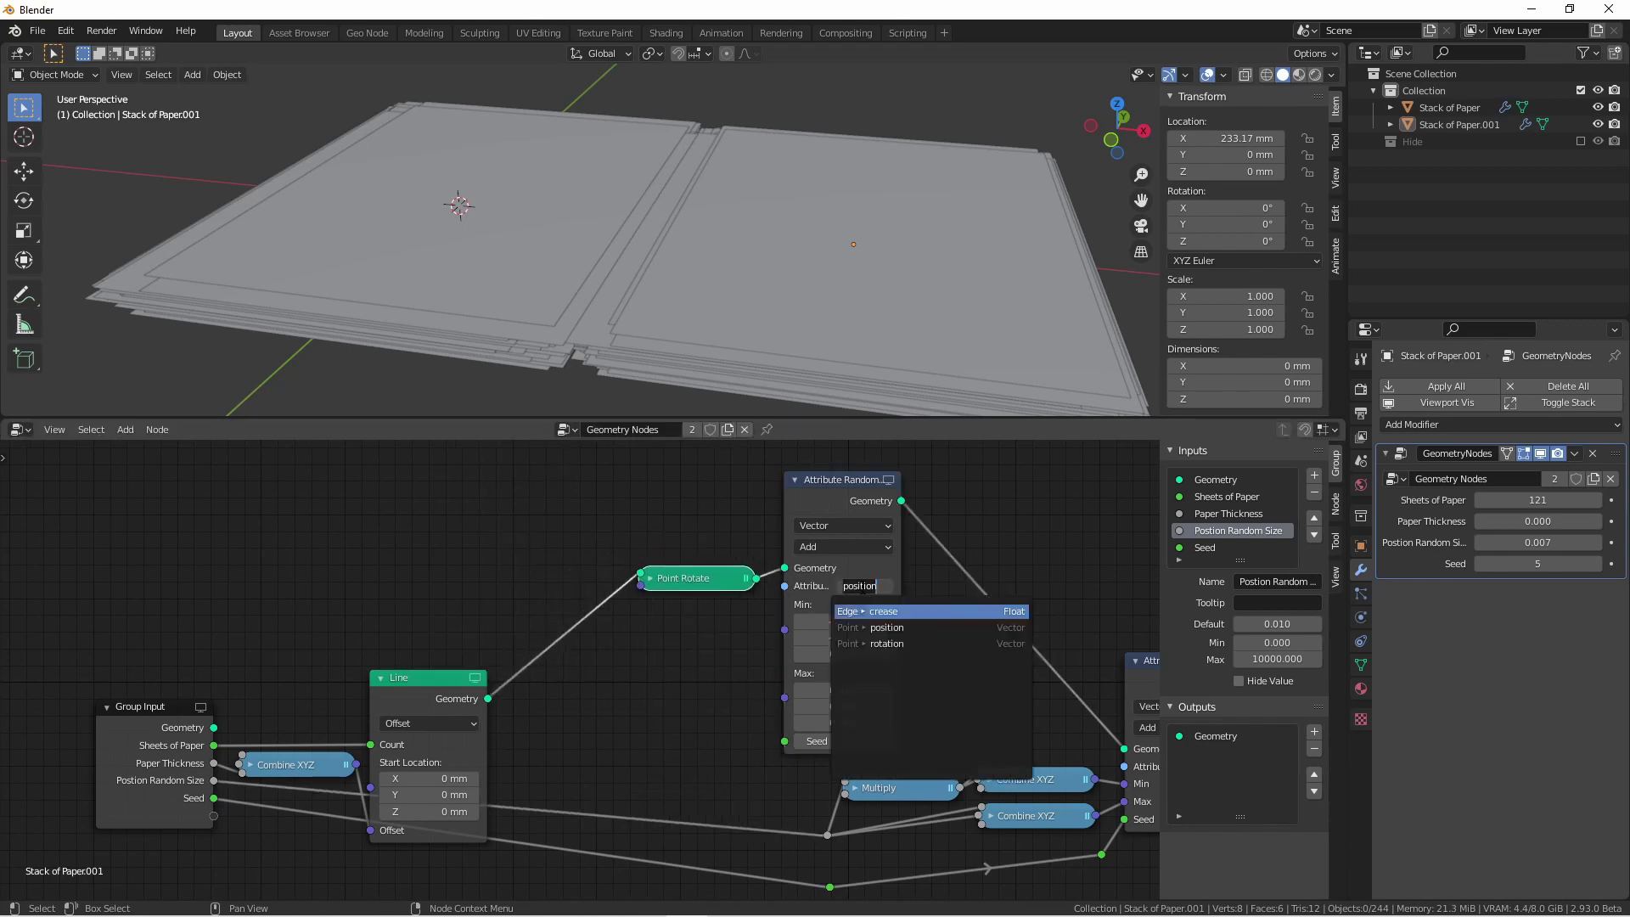
# Step: Switch the new randomizer to the rotation attribute and zero its Min and Max values
pyautogui.click(871, 643)
pyautogui.moveTo(841, 621); pyautogui.dragTo(754, 575, button='middle')
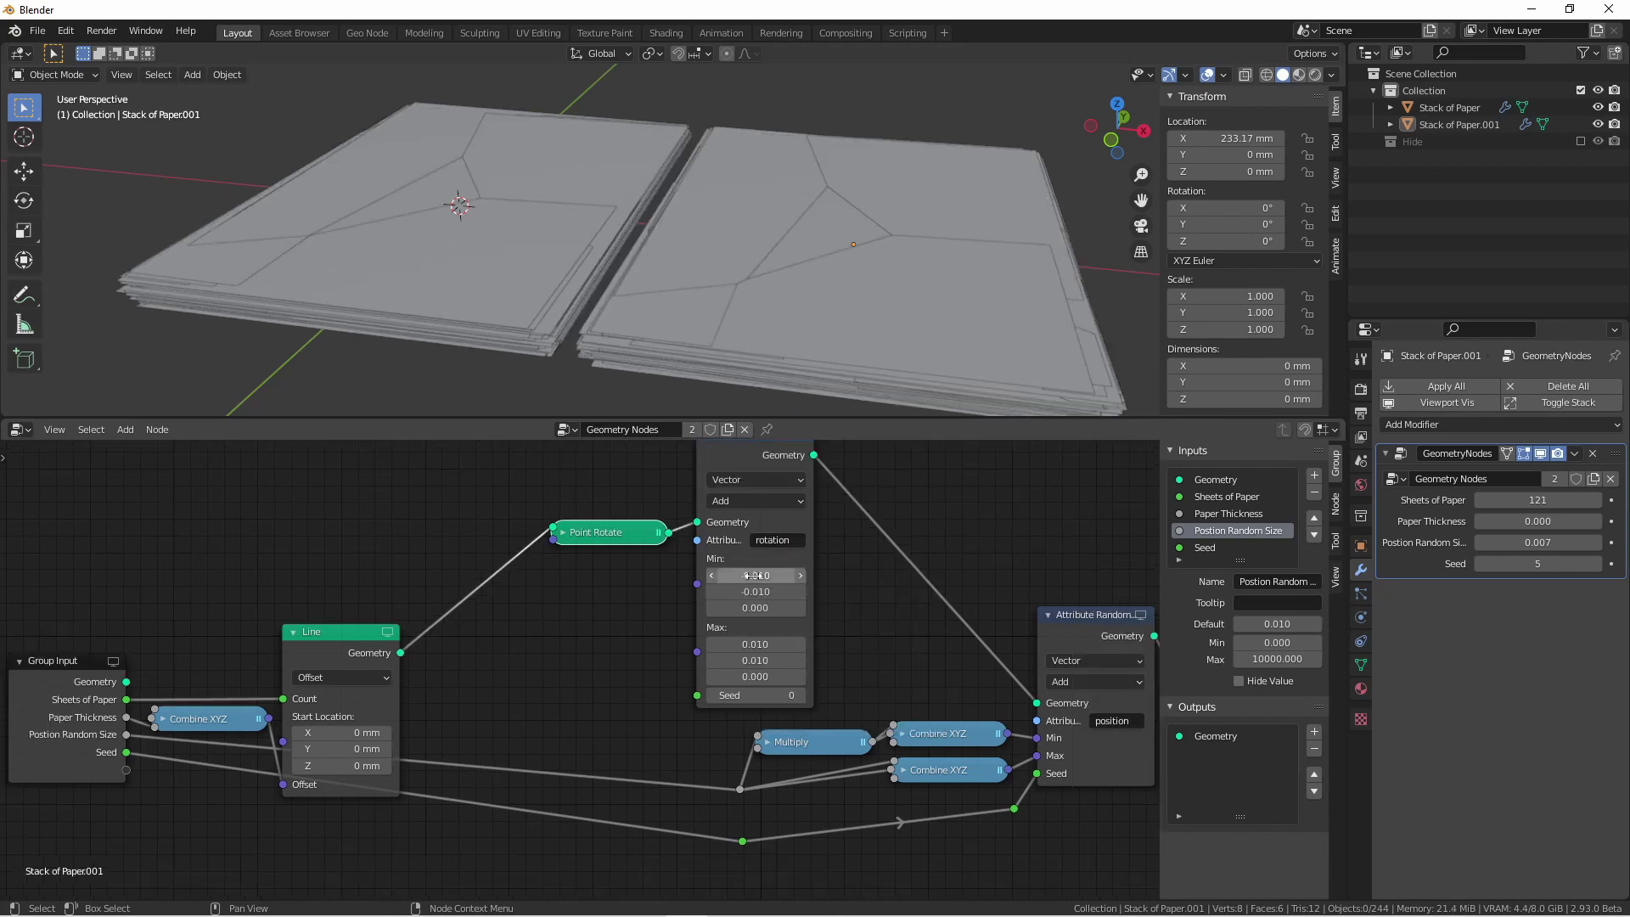
pyautogui.moveTo(753, 576); pyautogui.dragTo(753, 608)
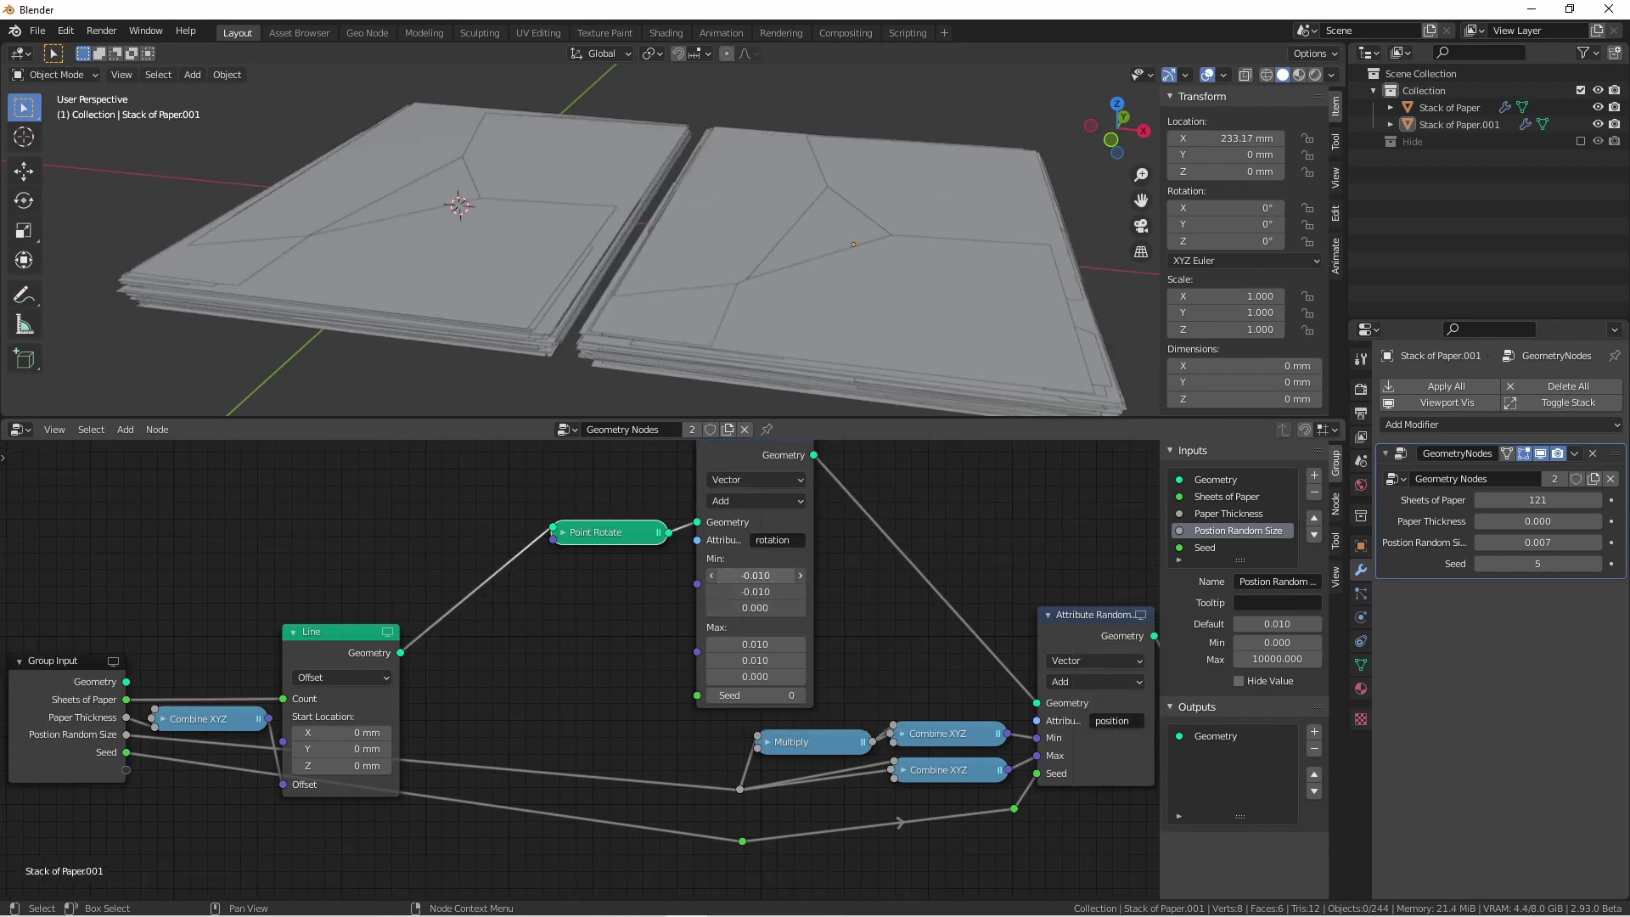
pyautogui.write('0')
pyautogui.press('Return')
pyautogui.press('BackSpace')
pyautogui.press('BackSpace')
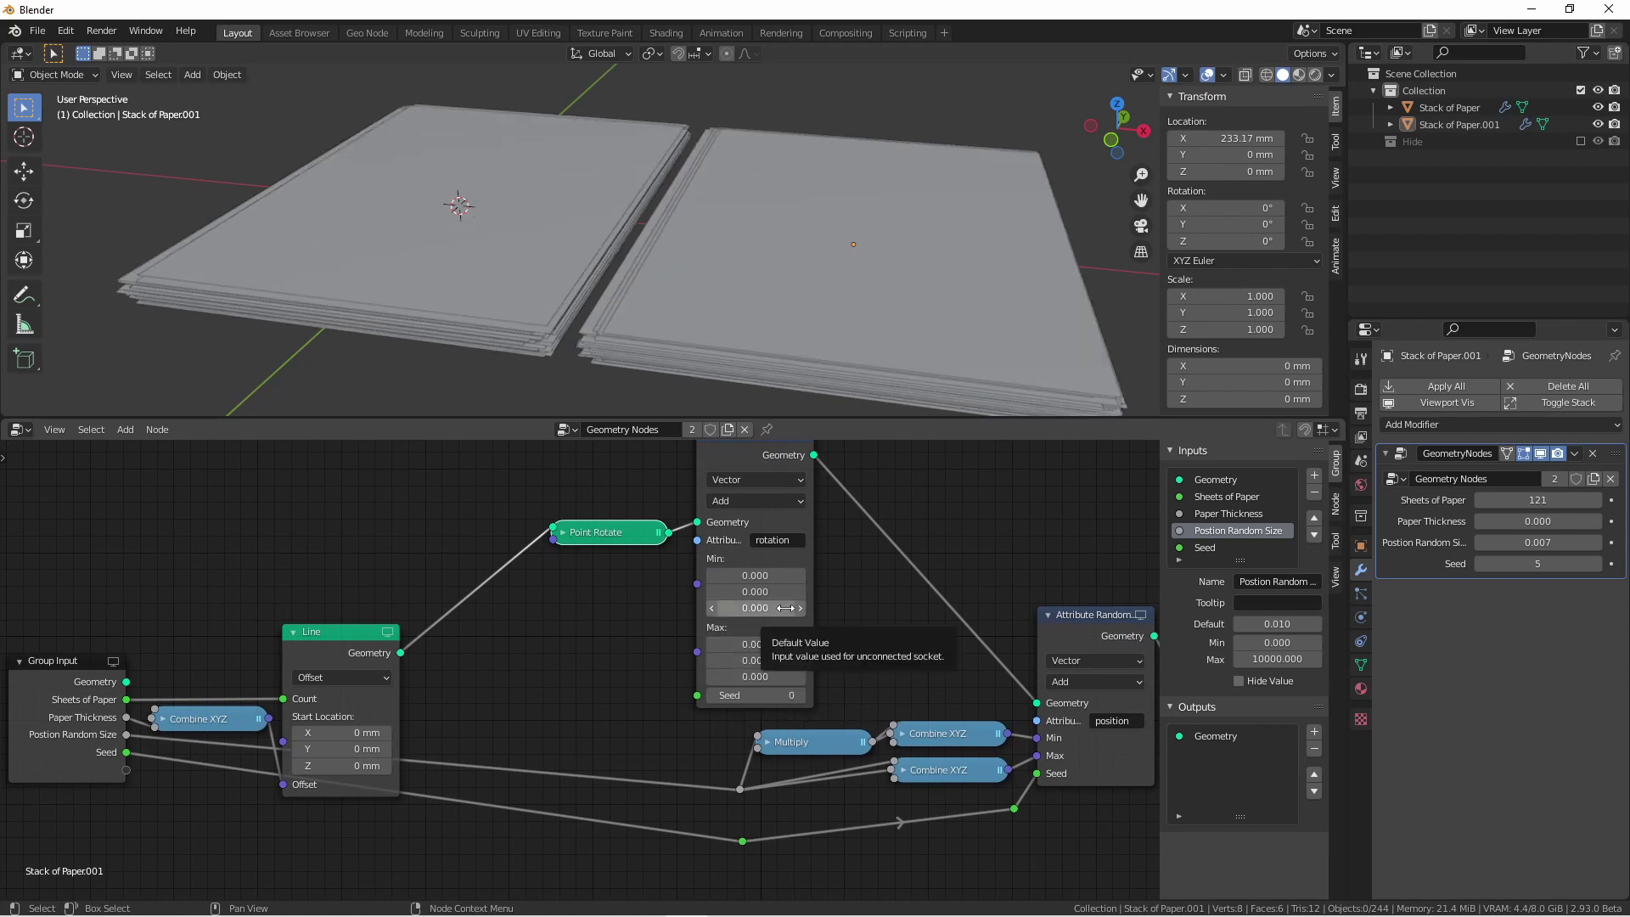
# Step: Set the rotation Z range to Min -0.1 and Max 0.1
pyautogui.moveTo(785, 608); pyautogui.dragTo(807, 607)
pyautogui.moveTo(768, 676)
pyautogui.mouseDown()
pyautogui.moveTo(819, 676)
pyautogui.moveTo(768, 676)
pyautogui.mouseUp()
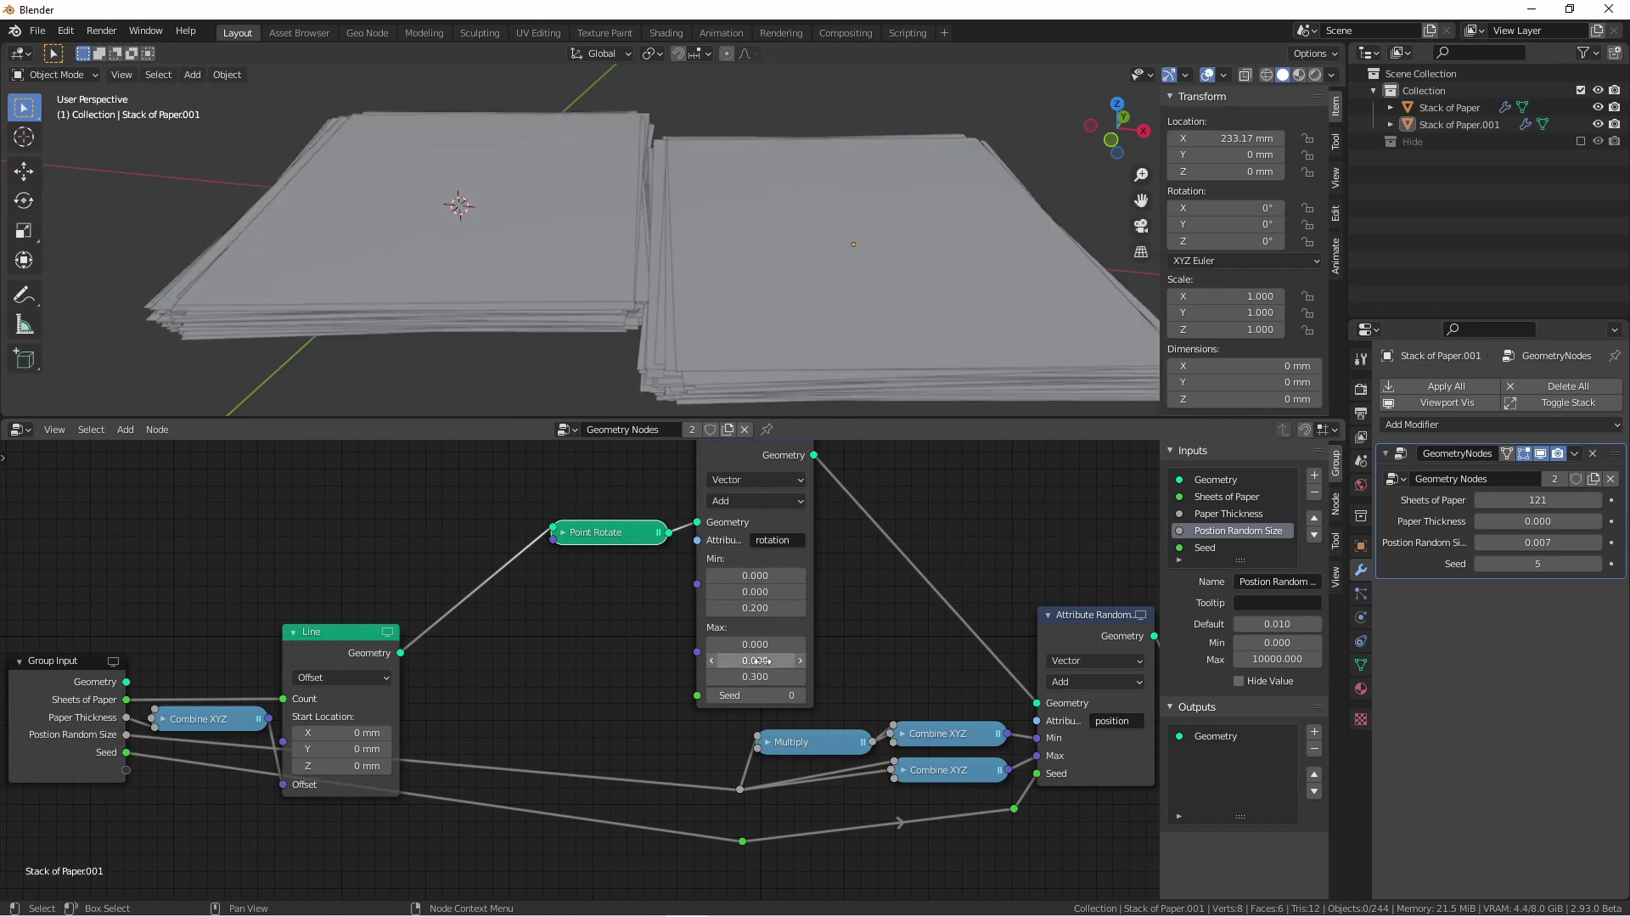
pyautogui.click(756, 608)
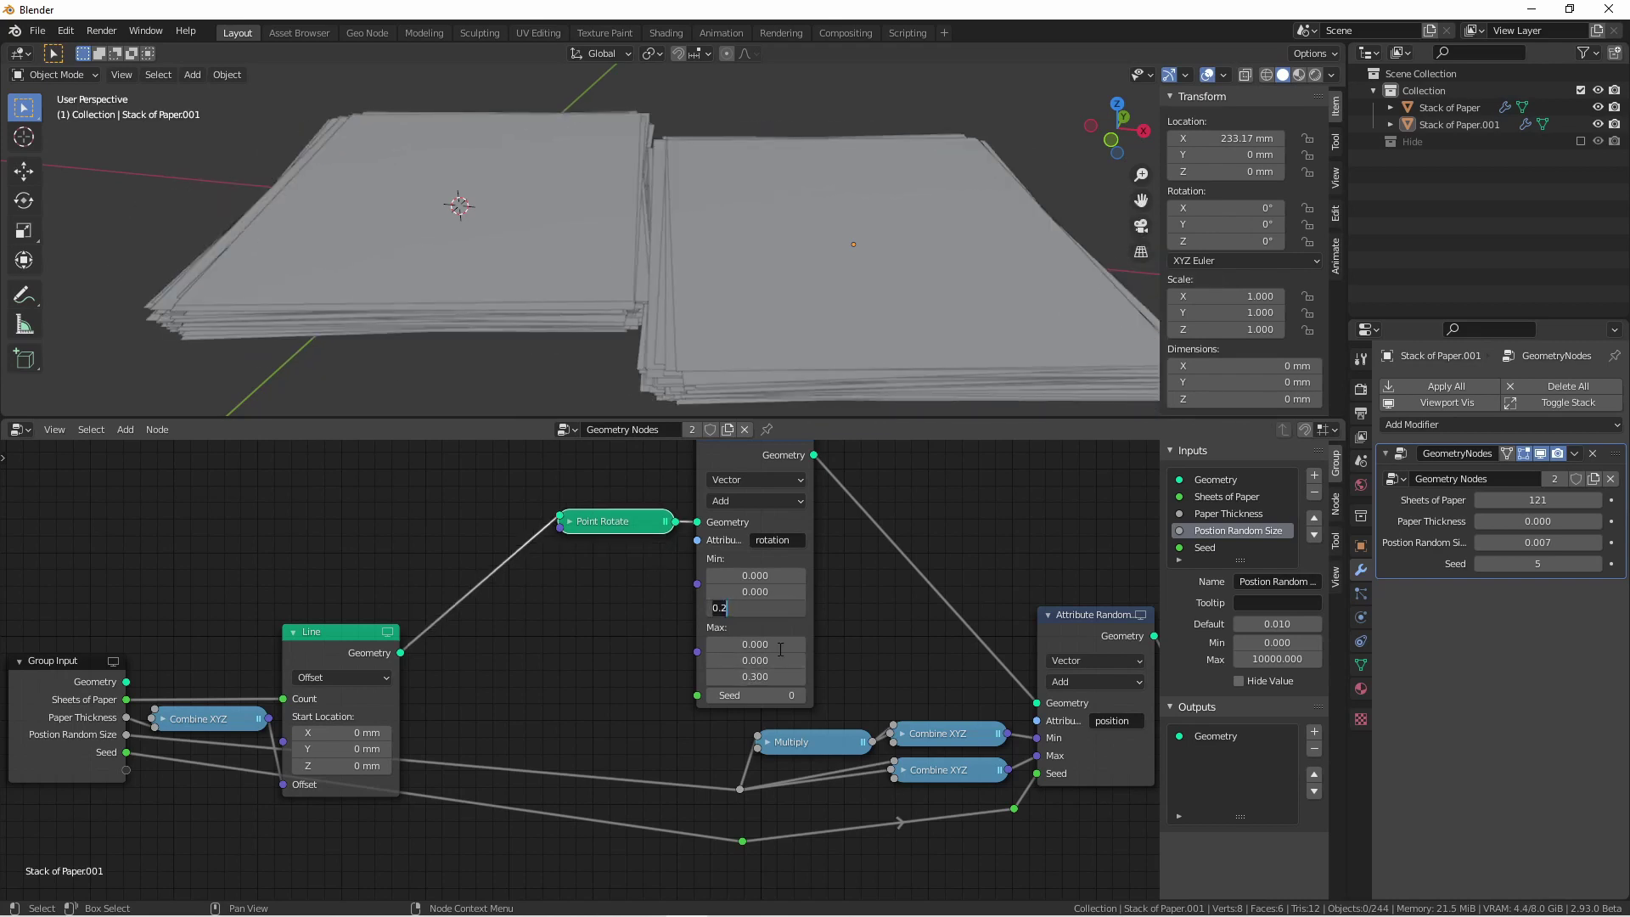
pyautogui.write('-1')
pyautogui.write('-0.1')
pyautogui.press('Return')
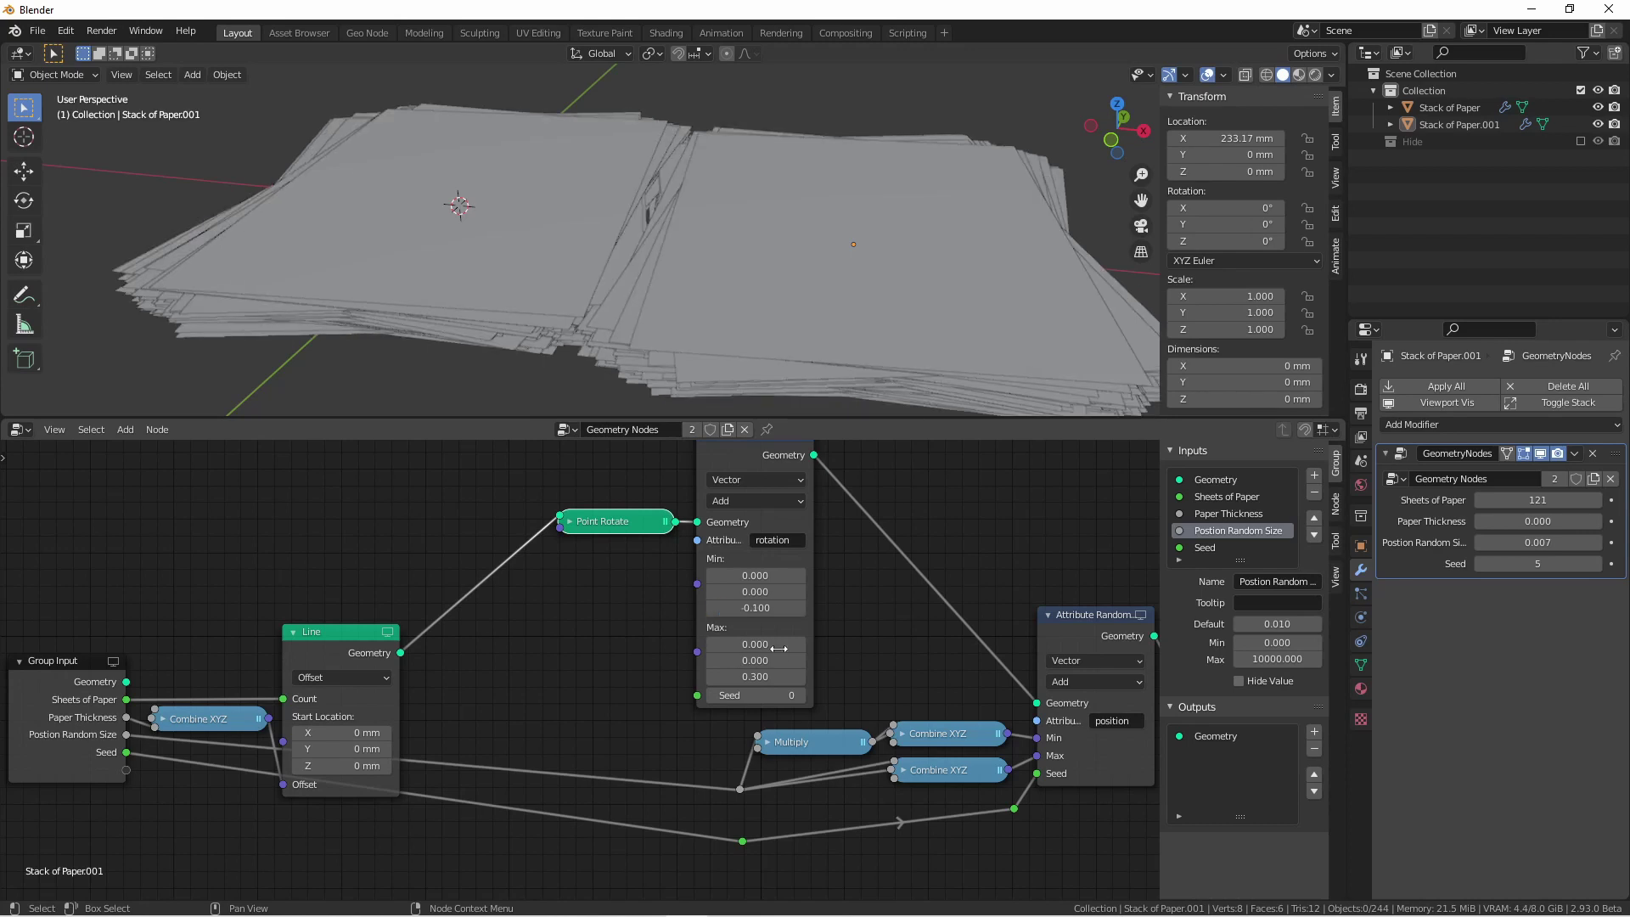
pyautogui.click(743, 675)
pyautogui.write('0.1')
pyautogui.press('Return')
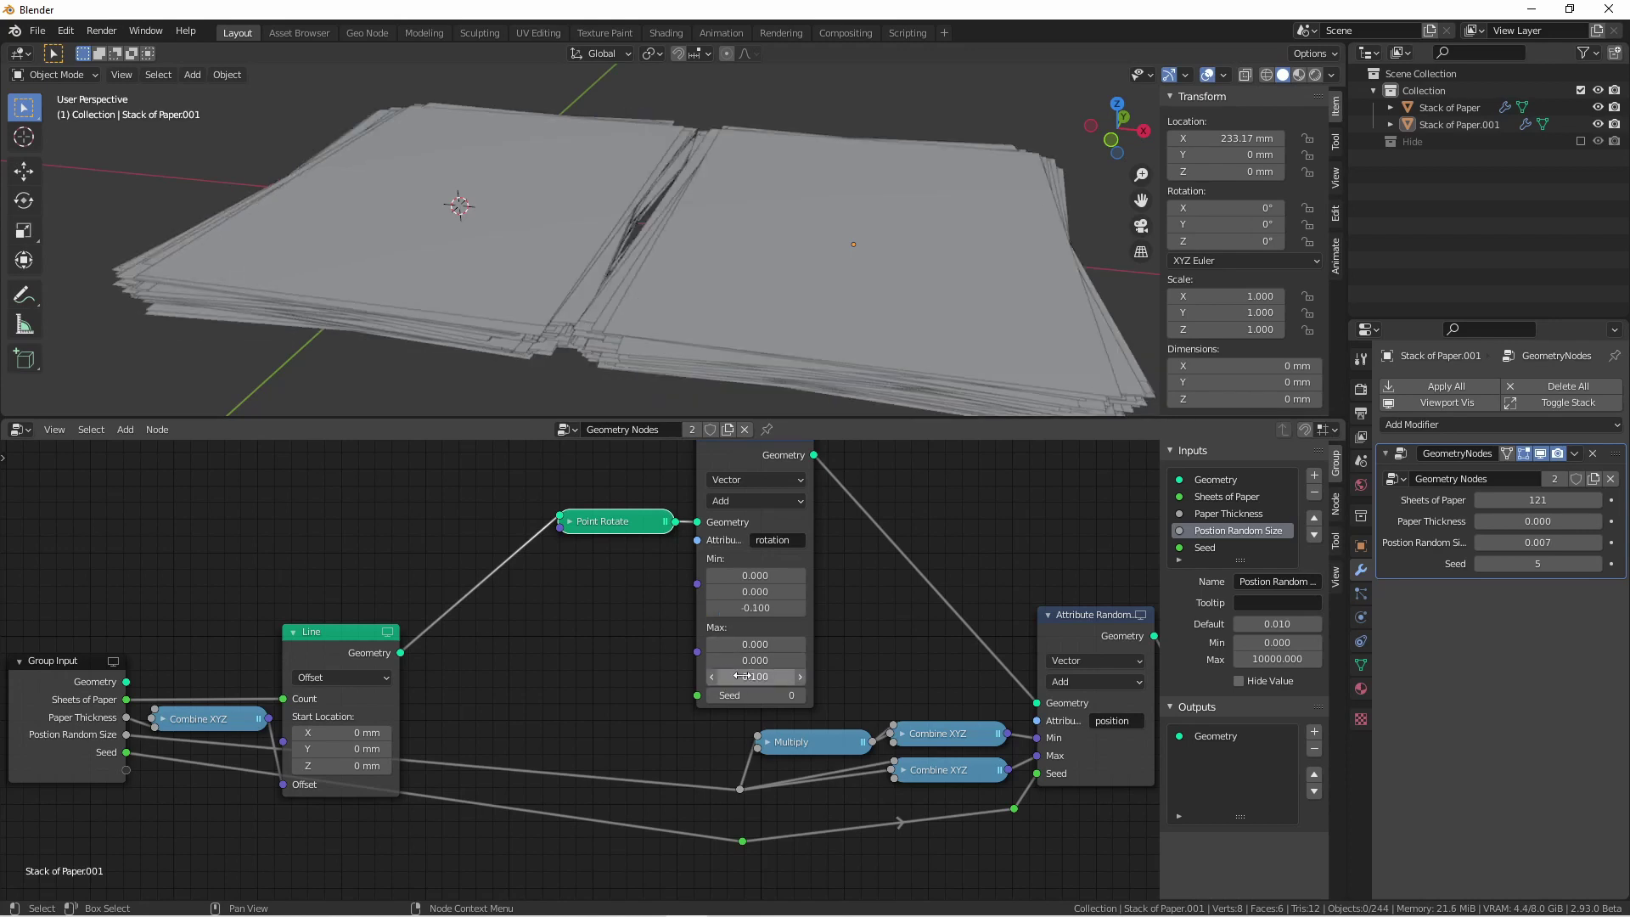
# Step: Switch to top orthographic view and move the first paper stack further left
pyautogui.press('KP_7')
pyautogui.moveTo(747, 280); pyautogui.dragTo(685, 330)
pyautogui.scroll(2, 685, 329)
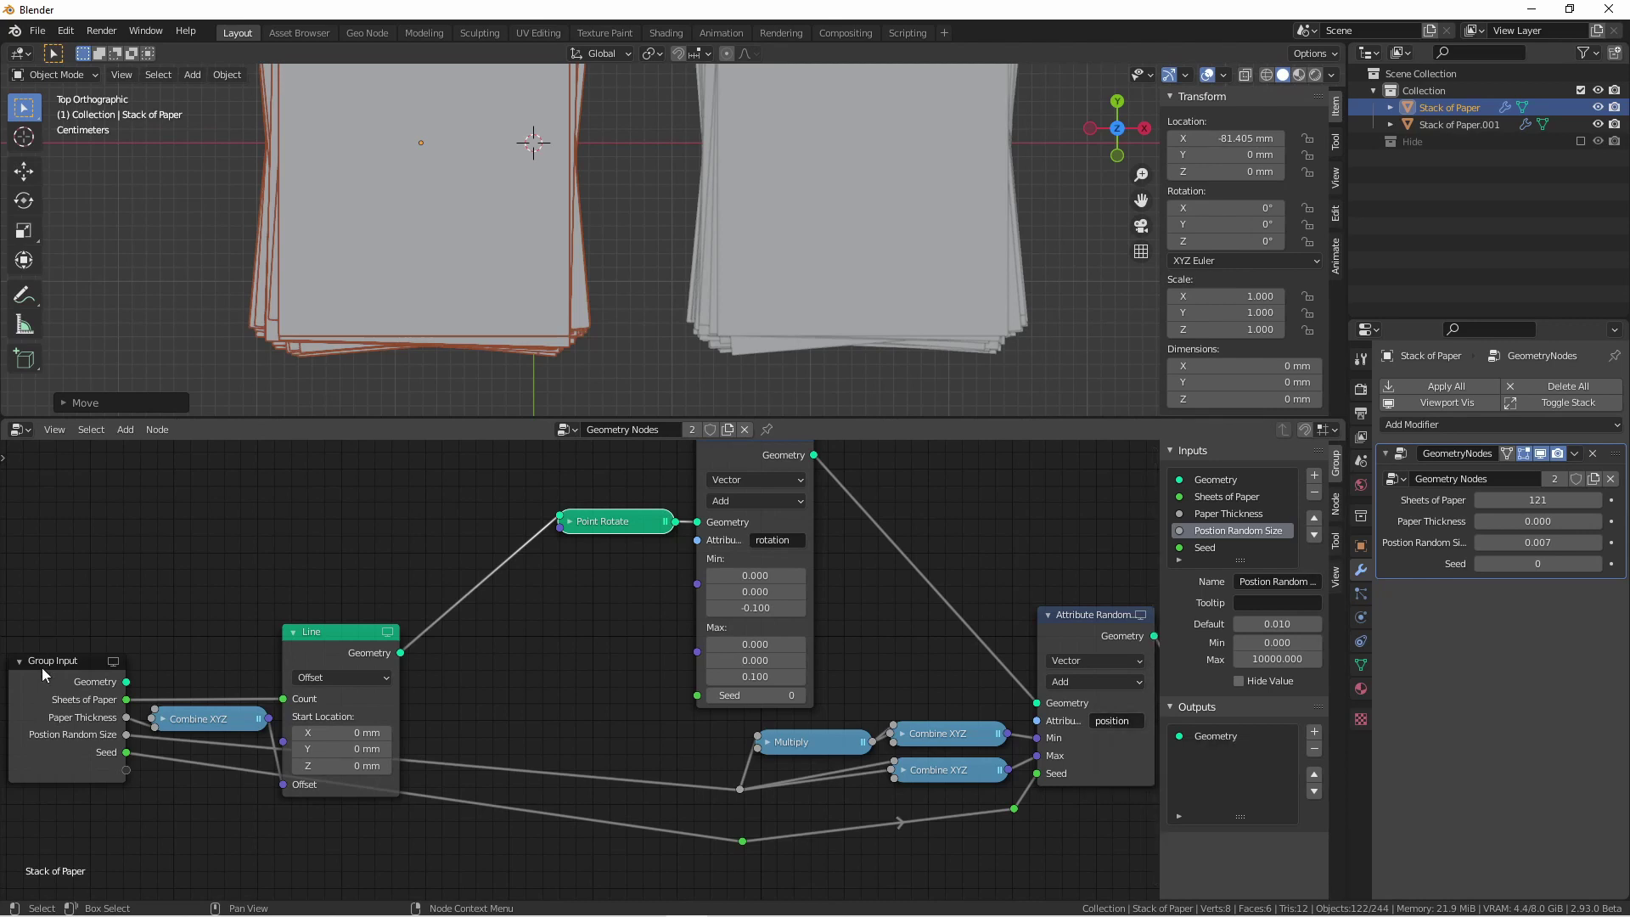
# Step: Add two Combine XYZ copies feeding the rotation randomizer's Min and Max
pyautogui.moveTo(46, 660); pyautogui.dragTo(97, 618)
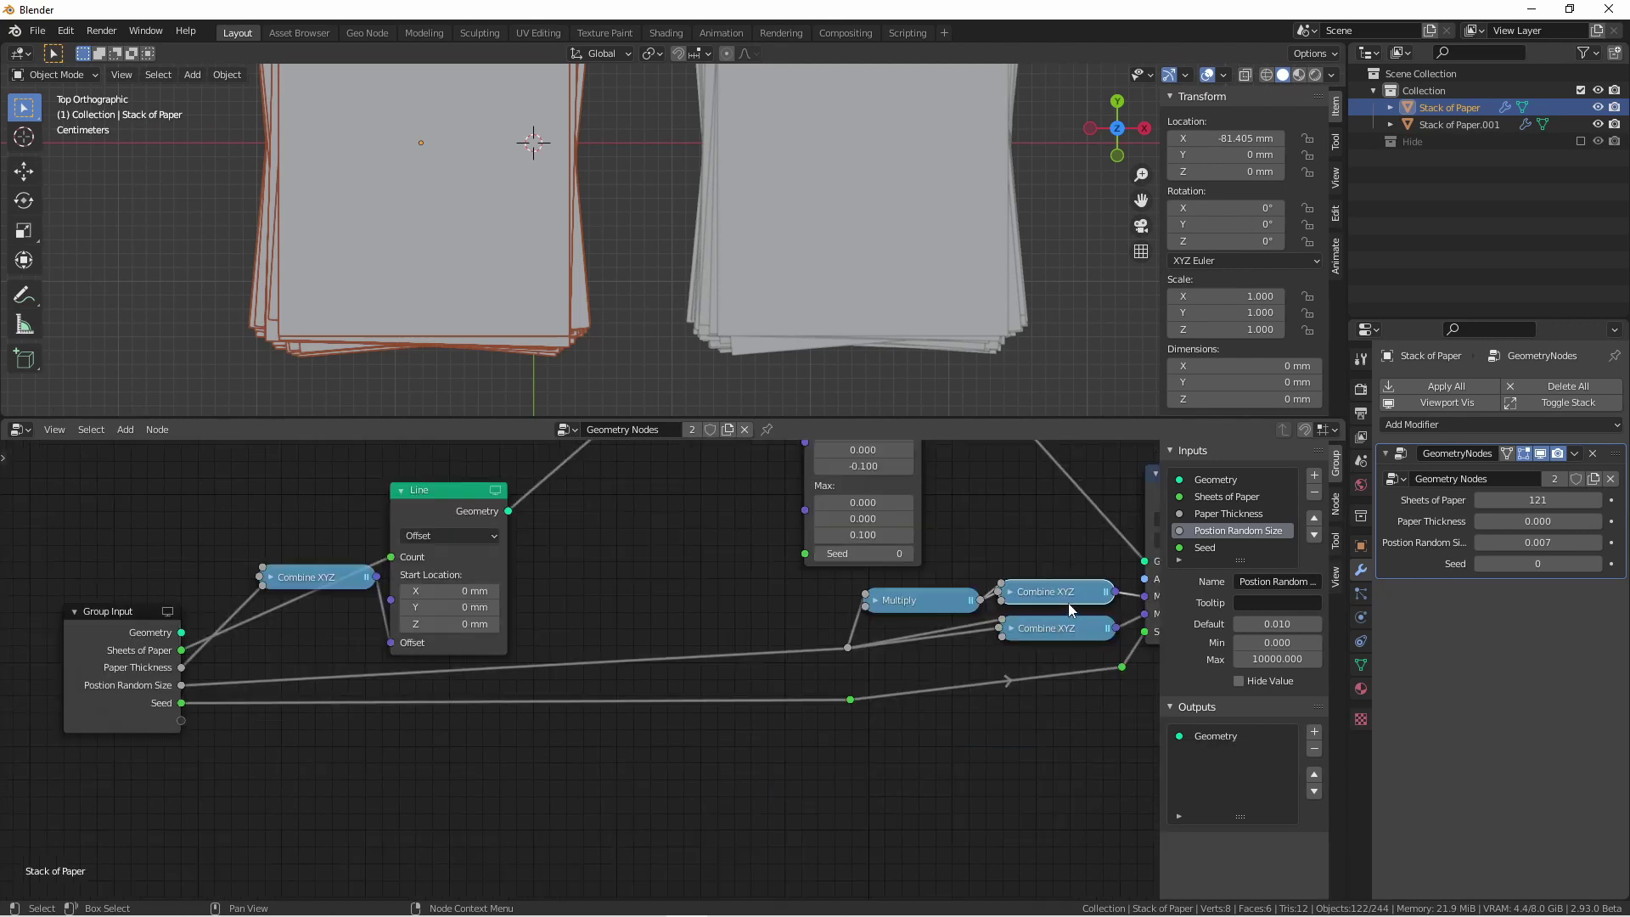
pyautogui.hotkey('shift', 'd')
pyautogui.click(717, 485)
pyautogui.click(659, 475)
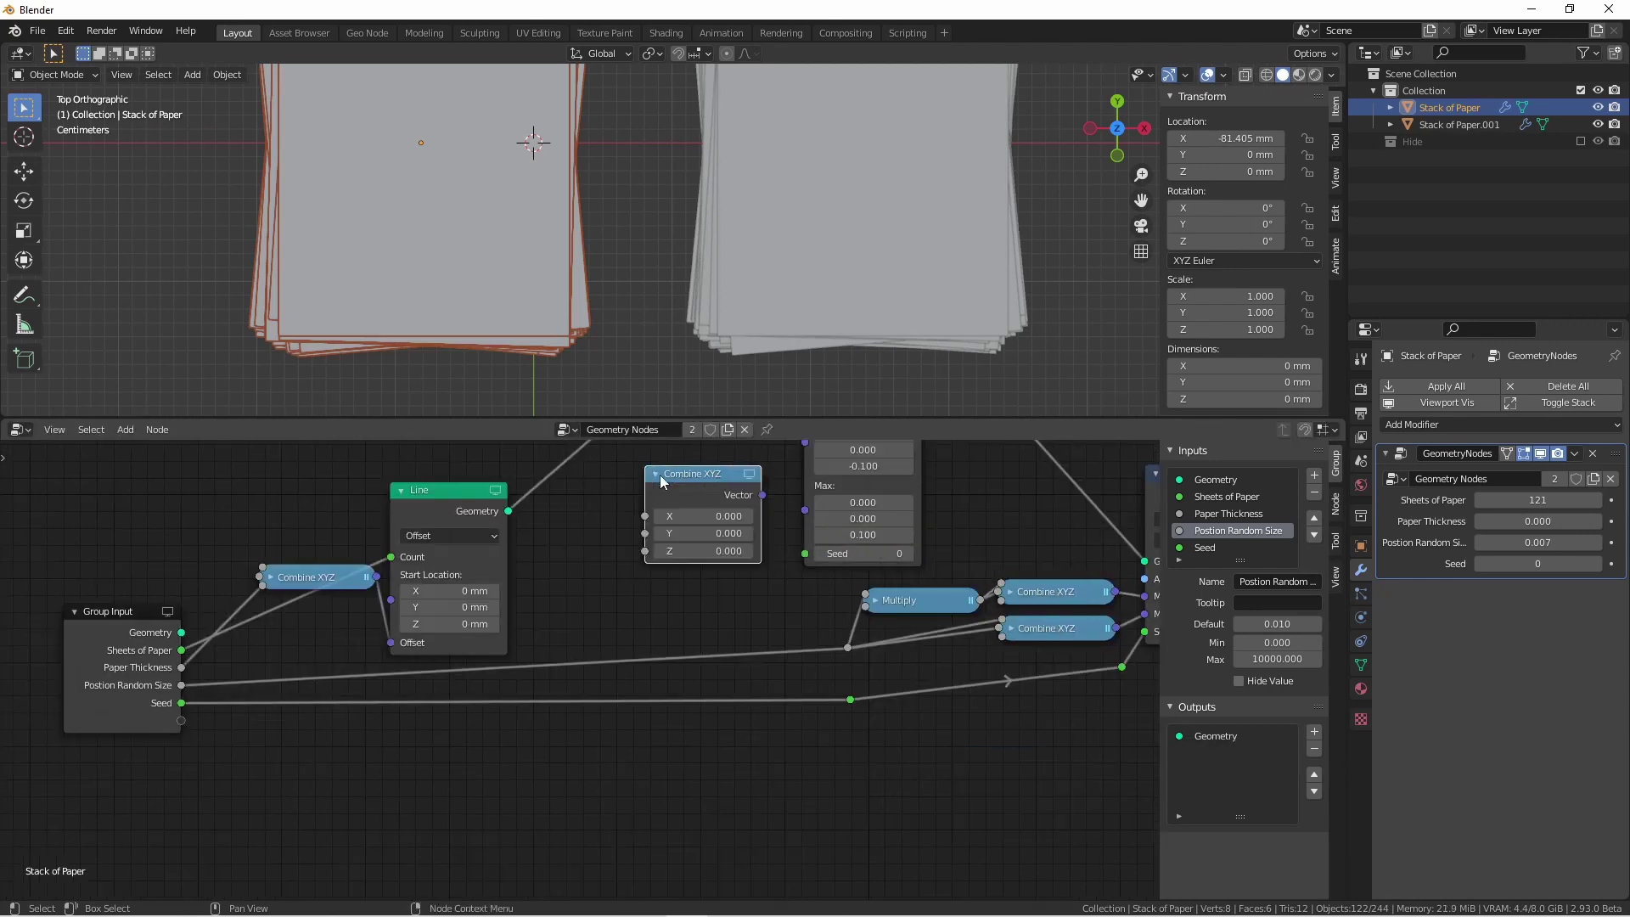
pyautogui.moveTo(661, 480); pyautogui.dragTo(673, 489)
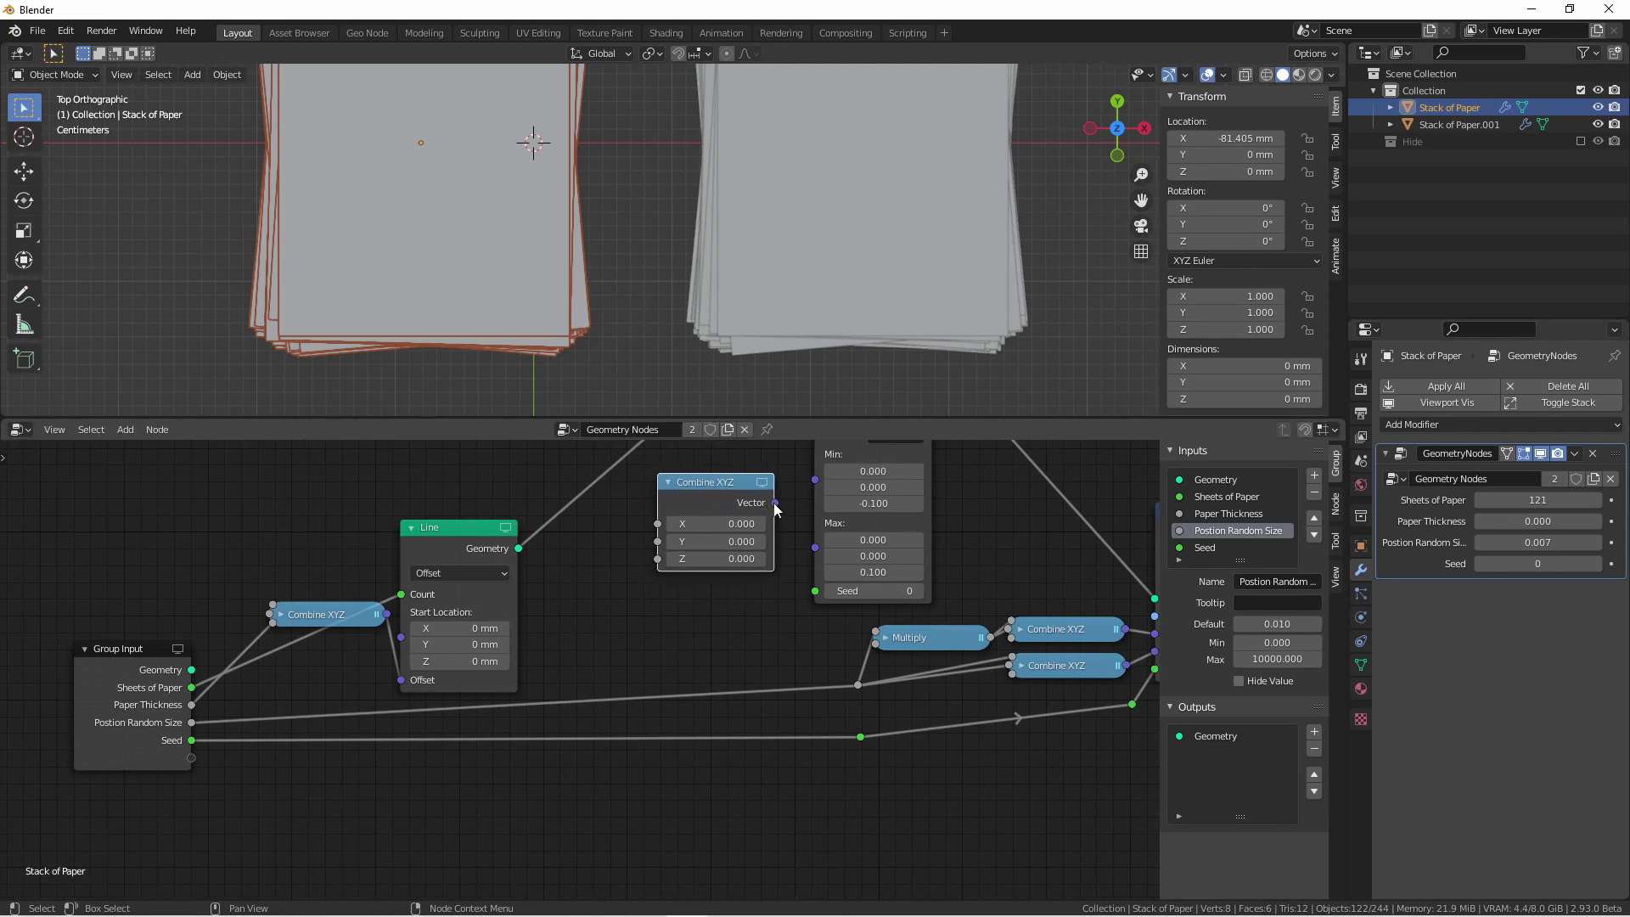
pyautogui.moveTo(775, 503); pyautogui.dragTo(815, 479)
pyautogui.hotkey('shift', 'd')
pyautogui.click(782, 612)
pyautogui.moveTo(774, 609); pyautogui.dragTo(815, 473)
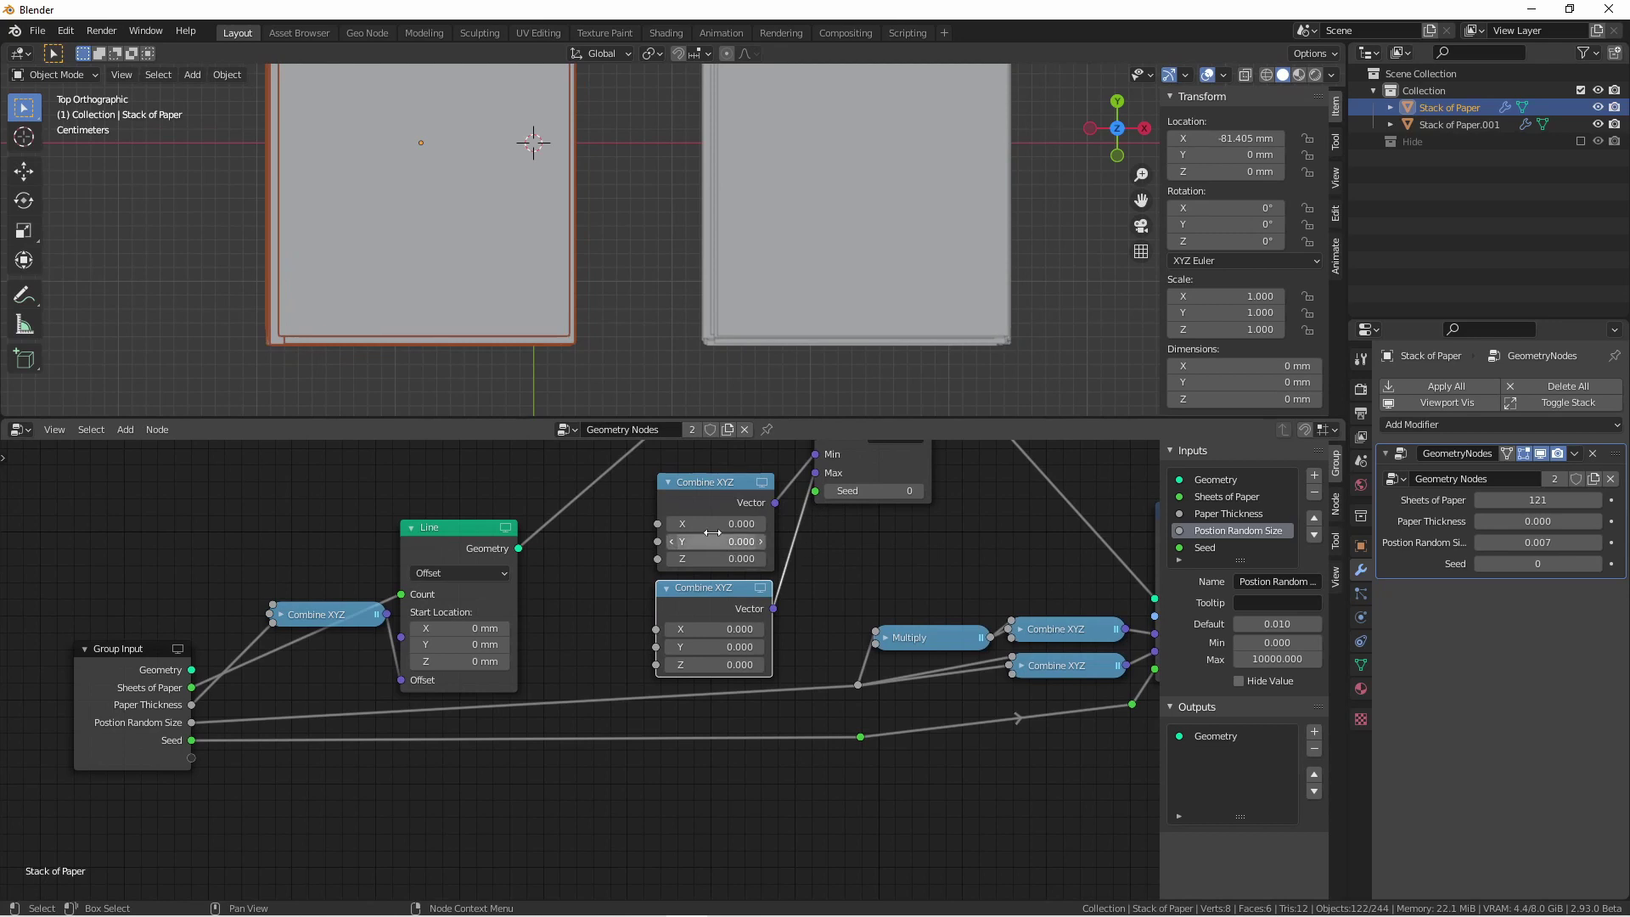
# Step: Expose Z as a group input named 'Rotation Random Size' and move it above Seed
pyautogui.moveTo(657, 559); pyautogui.dragTo(189, 758)
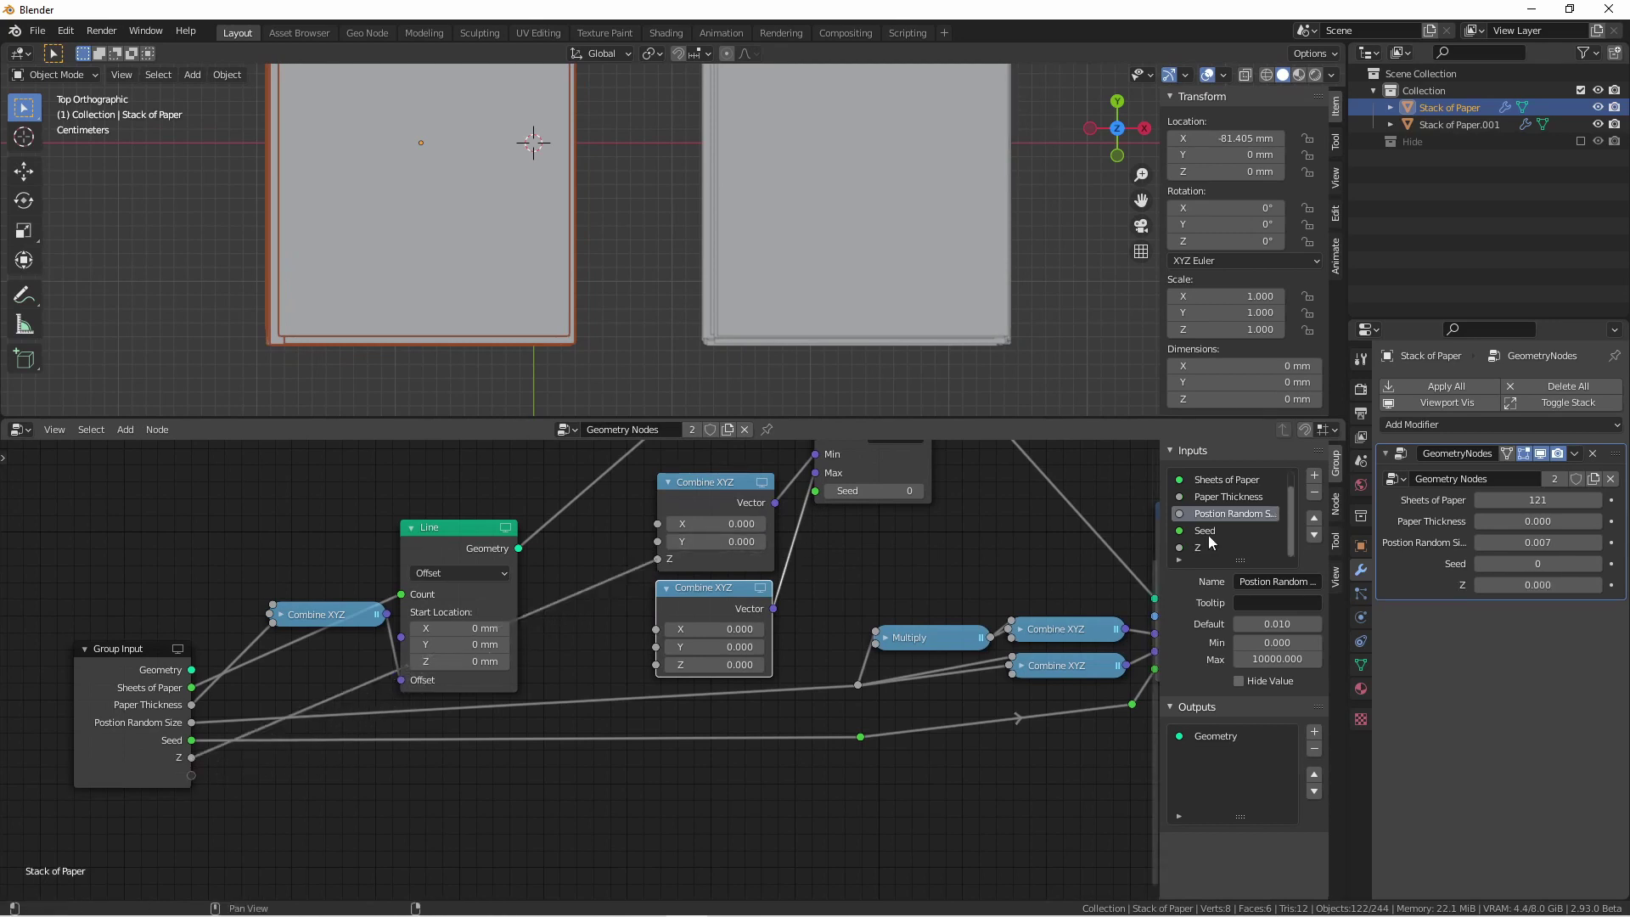
pyautogui.doubleClick(1201, 547)
pyautogui.write('Rotation')
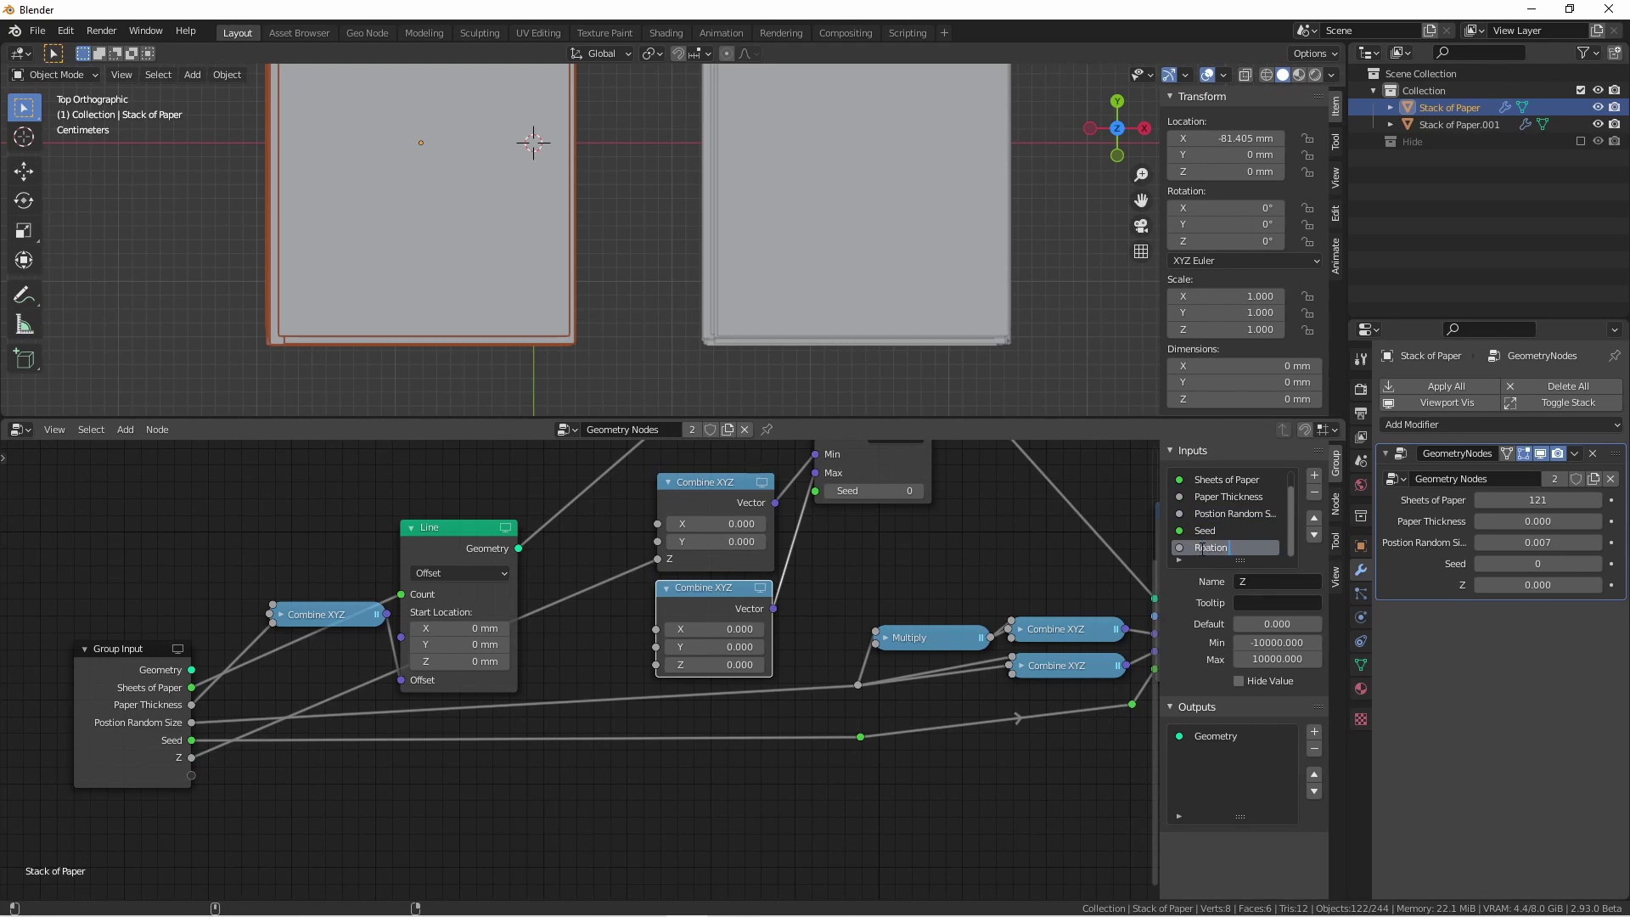
pyautogui.write(' Random Size')
pyautogui.press('Return')
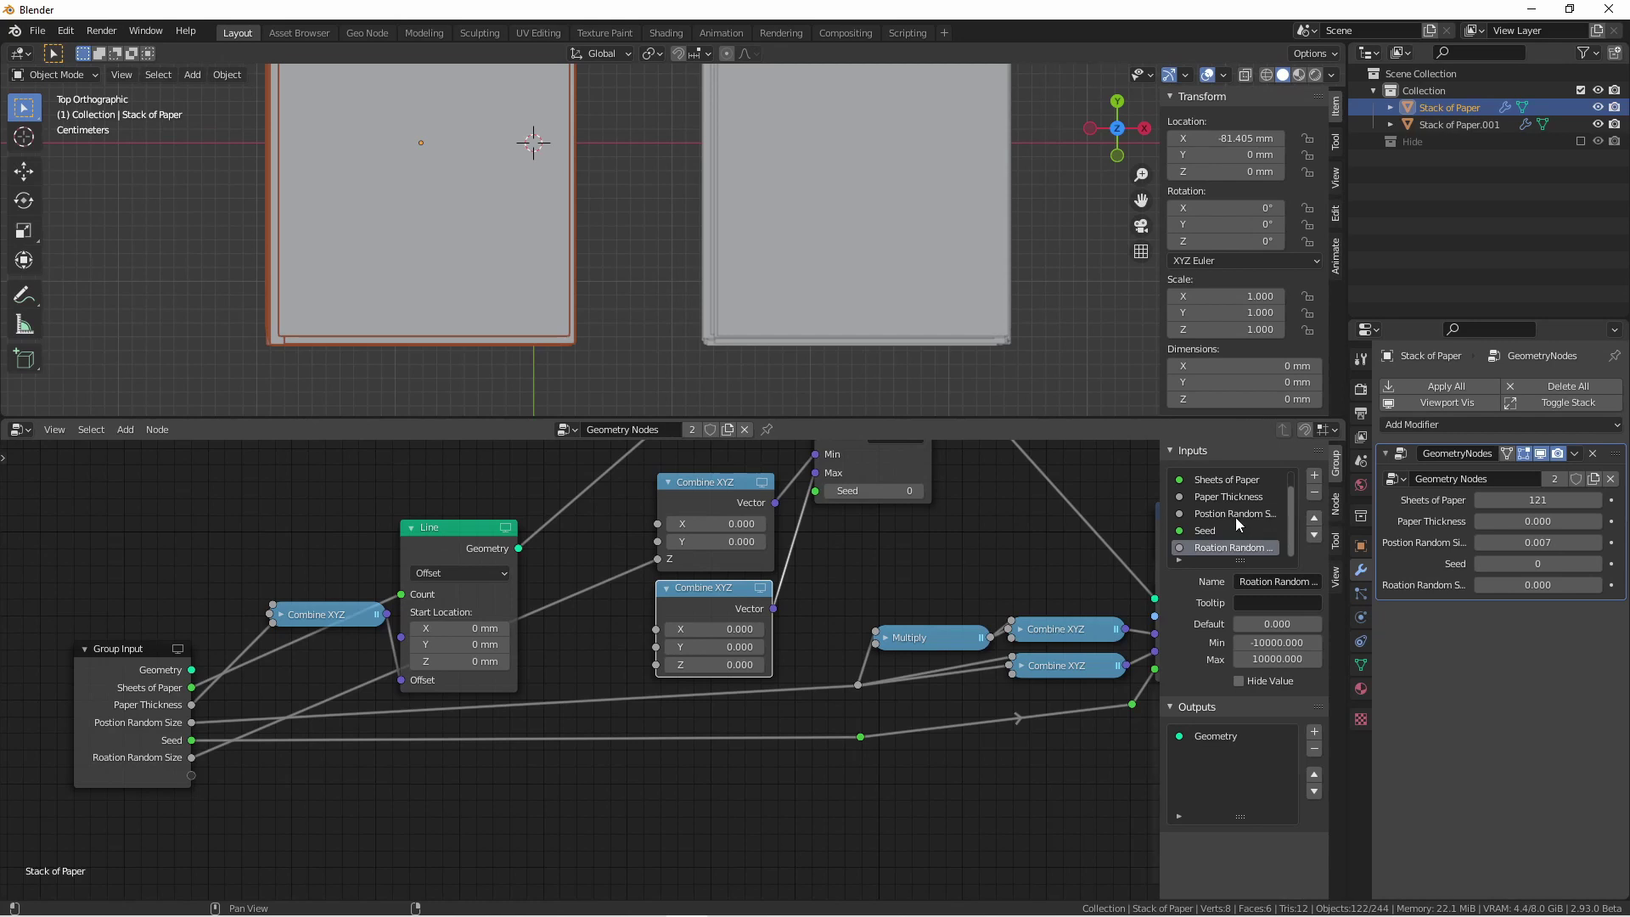
pyautogui.click(1314, 517)
# Step: Route the rotation size into the lower Combine XYZ's Z and a Multiply copy before the upper one
pyautogui.keyDown('shift'); pyautogui.moveTo(548, 579); pyautogui.dragTo(557, 636, button='right'); pyautogui.keyUp('shift')
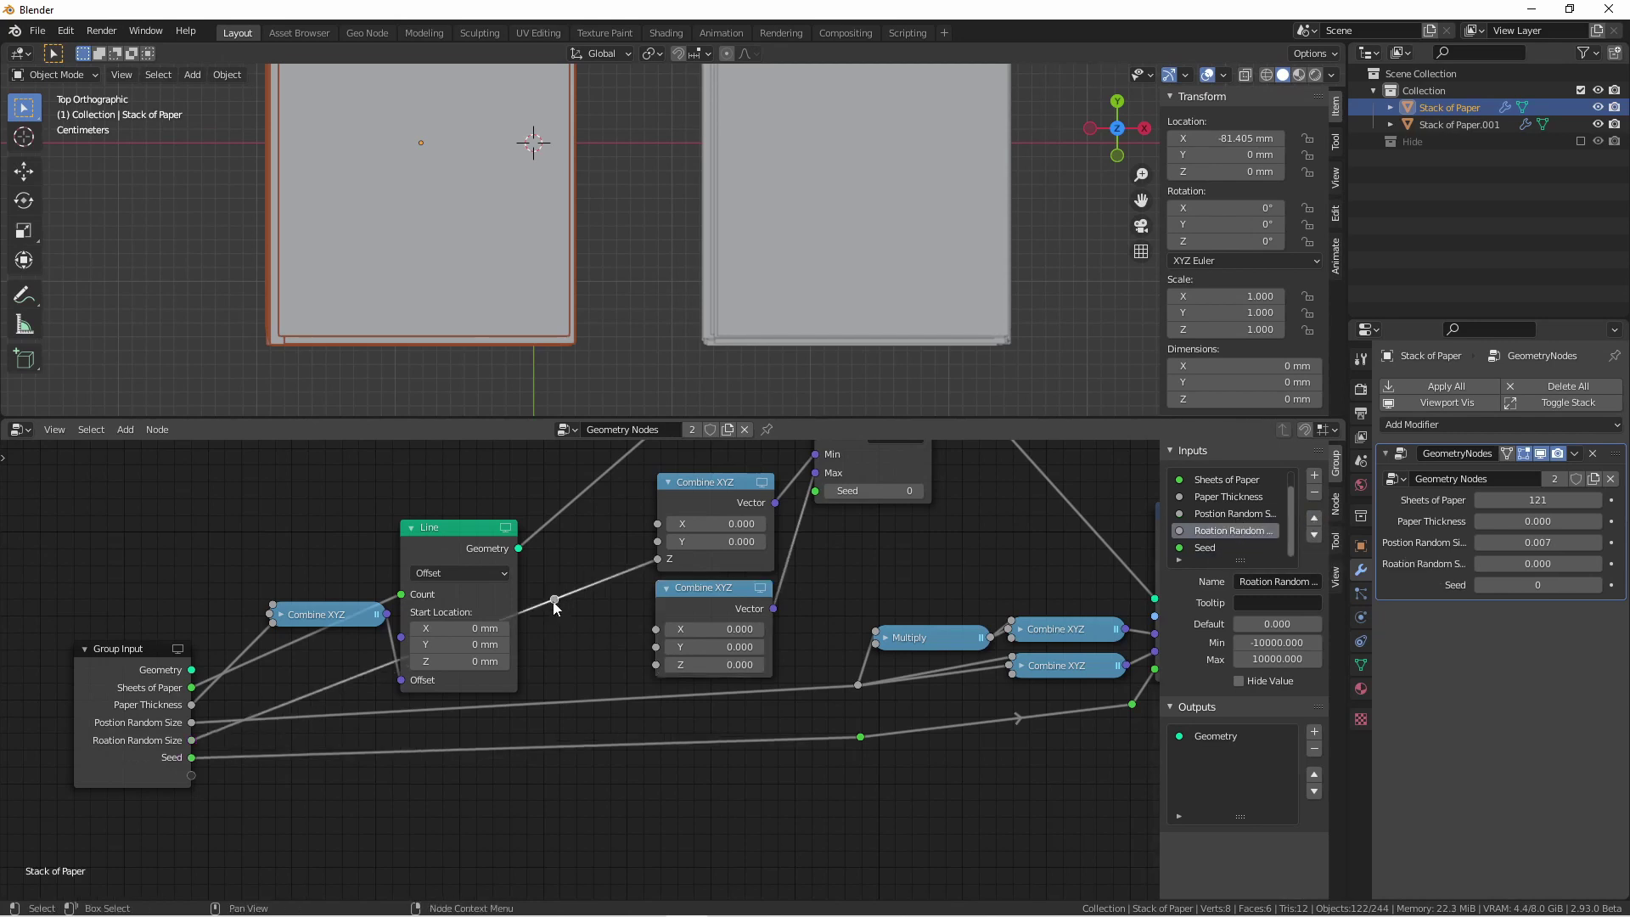
pyautogui.moveTo(553, 599); pyautogui.dragTo(655, 665)
pyautogui.click(934, 638)
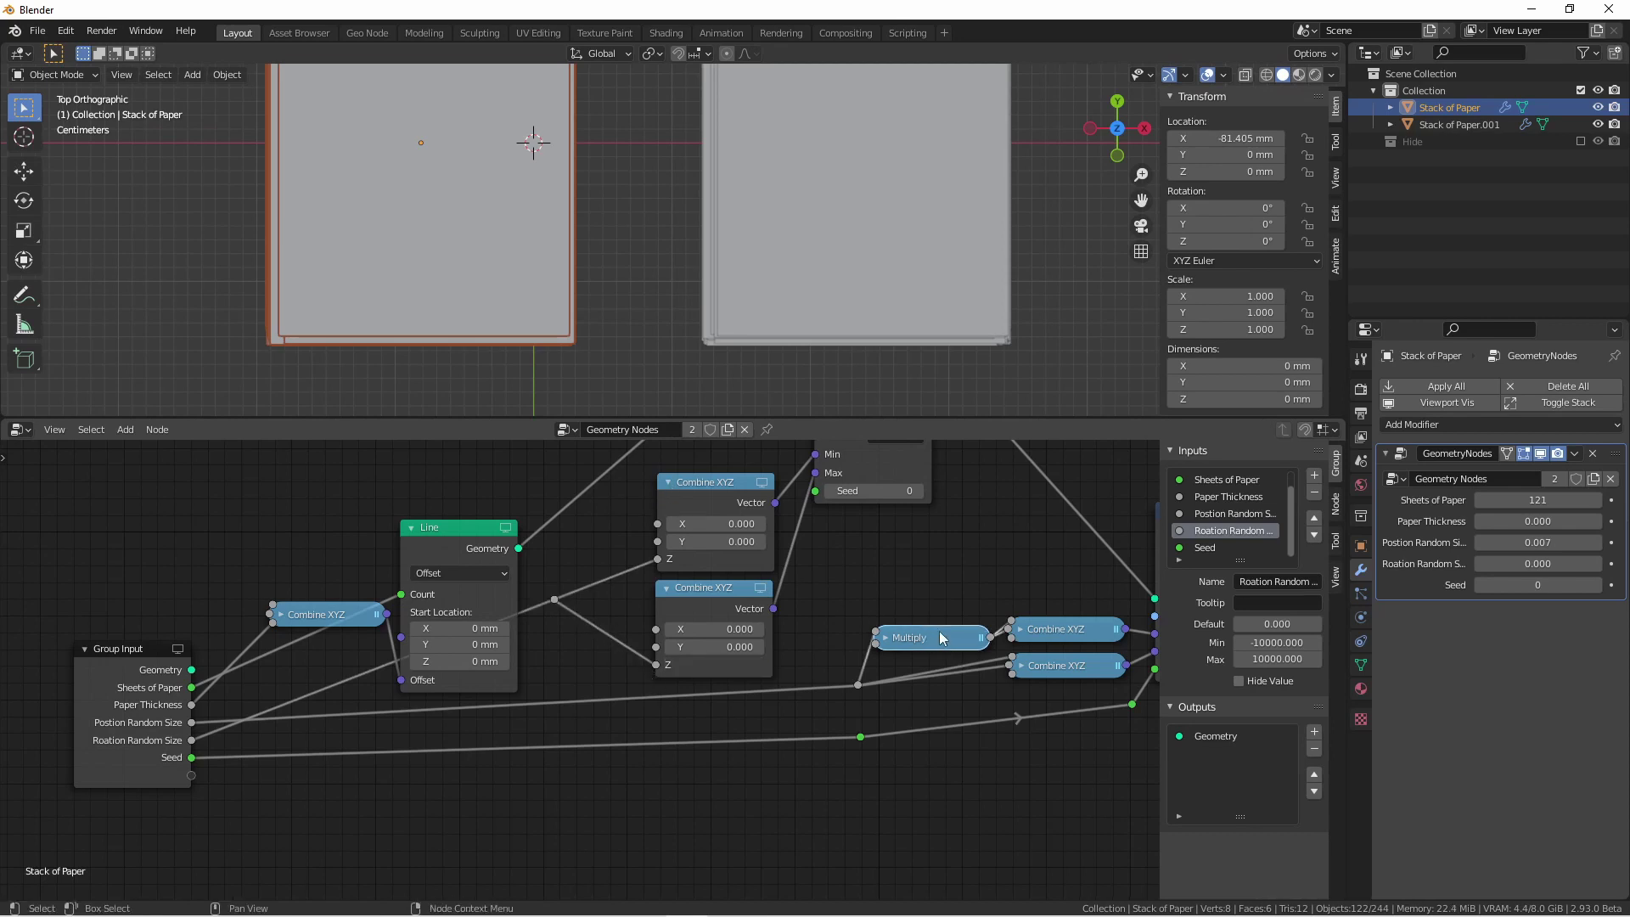
pyautogui.hotkey('shift', 'd')
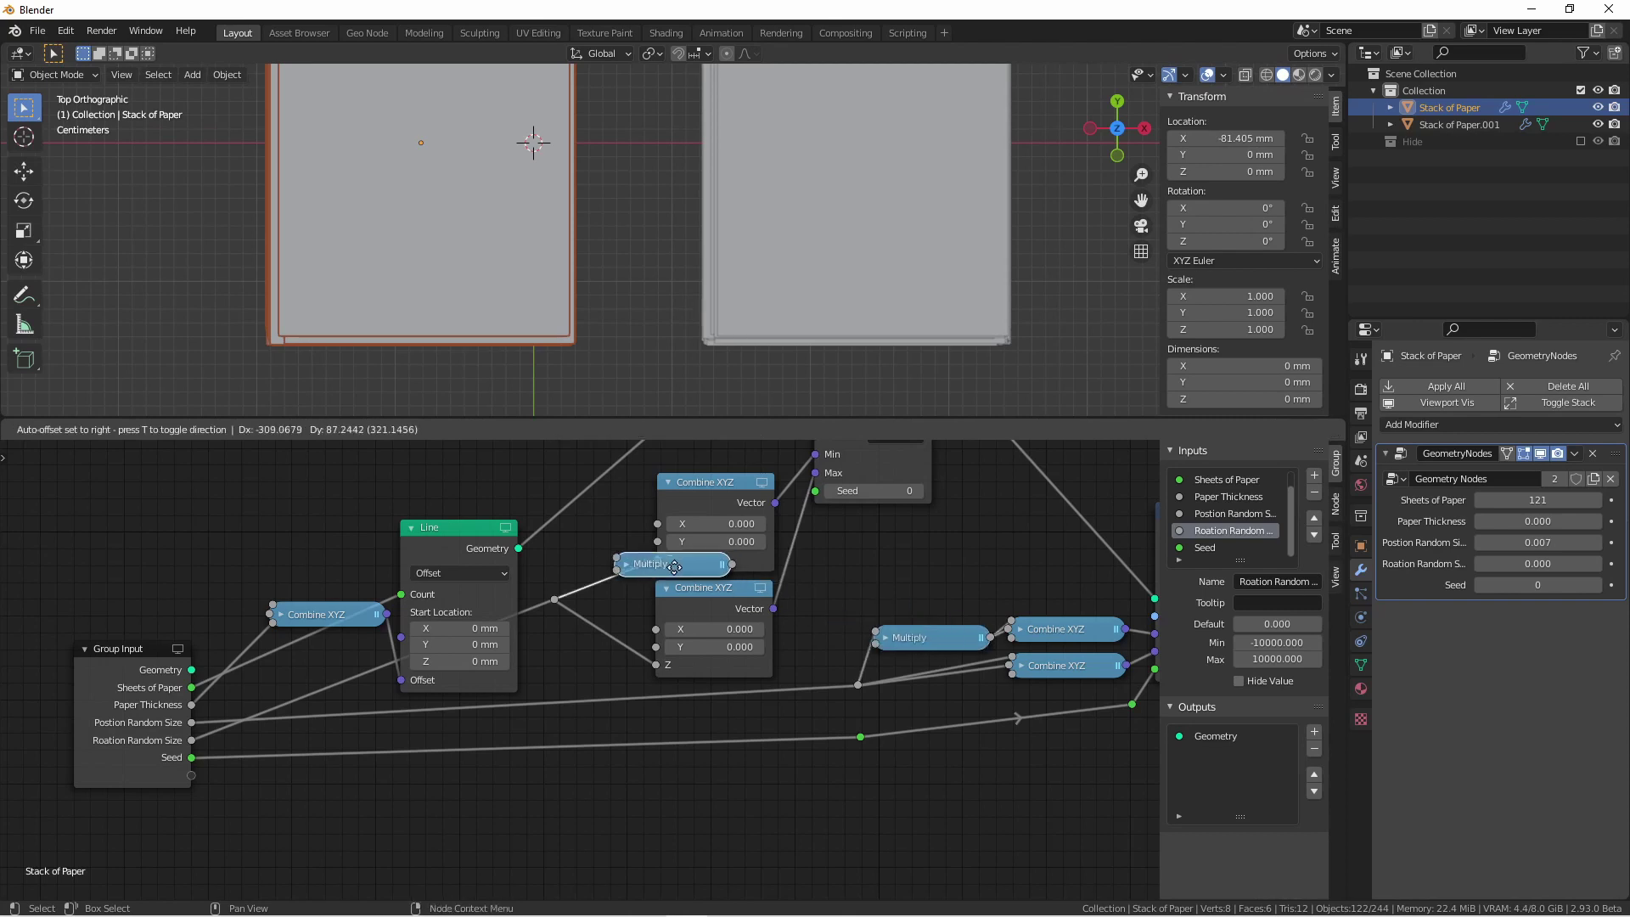
pyautogui.click(651, 574)
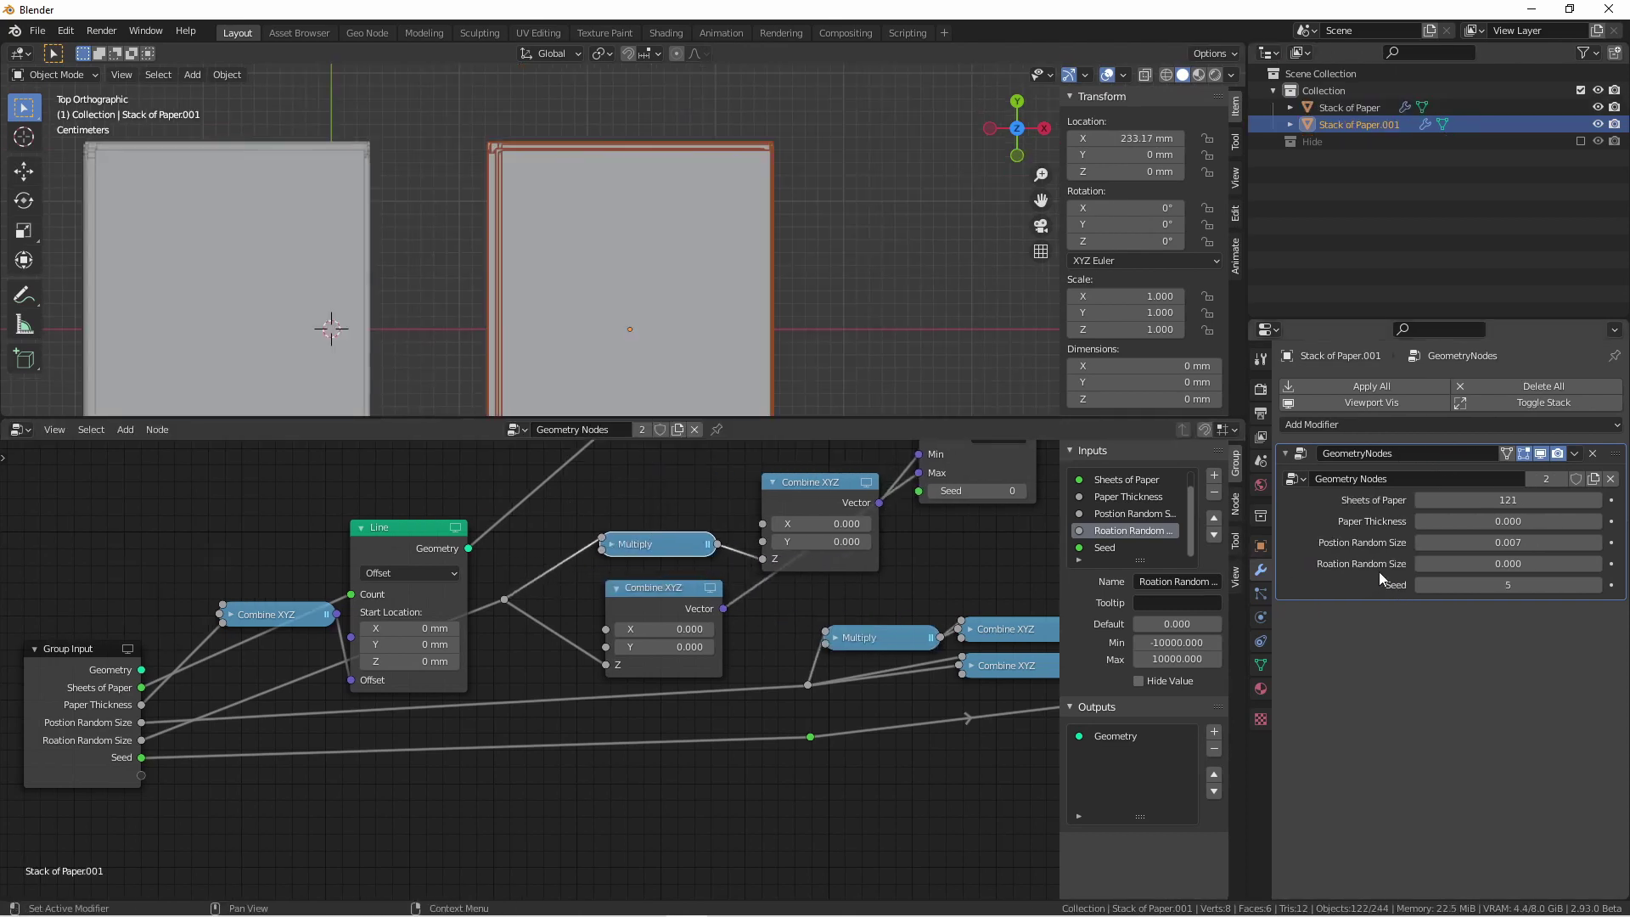
# Step: Set Stack of Paper.001's rotation randomness to 0.35, then lower it
pyautogui.click(1494, 563)
pyautogui.write('0.35')
pyautogui.press('Return')
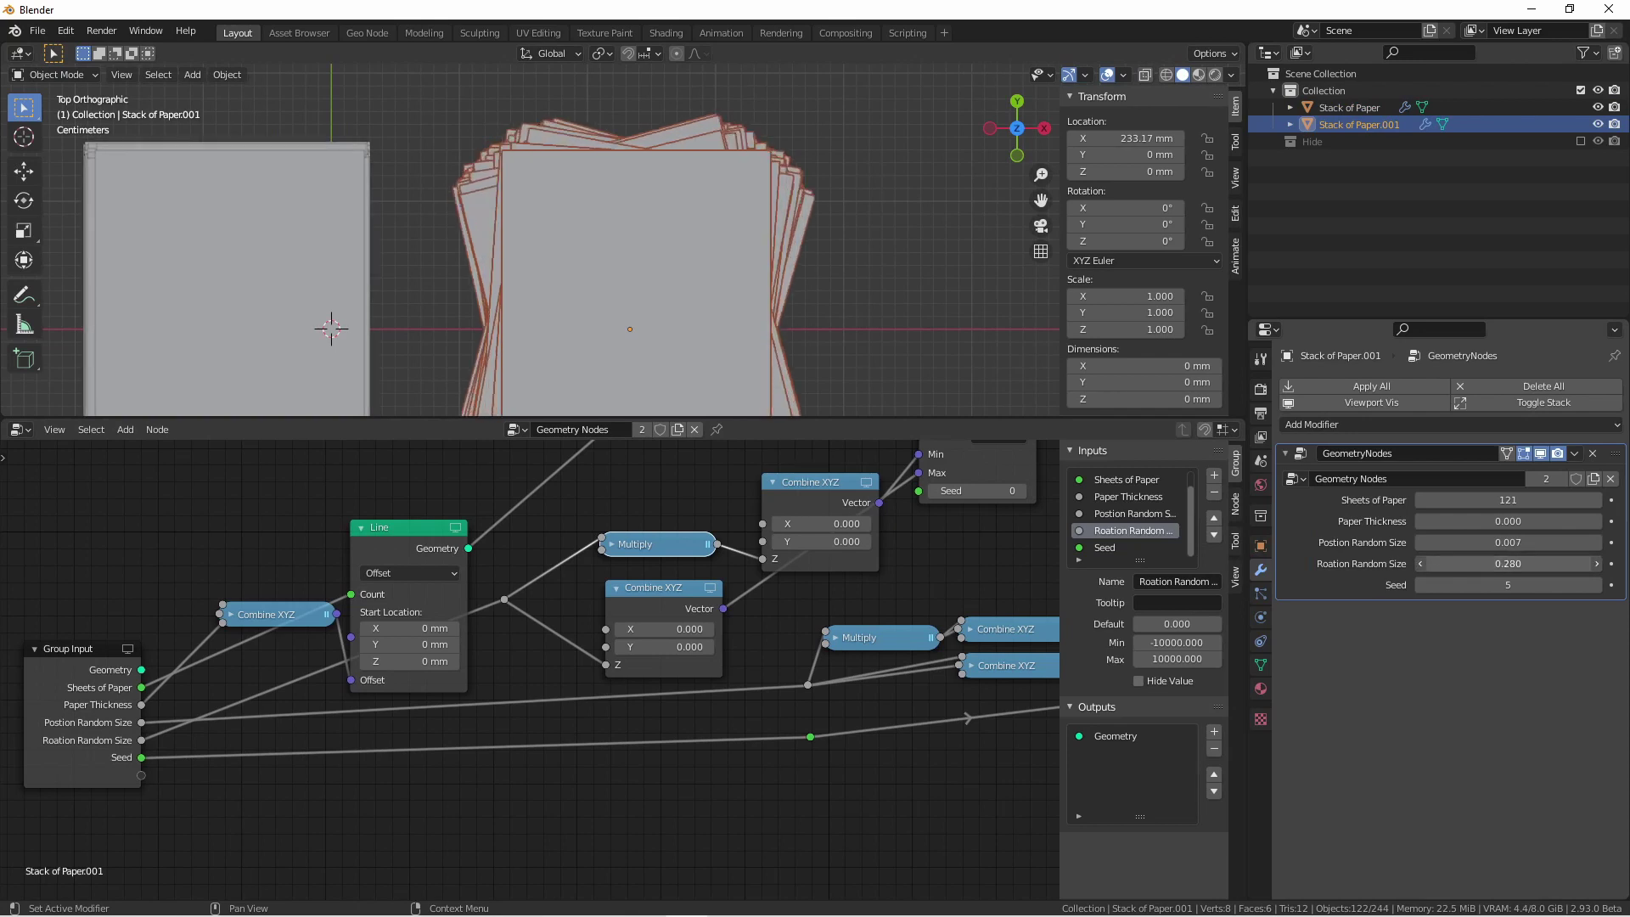
pyautogui.moveTo(1494, 563); pyautogui.dragTo(1392, 564)
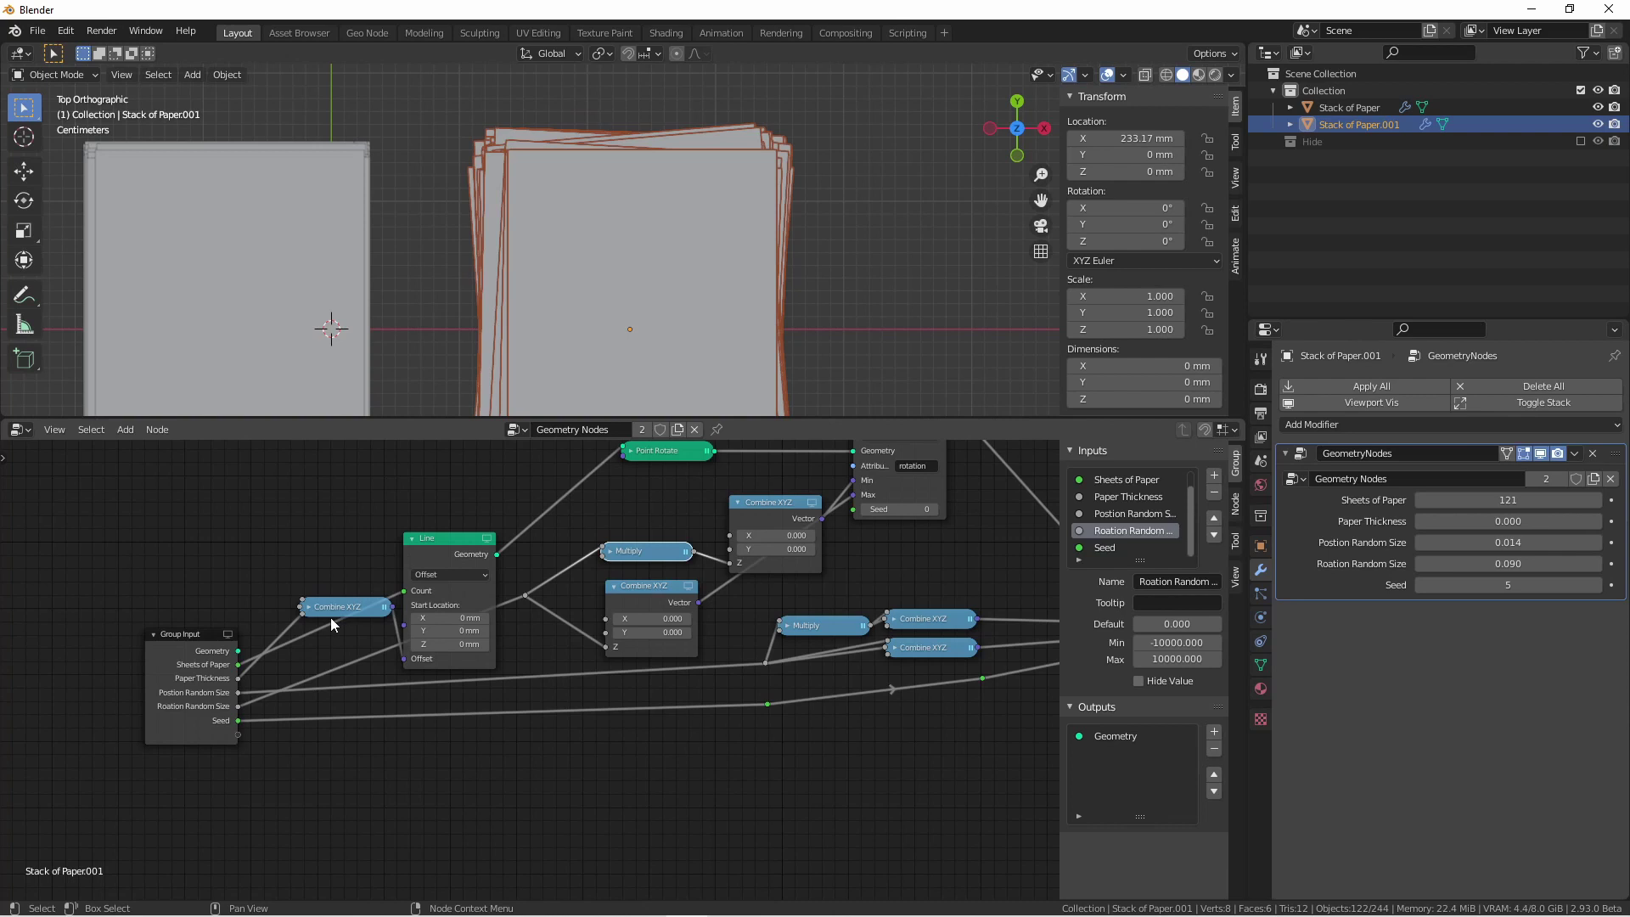
# Step: Tidy the nodes and wire Seed through a reroute into the rotation randomizer's Seed
pyautogui.moveTo(329, 618); pyautogui.dragTo(336, 535)
pyautogui.moveTo(636, 550); pyautogui.dragTo(661, 494)
pyautogui.moveTo(670, 593); pyautogui.dragTo(794, 521)
pyautogui.scroll(-3, 794, 521)
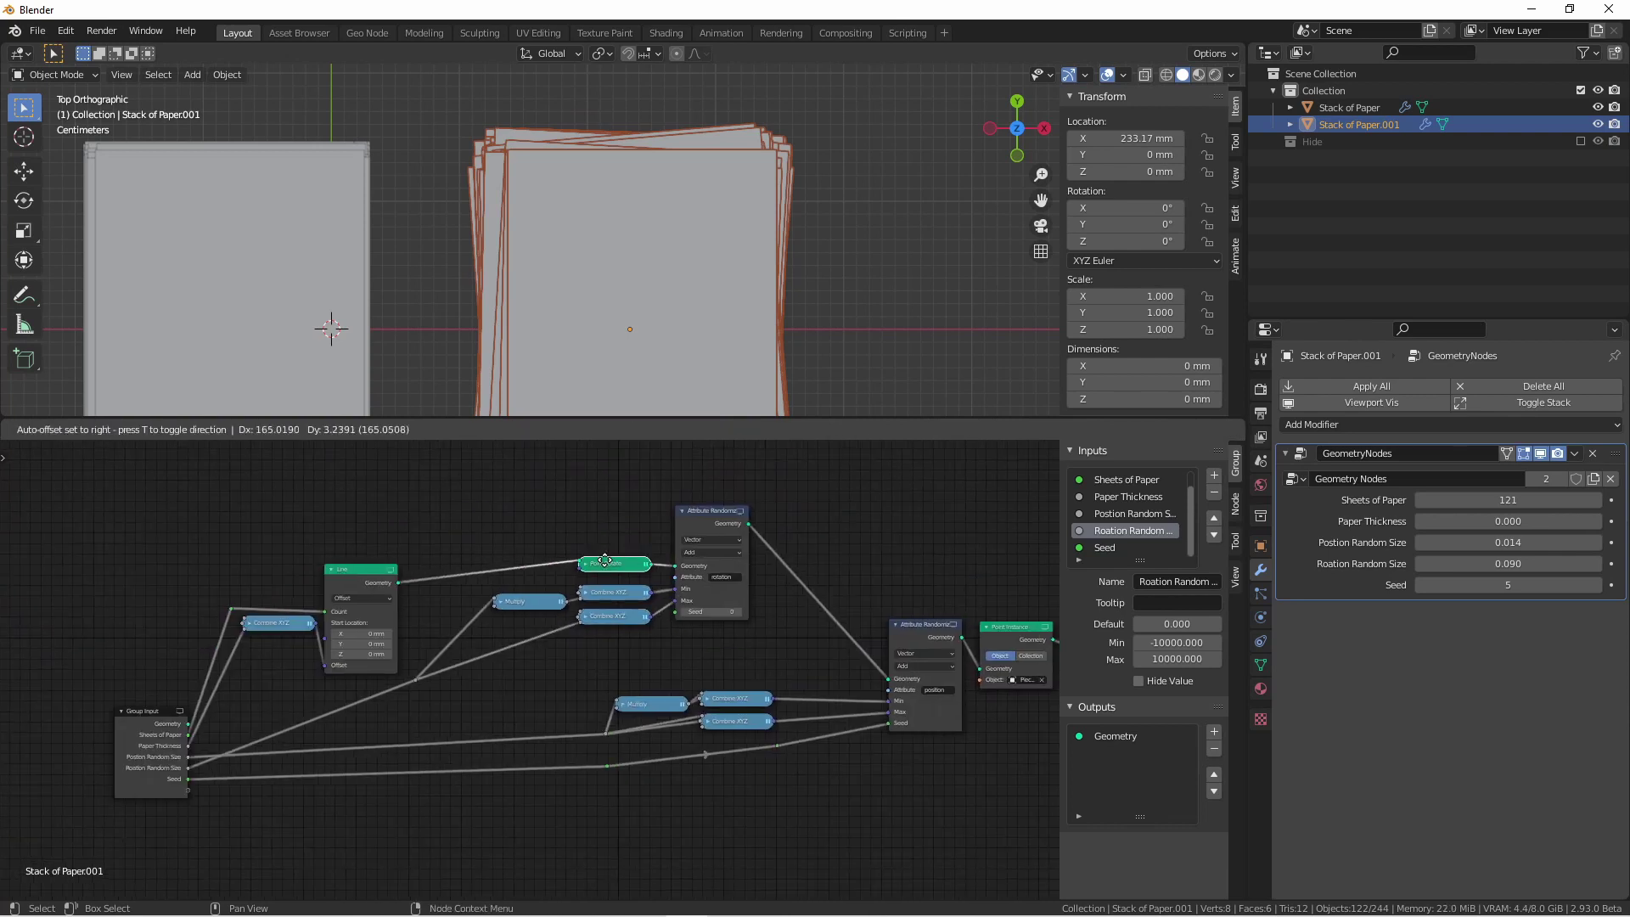
pyautogui.moveTo(776, 578); pyautogui.dragTo(504, 672, button='middle')
pyautogui.press('g')
pyautogui.click(509, 778)
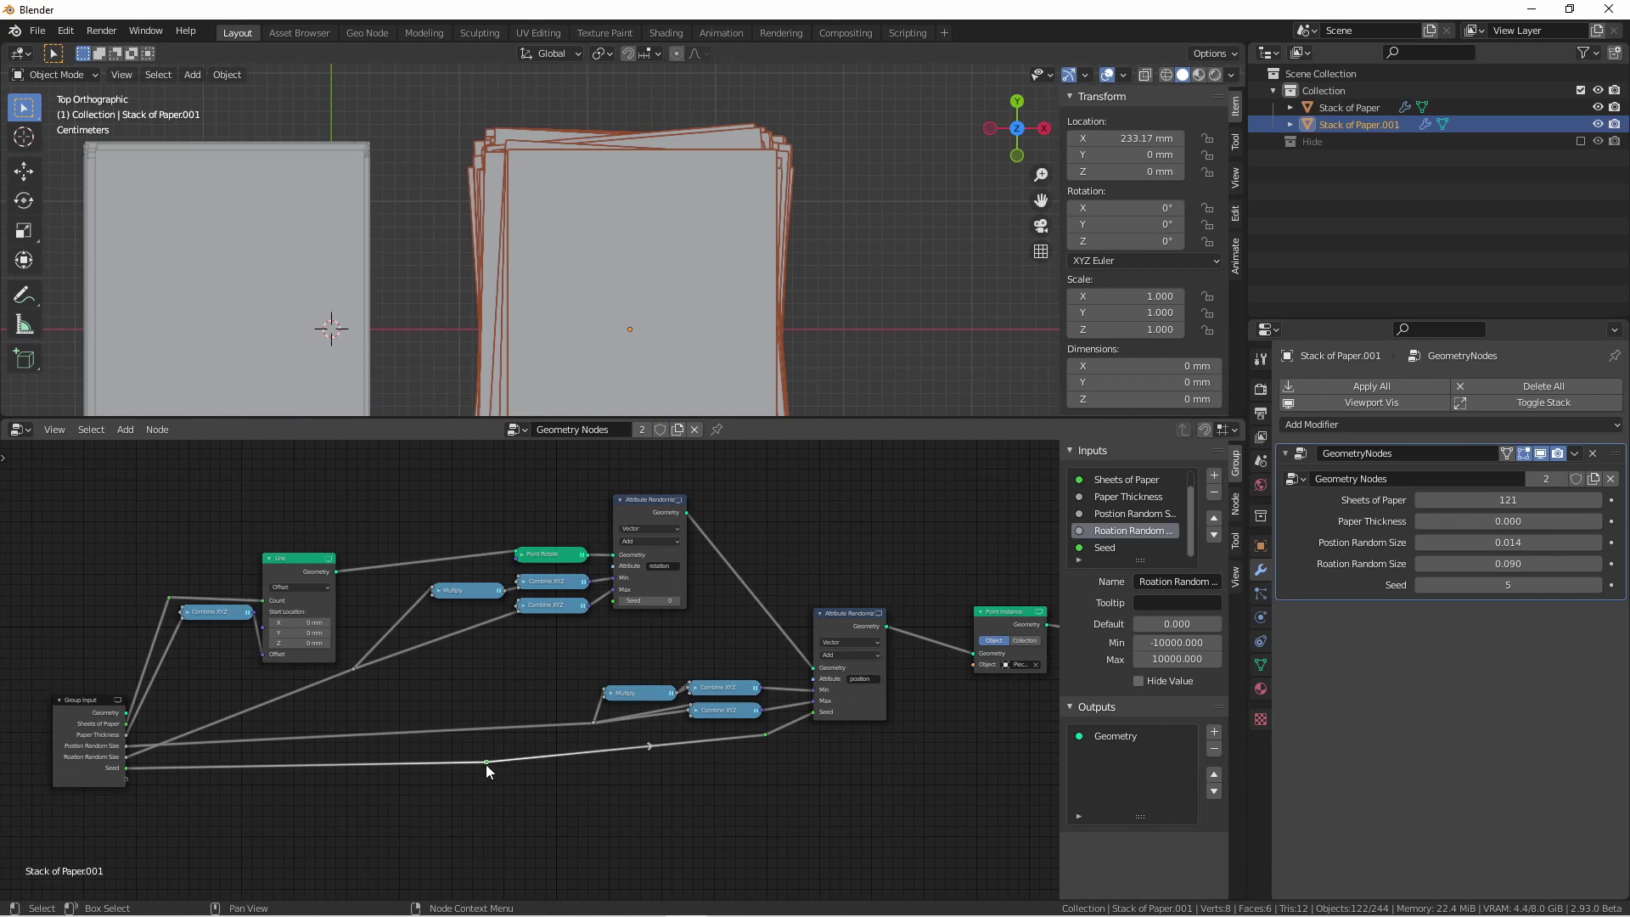
pyautogui.moveTo(486, 761); pyautogui.dragTo(613, 600)
# Step: Give the second stack 507 sheets, position randomness 0.011, rotation 0.070 and seed 9
pyautogui.moveTo(662, 331); pyautogui.dragTo(695, 277, button='middle')
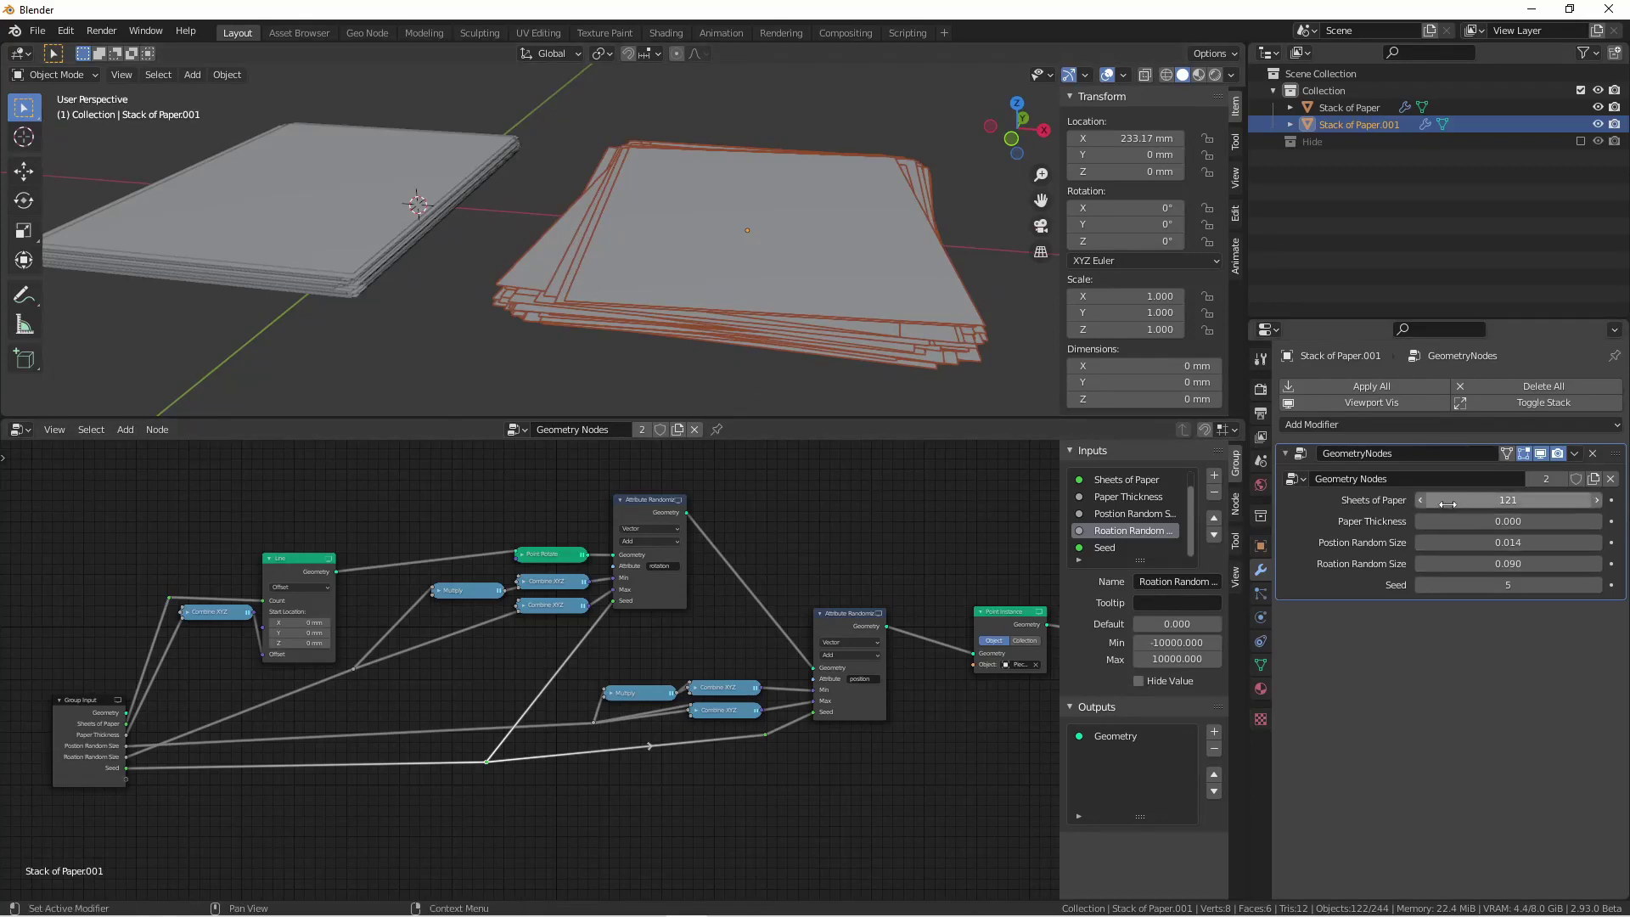
pyautogui.moveTo(1507, 499); pyautogui.dragTo(1531, 500)
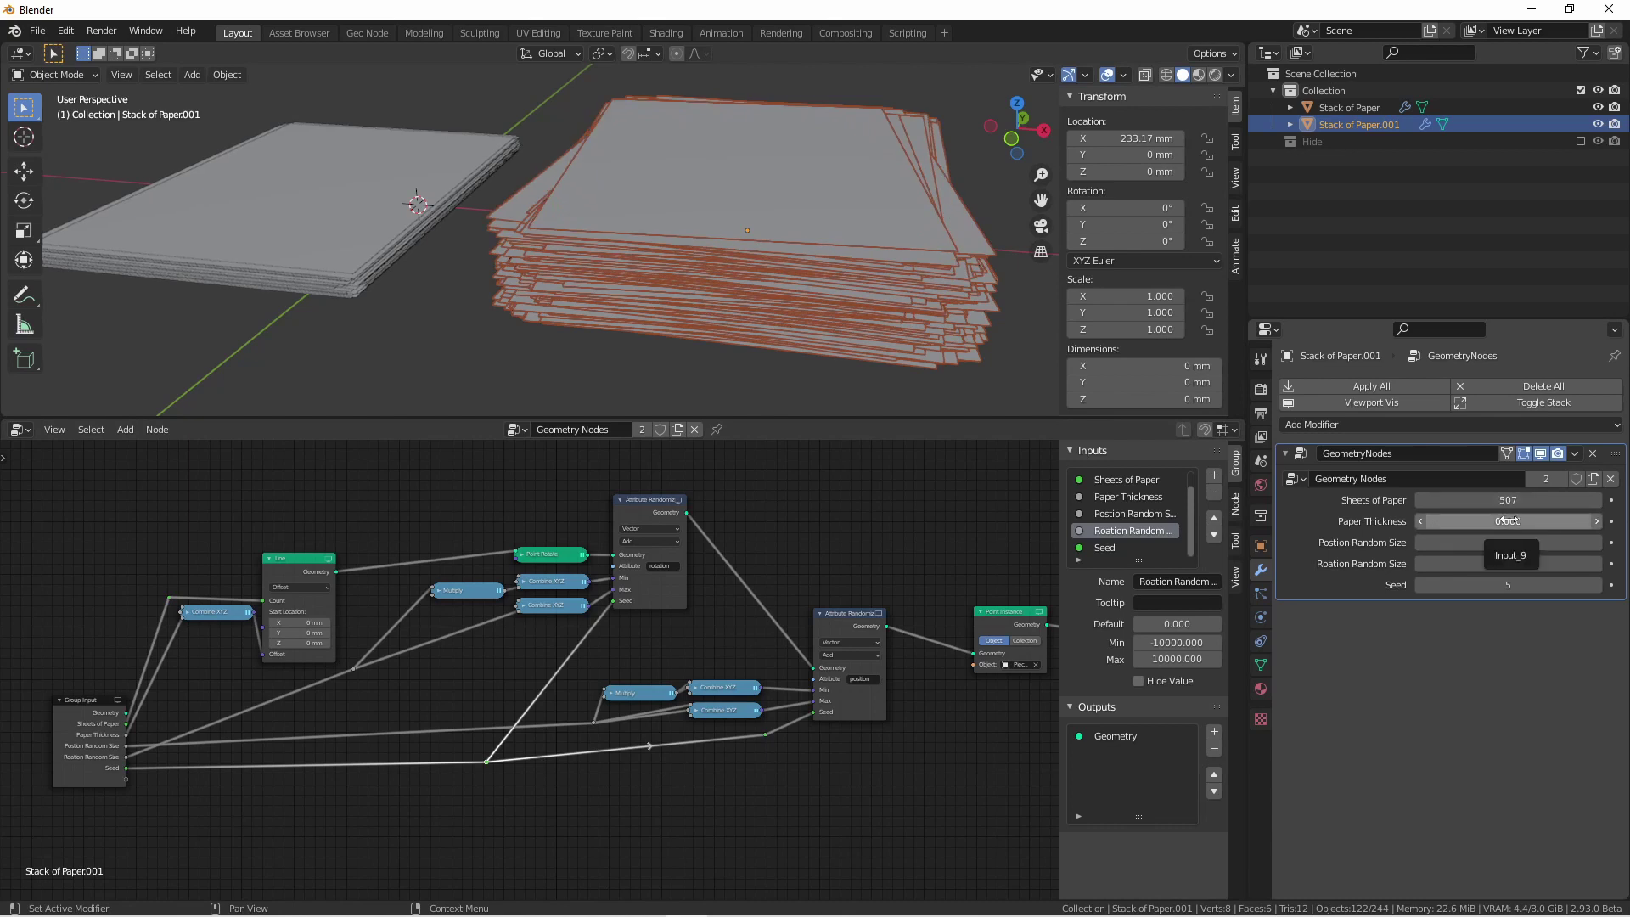
pyautogui.moveTo(1507, 543)
pyautogui.mouseDown()
pyautogui.moveTo(1530, 542)
pyautogui.moveTo(1482, 564)
pyautogui.mouseUp()
pyautogui.click(1596, 586)
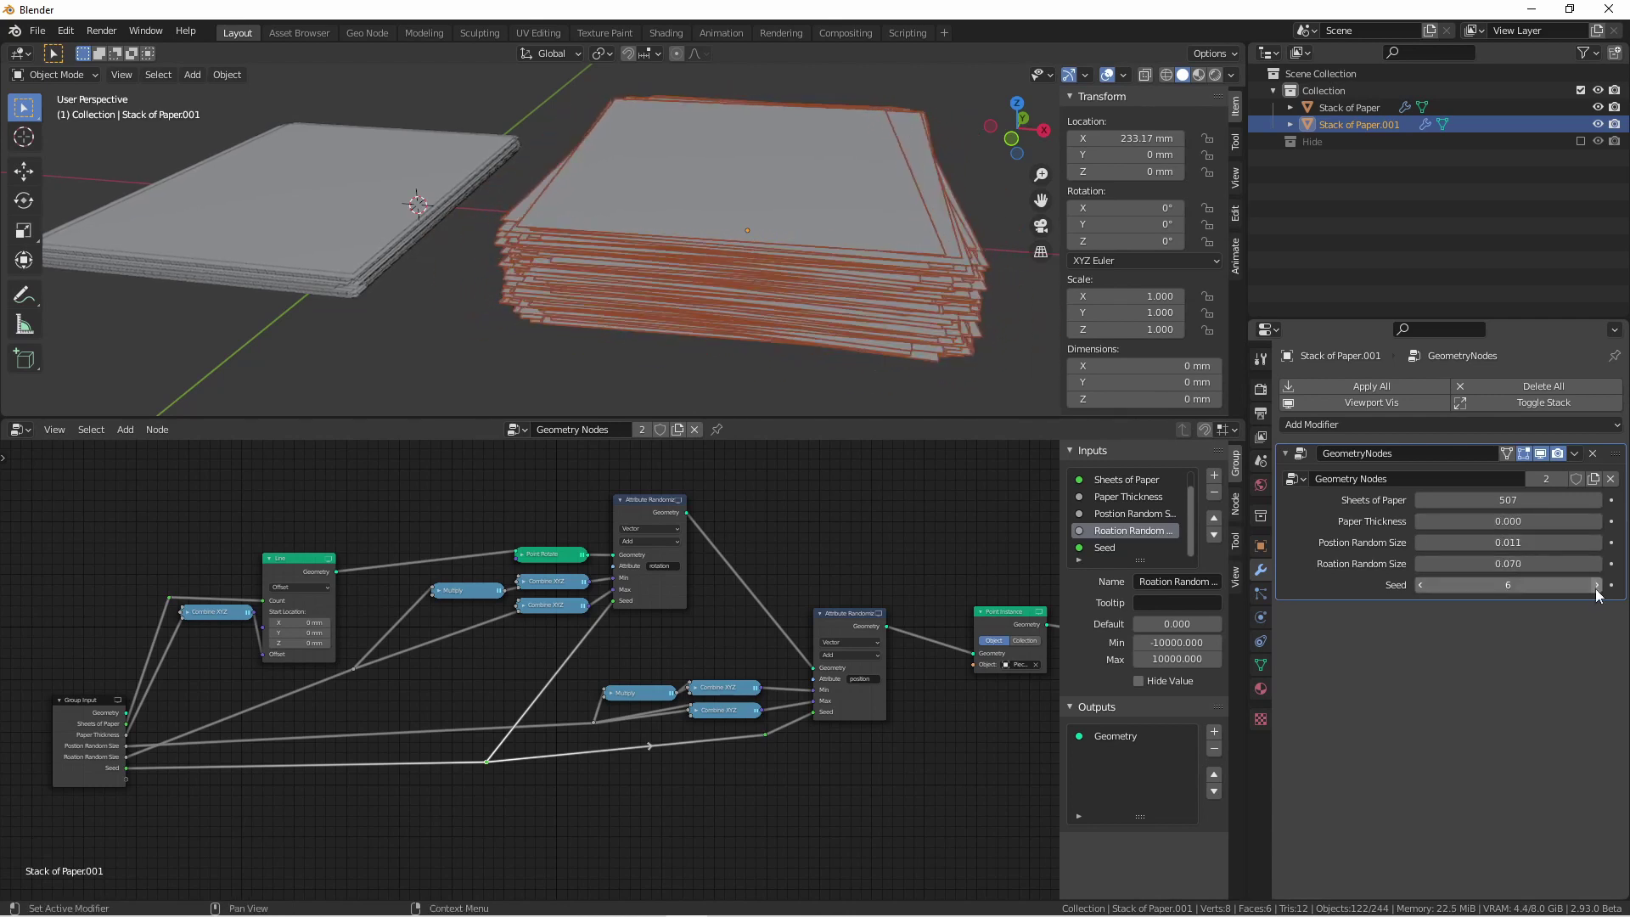
pyautogui.click(1596, 585)
pyautogui.click(1596, 585)
pyautogui.click(1596, 585)
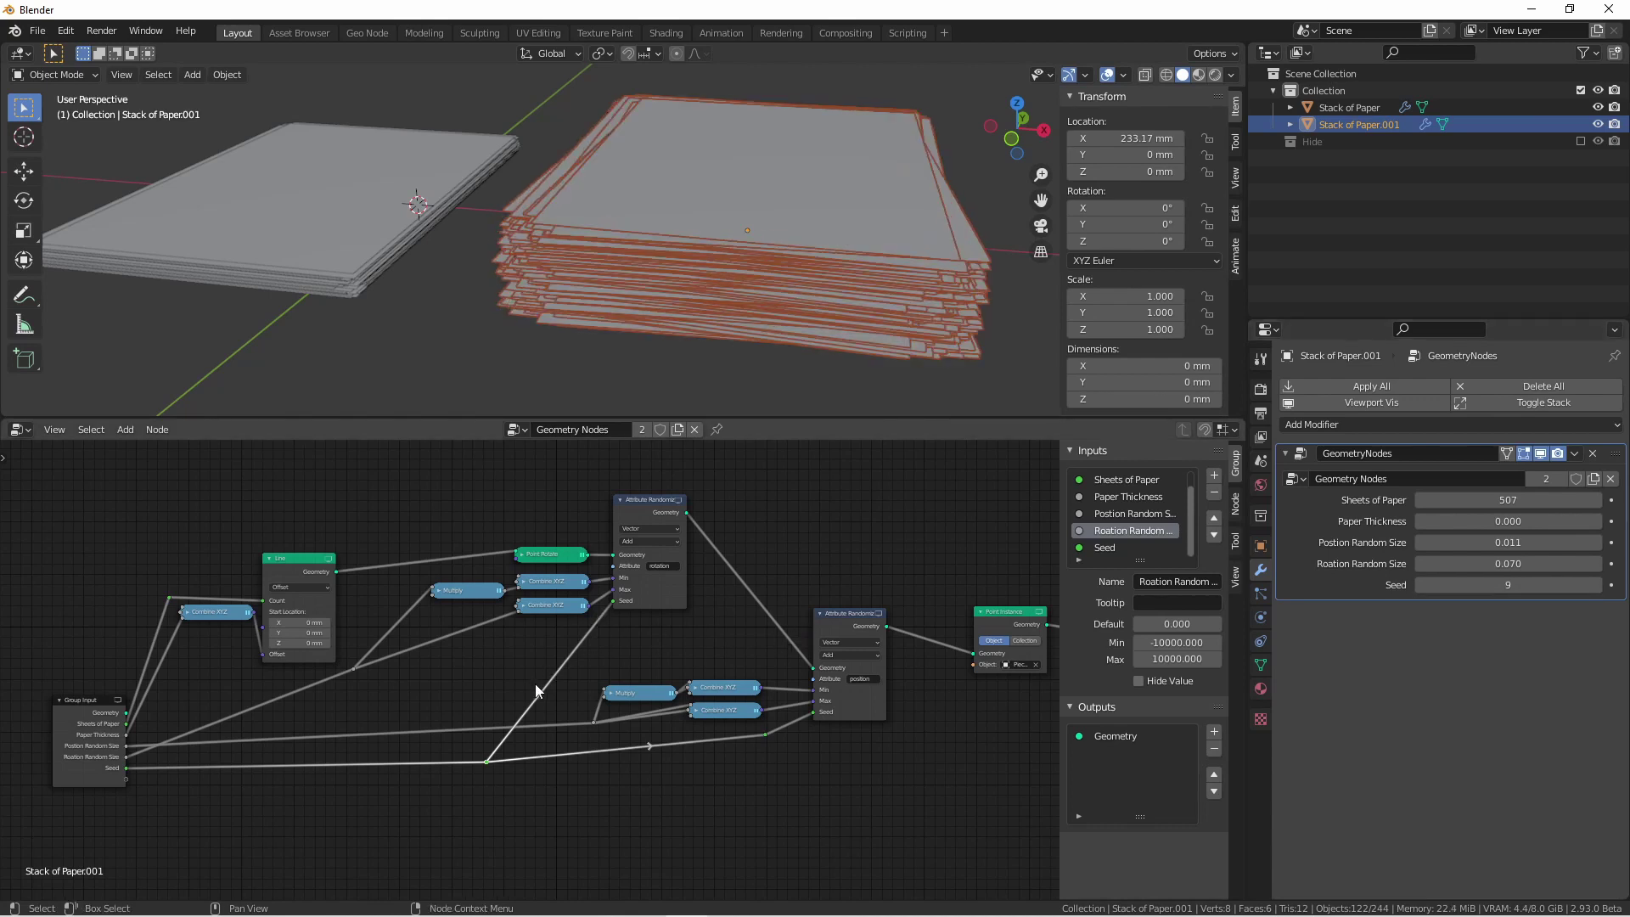
# Step: Move the rotation-related nodes together into a tidier position
pyautogui.moveTo(724, 645); pyautogui.dragTo(436, 521)
pyautogui.press('g')
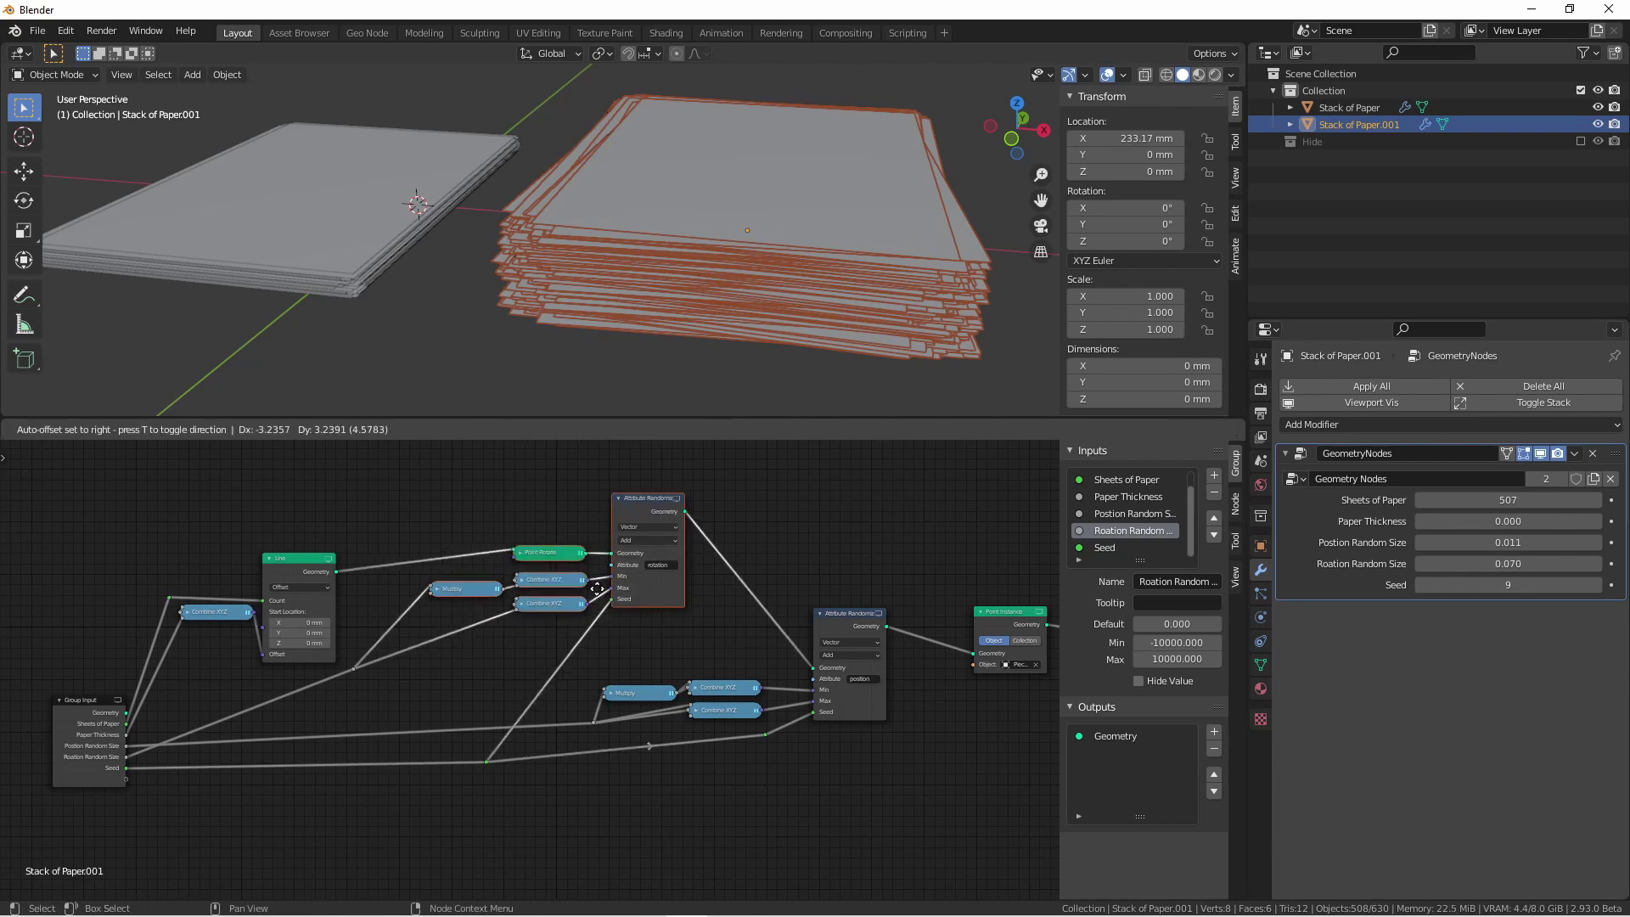
pyautogui.click(610, 584)
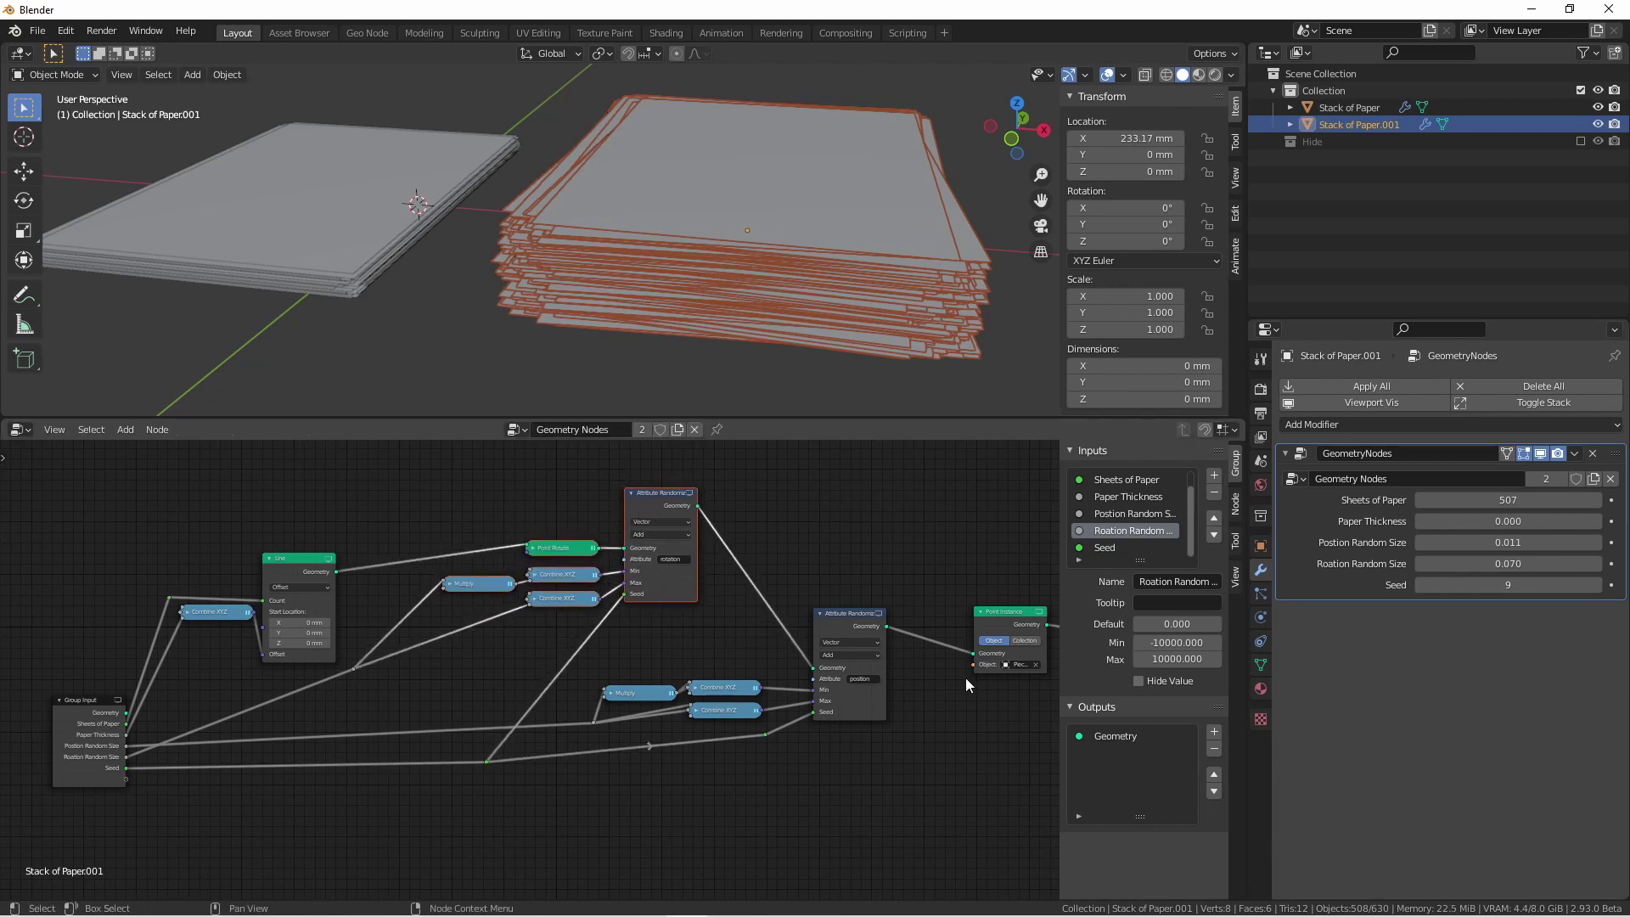
pyautogui.moveTo(1026, 678); pyautogui.dragTo(983, 665, button='middle')
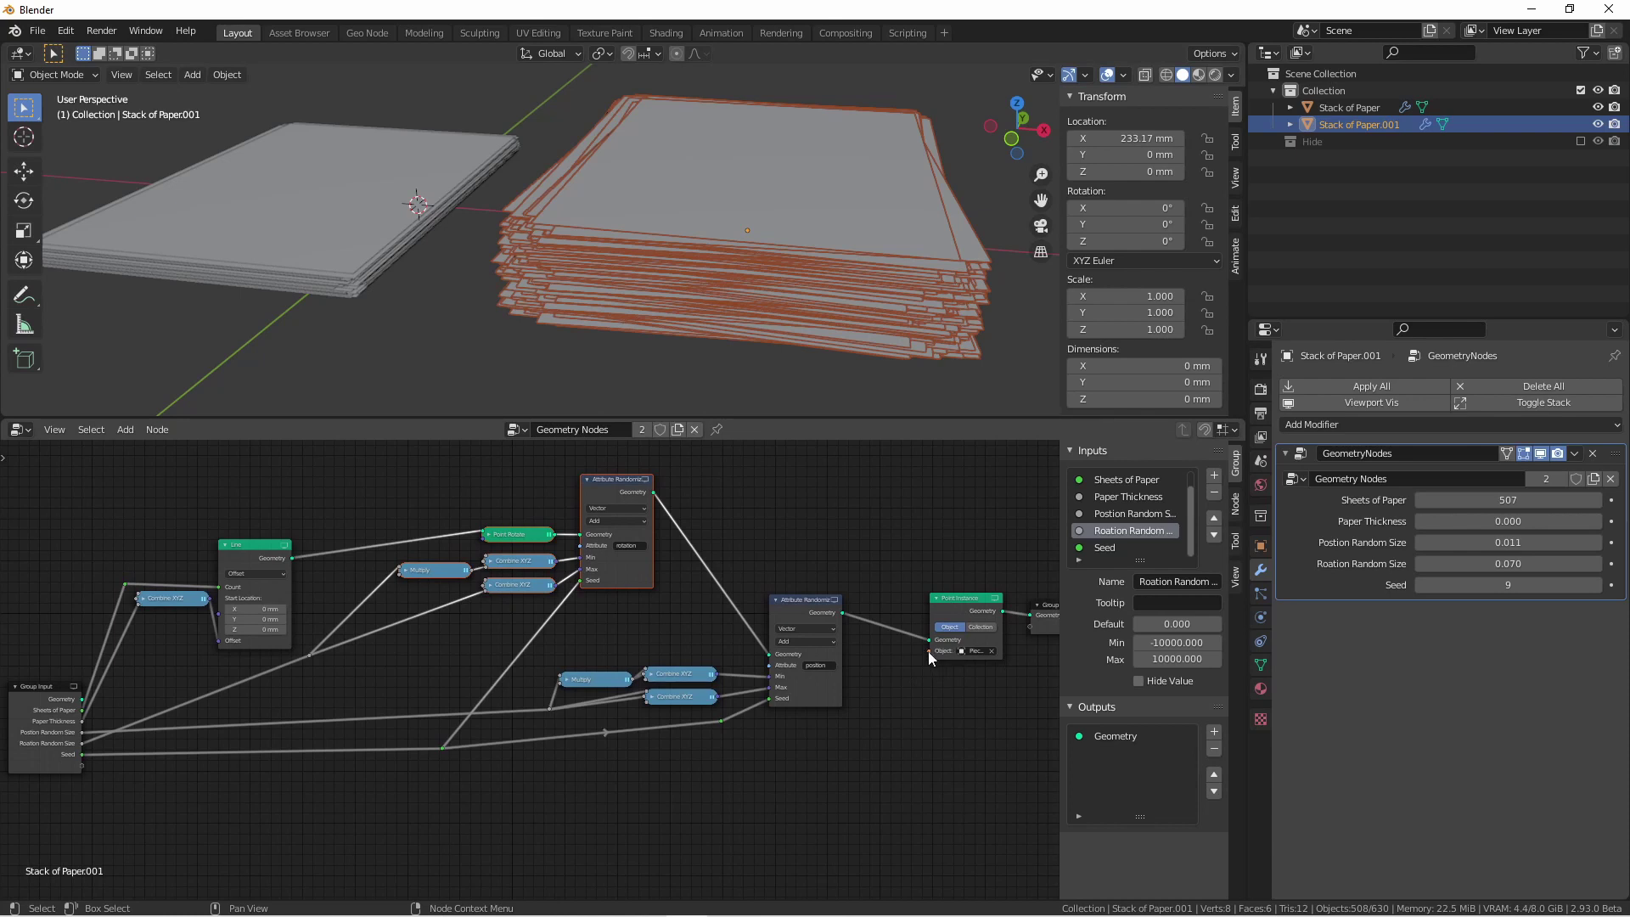
# Step: Expose Point Instance's Object as a 'Paper Object' input moved near the top of the list
pyautogui.moveTo(929, 650); pyautogui.dragTo(80, 766)
pyautogui.doubleClick(1108, 547)
pyautogui.write('Paper Obk')
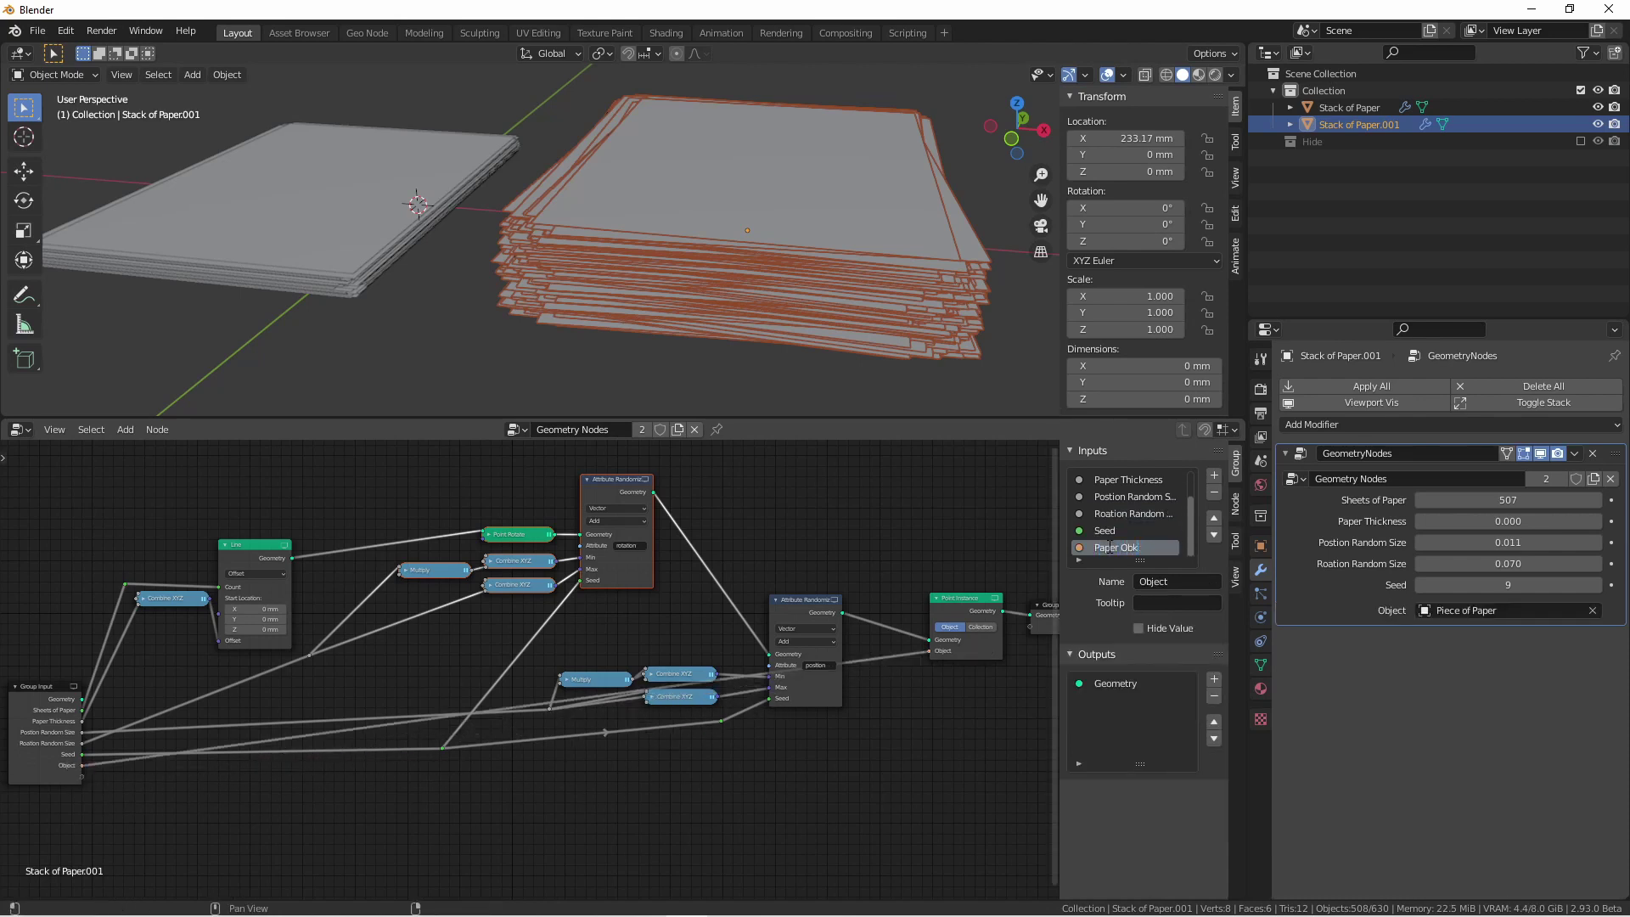
pyautogui.write('eect')
pyautogui.press('Return')
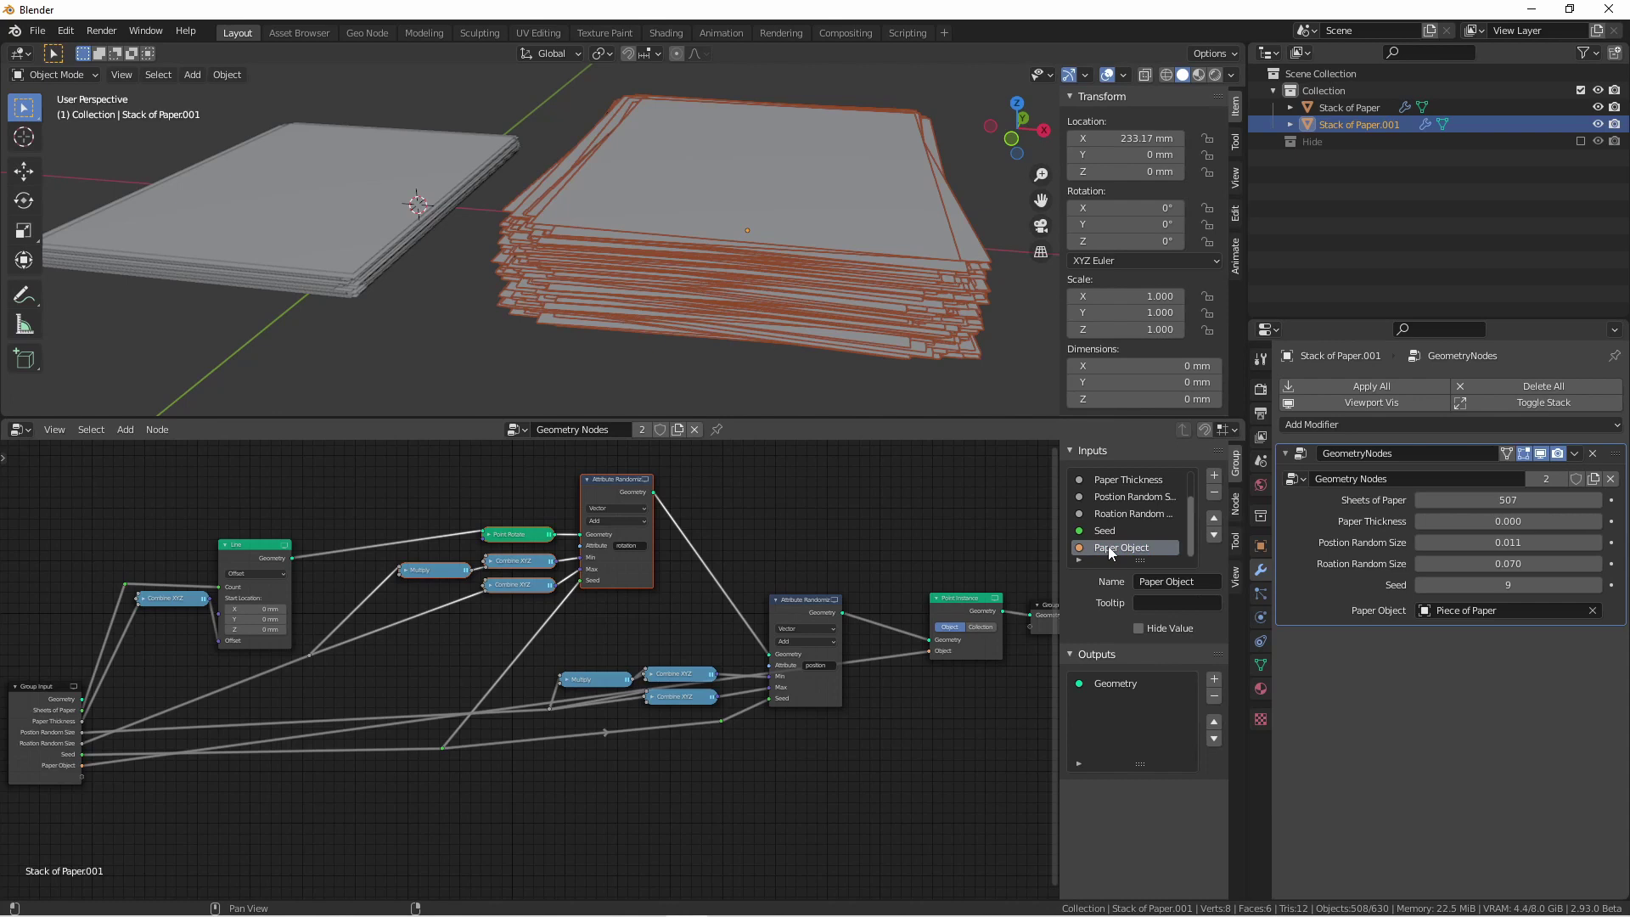
pyautogui.click(1214, 518)
pyautogui.click(1214, 518)
pyautogui.click(1213, 517)
pyautogui.click(1214, 517)
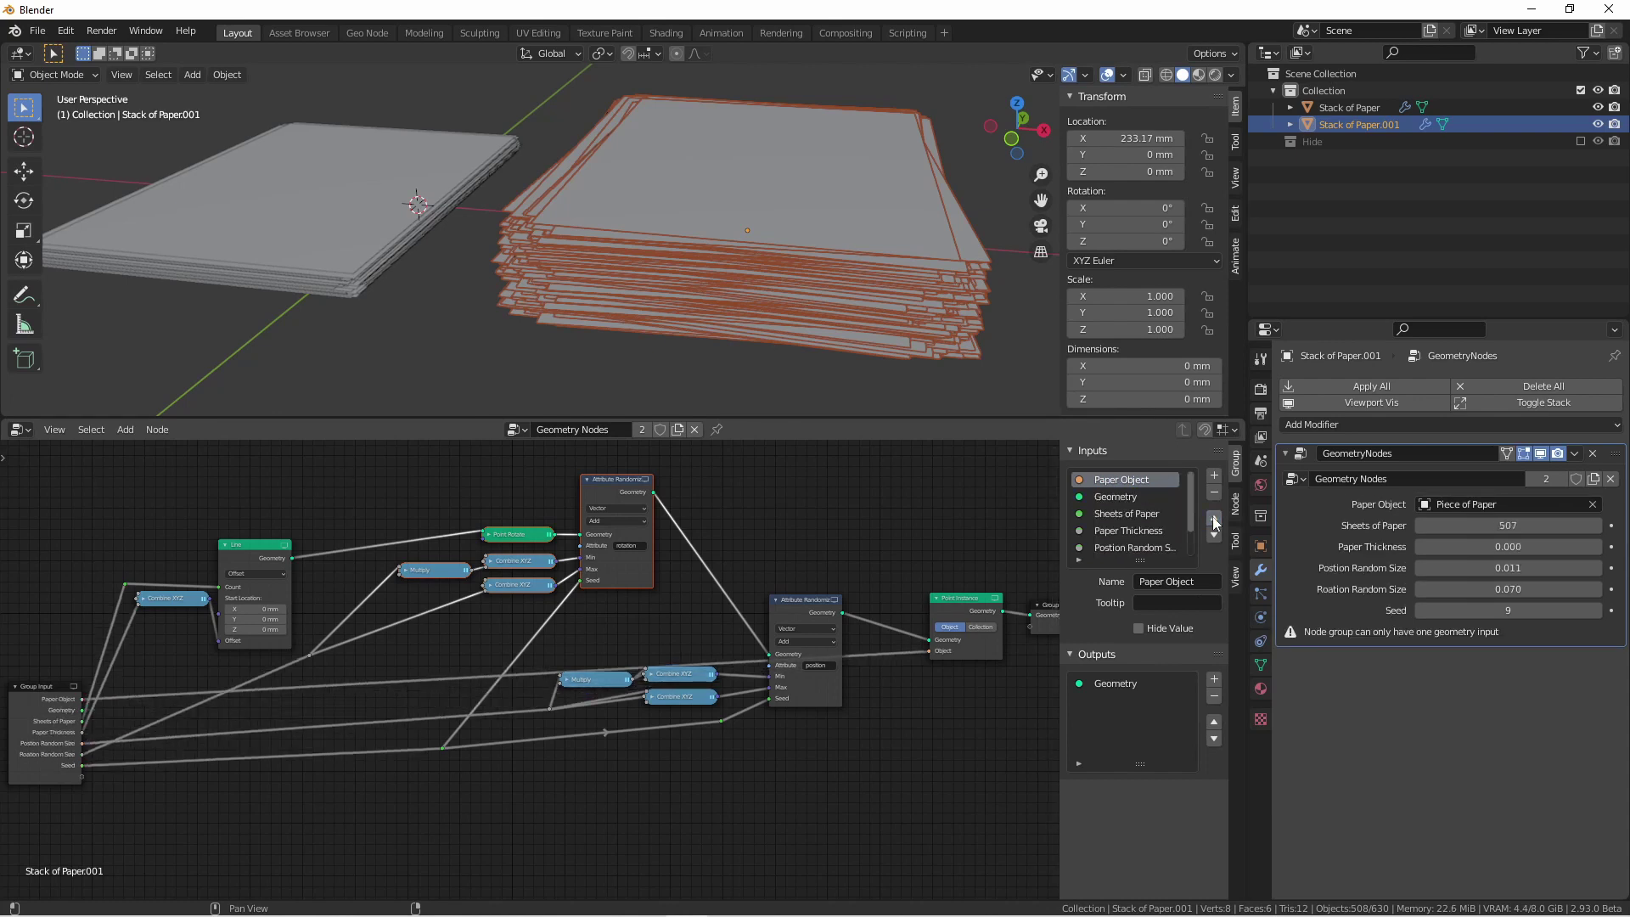
pyautogui.press('Home')
pyautogui.keyDown('shift'); pyautogui.moveTo(946, 297); pyautogui.dragTo(618, 273, button='middle'); pyautogui.keyUp('shift')
# Step: Add a mesh circle and scale it down
pyautogui.hotkey('shift', 'a')
pyautogui.moveTo(634, 245)
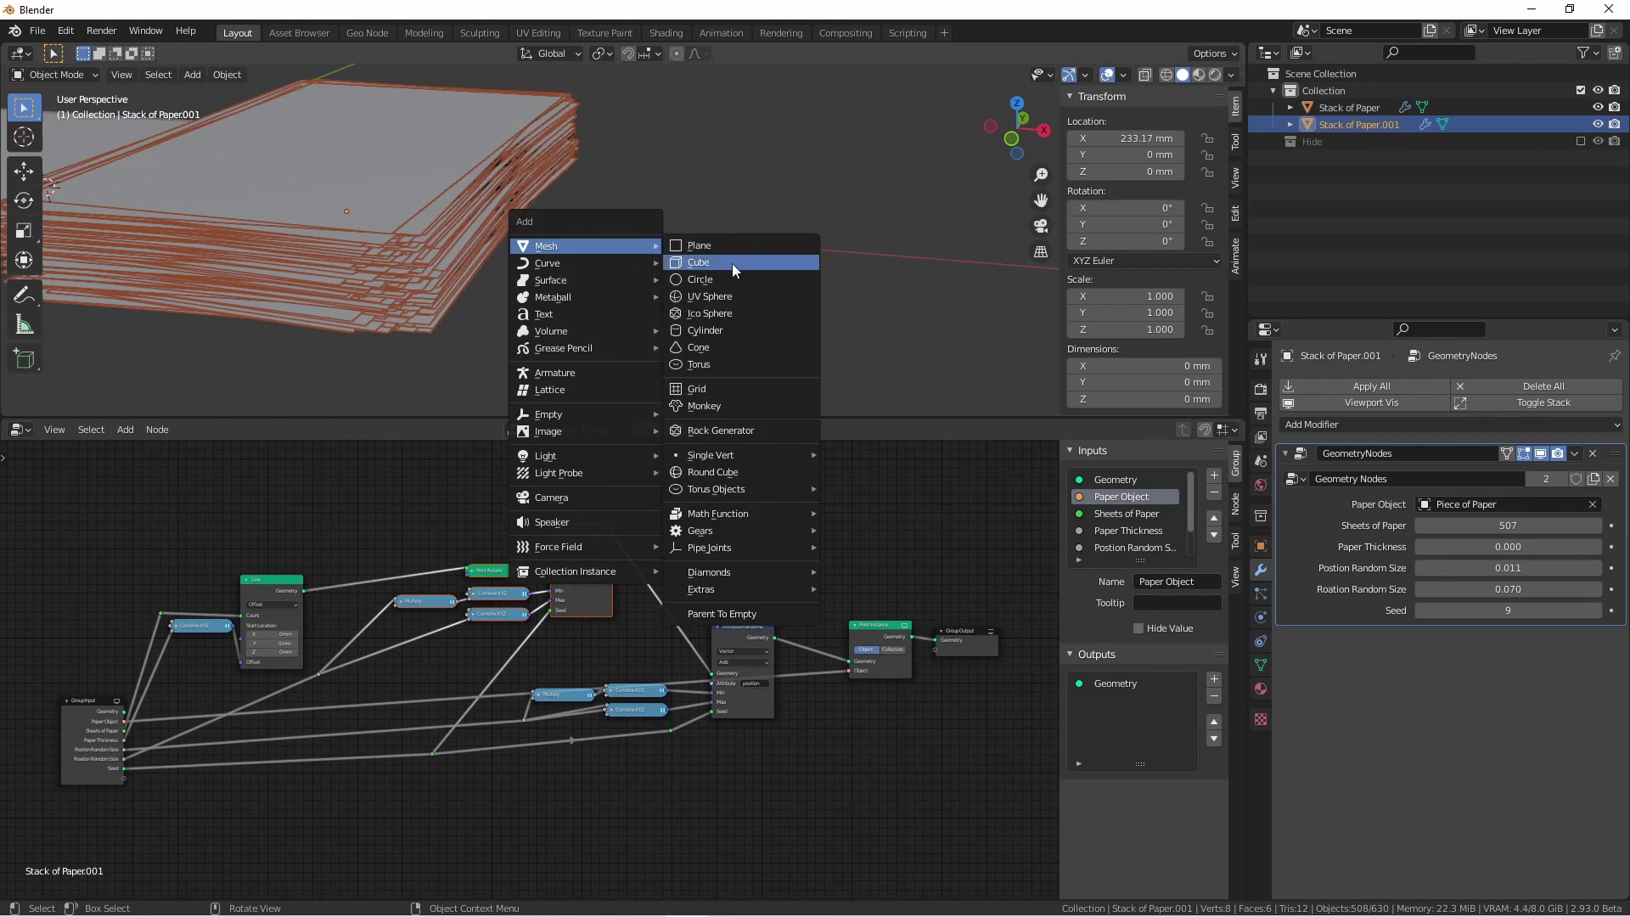
pyautogui.click(698, 279)
pyautogui.press('s')
pyautogui.click(652, 278)
# Step: Give the circle a Geometry Nodes modifier using the existing paper-stack node tree
pyautogui.click(1393, 386)
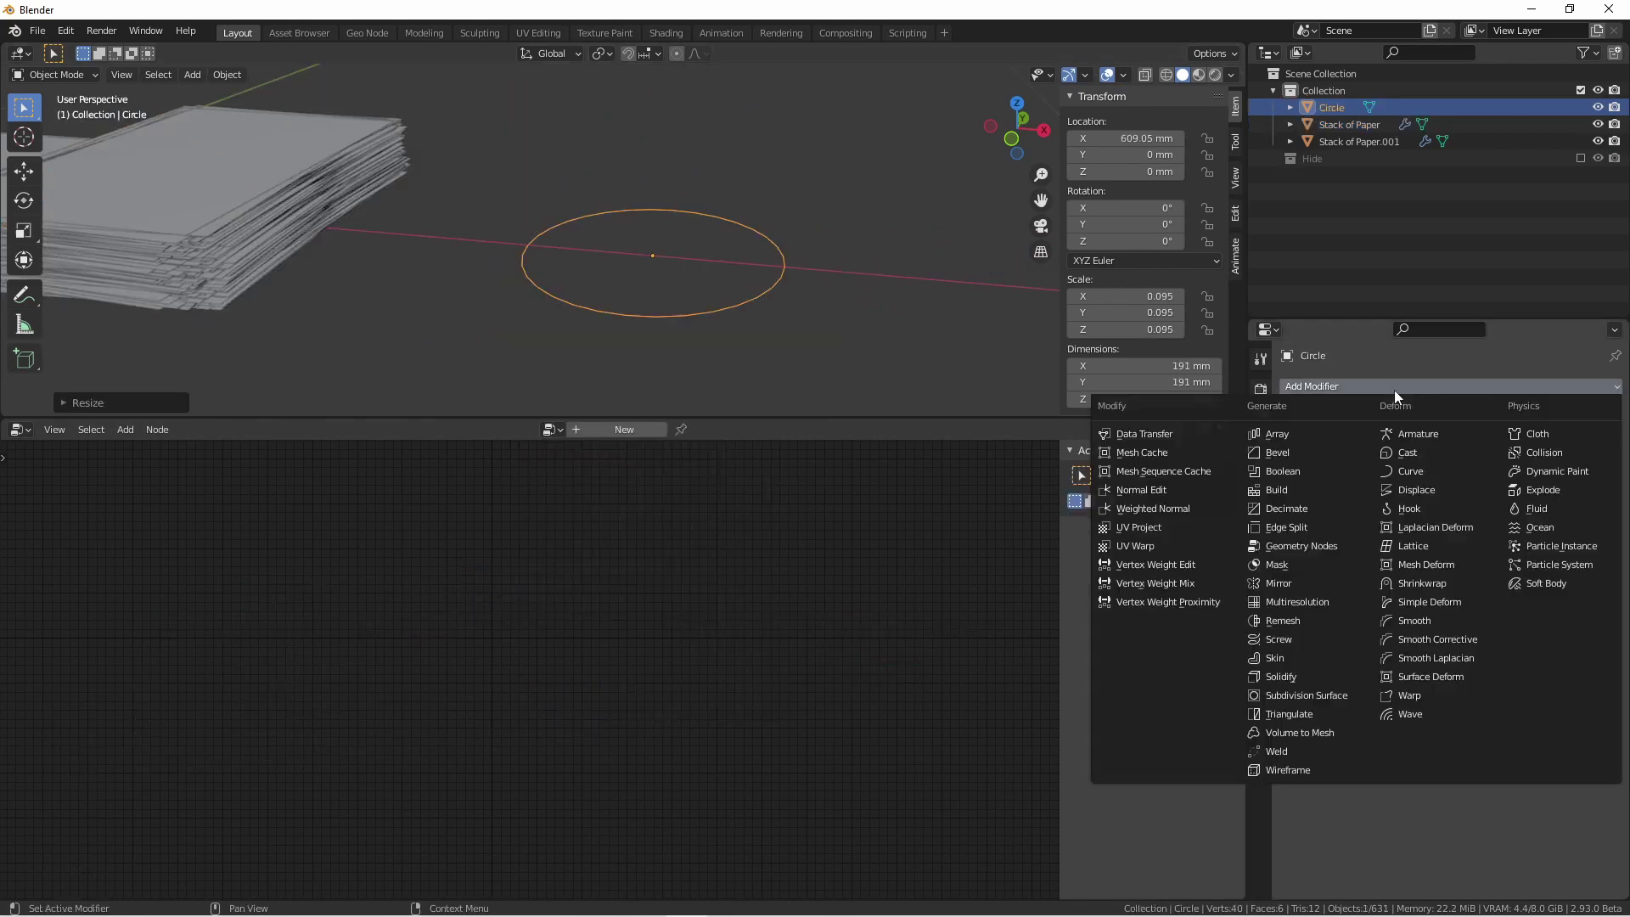
pyautogui.click(1339, 545)
pyautogui.click(524, 431)
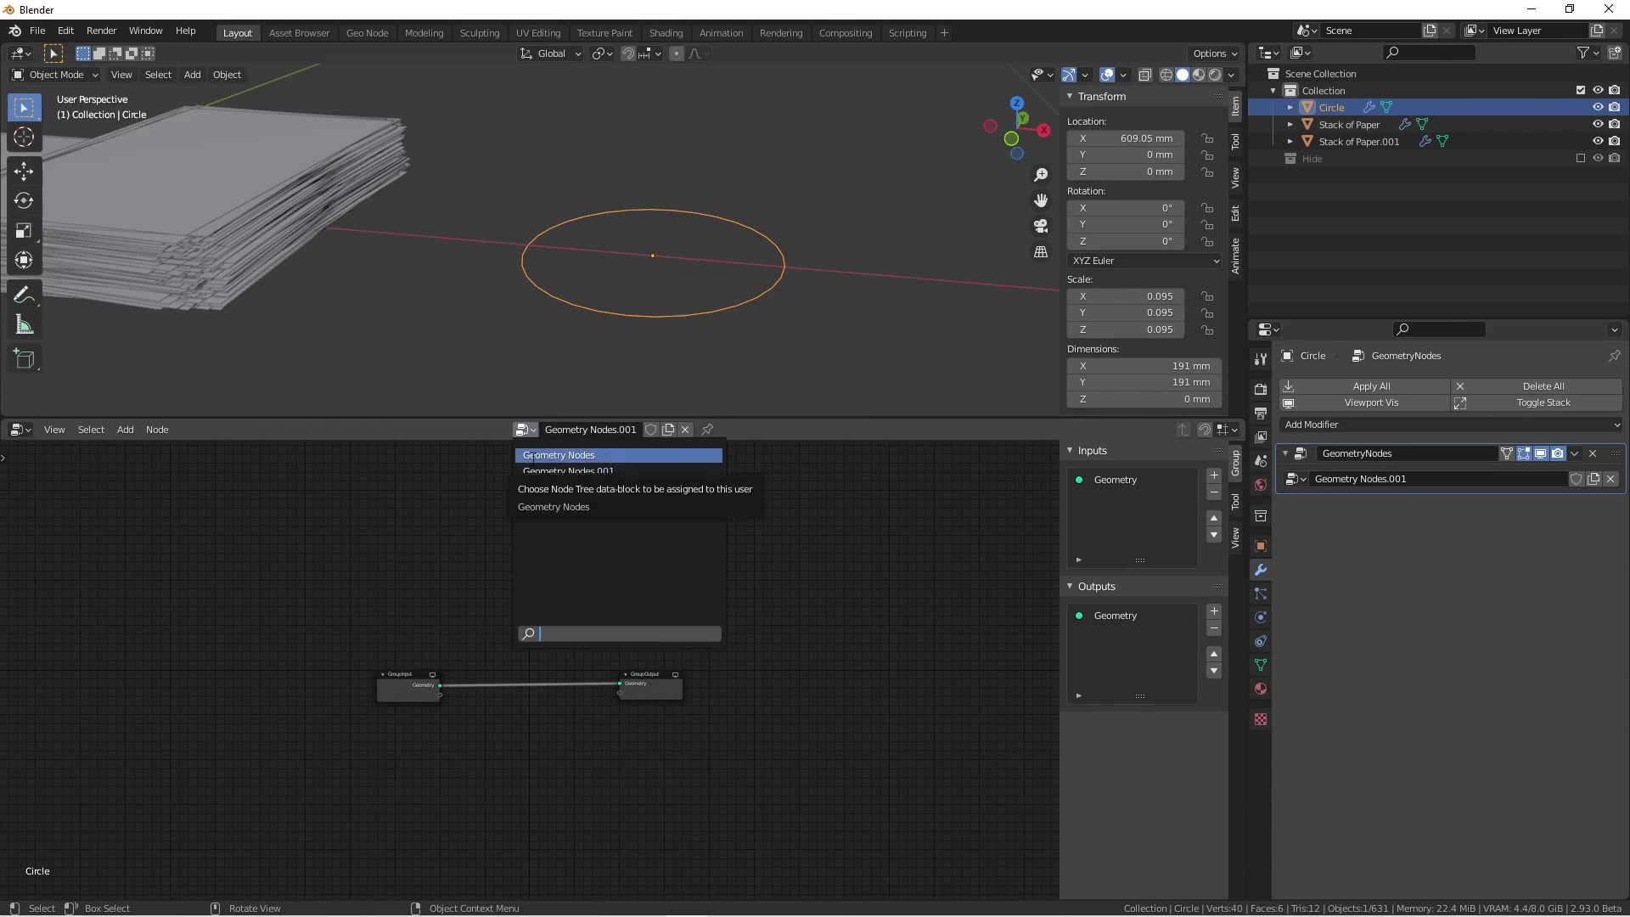
pyautogui.click(531, 456)
# Step: Apply the circle's scale and set the third stack to 1249 sheets
pyautogui.hotkey('ctrl', 'a')
pyautogui.click(502, 219)
pyautogui.scroll(-3, 523, 231)
pyautogui.scroll(1, 668, 292)
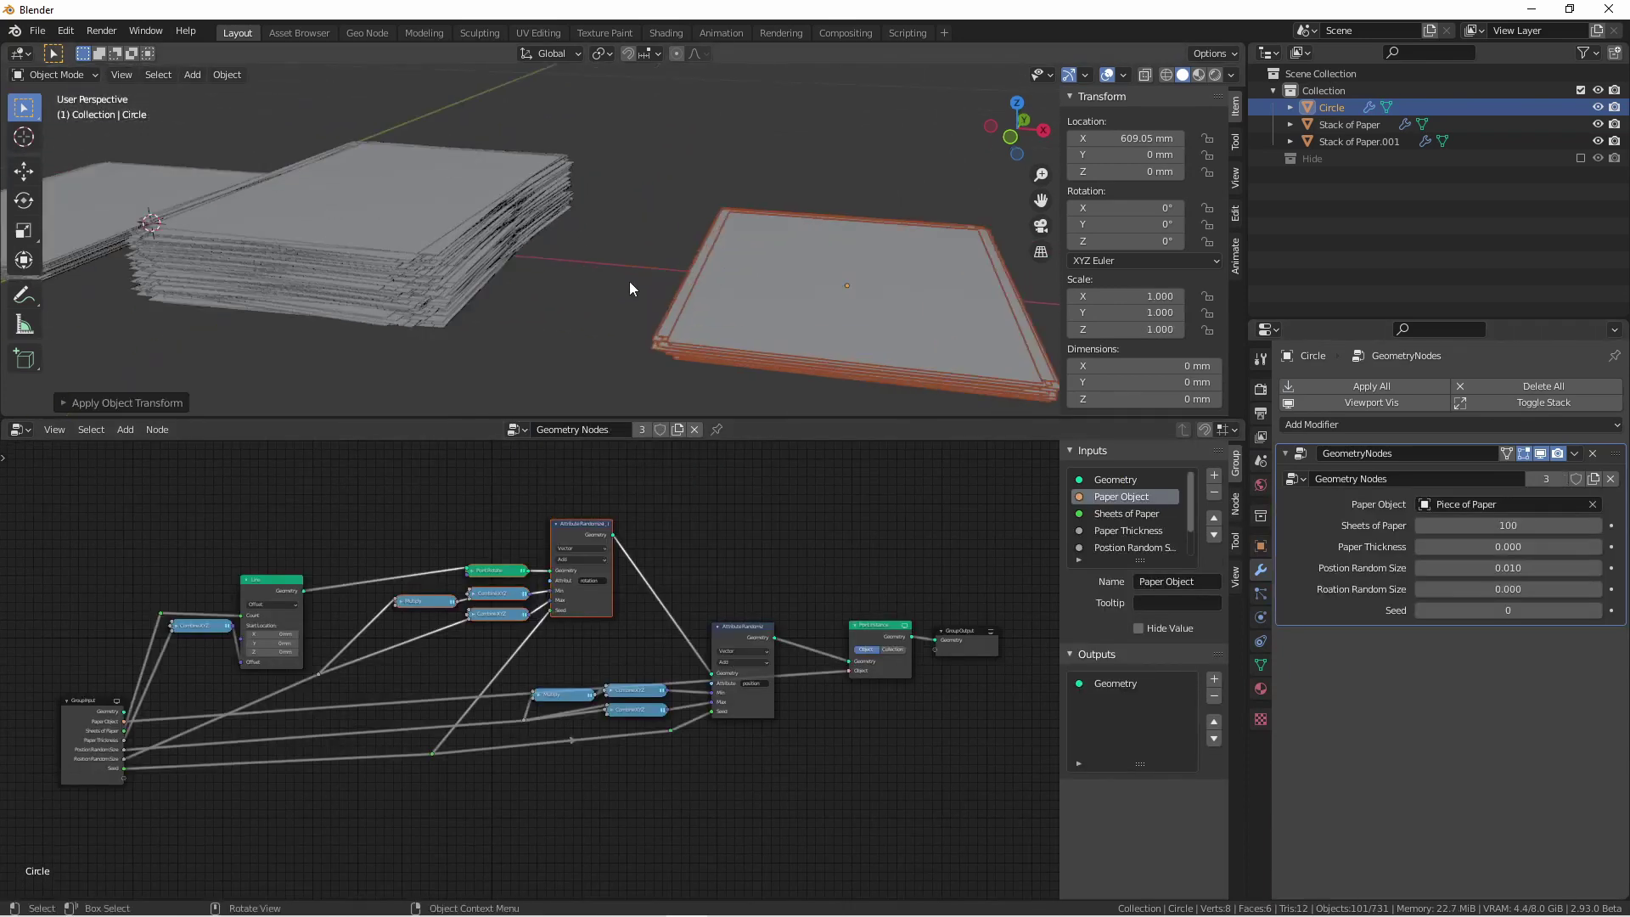
pyautogui.moveTo(1465, 526)
pyautogui.mouseDown()
pyautogui.moveTo(1502, 526)
pyautogui.moveTo(1477, 552)
pyautogui.mouseUp()
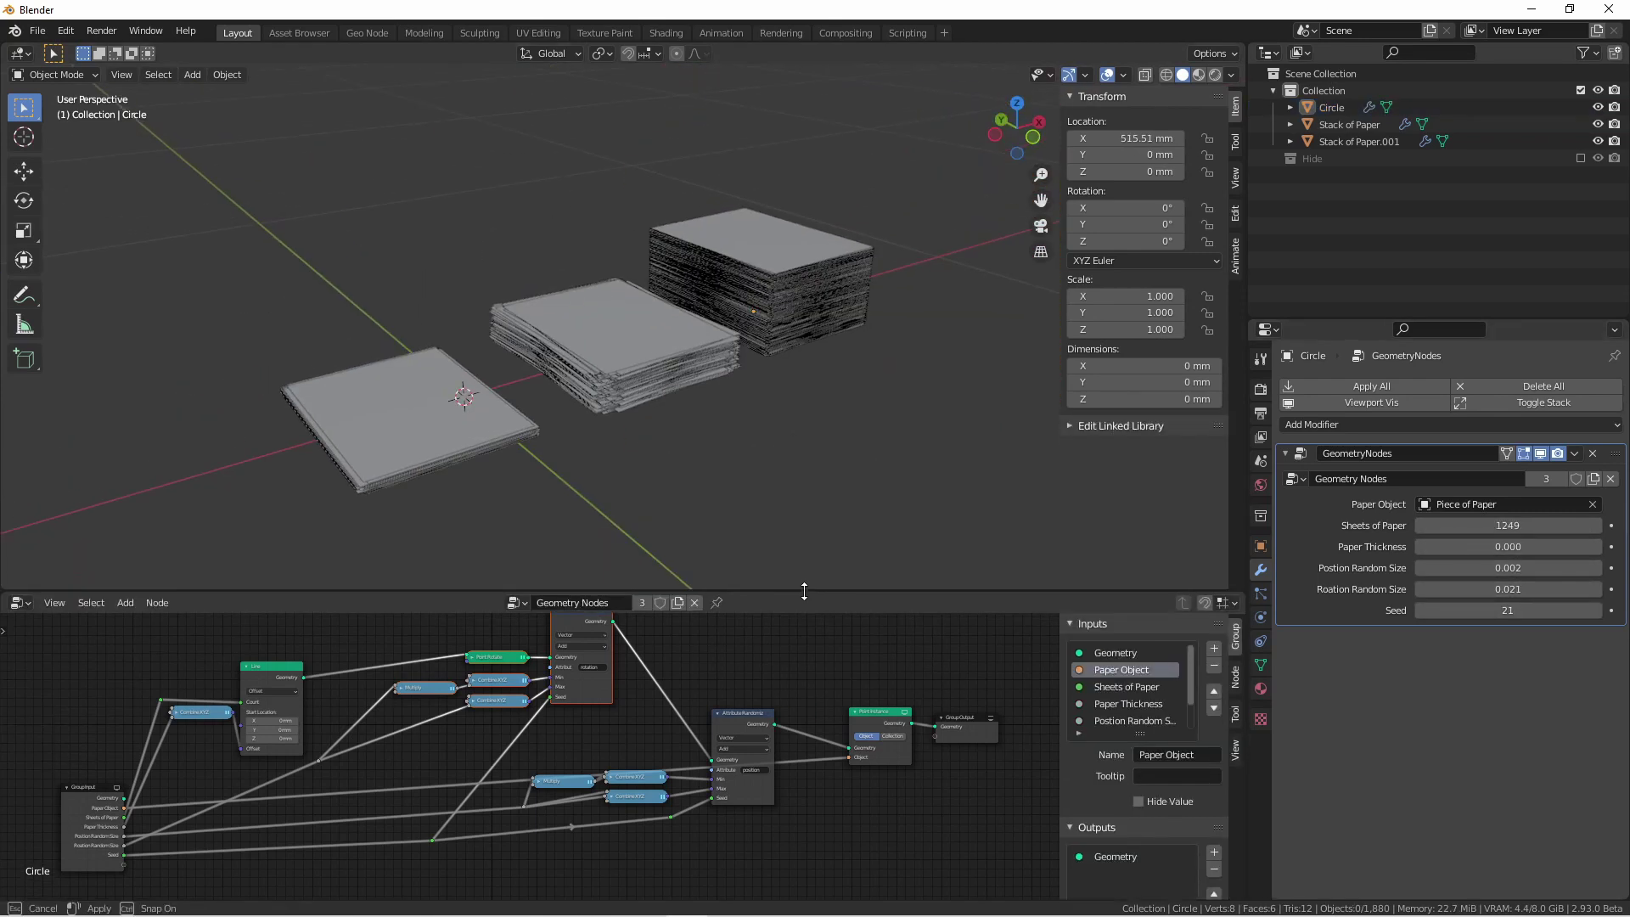